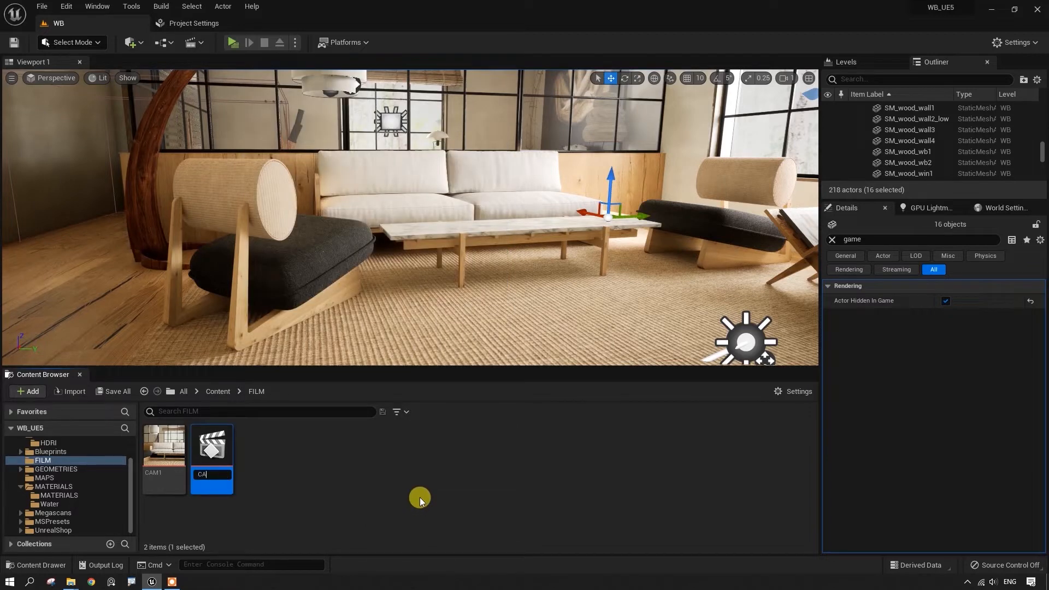
- Name the new level sequence CAM2 and open it for editing
key(Return)
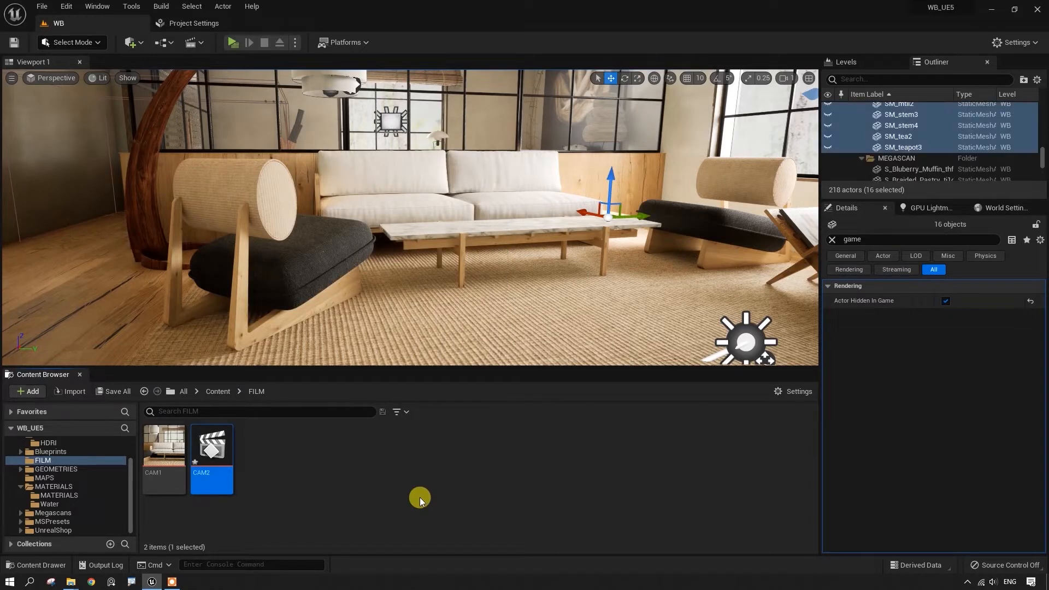
double_click(215, 444)
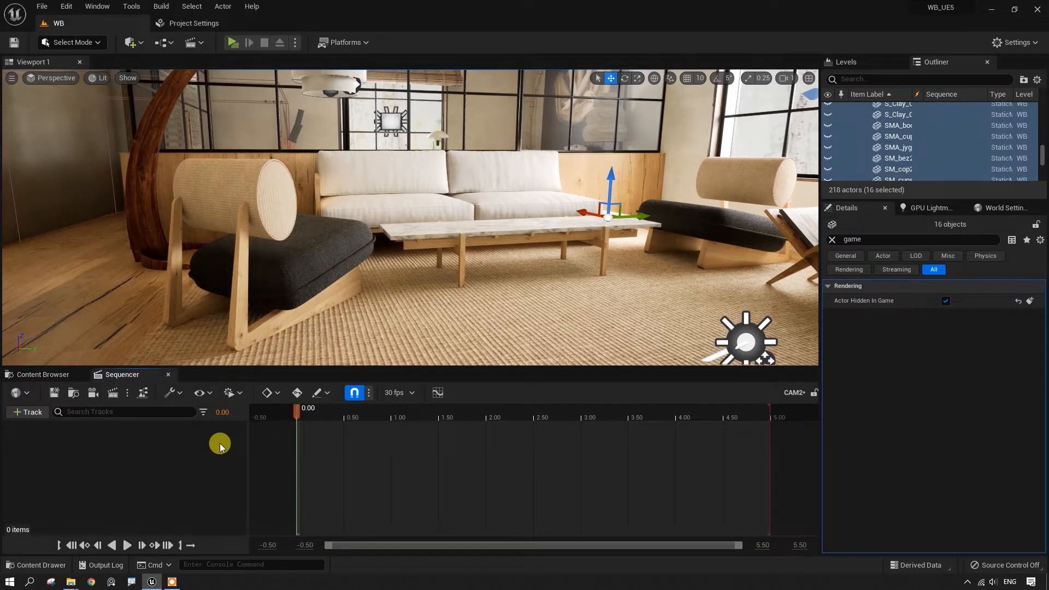
- Switch from the default viewport to the cinematic viewport and maximize it
click(809, 80)
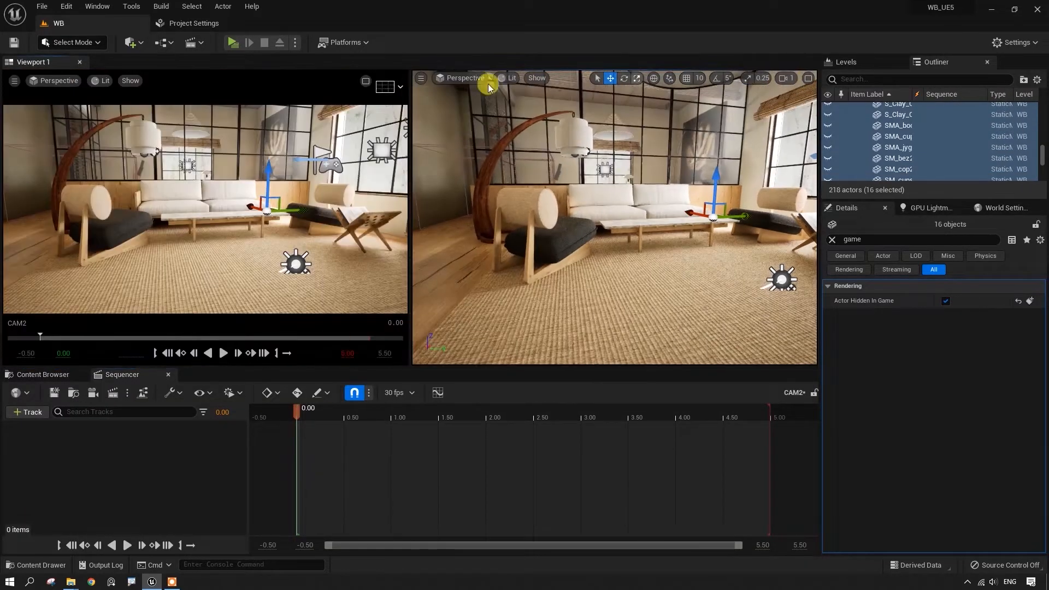
click(365, 83)
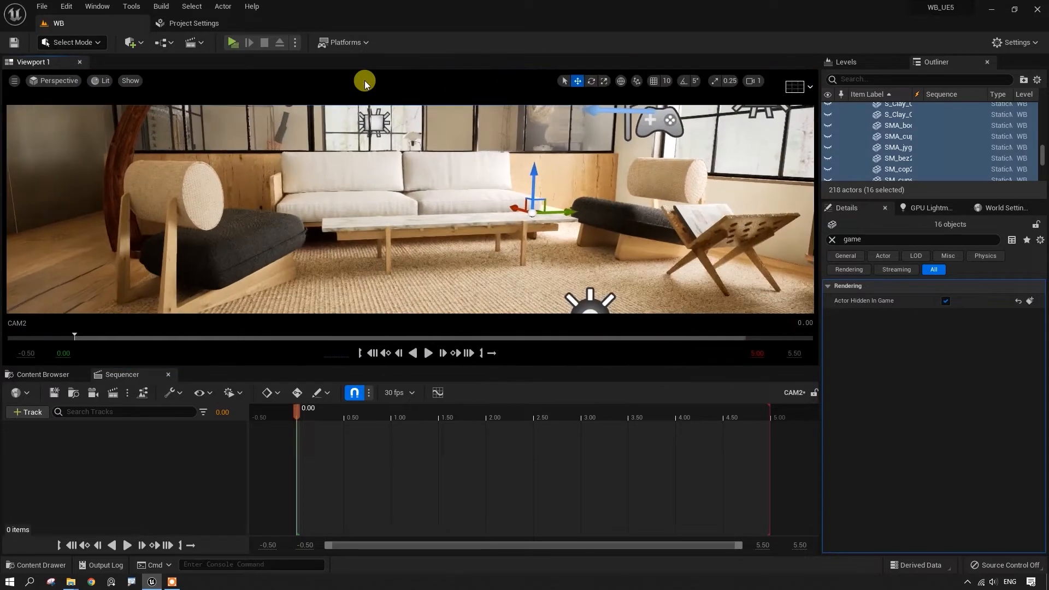
click(53, 81)
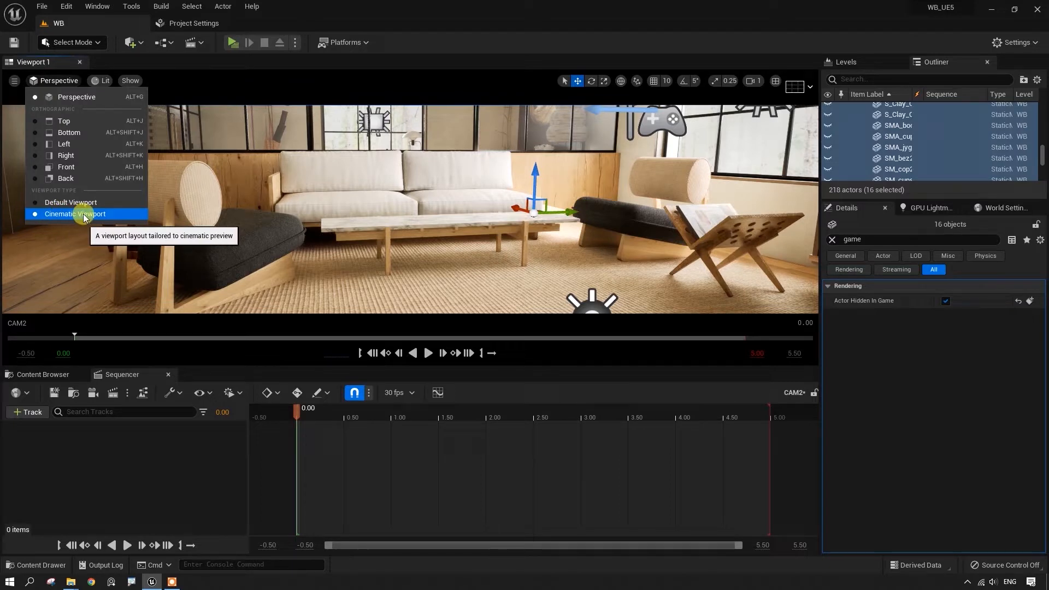
- Create a CineCameraActor at the current view and rename it CAM2
click(13, 80)
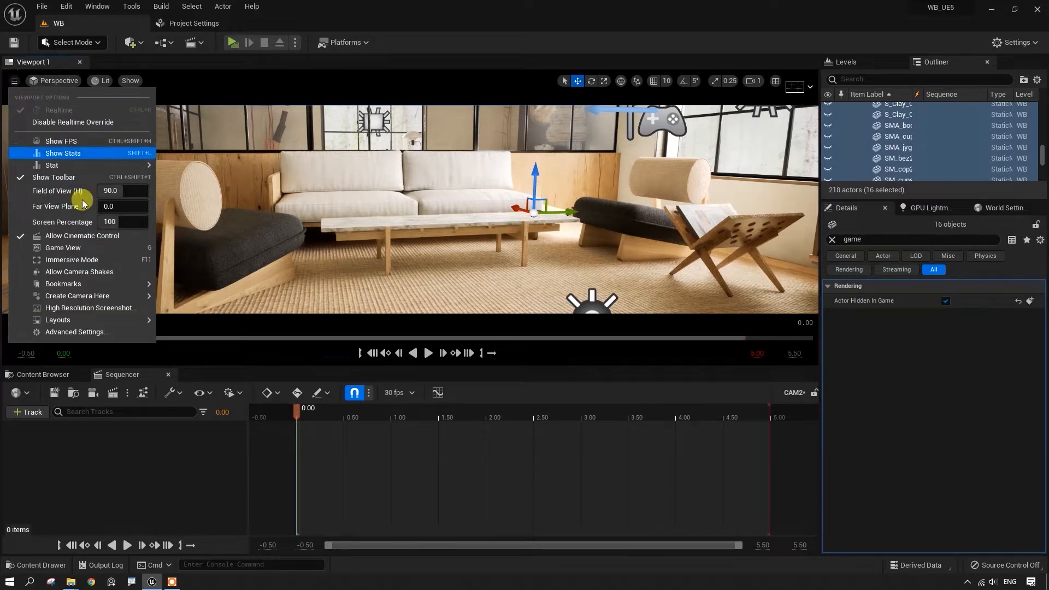
mouse_move(87, 296)
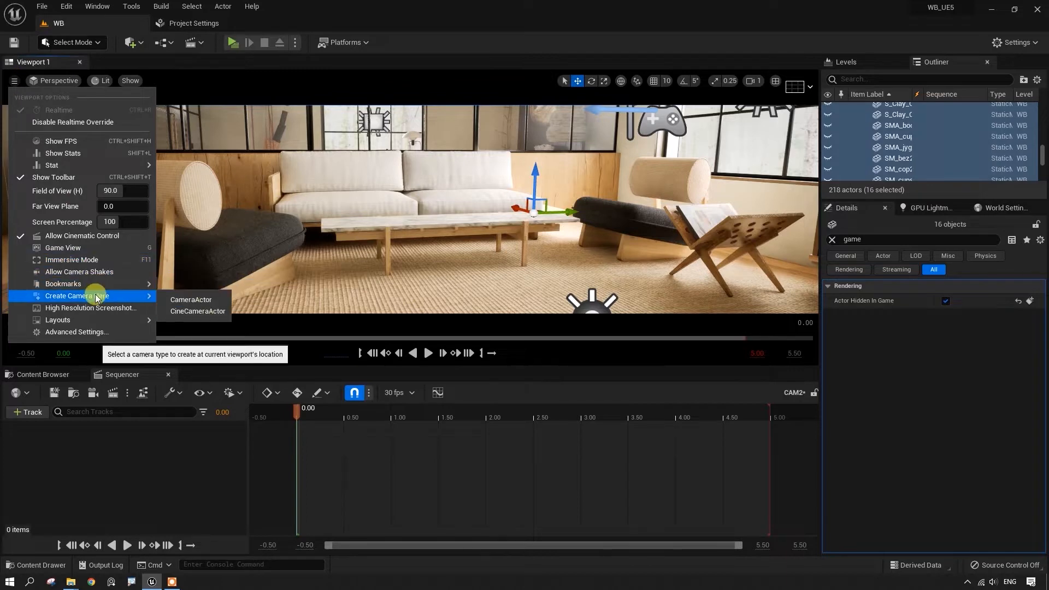
click(194, 312)
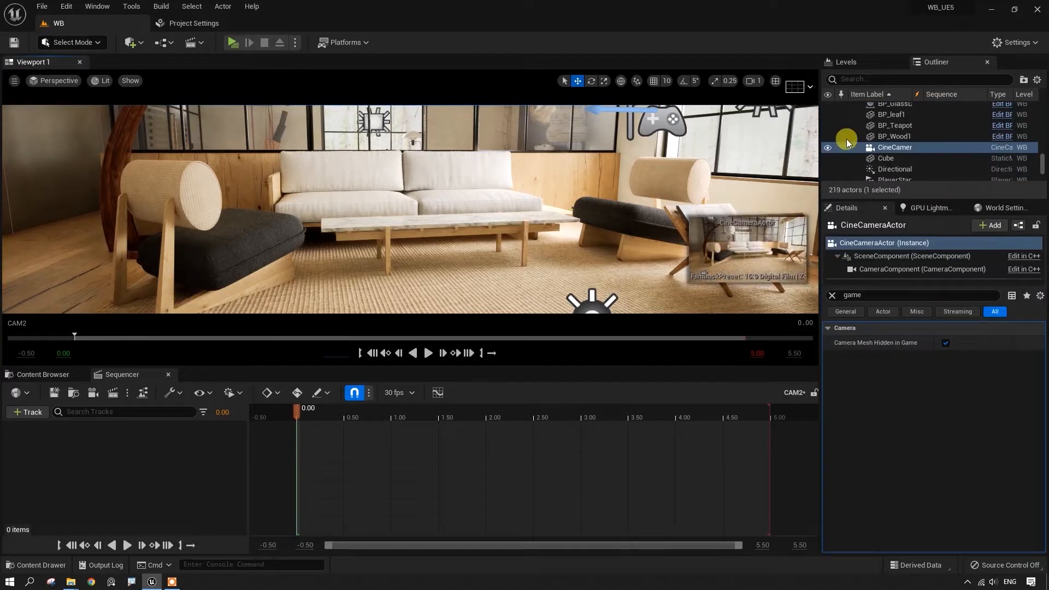
click(894, 147)
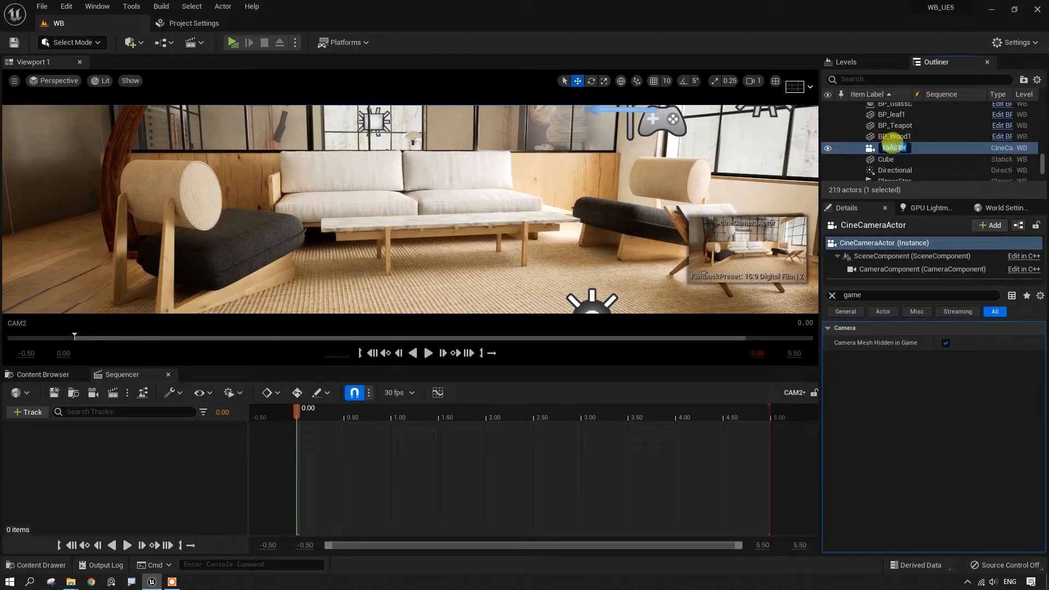
text(CAM2)
key(Return)
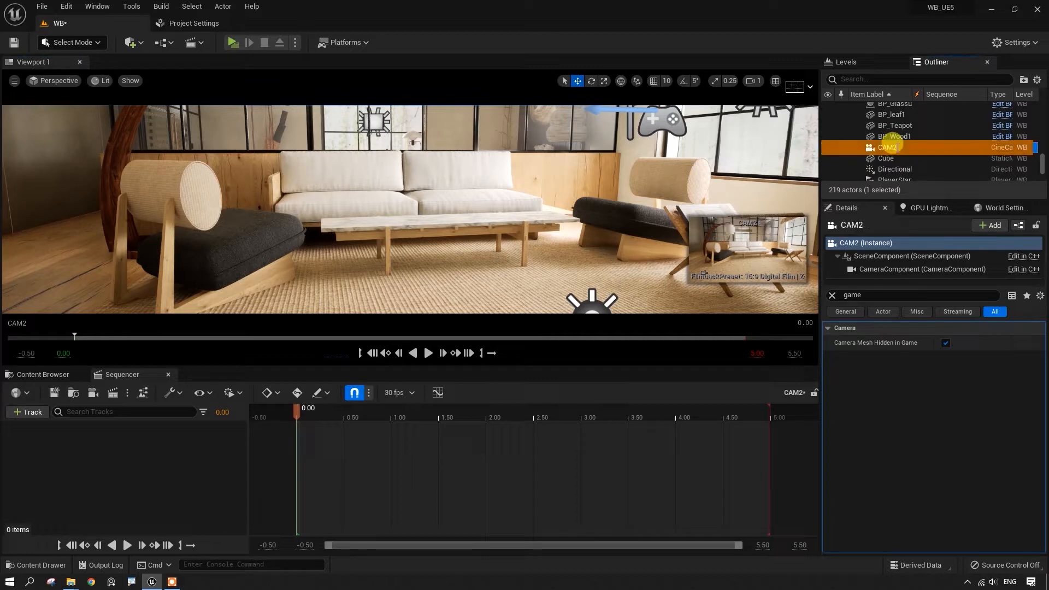
- Add the CAM2 camera to the sequence and show a Grid (3x3) composition overlay in the viewport
drag(739, 175, 90, 444)
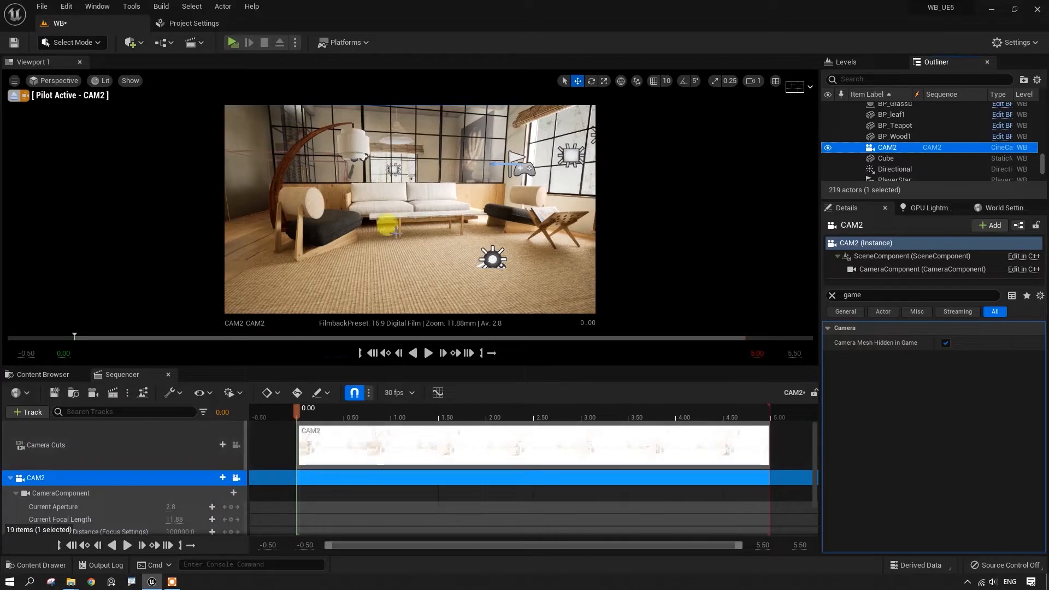
click(797, 82)
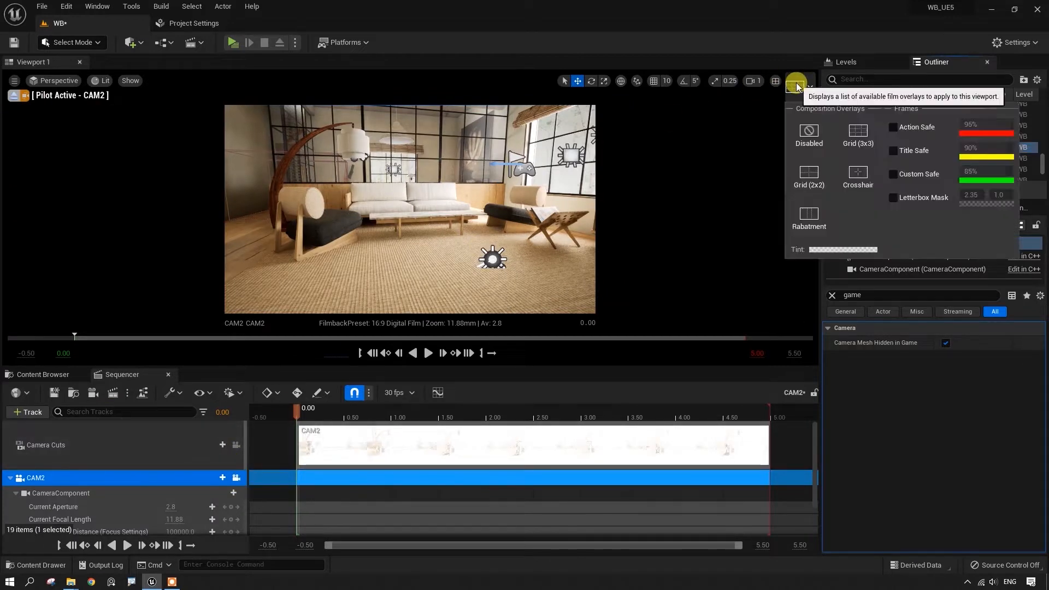
click(866, 135)
- Frame CAM2 closely on the marble coffee table and set its current focal length to 30
click(106, 480)
right_drag(400, 223, 379, 235)
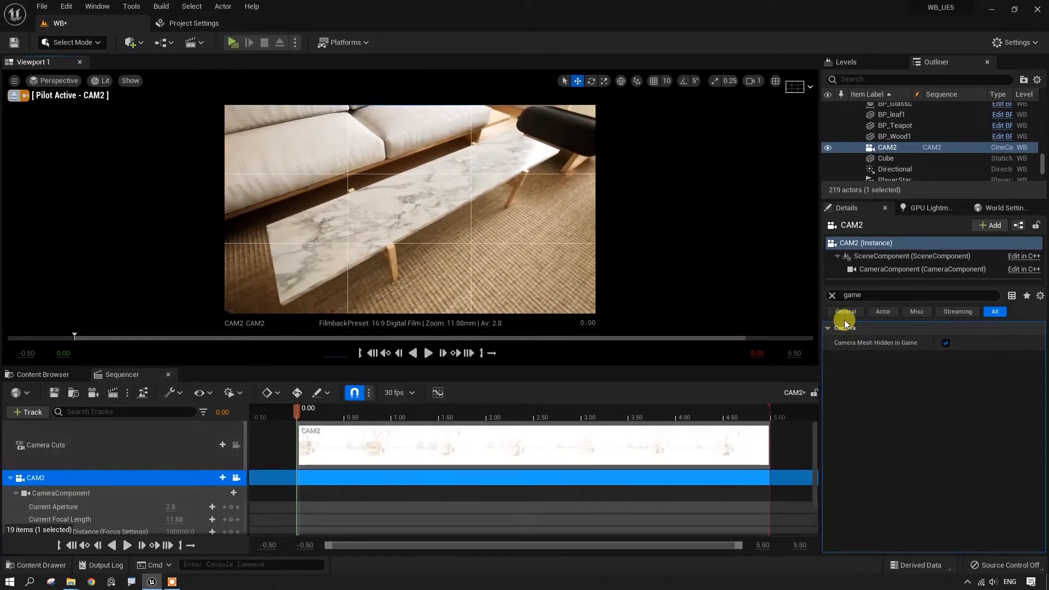
click(832, 296)
scroll(871, 436, down, 5)
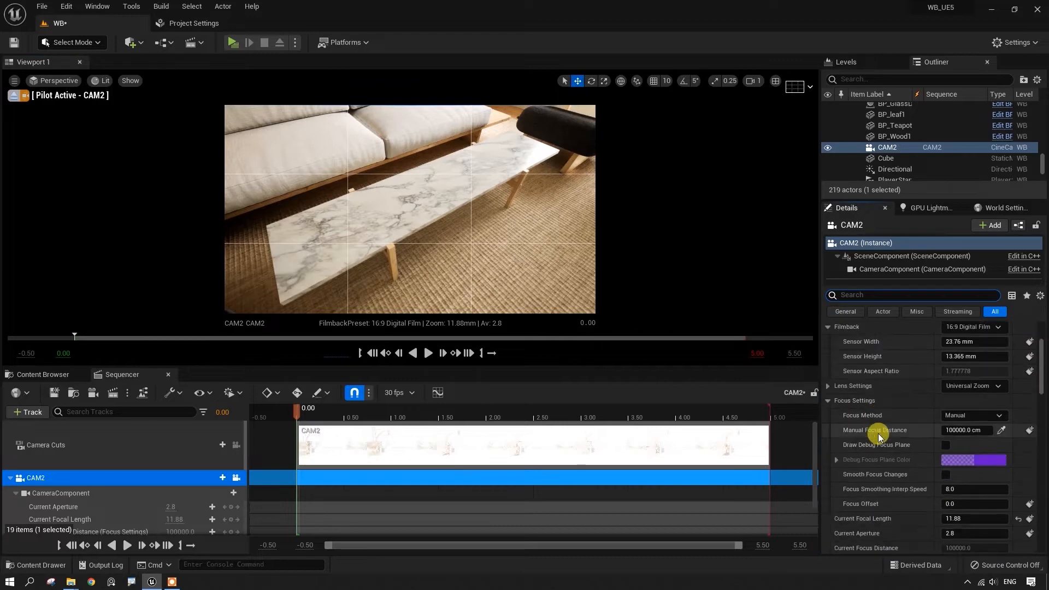
scroll(874, 435, down, 2)
click(953, 483)
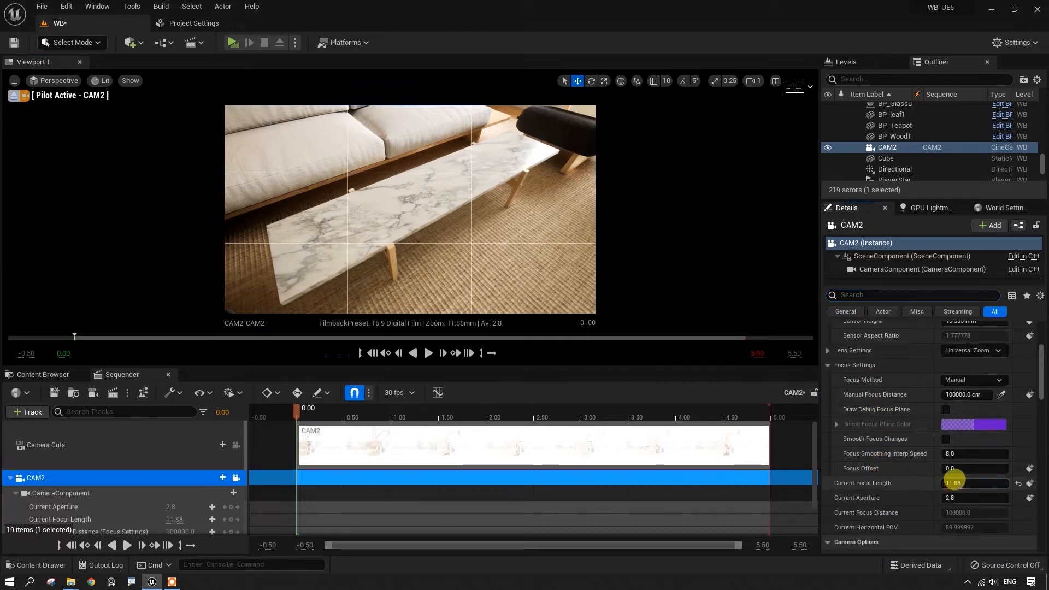
text(3)
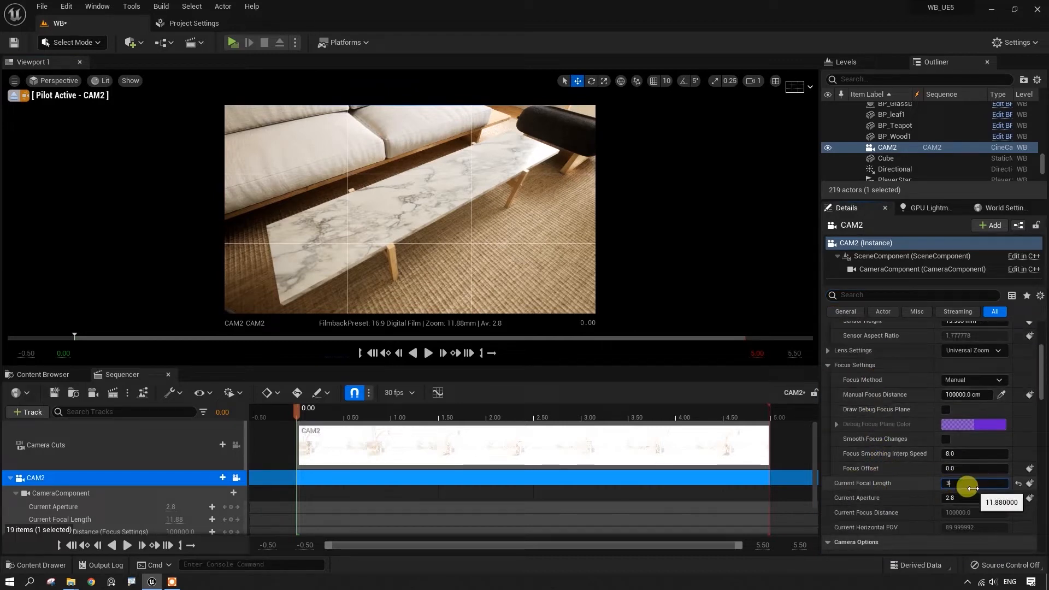
text(0)
key(Return)
right_drag(361, 227, 347, 212)
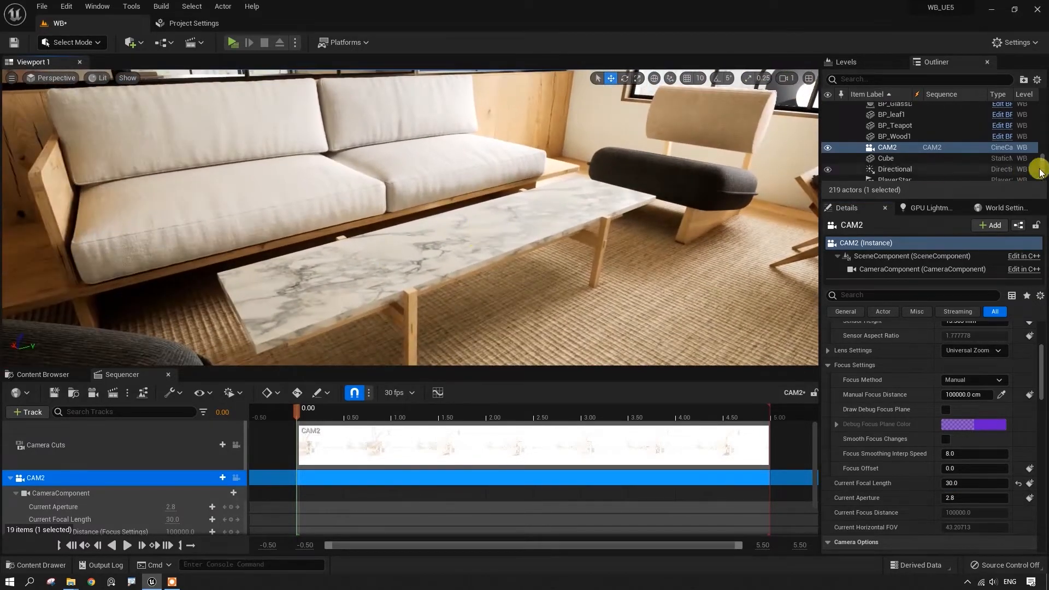
- Make the hidden objects of the inGame folder visible in the editor
drag(1041, 168, 1046, 104)
click(861, 118)
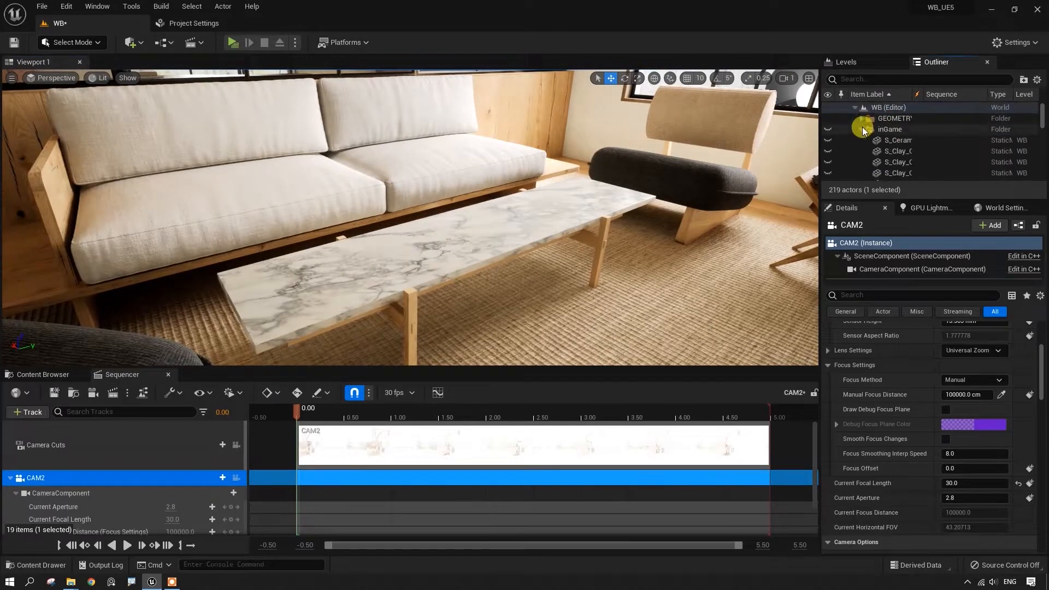
click(831, 131)
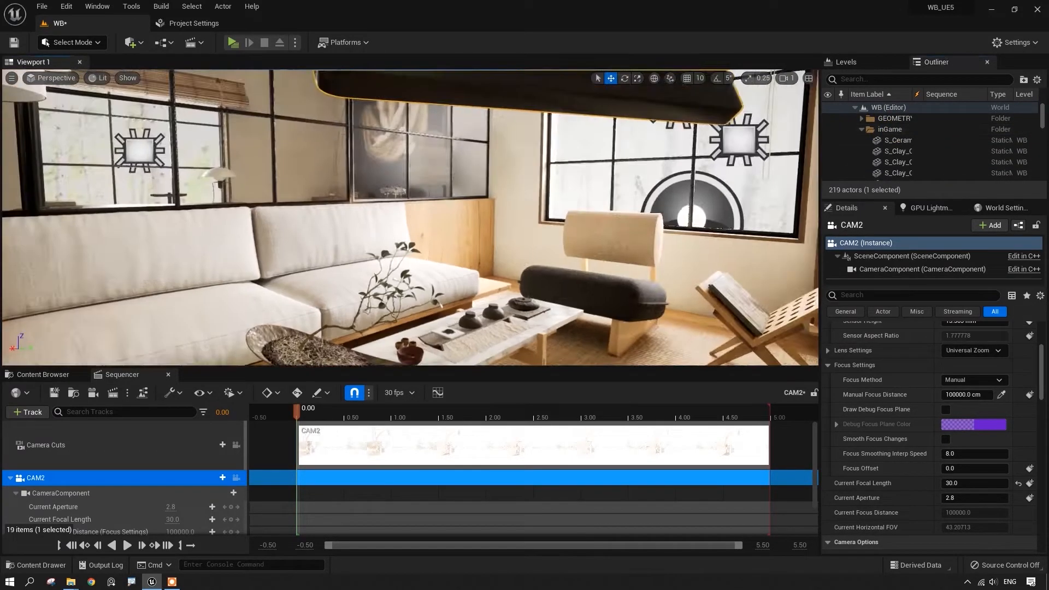
- Examine the plant bowl, ceramic bowl and tea set on the marble table up close in the perspective view
right_drag(409, 219, 436, 326)
key(w)
key(w)
key(e)
key(w)
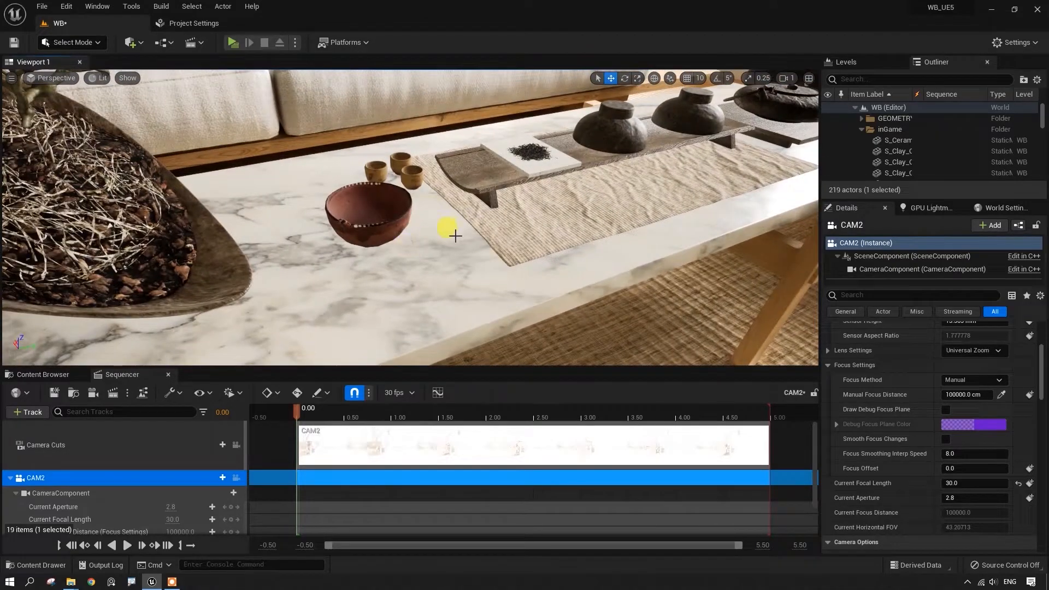
click(407, 228)
right_drag(371, 241, 418, 227)
key(w)
key(a)
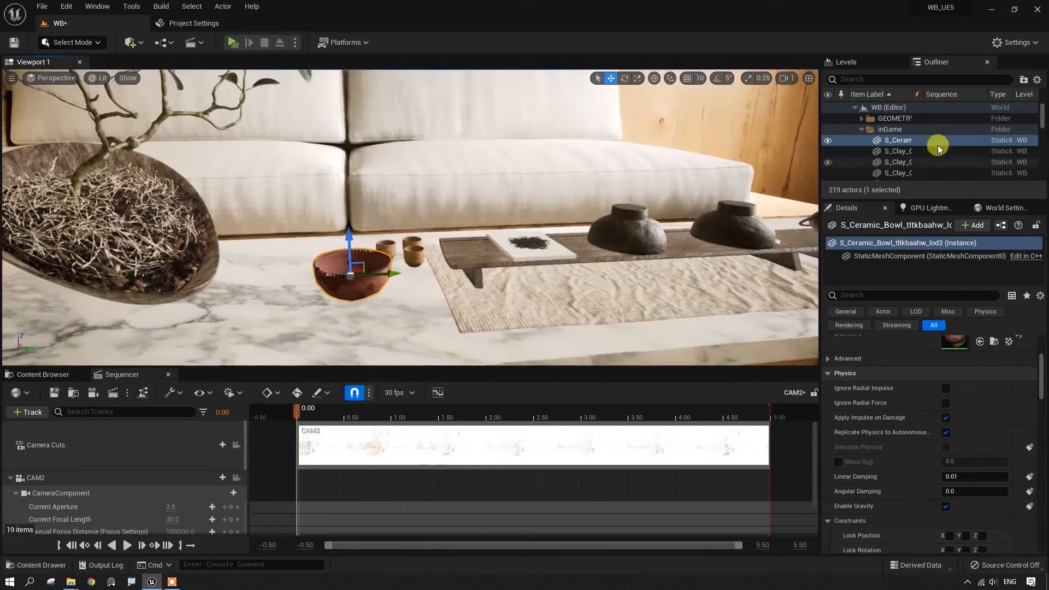
- Select all descendants of the inGame folder and turn off Actor Hidden In Game for them
click(890, 130)
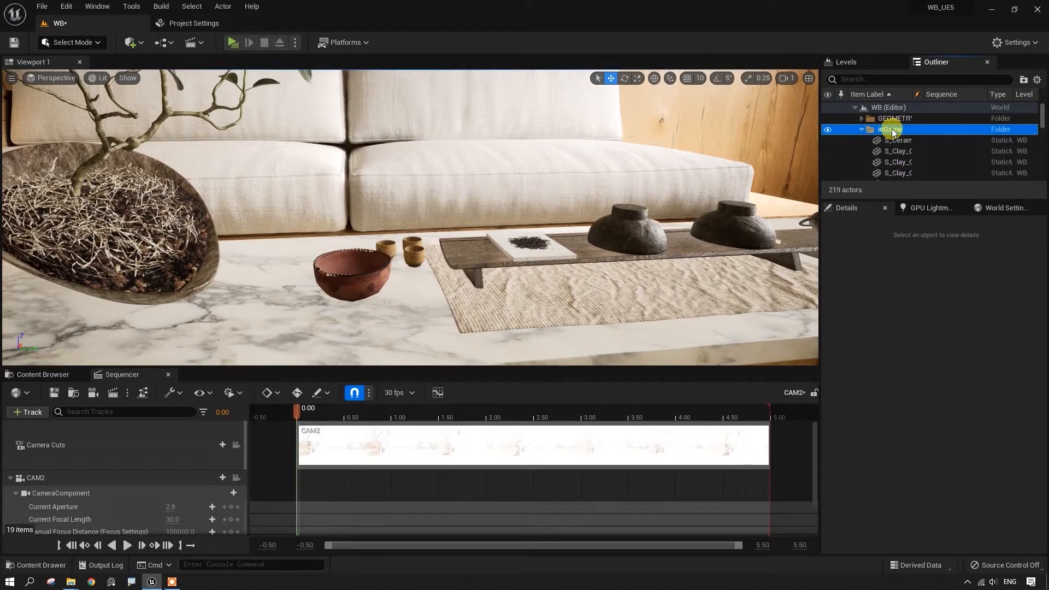
right_click(893, 133)
mouse_move(916, 174)
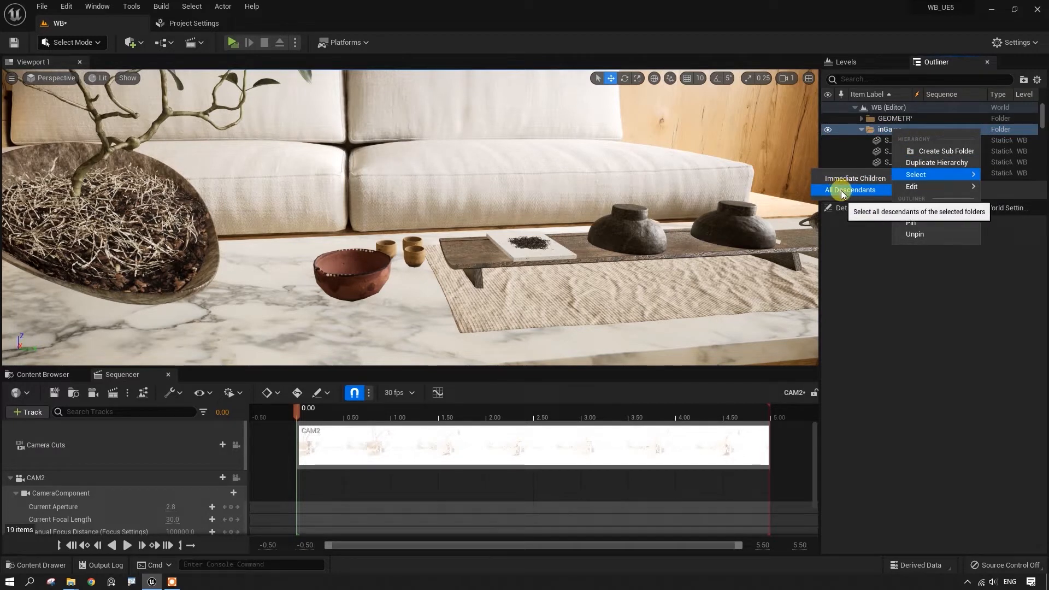
click(842, 191)
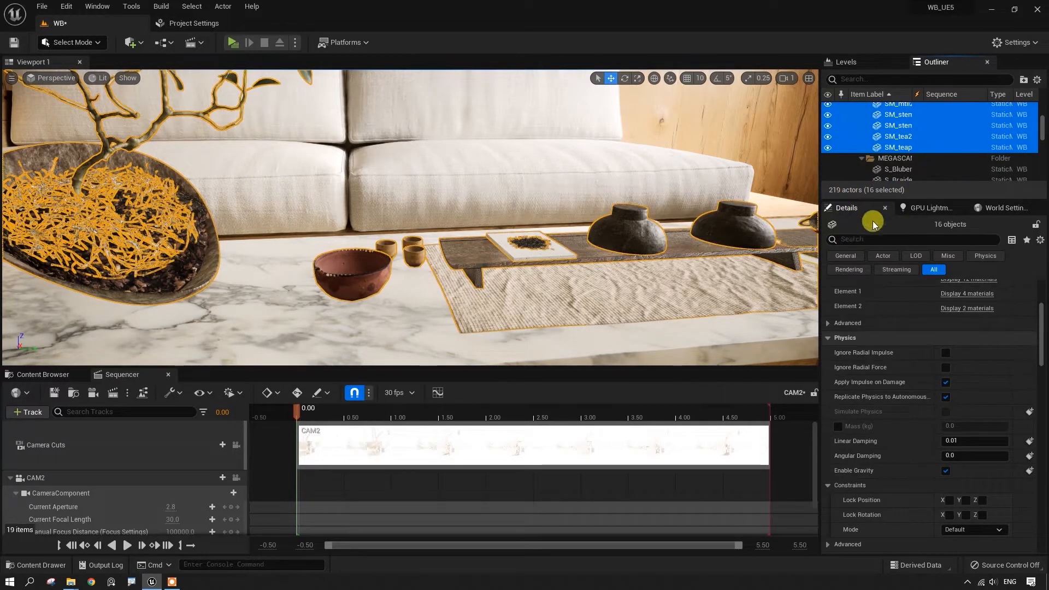
click(888, 239)
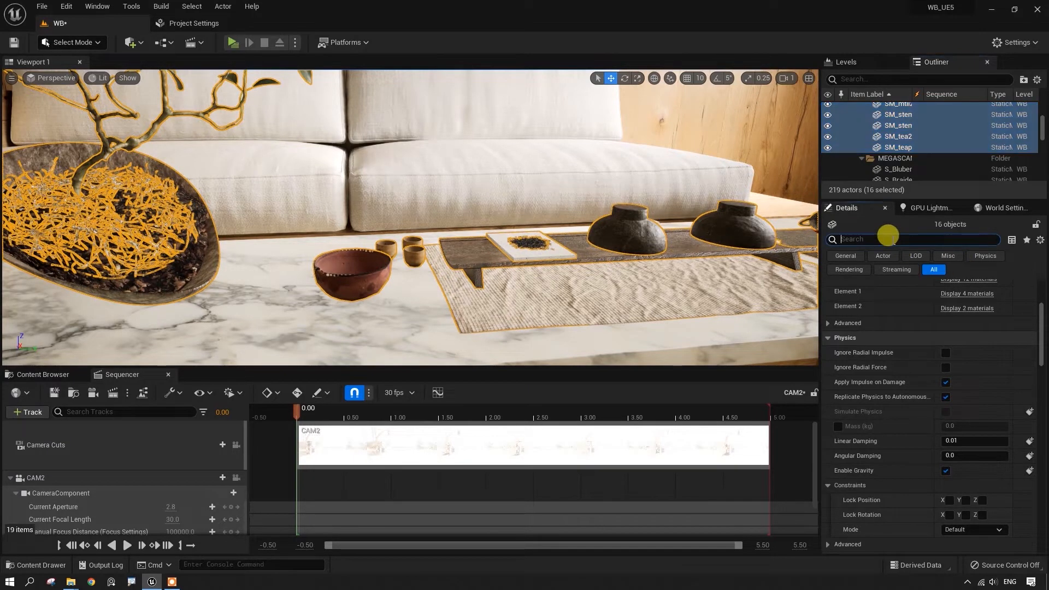
text(game)
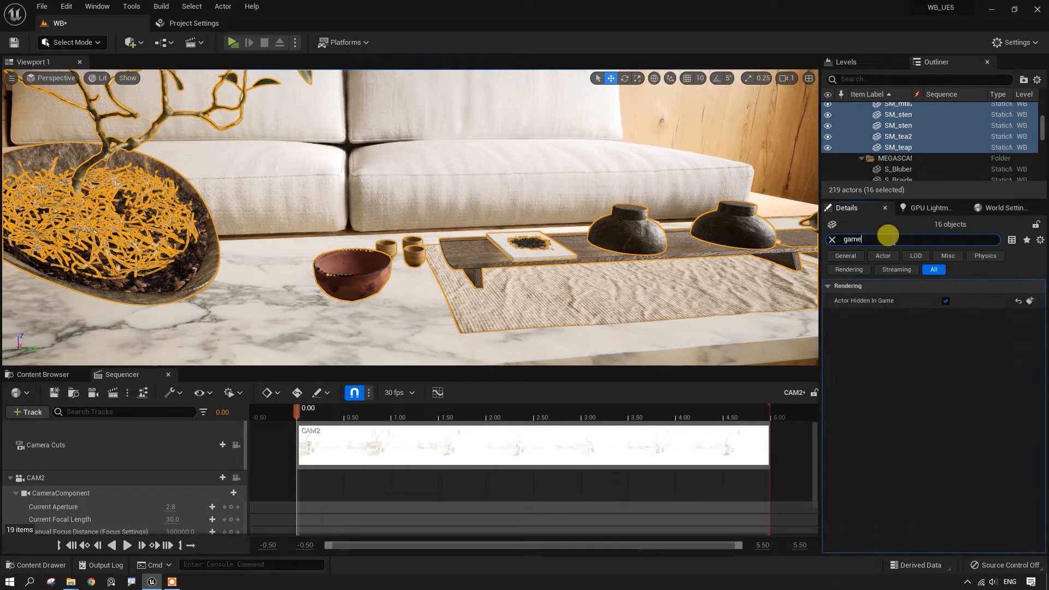
click(946, 301)
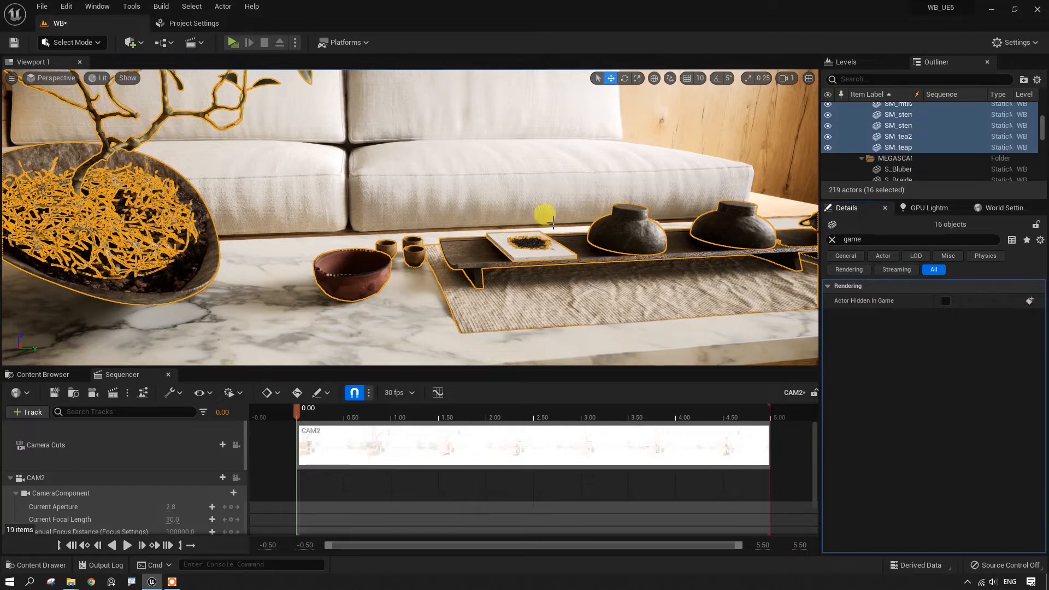
- Return to the maximized cinematic viewport and reframe CAM2 diagonally over the plant and tea set on the table
click(810, 80)
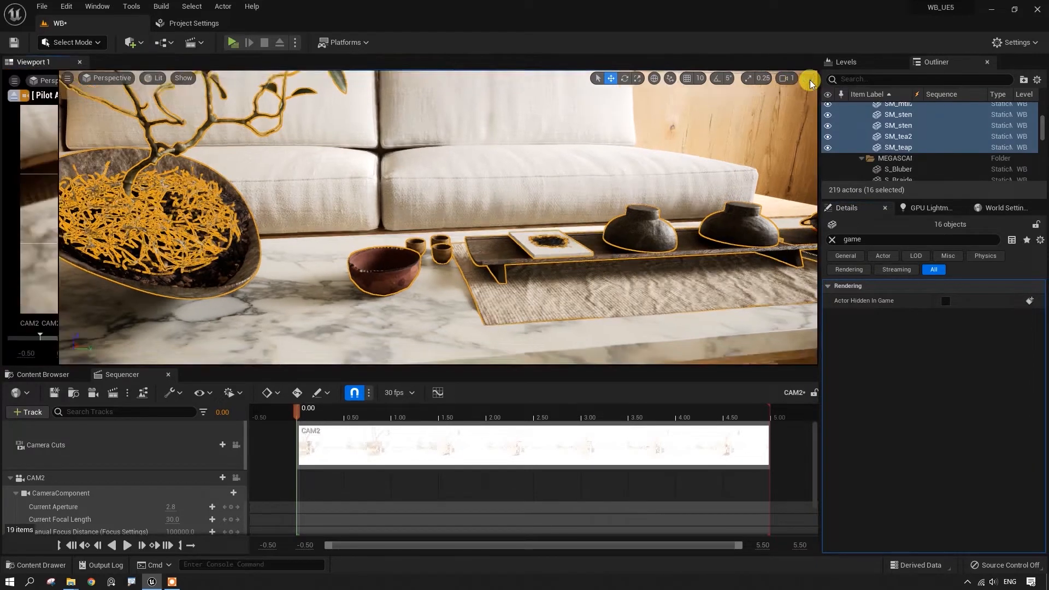
click(365, 79)
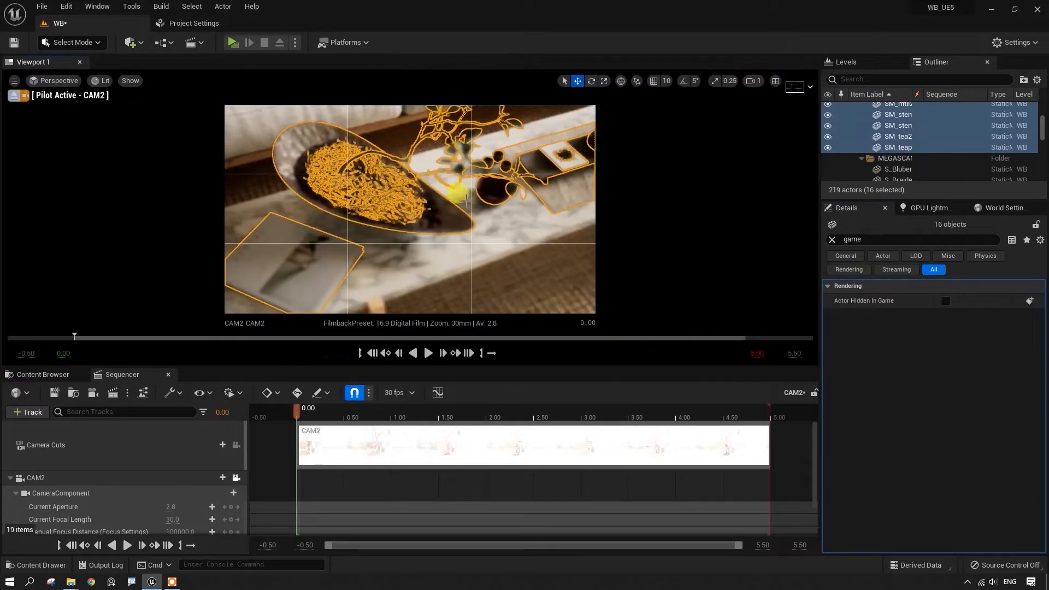
click(111, 480)
right_drag(413, 218, 439, 236)
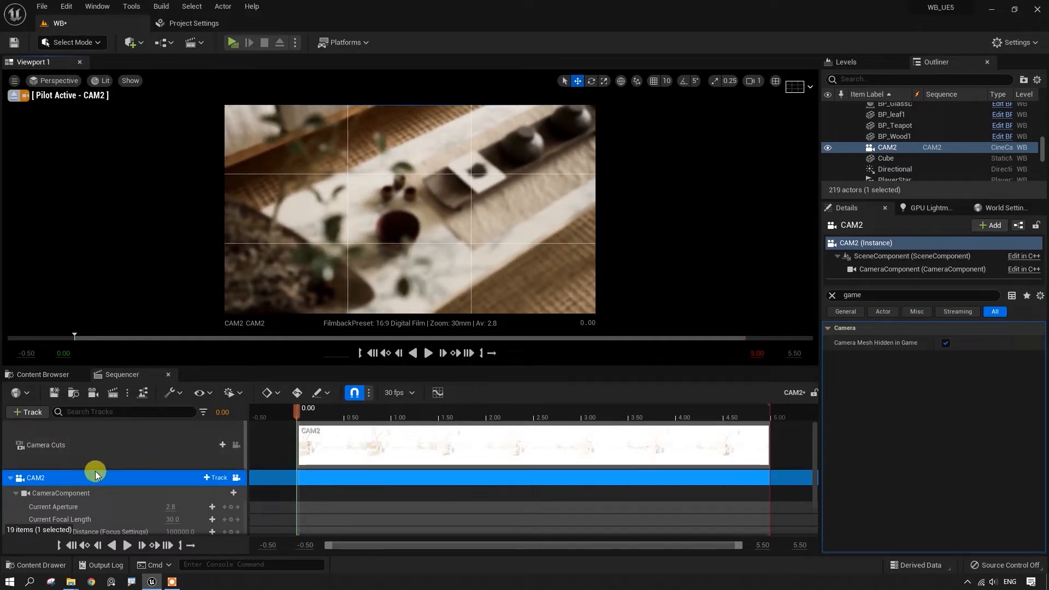
click(278, 395)
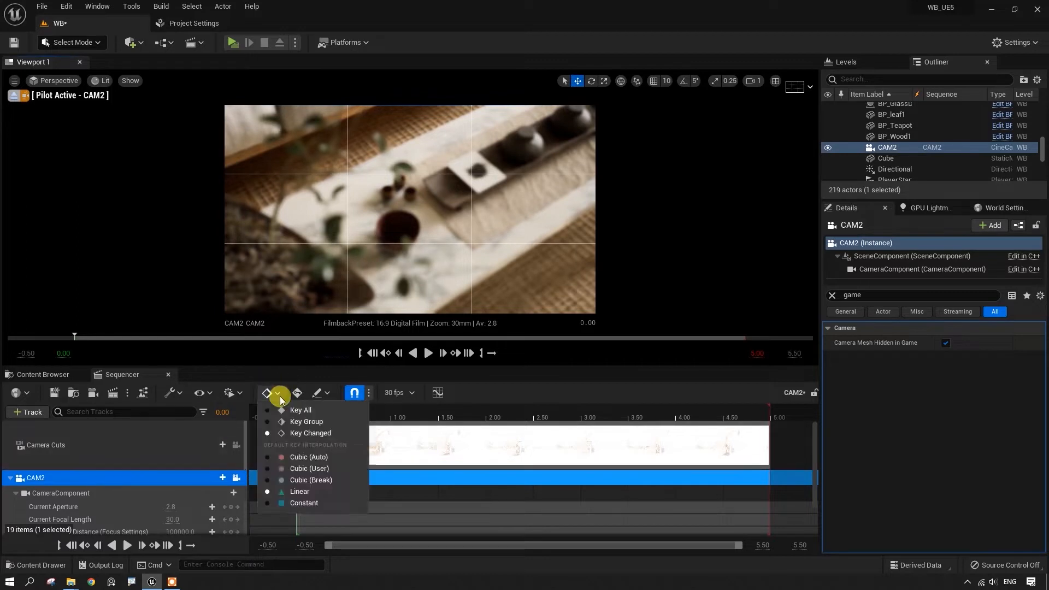
click(151, 480)
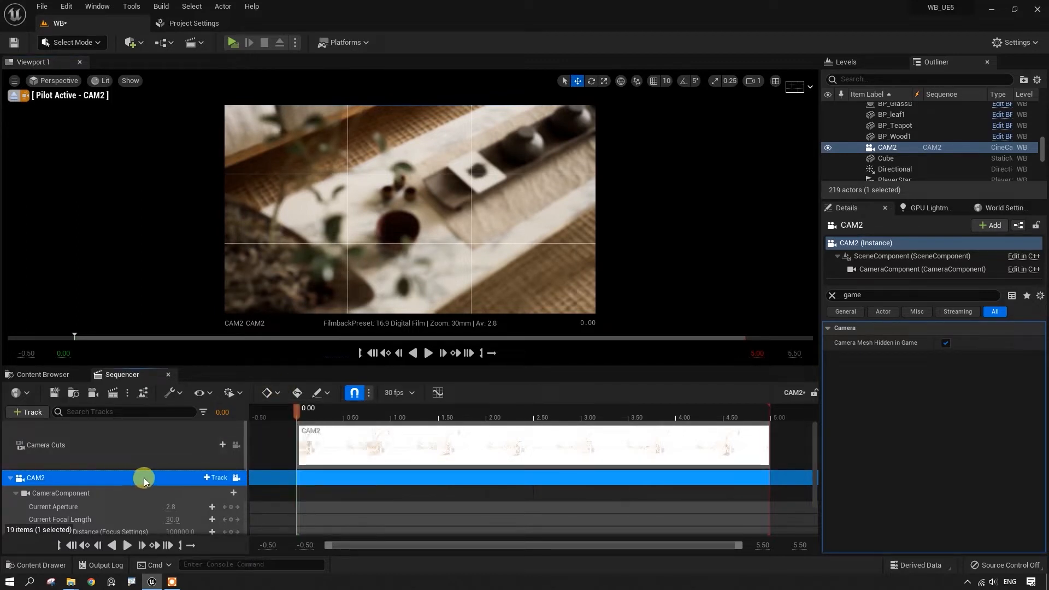
- Set the sequence display rate to 60 fps and its playback end time to 10 seconds
click(410, 393)
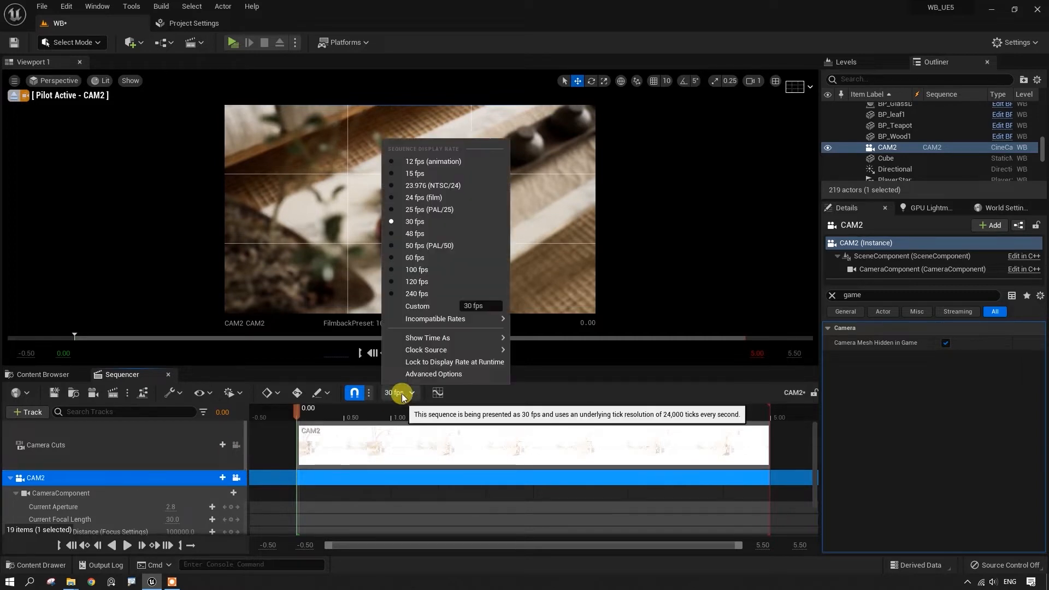
click(420, 258)
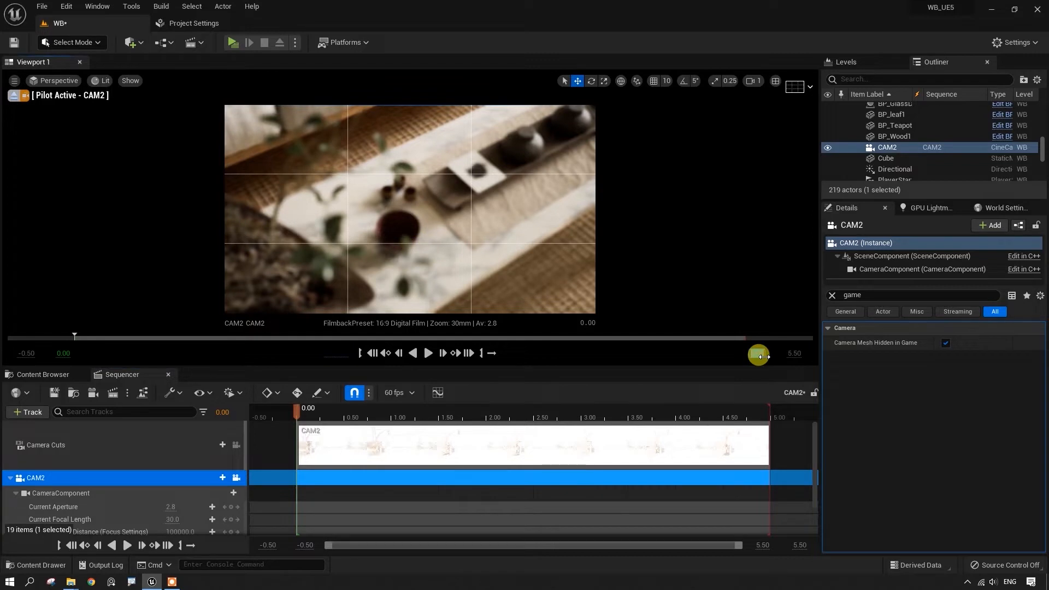
text(10)
key(Return)
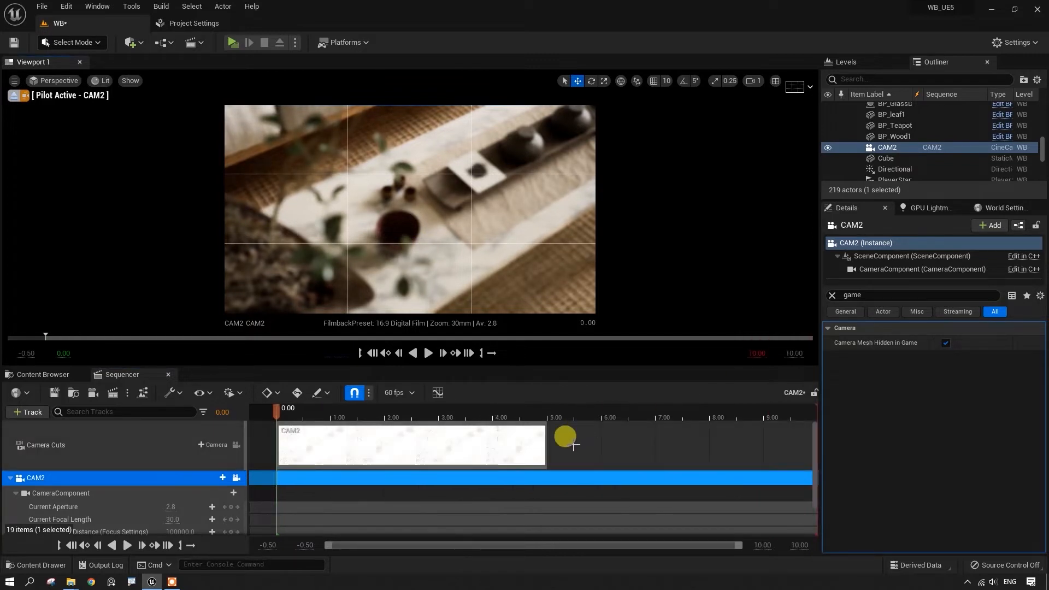
- Extend the CAM2 camera cut section to the 10-second end of the sequence
ctrl+scroll(577, 427, down, 2)
drag(463, 432, 652, 436)
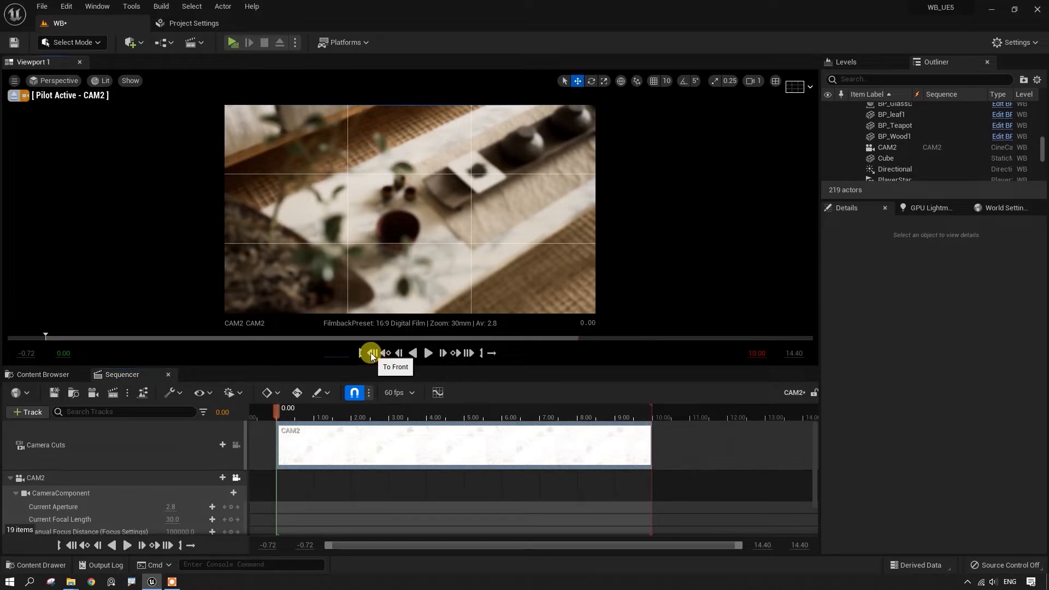
- Adjust CAM2's view over the table slightly and key its Transform at 0.00, with the details search filter cleared
click(93, 471)
mouse_move(360, 227)
right_down()
mouse_move(378, 219)
mouse_move(372, 244)
mouse_move(365, 219)
right_up()
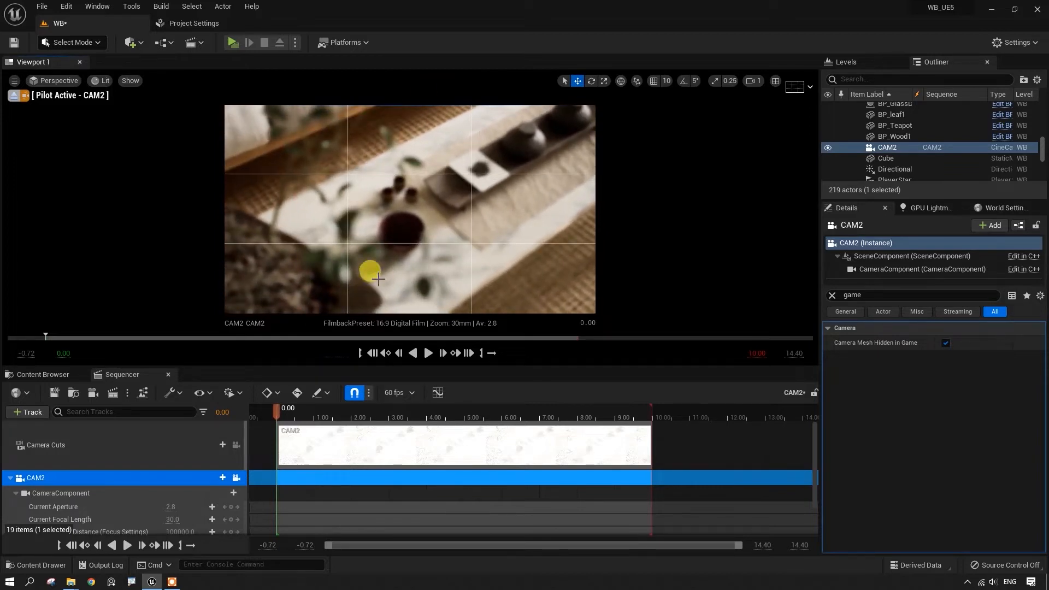
click(833, 295)
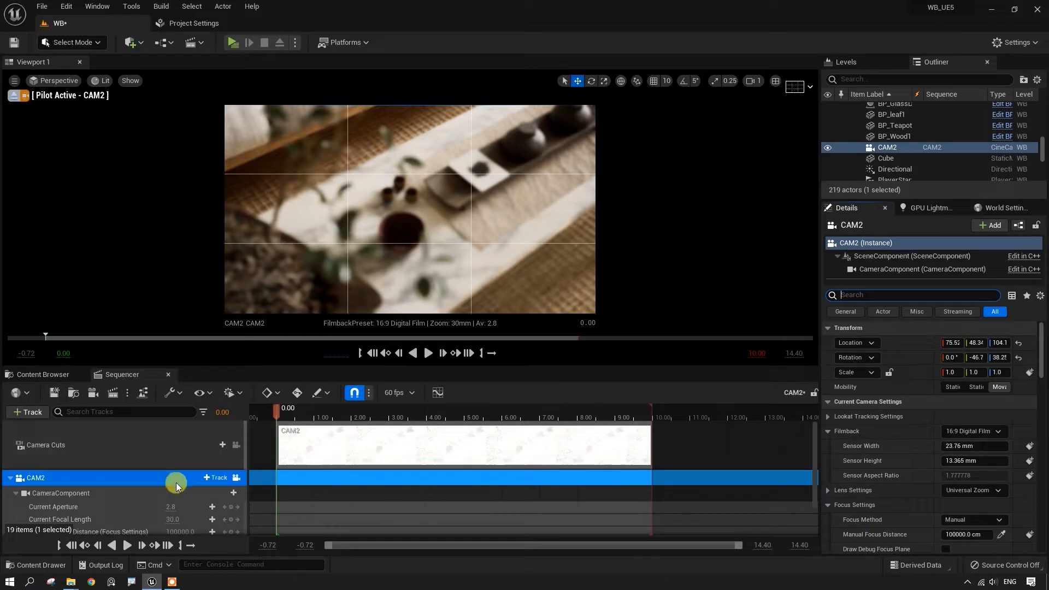
scroll(176, 483, down, 2)
click(232, 513)
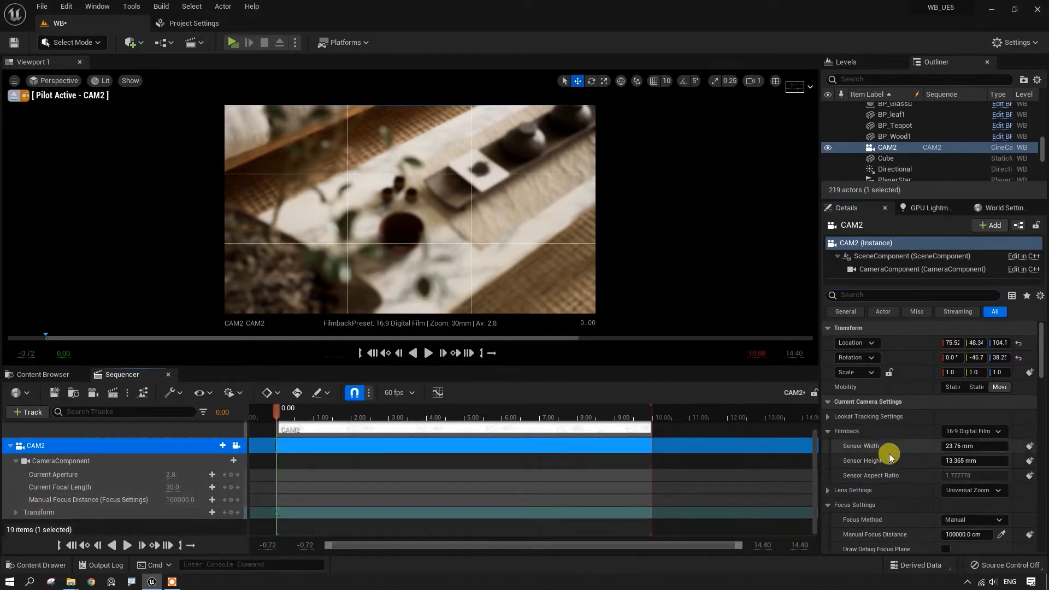
- Sample CAM2's Manual Focus Distance from the foreground plant and re-angle the camera to show more of its leaves
scroll(903, 525, down, 2)
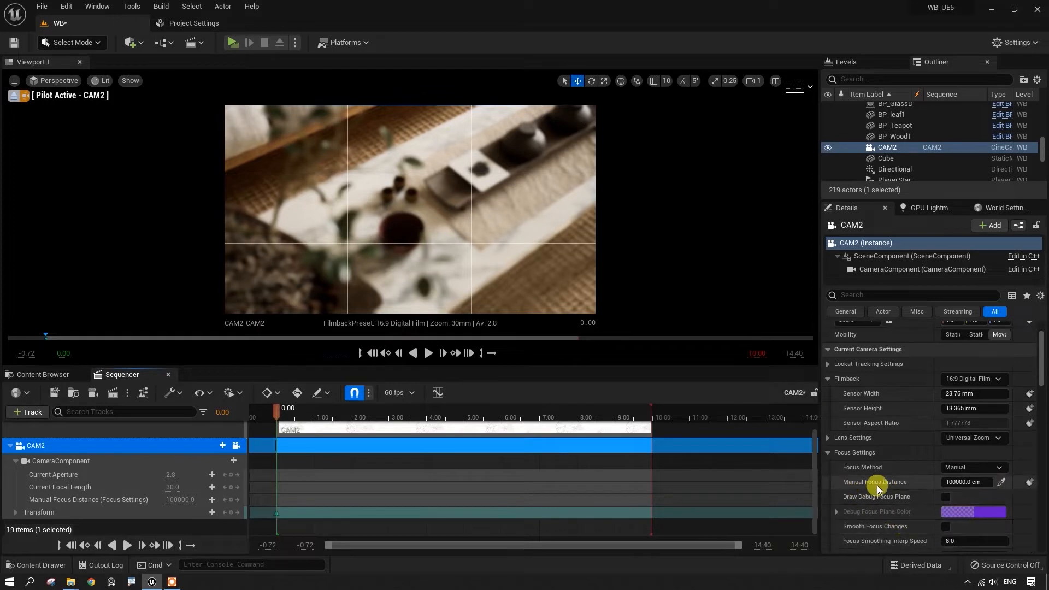
click(1002, 486)
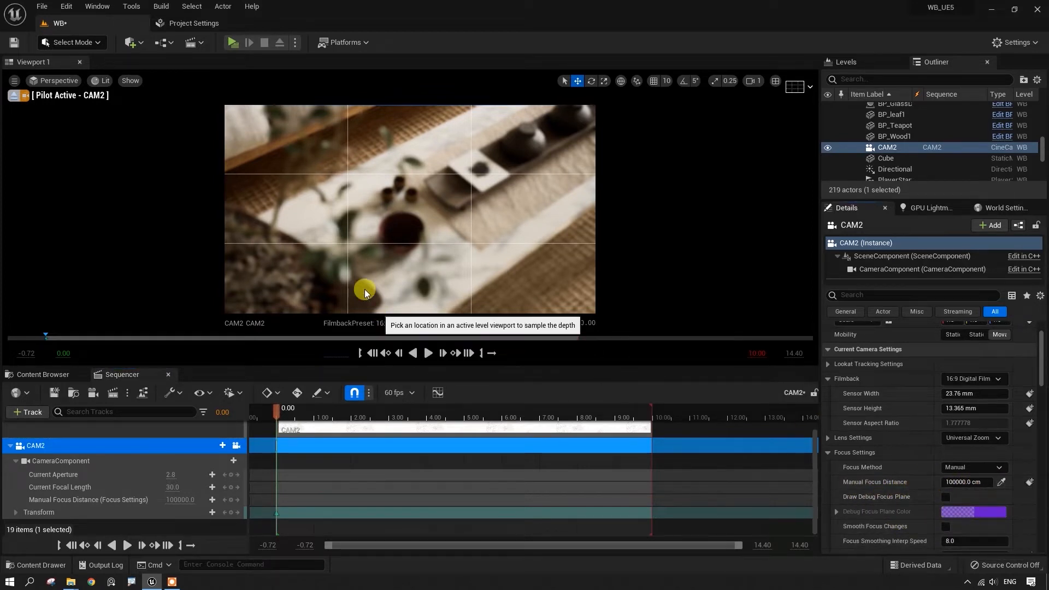
click(346, 224)
right_drag(427, 230, 413, 264)
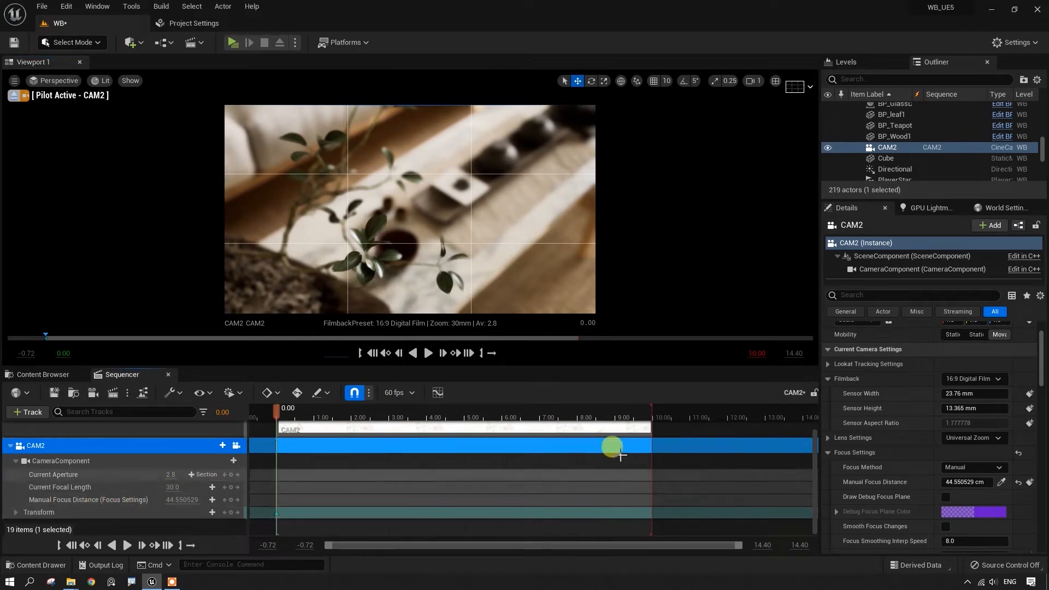
- Set CAM2's Current Aperture to 5
scroll(911, 477, down, 3)
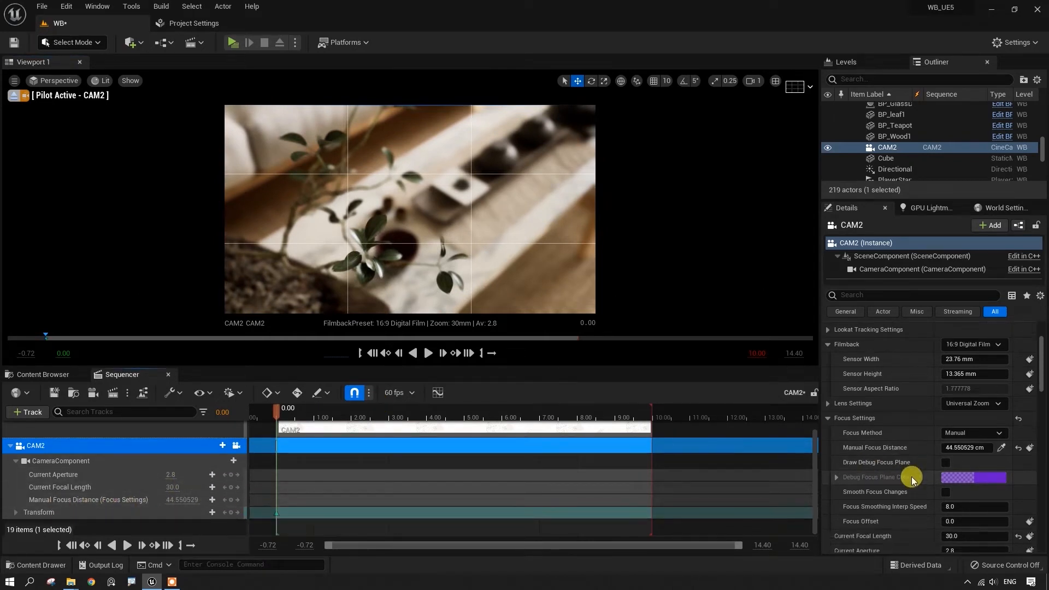
click(950, 498)
text(5)
key(Return)
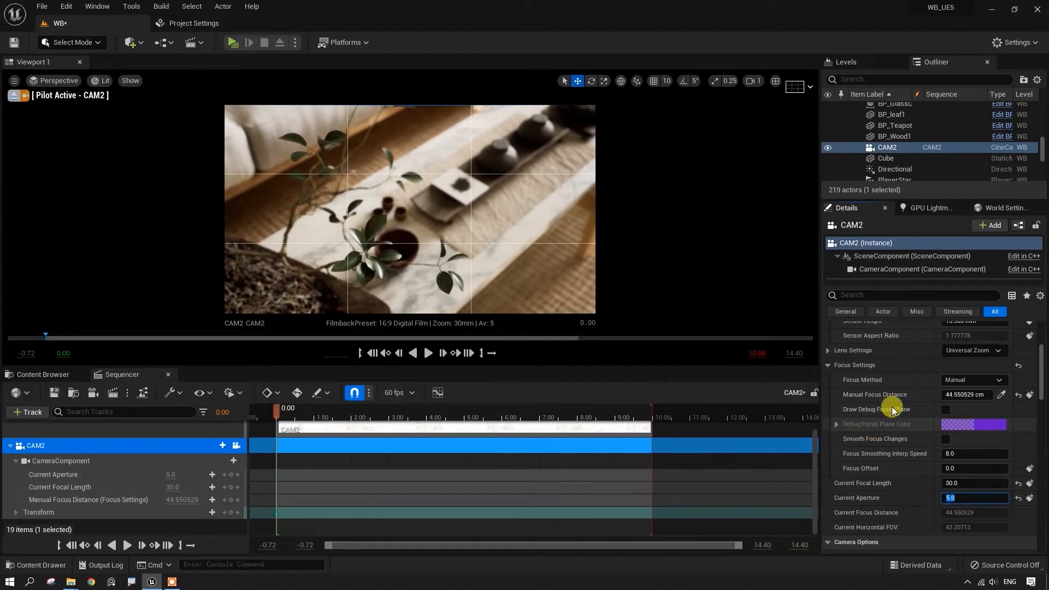
- Examine the Exposure settings of CAM2's post process and of the PostProcessVolume
scroll(880, 422, down, 10)
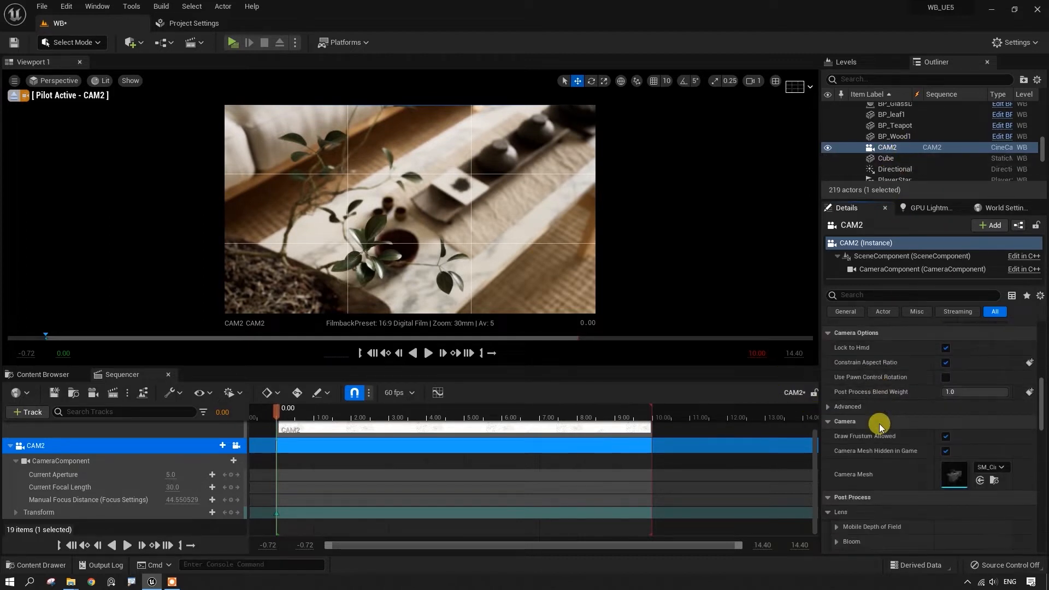
scroll(875, 432, down, 2)
click(836, 469)
scroll(897, 474, down, 1)
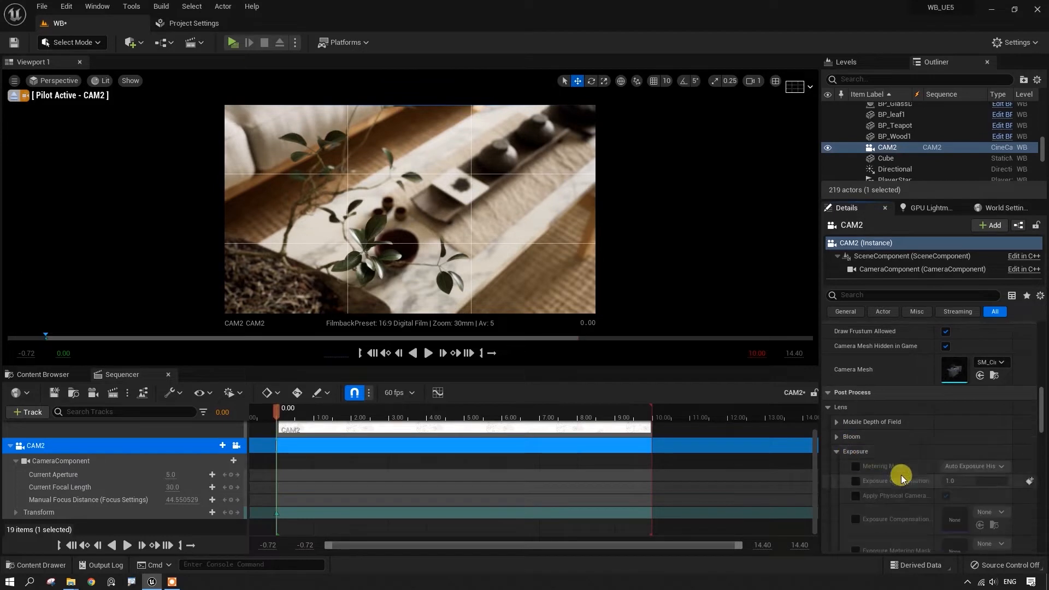
scroll(902, 160, down, 3)
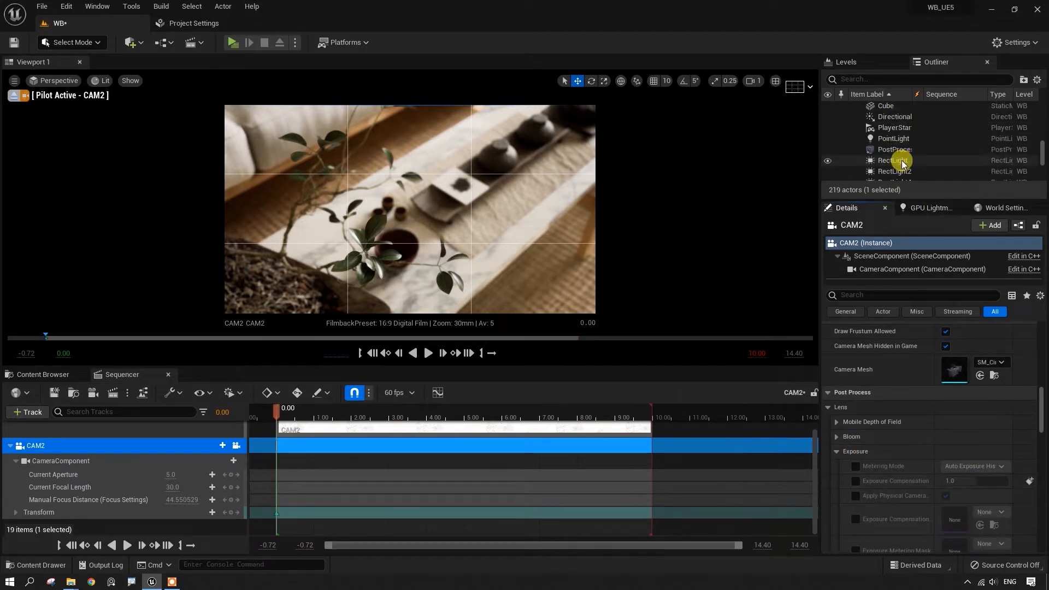
drag(912, 93, 962, 90)
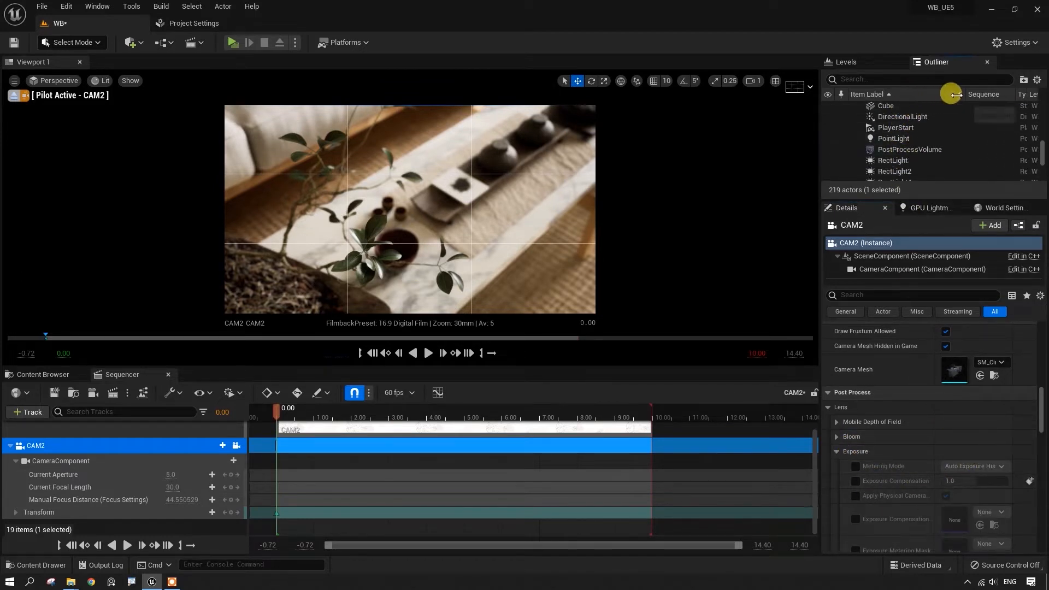
click(903, 152)
scroll(879, 416, down, 10)
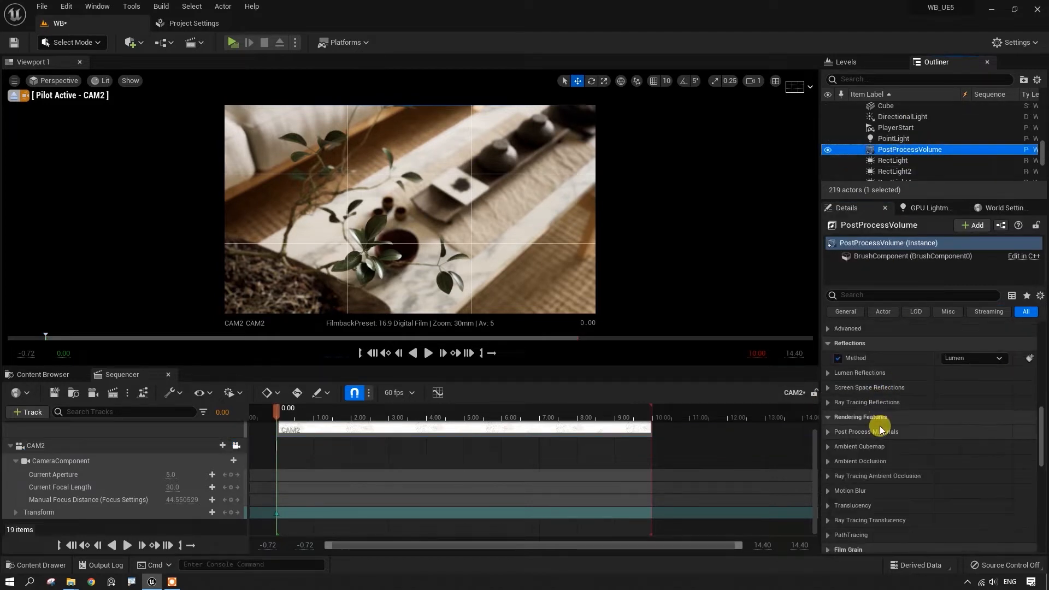
scroll(880, 425, up, 8)
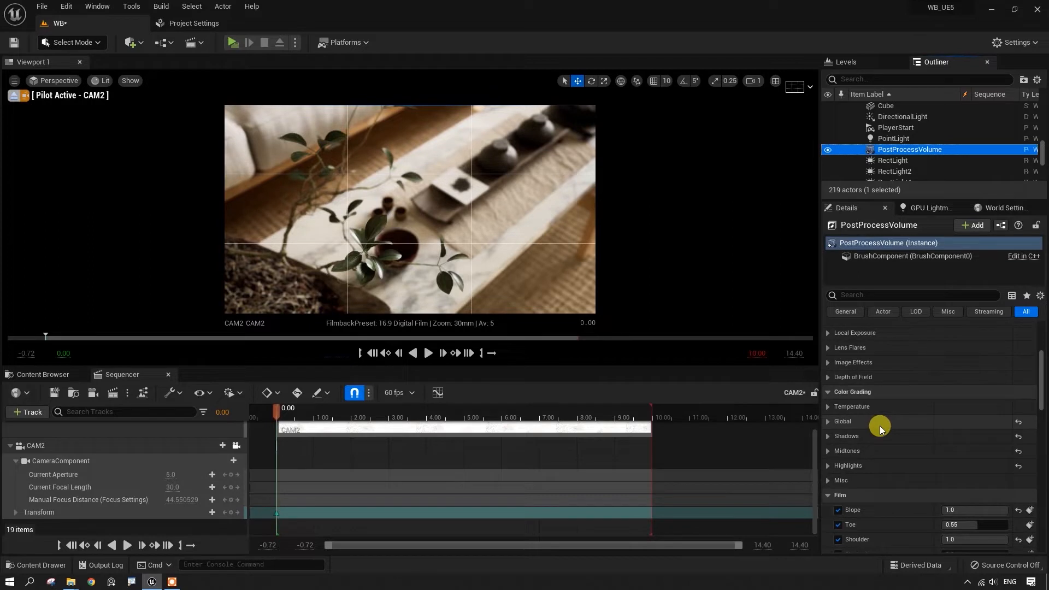
scroll(879, 426, up, 1)
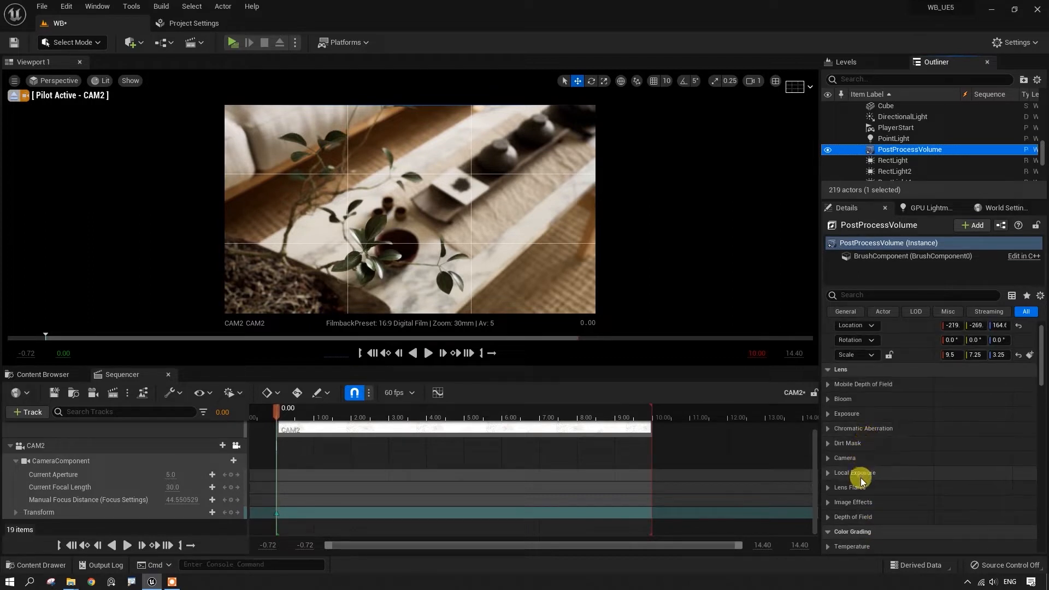
click(828, 416)
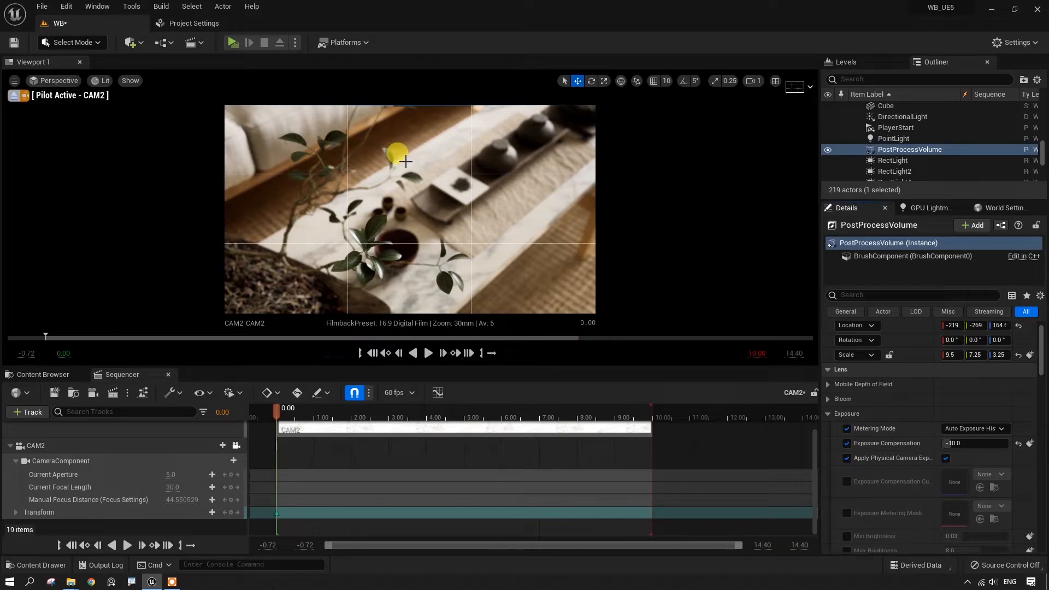
- Reframe CAM2 with the plant pot and leaves in the foreground and update its Transform key at 0.00
click(82, 445)
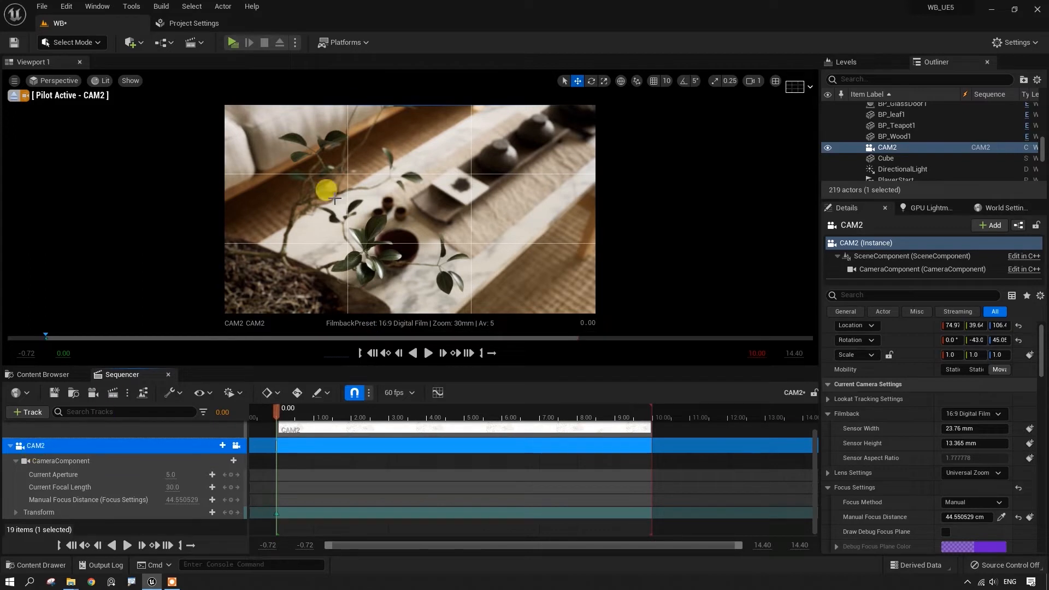
drag(342, 241, 355, 235)
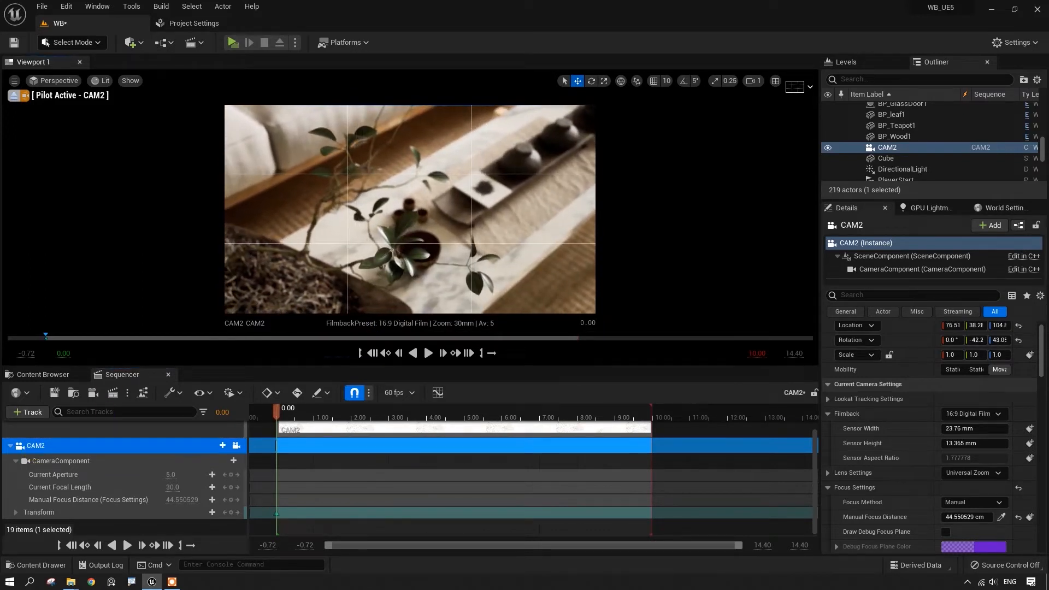
right_drag(356, 235, 360, 241)
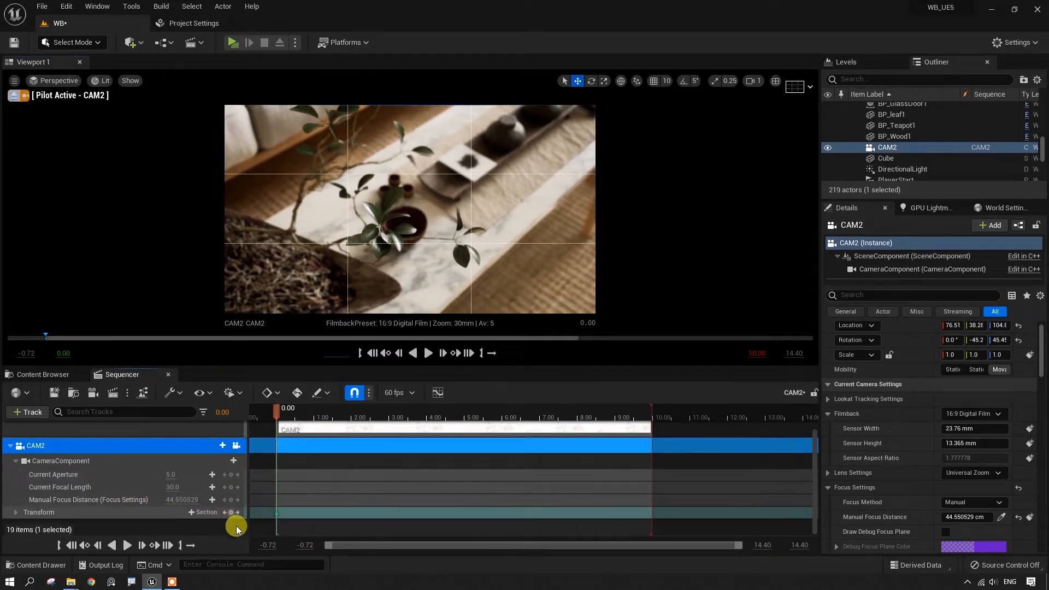
- At the end of the sequence, fly CAM2 along the table to frame the teapot and jars, and key its Transform
click(470, 353)
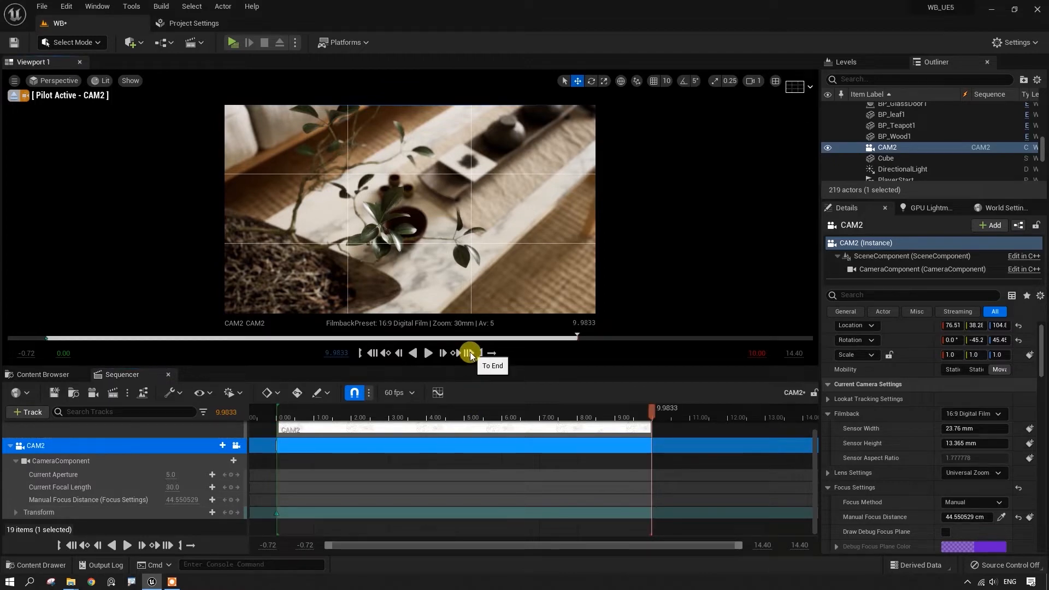
key(d)
key(w)
right_drag(410, 219, 404, 190)
key(w)
key(d)
key(e)
key(w)
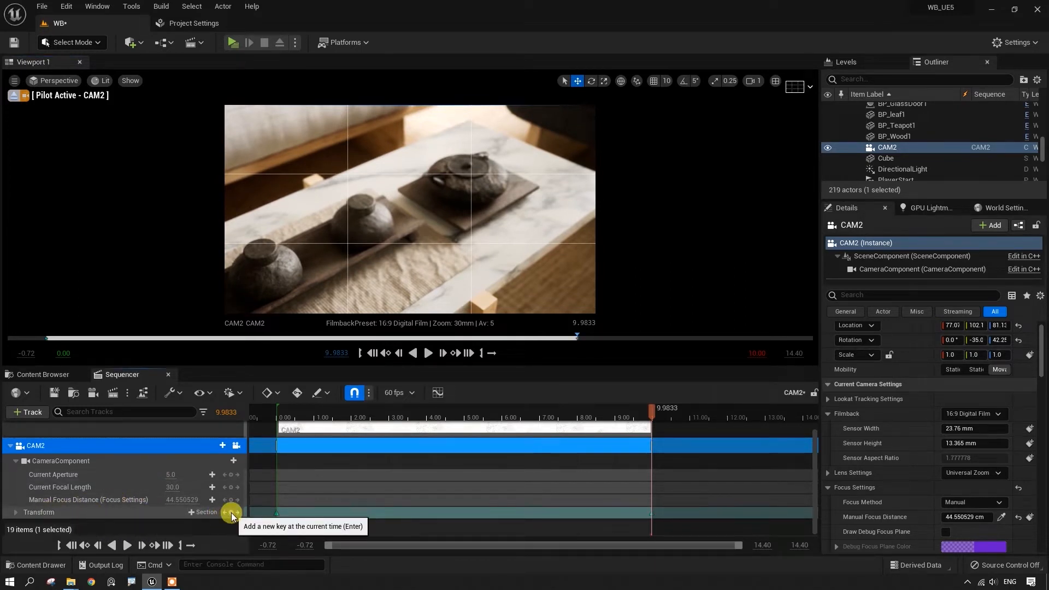
- Play the CAM2 animation from the start to review the move, and return to the first frame
click(372, 353)
click(429, 353)
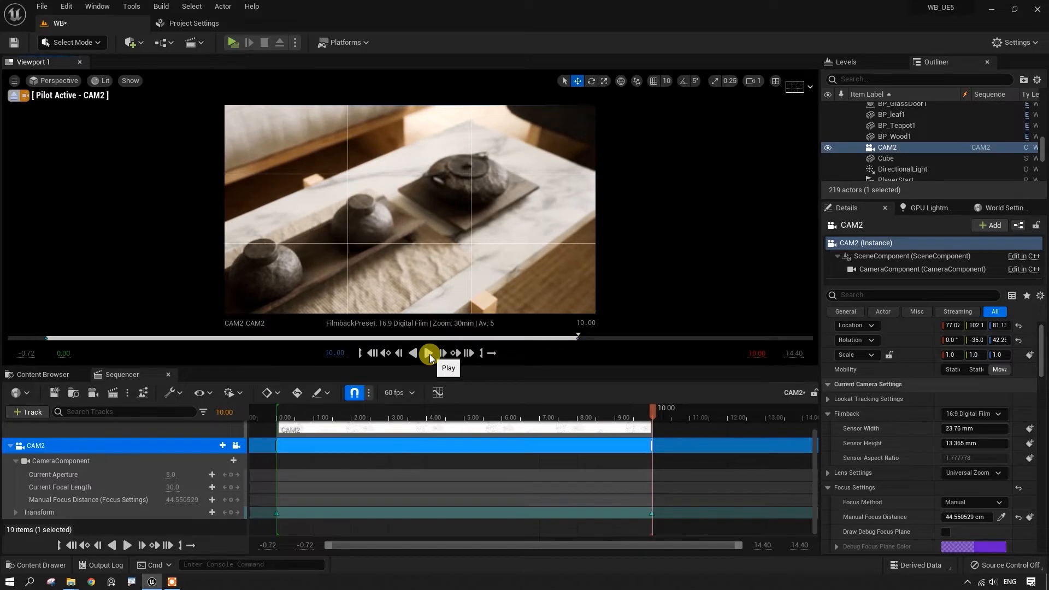
click(373, 353)
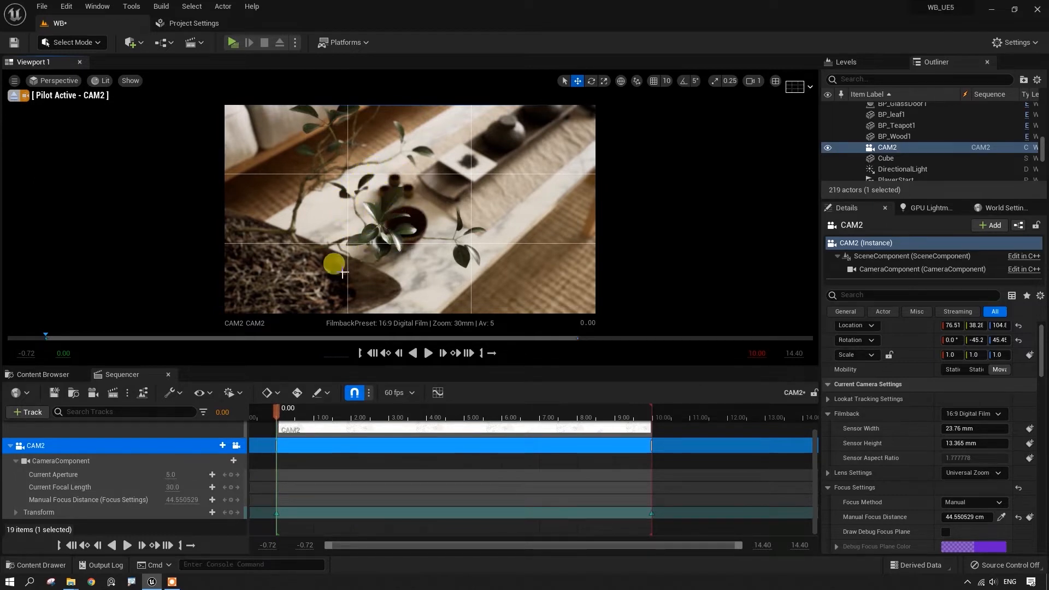
- Set the default key interpolation to Cubic (Auto) and key CAM2's Manual Focus Distance on the plant at 1.00
drag(277, 412, 321, 418)
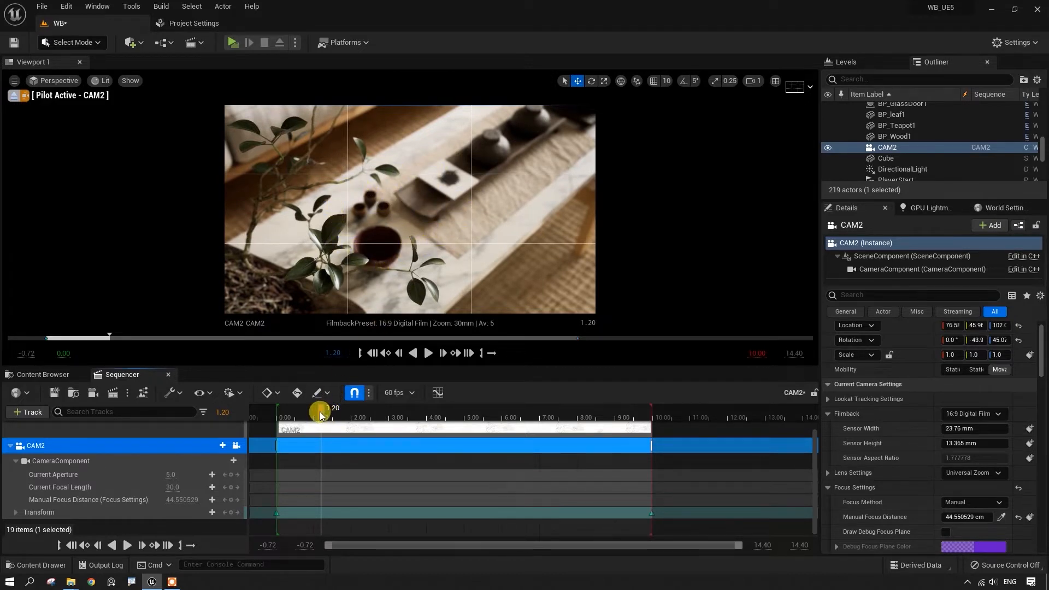
drag(318, 412, 314, 411)
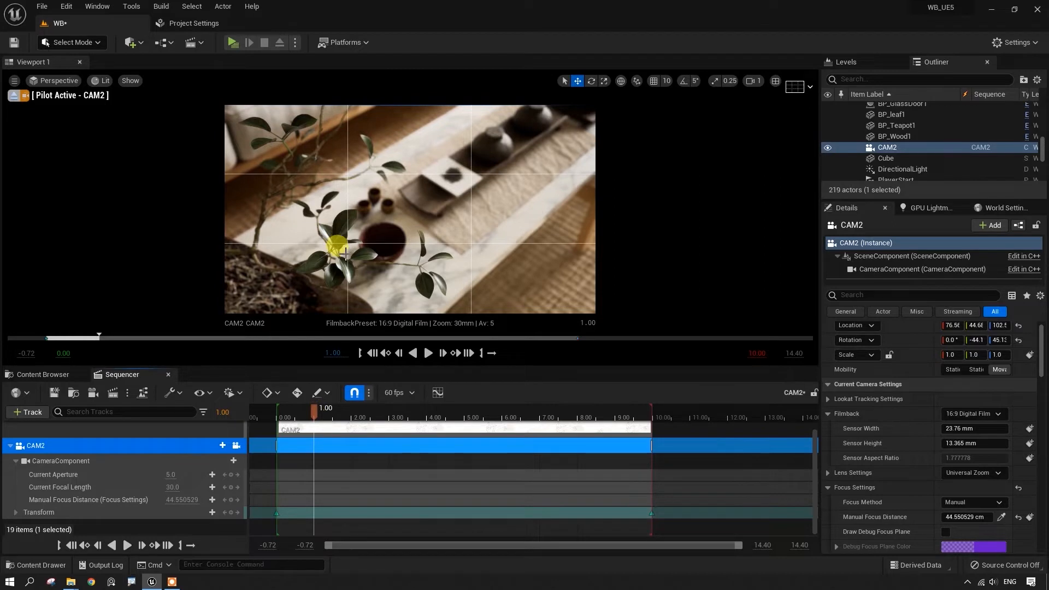
scroll(879, 426, down, 3)
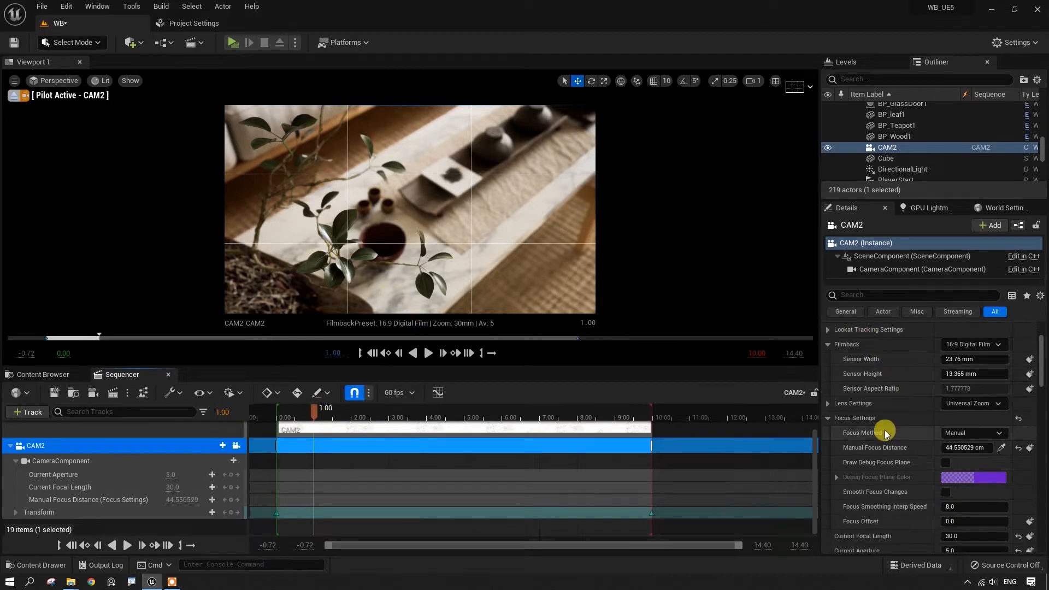
scroll(885, 434, down, 1)
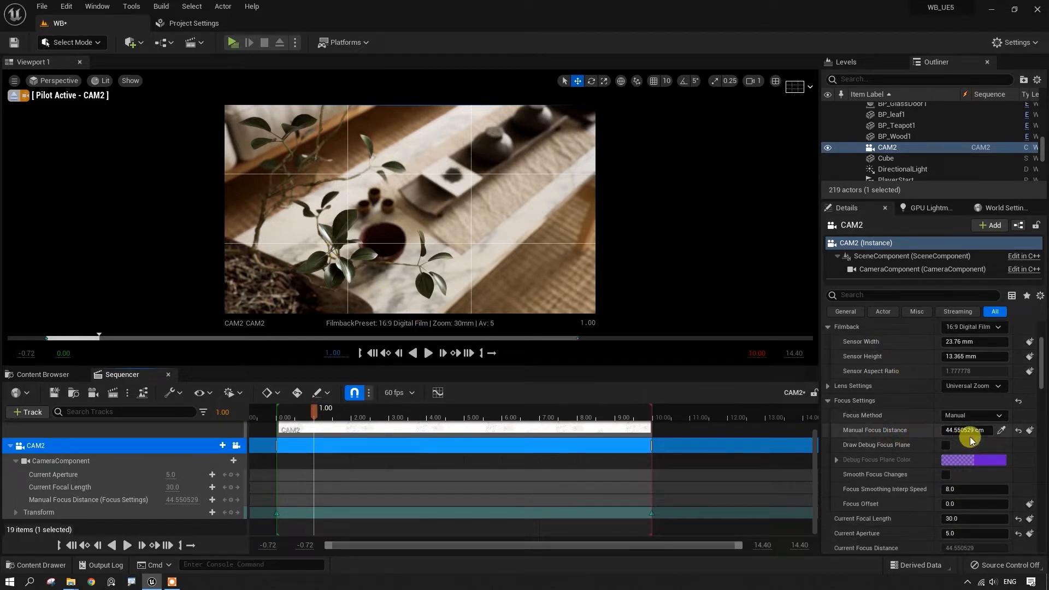
click(1030, 432)
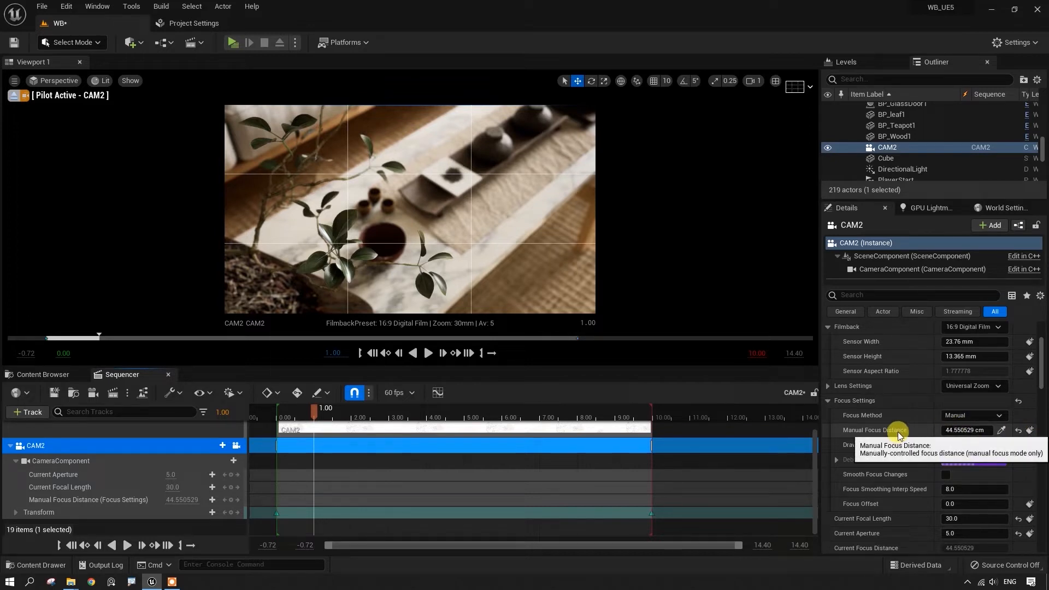
click(278, 394)
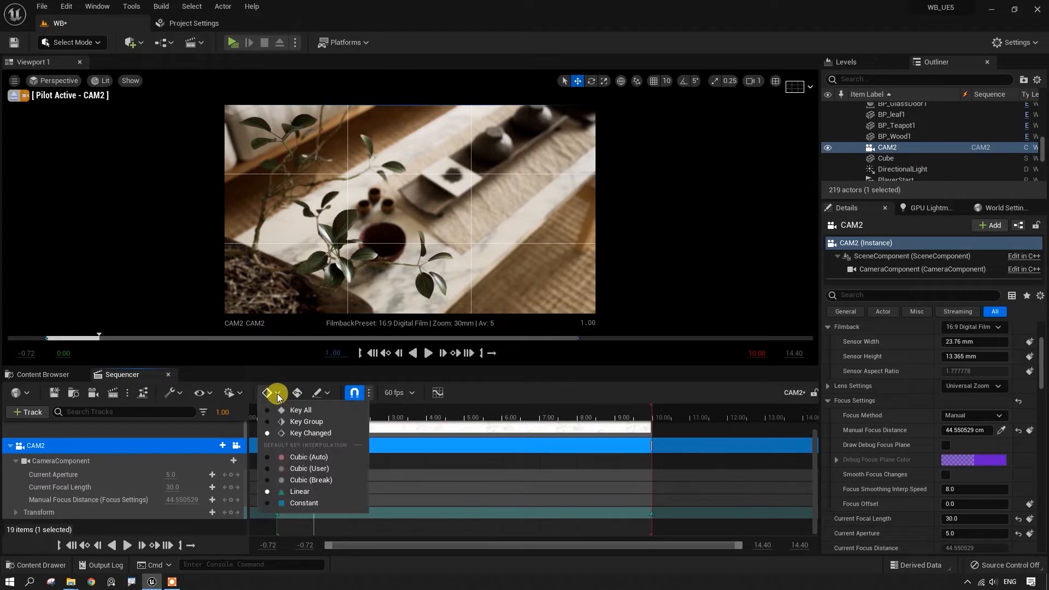
click(300, 458)
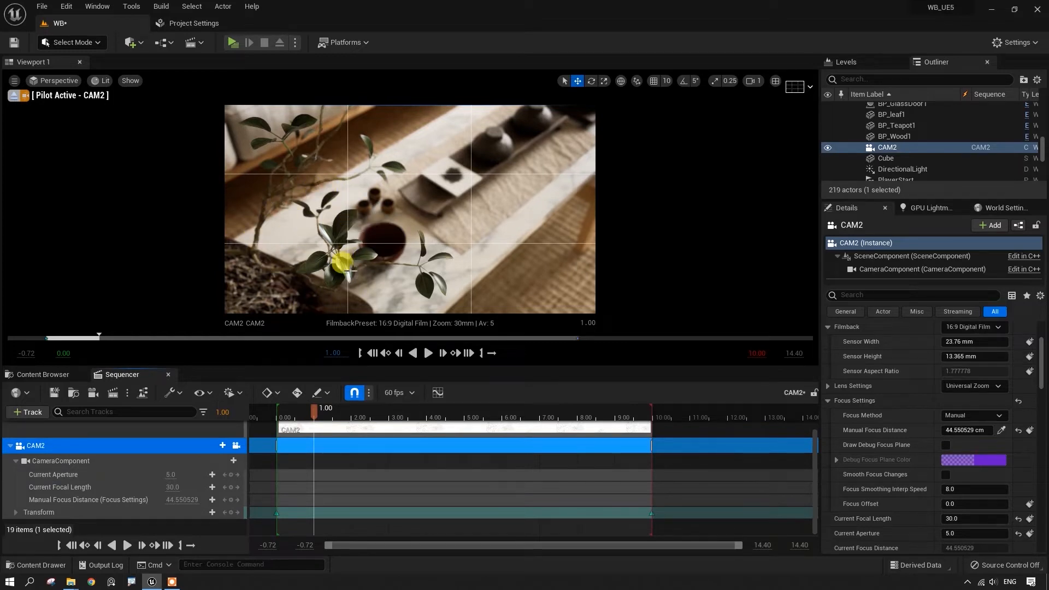
click(1030, 432)
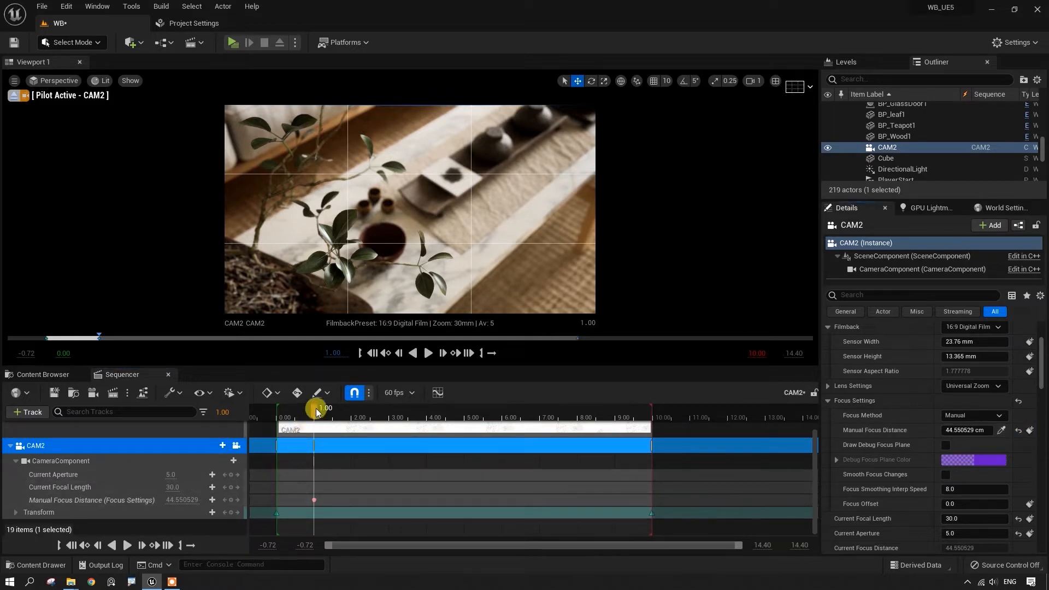
- At 1.30, sample the Manual Focus Distance from the small cups on the table and key it
drag(313, 412, 326, 415)
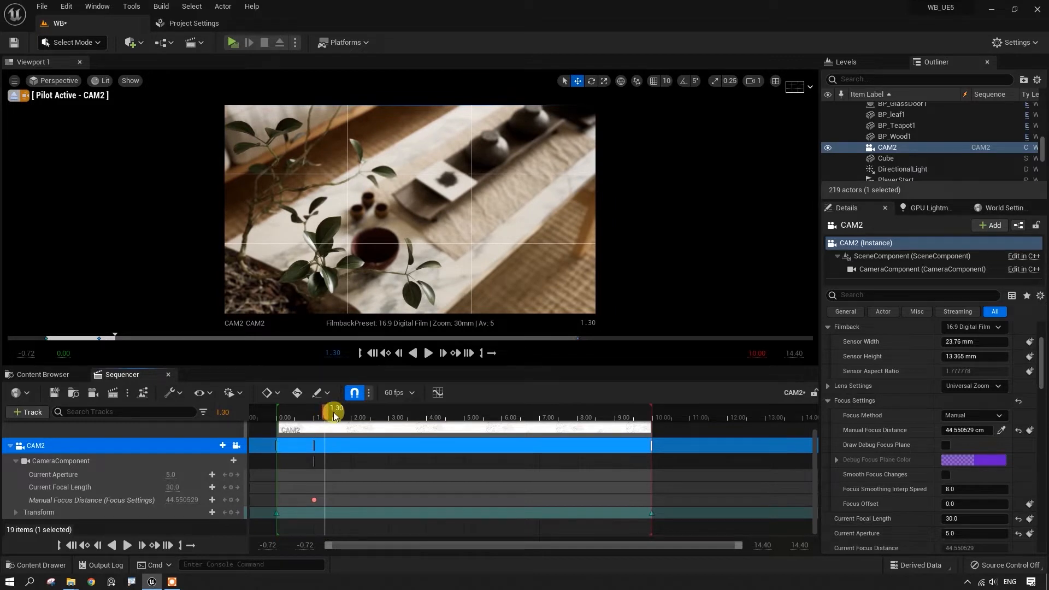
click(1000, 431)
click(361, 211)
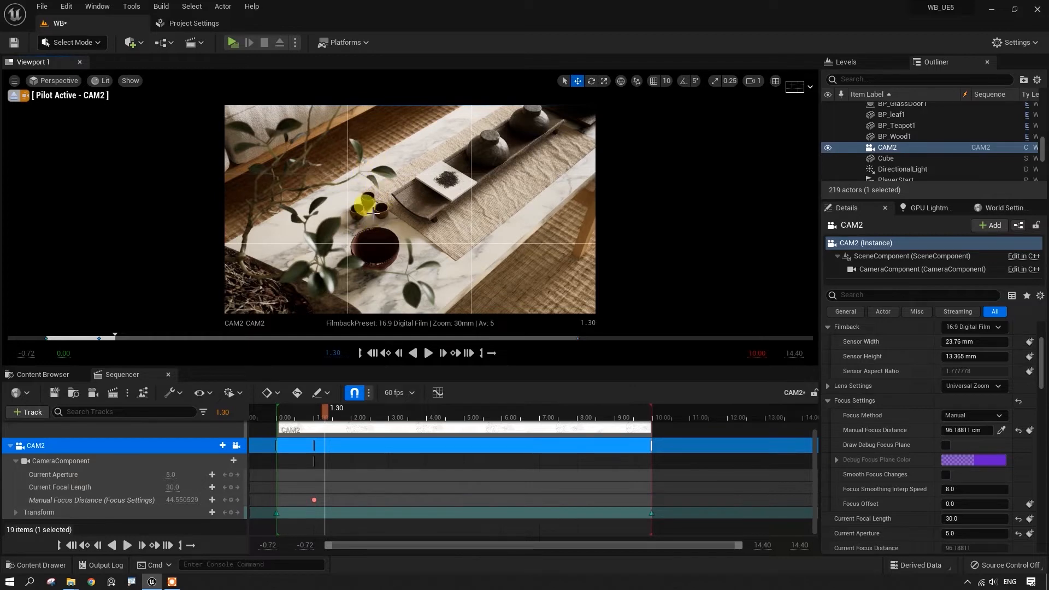
click(1030, 431)
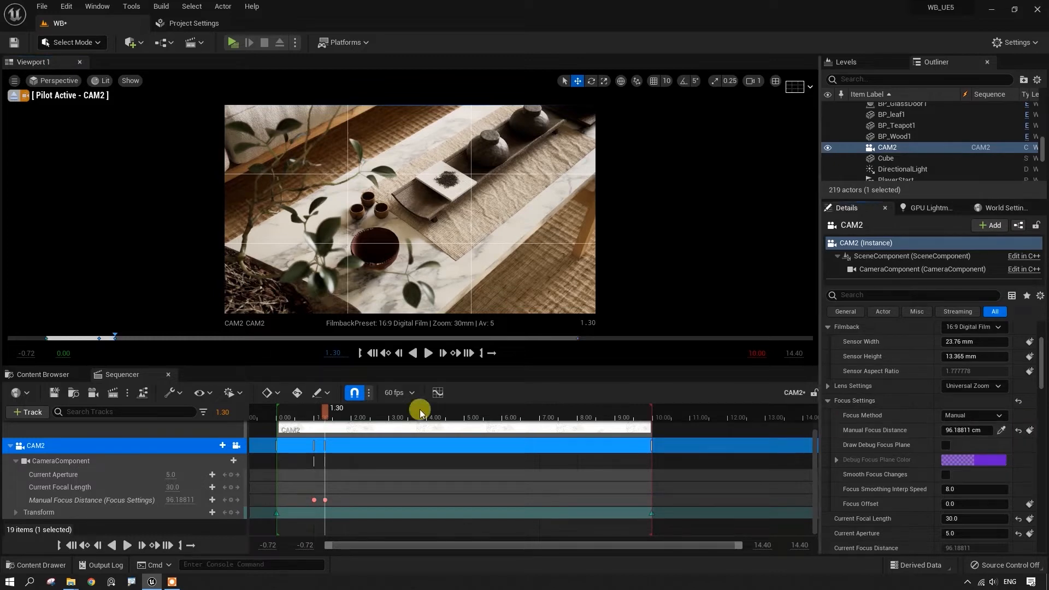
- Play the CAM2 animation from the start, scrub through the focus change, and return to the first frame
click(373, 354)
click(429, 356)
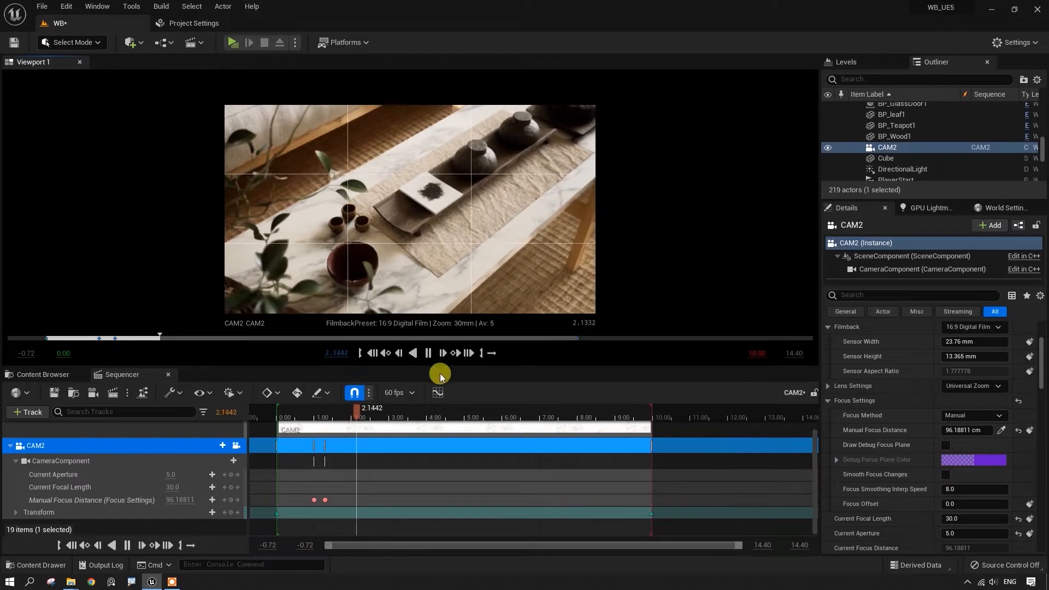
click(420, 412)
drag(420, 412, 384, 415)
click(369, 354)
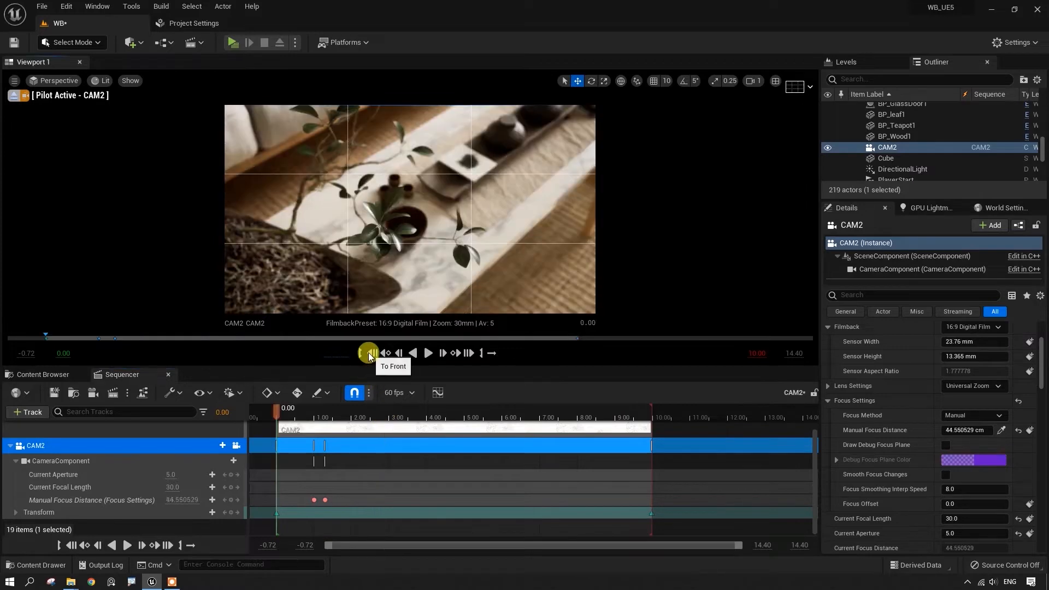
- At the end of the sequence, set CAM2's Current Focal Length to 40
scroll(949, 441, down, 3)
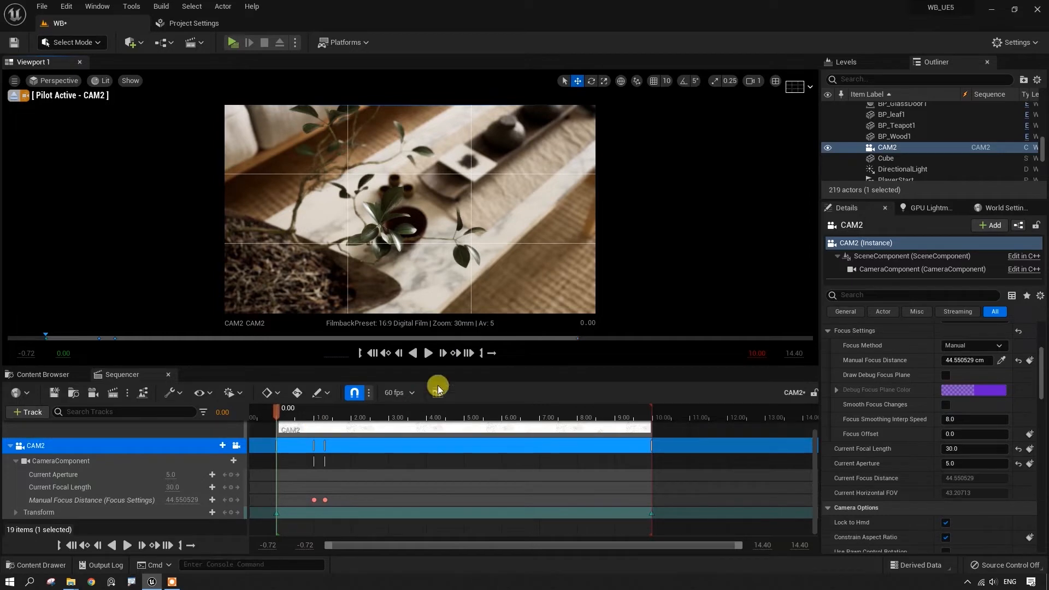
click(468, 354)
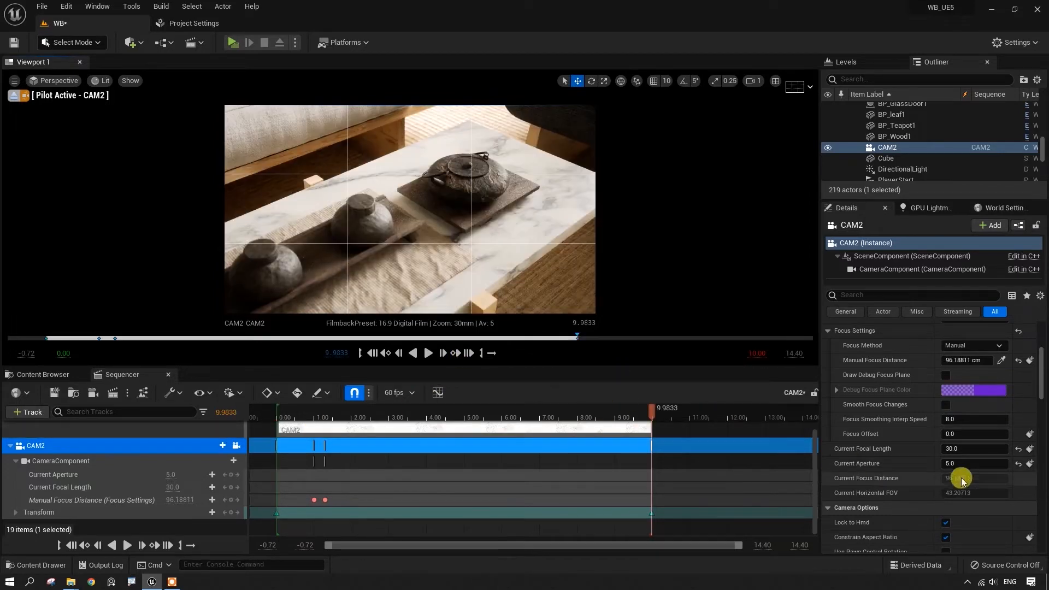
click(951, 448)
text(40)
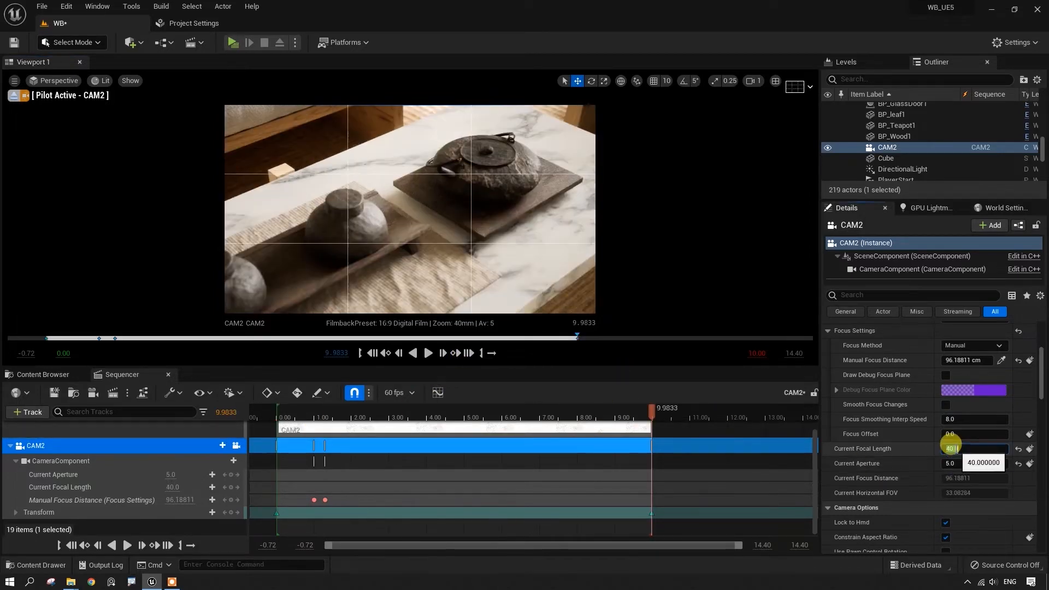
key(Return)
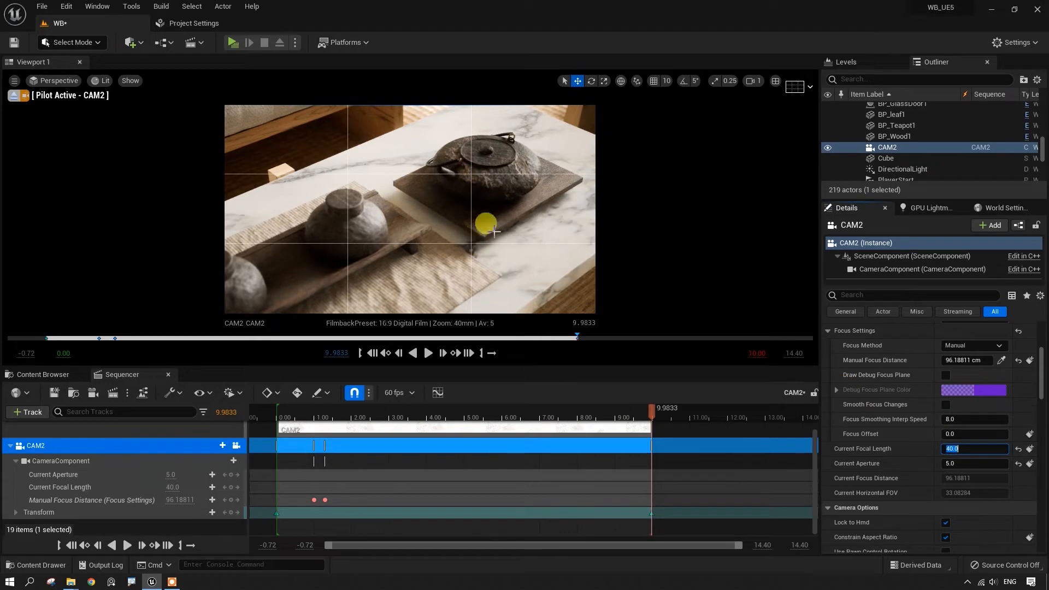
- Reframe CAM2 on the teapot and jars, and re-key its end Transform with the default key interpolation set to Linear
click(475, 183)
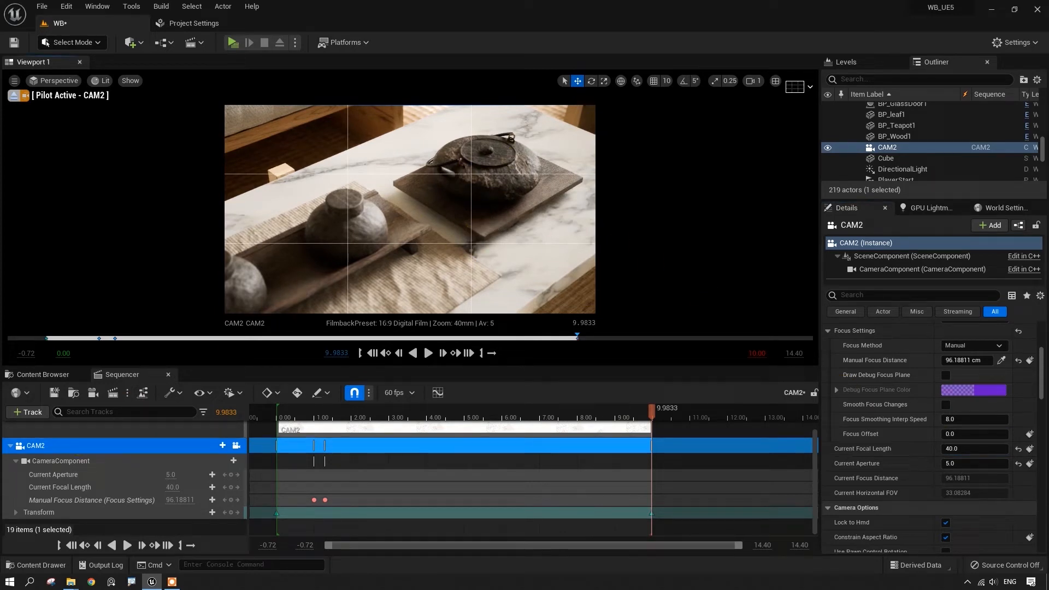
mouse_move(475, 184)
right_down()
mouse_move(492, 162)
mouse_move(482, 178)
right_up()
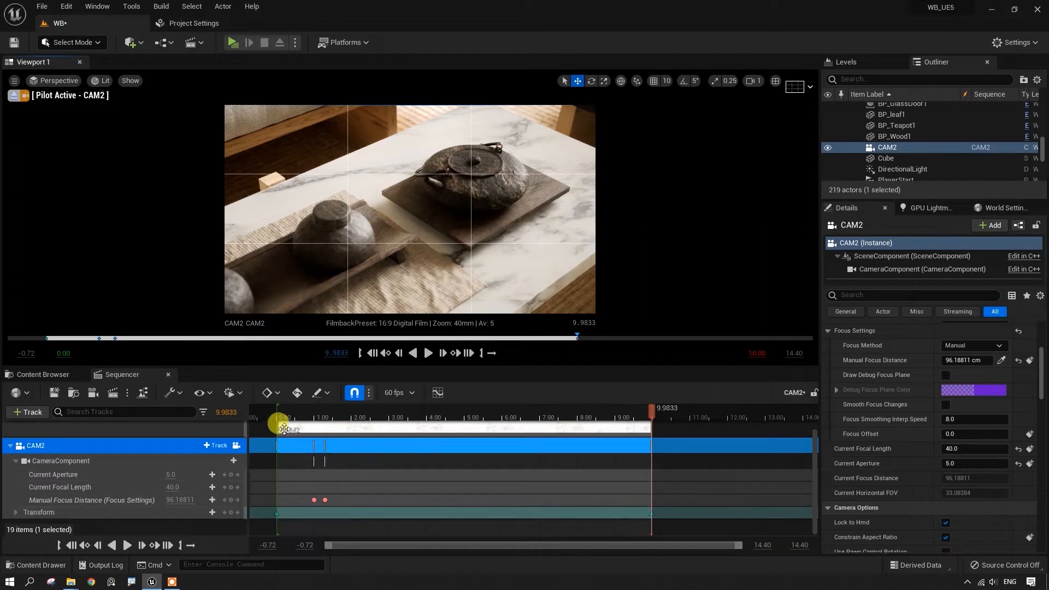
click(276, 393)
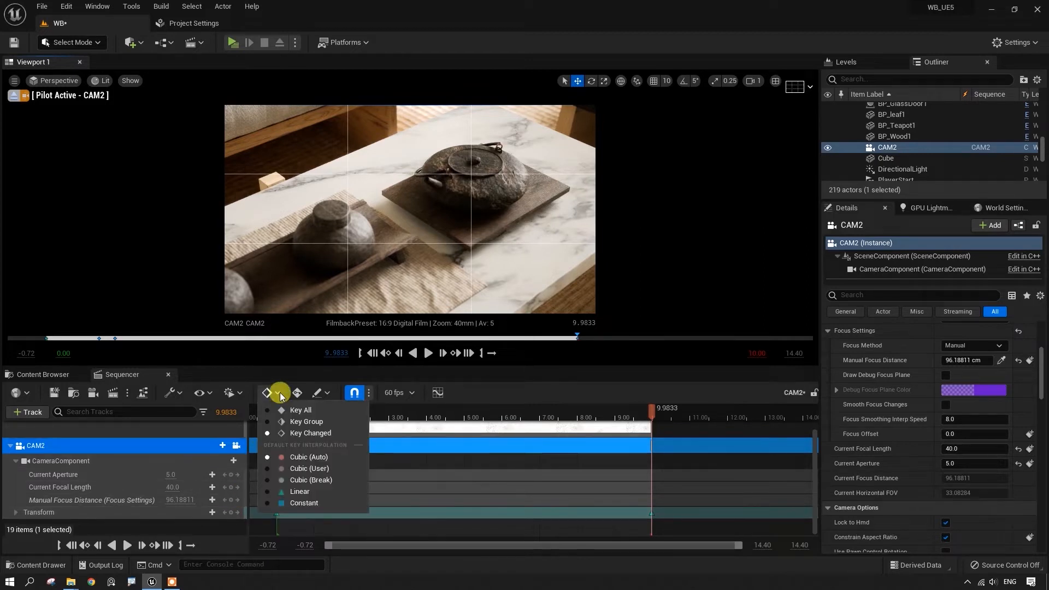
click(301, 490)
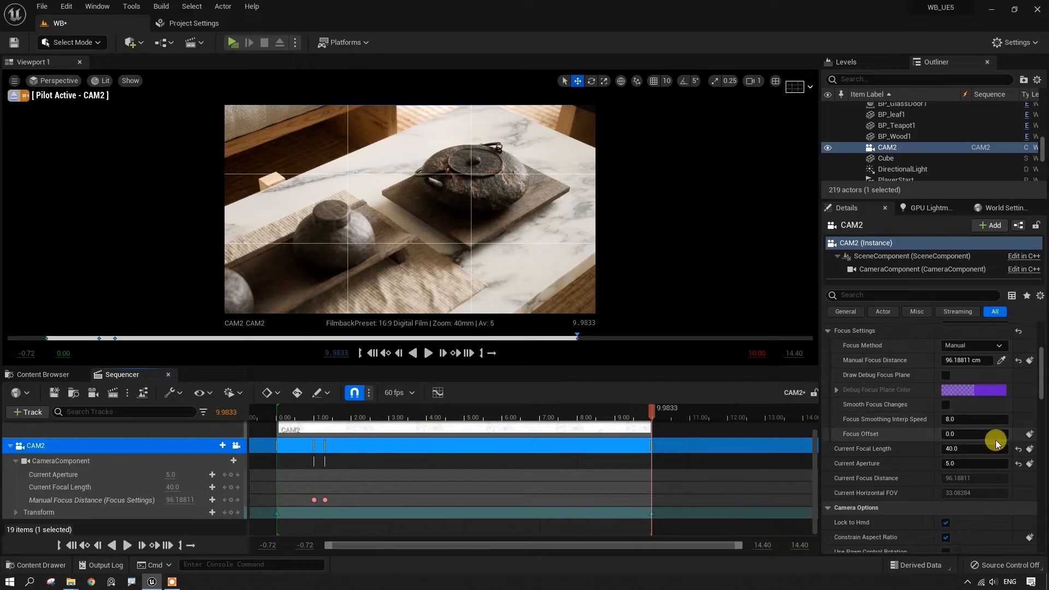
- At the end of the sequence, sample CAM2's Manual Focus Distance from the teapot and key it with Cubic (Auto) interpolation
scroll(999, 433, up, 1)
scroll(998, 430, up, 2)
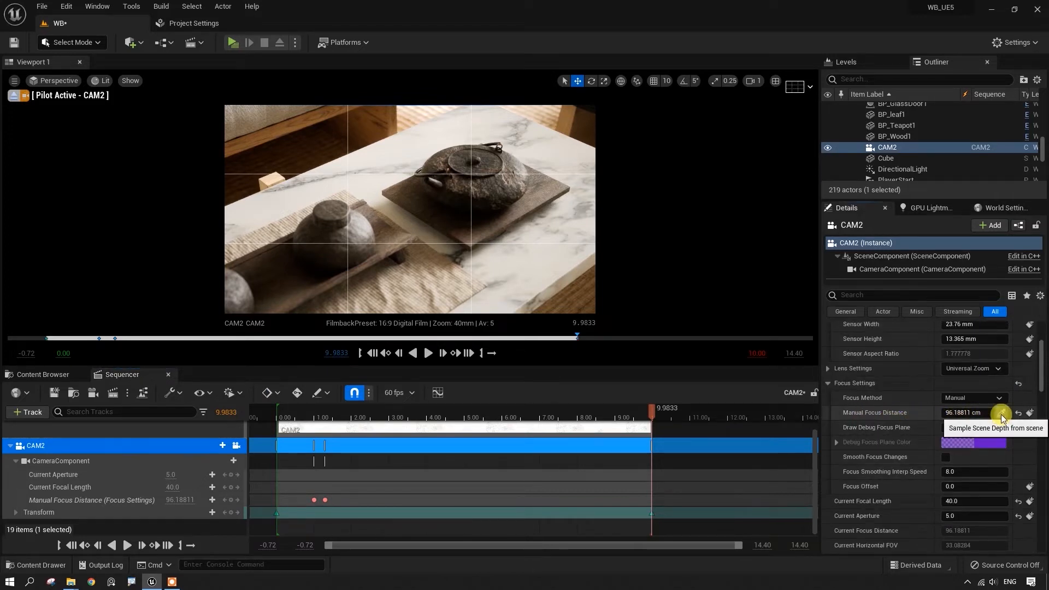
click(555, 200)
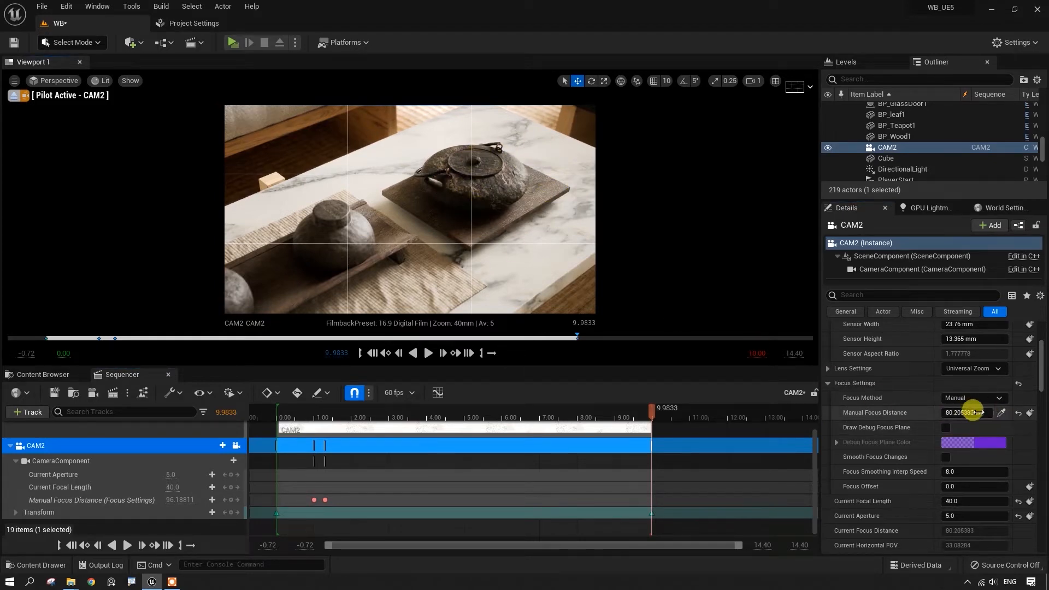
click(1023, 413)
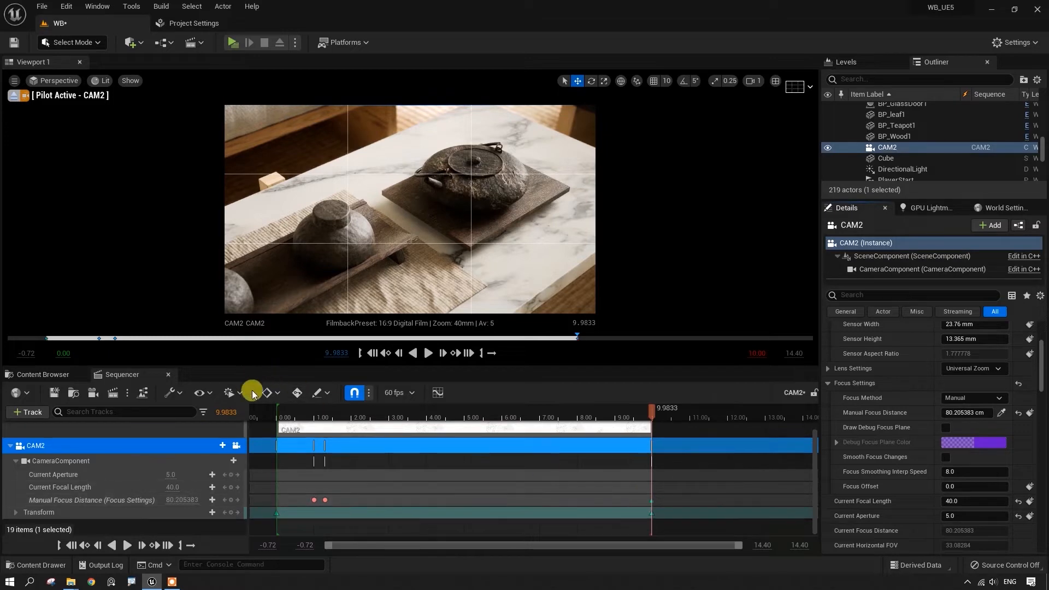
drag(641, 497, 674, 508)
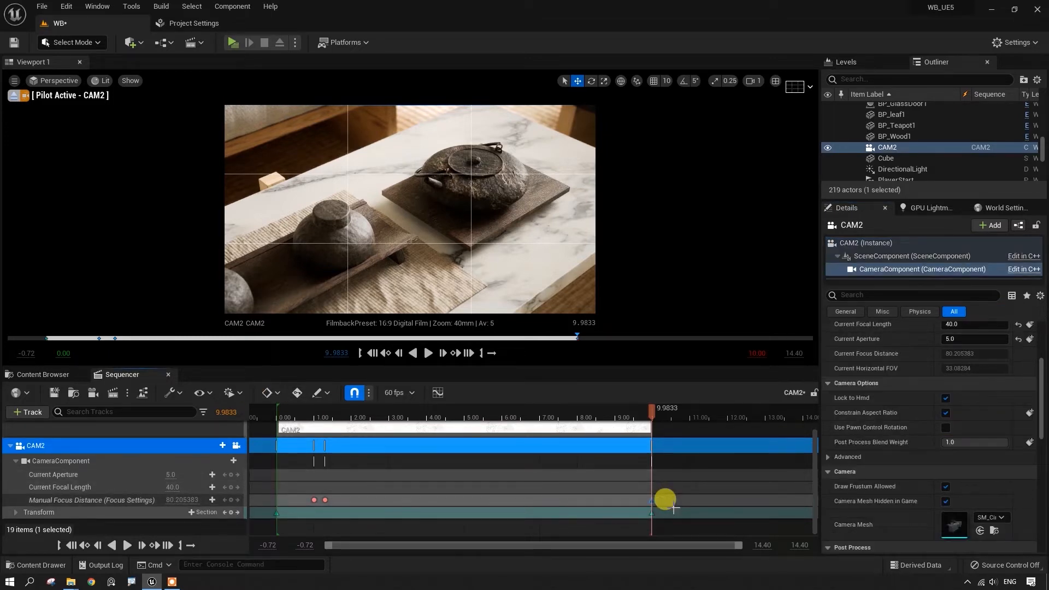
click(622, 500)
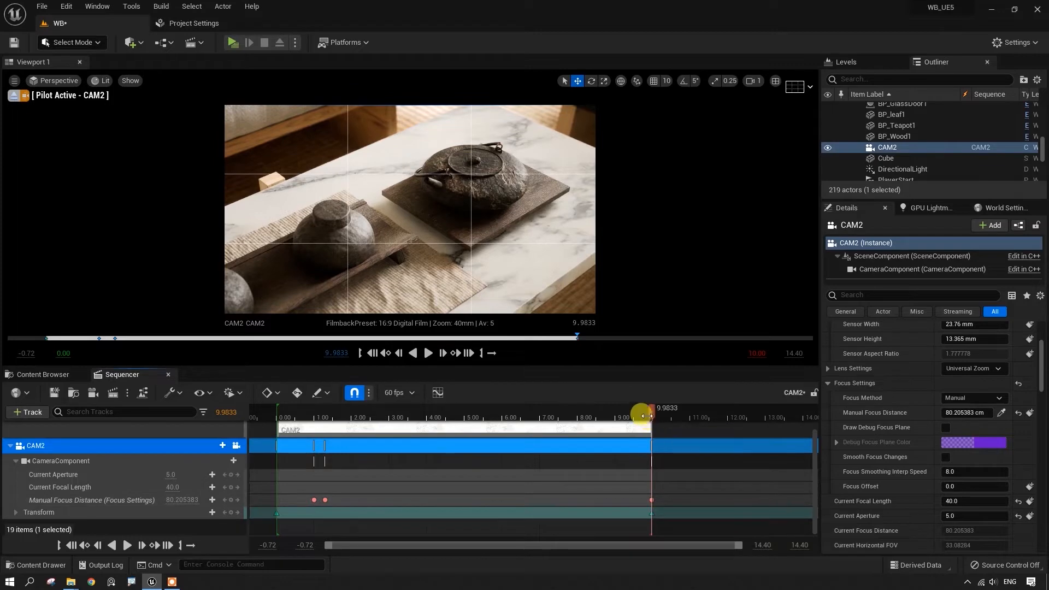
- Scrub back through the sequence and play it from the first frame to review the focus on the teapot
drag(650, 412, 512, 414)
click(493, 415)
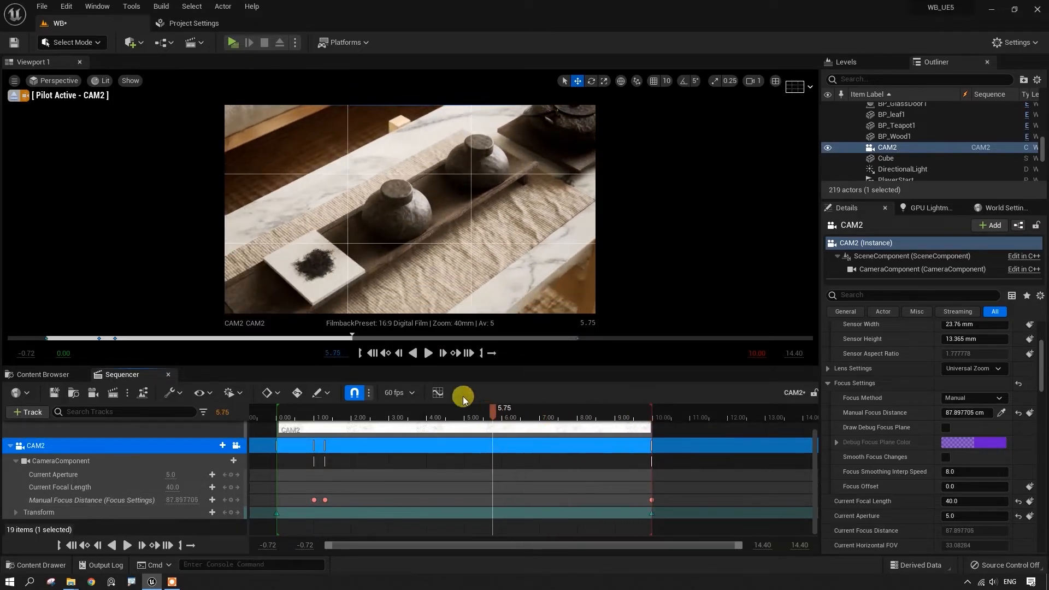
click(380, 354)
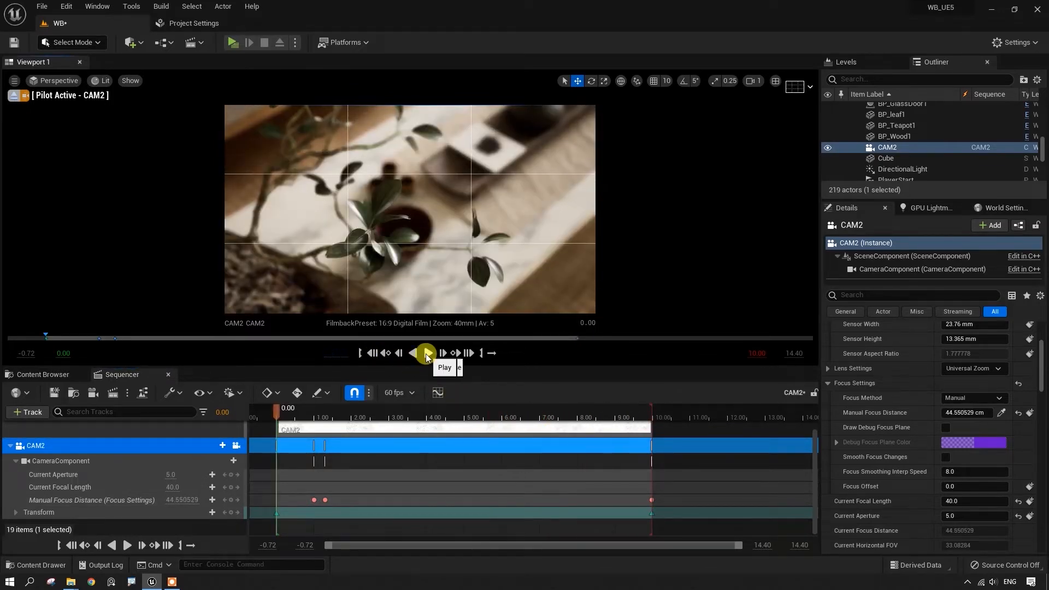
click(426, 353)
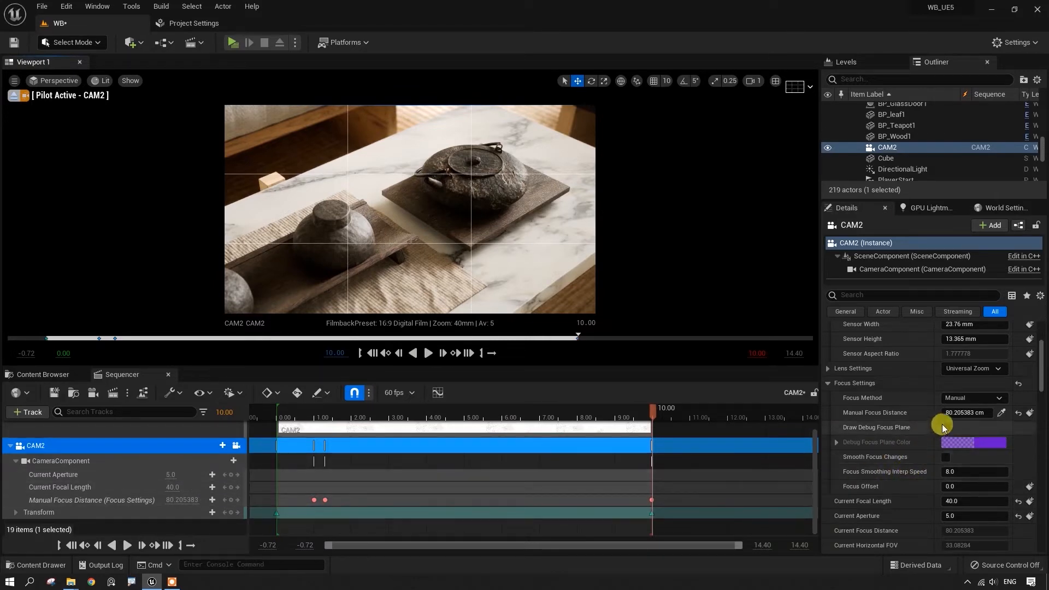
- At 10.00, set CAM2's Current Focal Length to 45 and key it
scroll(930, 470, down, 2)
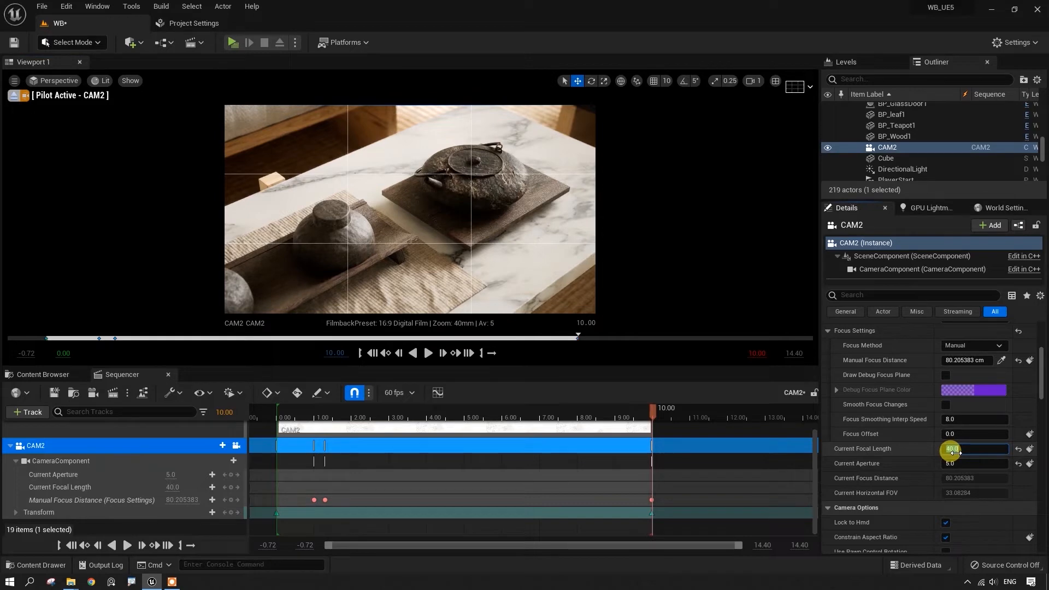
key(Return)
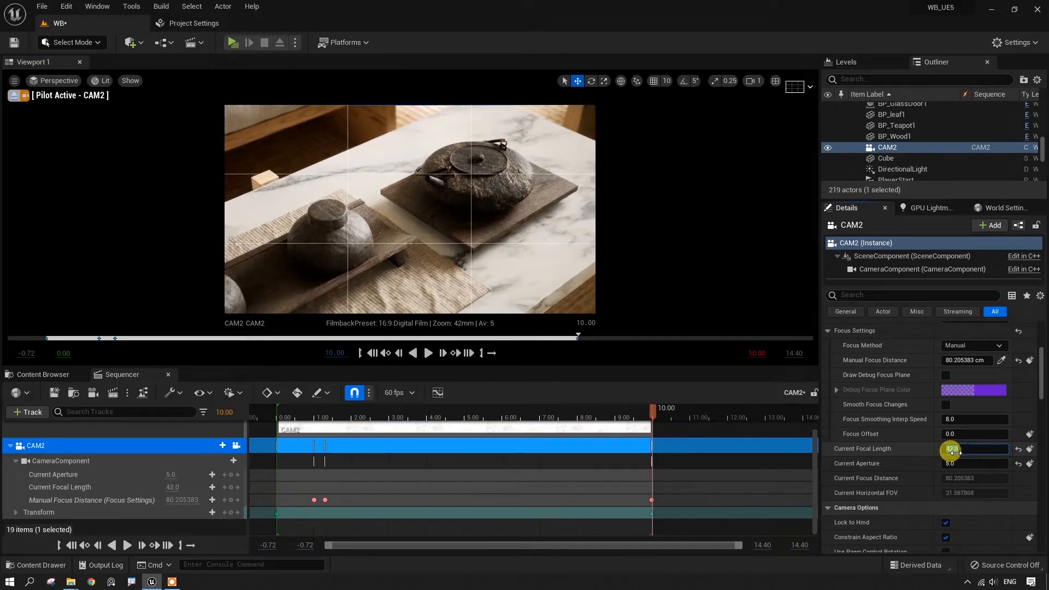
text(45)
key(Return)
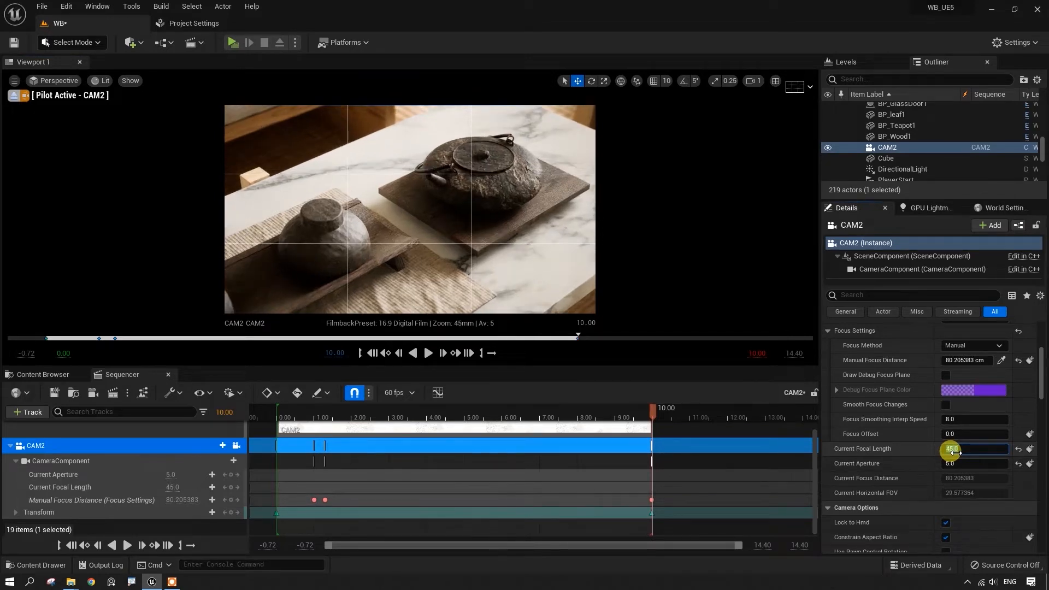
mouse_move(410, 174)
middle_down()
mouse_move(423, 175)
mouse_move(423, 161)
middle_up()
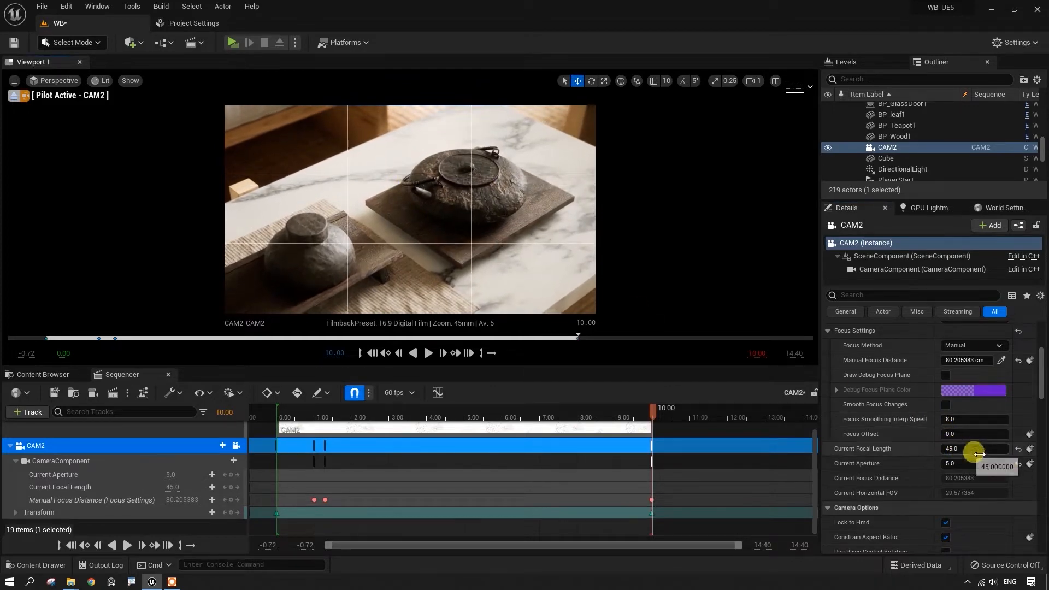
click(1030, 451)
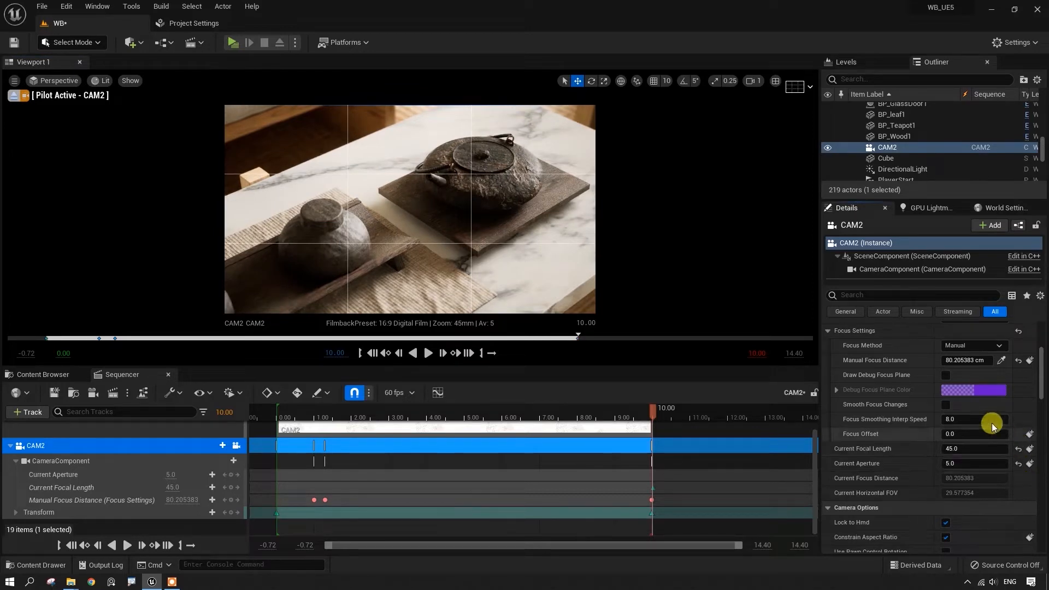
- At the first frame, key CAM2's Current Focal Length at 30, and play the sequence to check the zoom
click(371, 354)
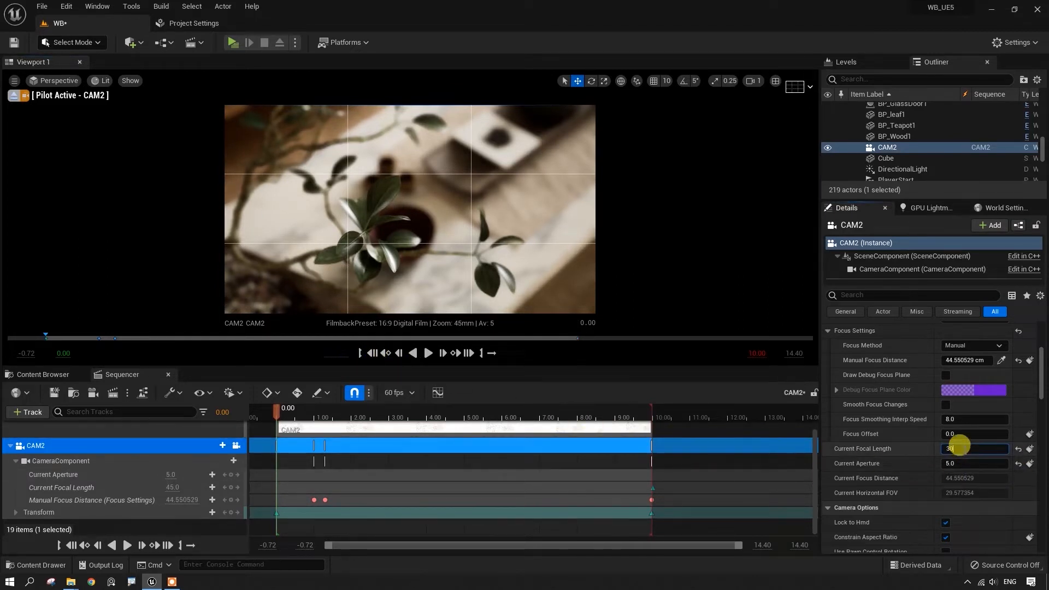
key(Return)
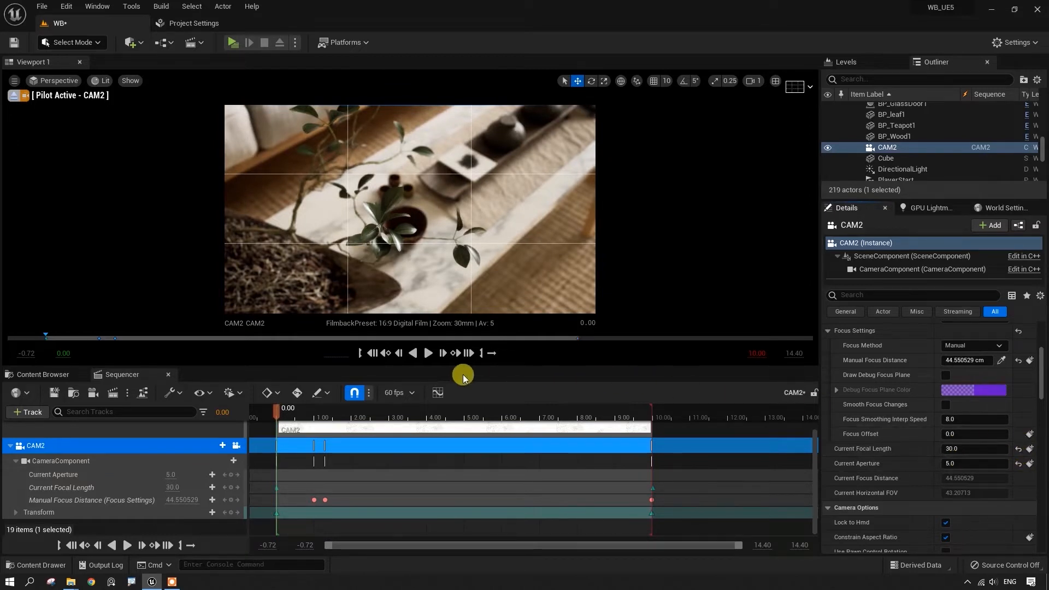
click(428, 353)
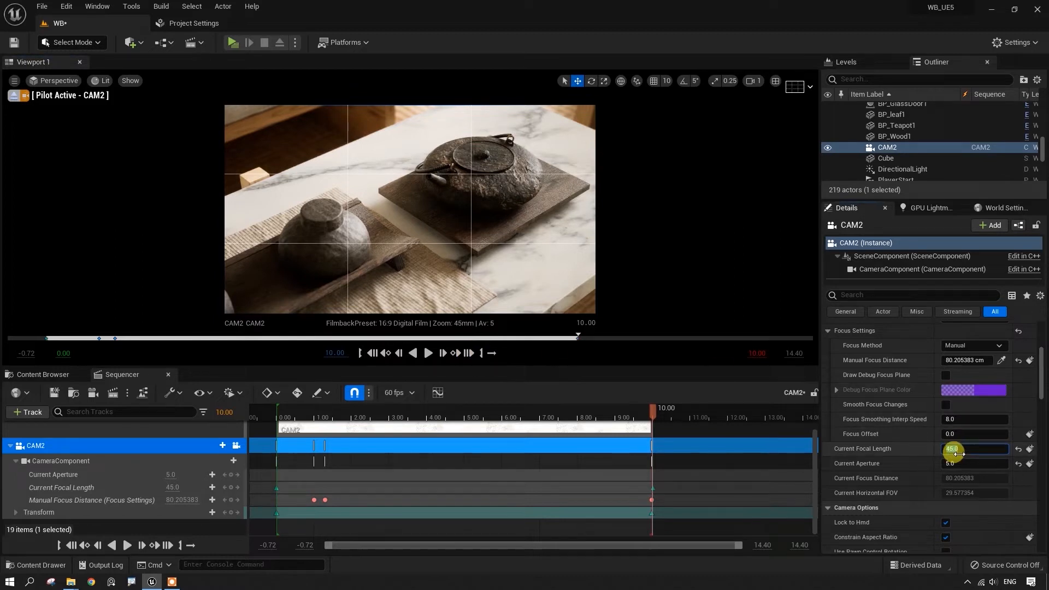
- At 10.00, re-key CAM2's Current Focal Length at 40 and replay the sequence from the start
key(Return)
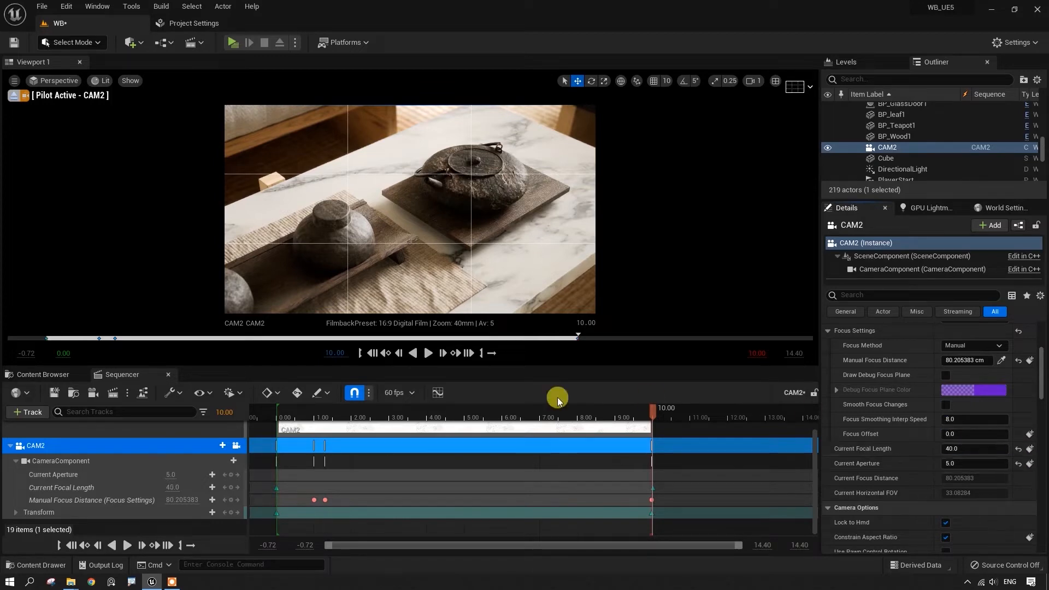
click(372, 353)
click(422, 354)
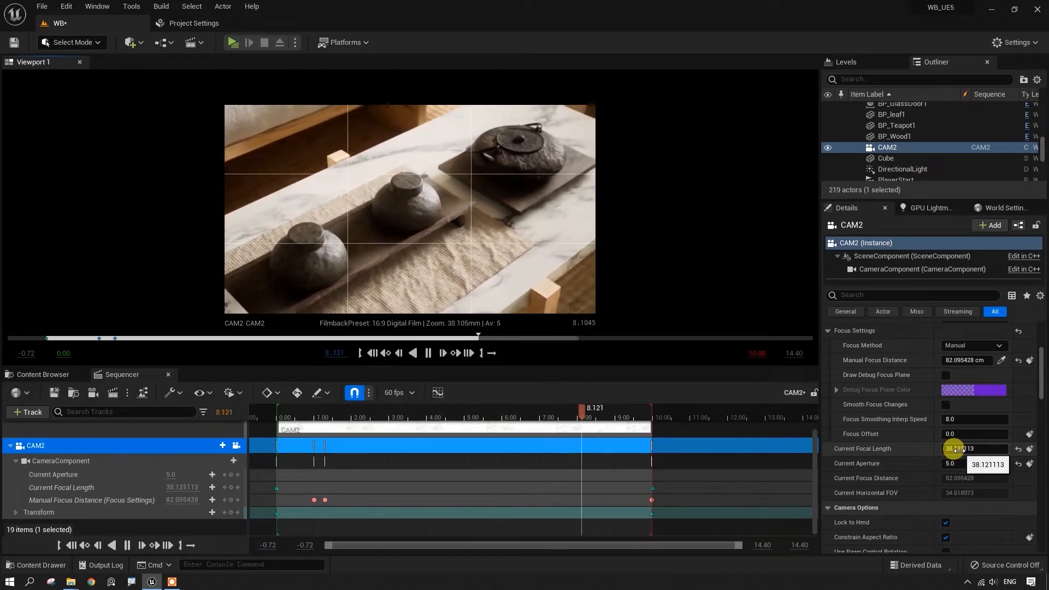
- Save the map and all modified assets, and return to the first frame of the CAM2 sequence
click(44, 375)
click(114, 392)
click(605, 415)
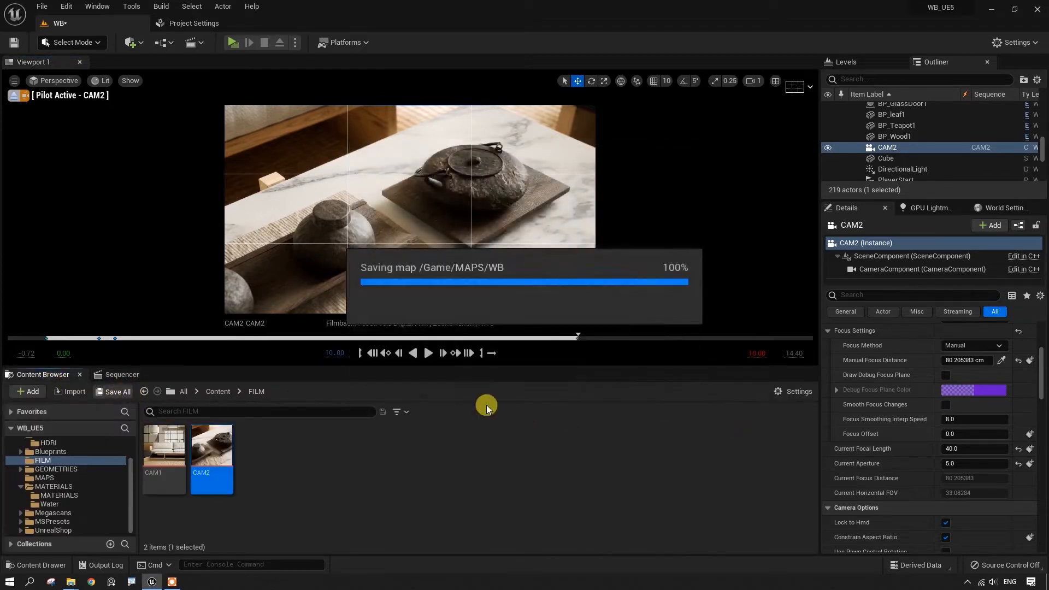
click(120, 375)
click(372, 354)
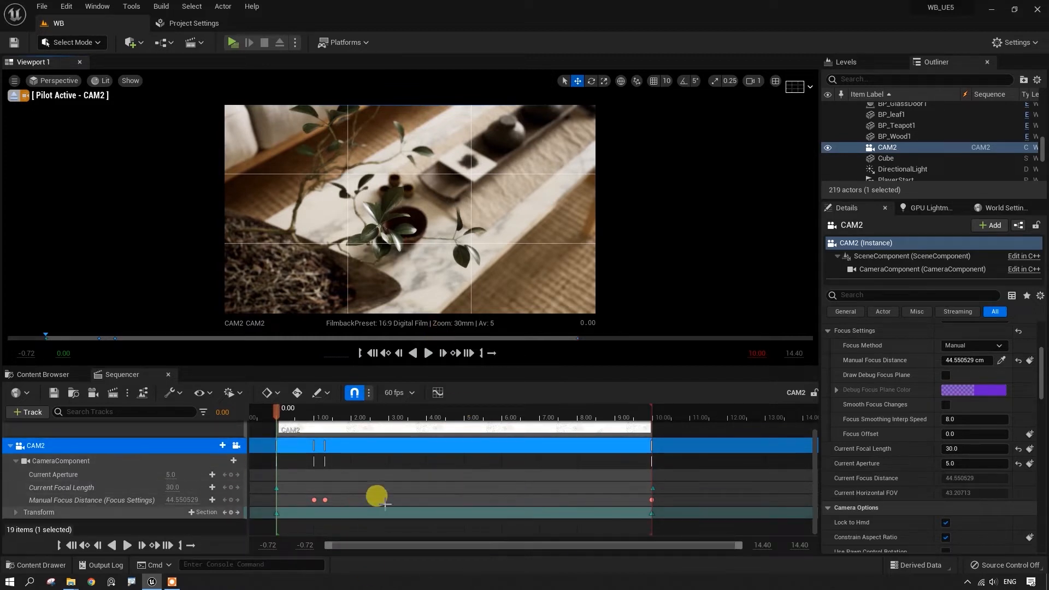
- Switch from the CAM2 view to a maximized free Perspective view looking down on the coffee table
click(776, 80)
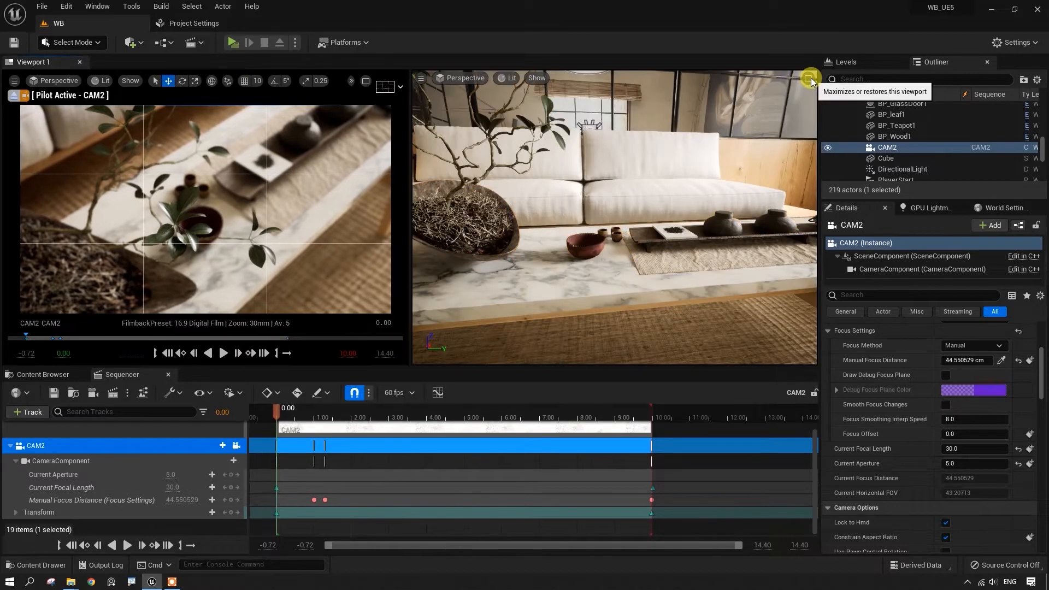
click(811, 78)
right_drag(522, 228, 511, 328)
- Select the plant stem together with the bowl, small cups, tea plate, serving tray, jars, teapot and teapot tray on the table
click(417, 232)
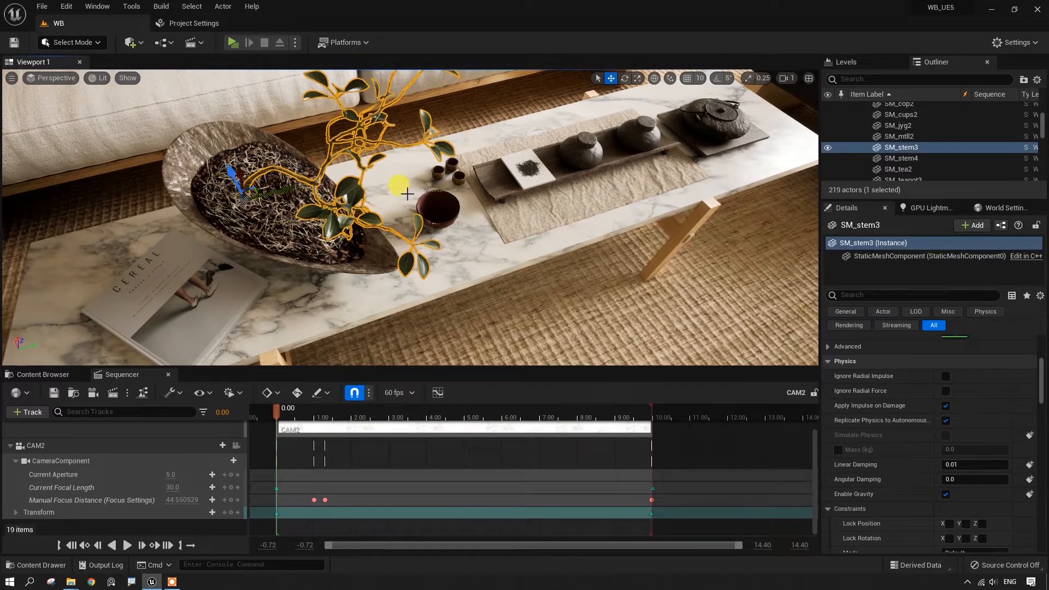
ctrl+click(453, 205)
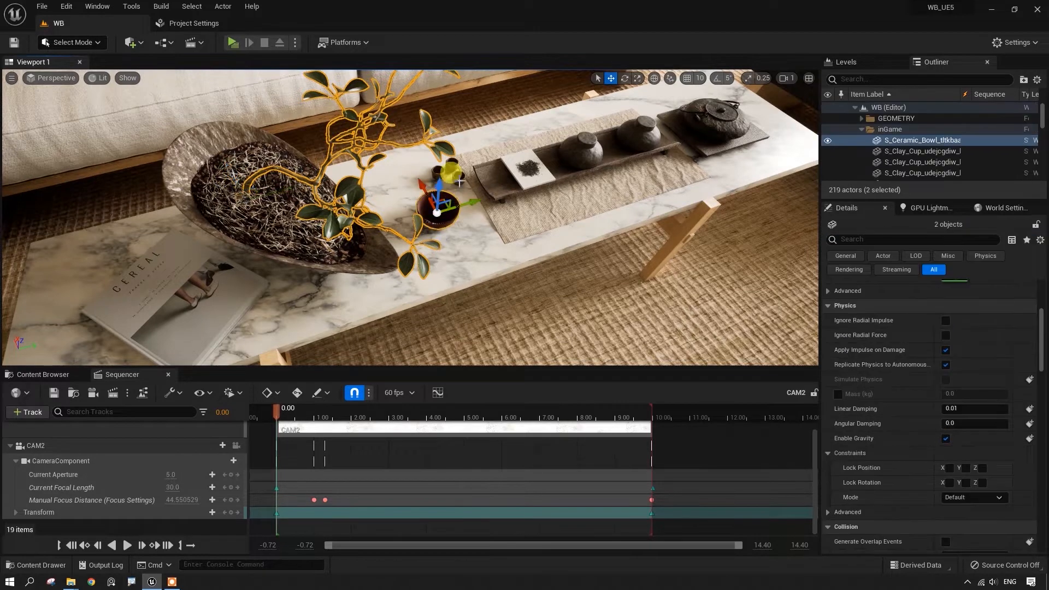
ctrl+click(459, 176)
ctrl+click(452, 165)
ctrl+click(439, 172)
ctrl+click(491, 181)
ctrl+click(528, 169)
ctrl+click(529, 181)
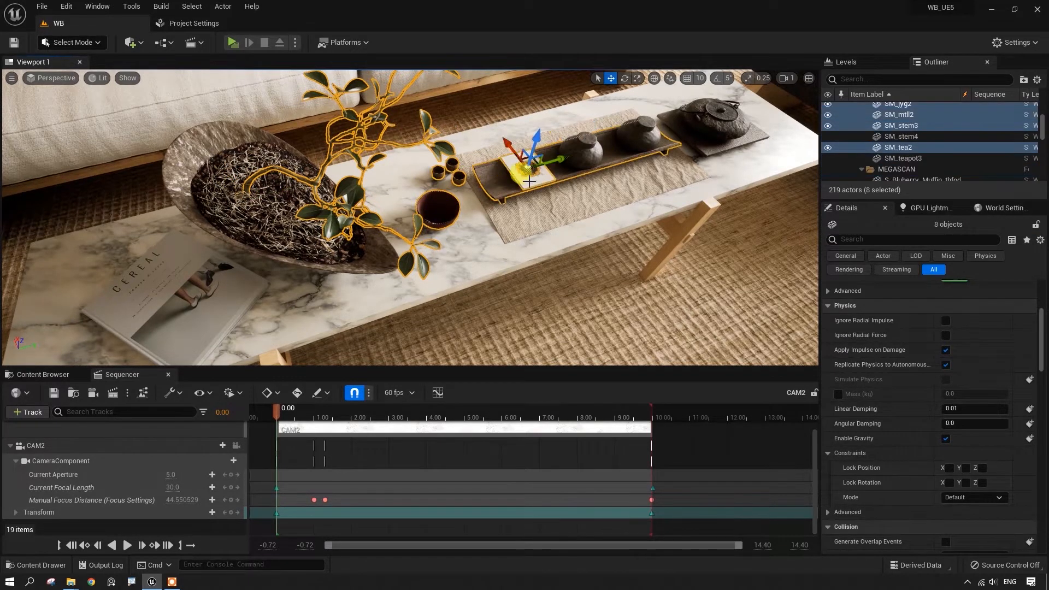
ctrl+click(645, 132)
ctrl+click(591, 145)
ctrl+click(712, 118)
ctrl+click(696, 135)
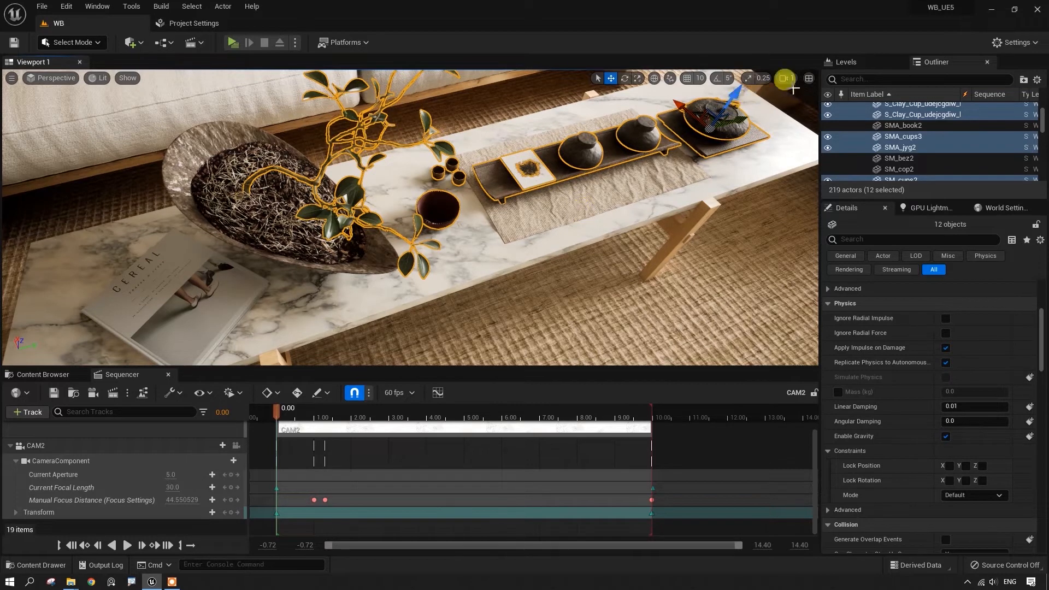
- At 7.00 in the maximized CAM2 view, key the transforms of the 12 selected table objects and save all modified assets
click(810, 78)
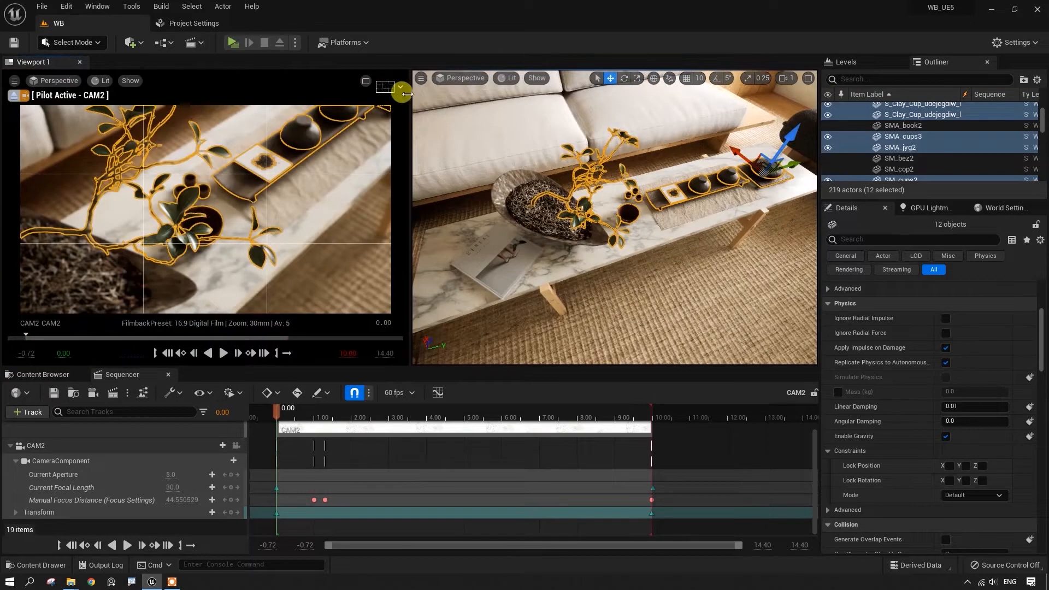
click(365, 83)
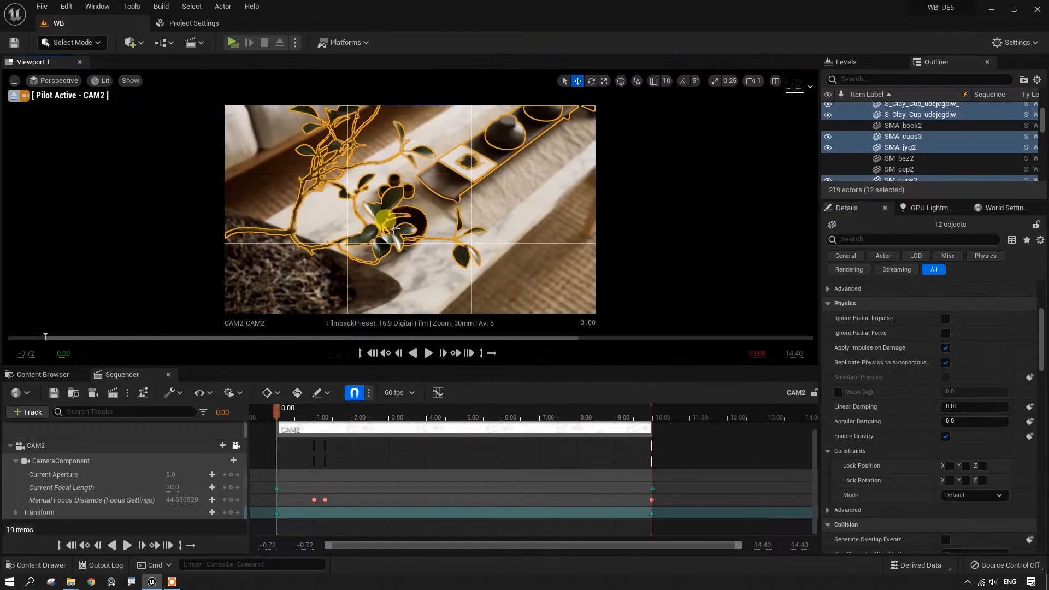
drag(276, 411, 540, 421)
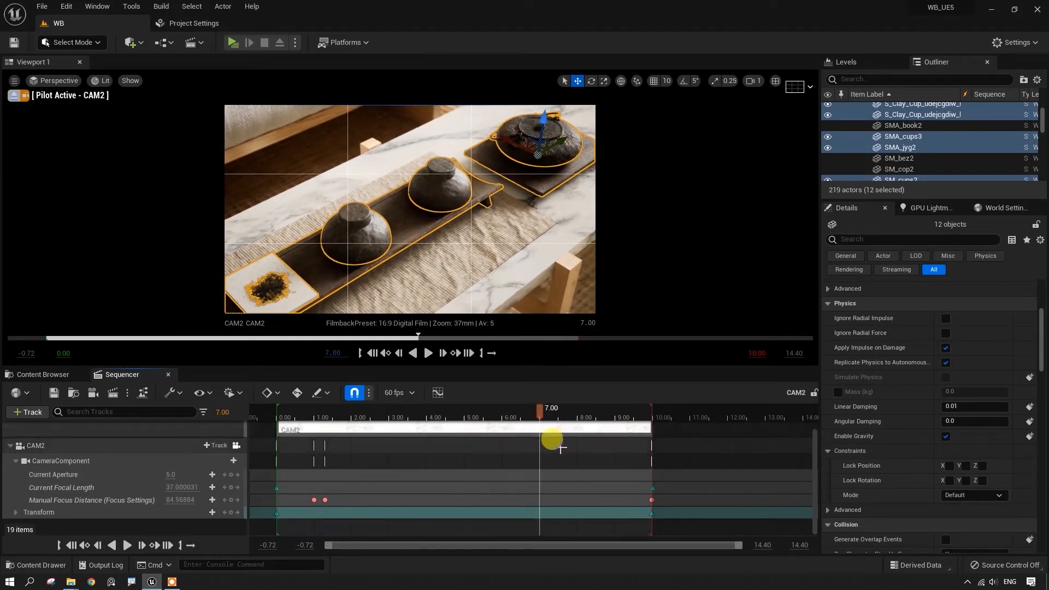
key(s)
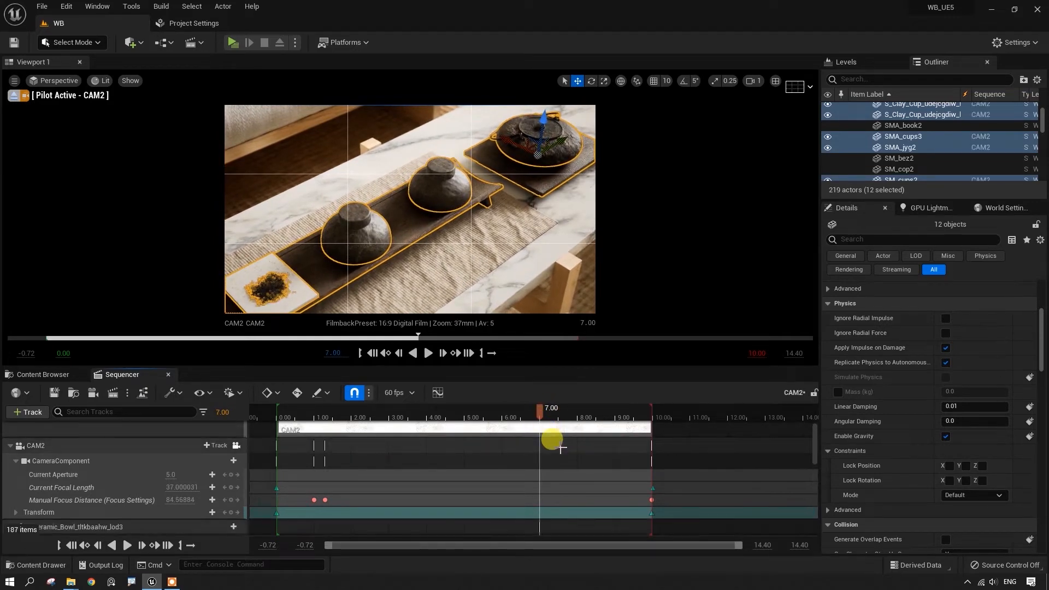
scroll(203, 471, down, 10)
scroll(131, 459, up, 3)
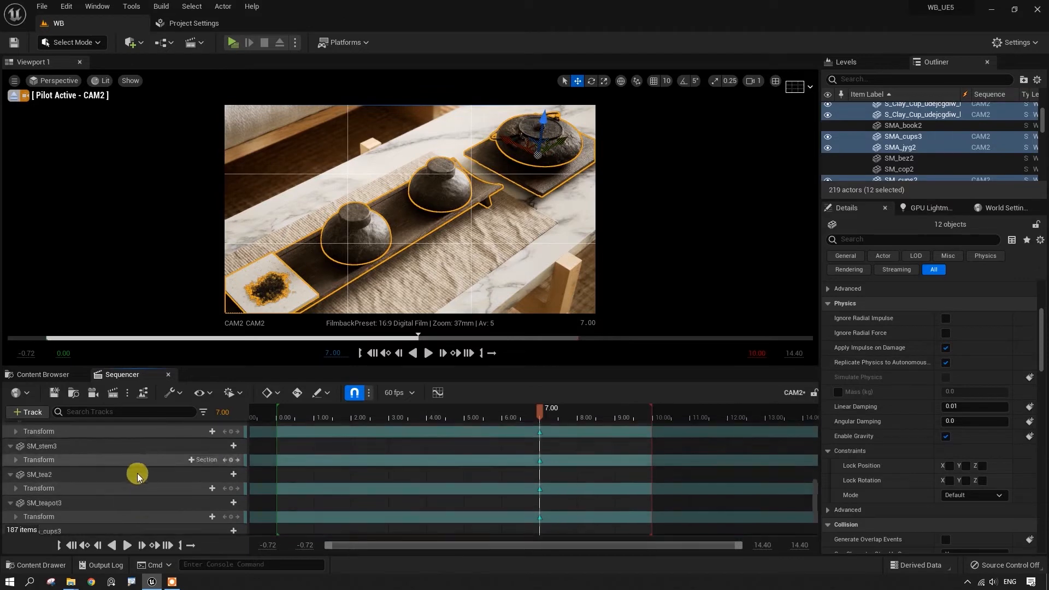
click(44, 375)
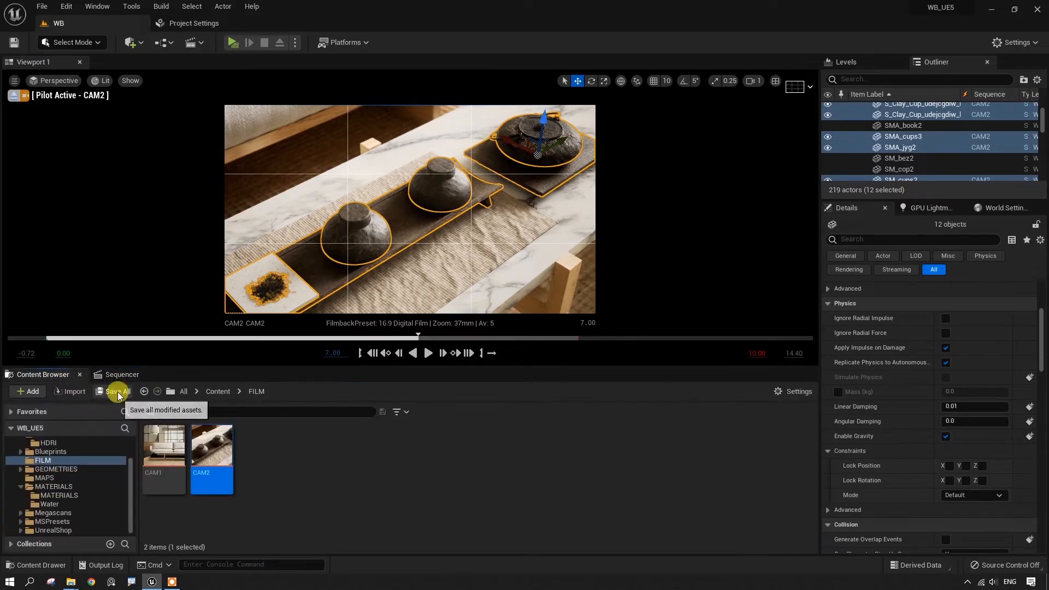
click(116, 375)
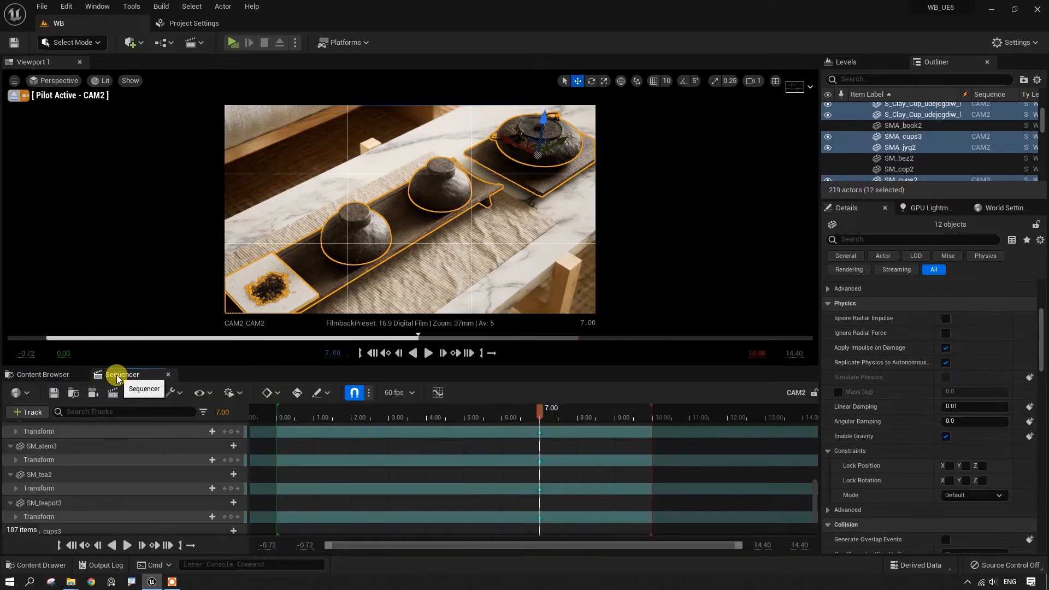
- Select the plant stem SM_stem3 at the first frame and move its Transform key to 1.00
click(373, 353)
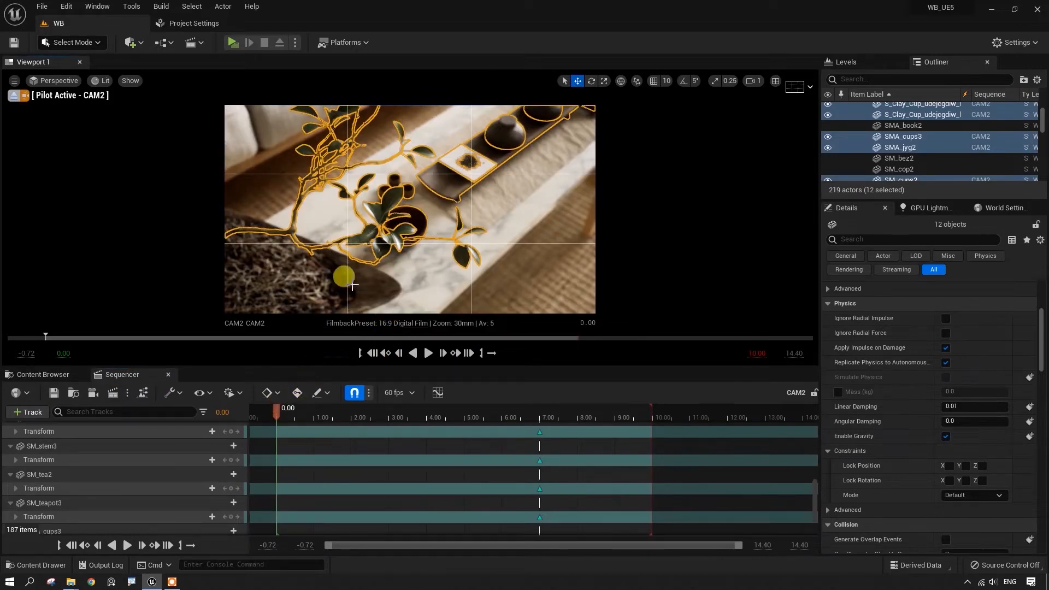
click(387, 206)
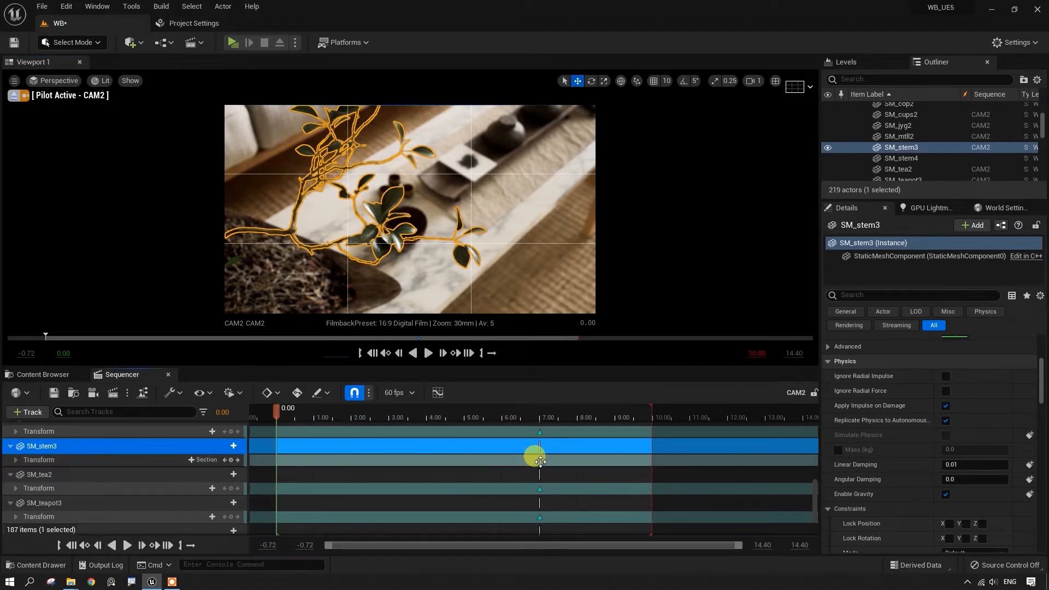
drag(540, 461, 314, 462)
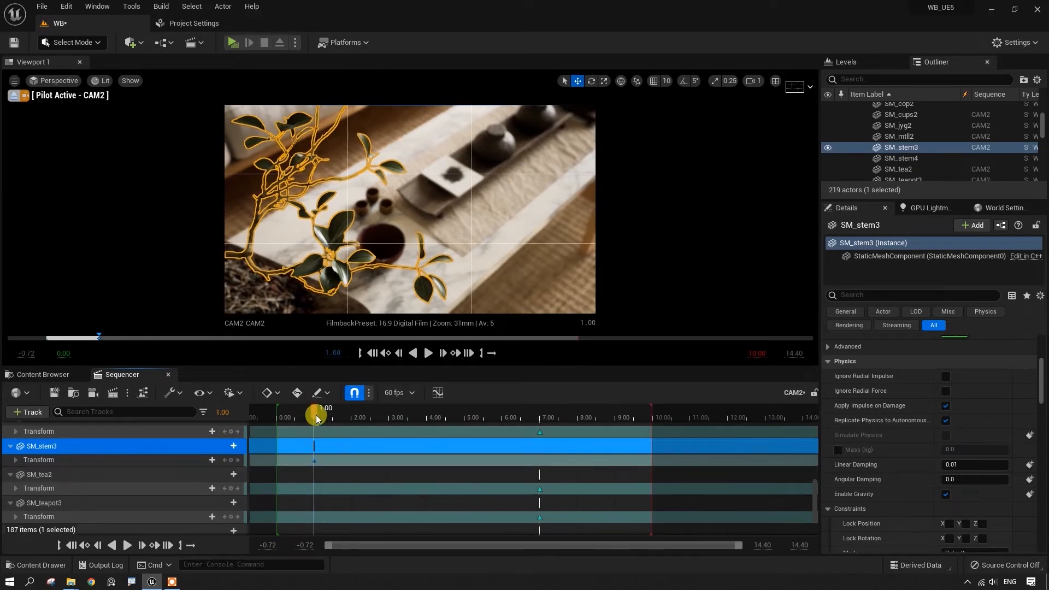
- At 0.00, key SM_stem3's Scale X, Y and Z at 0 and preview the stem's growth
click(373, 353)
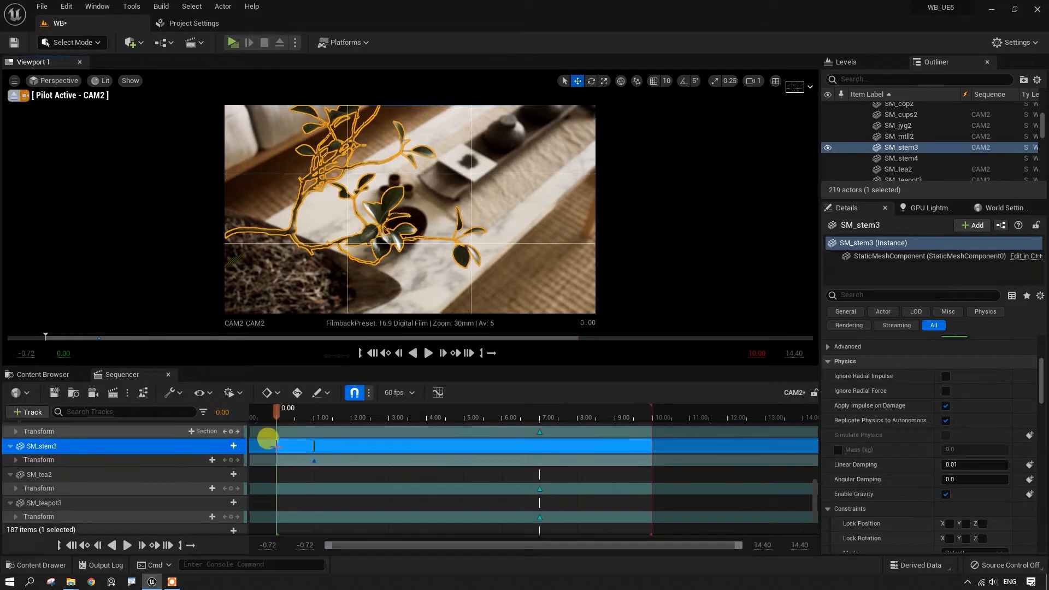
click(16, 460)
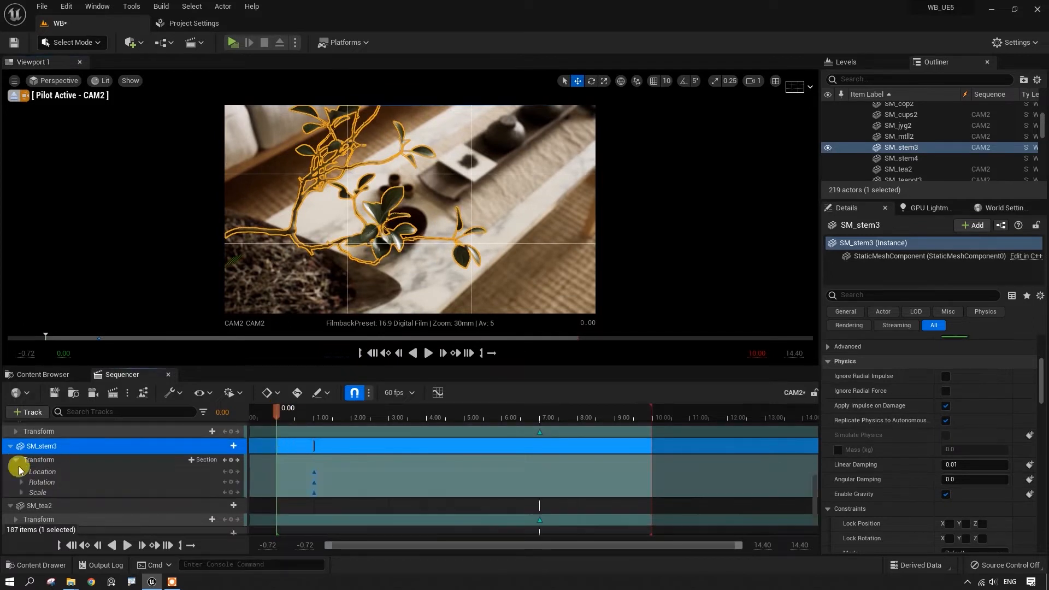
click(20, 494)
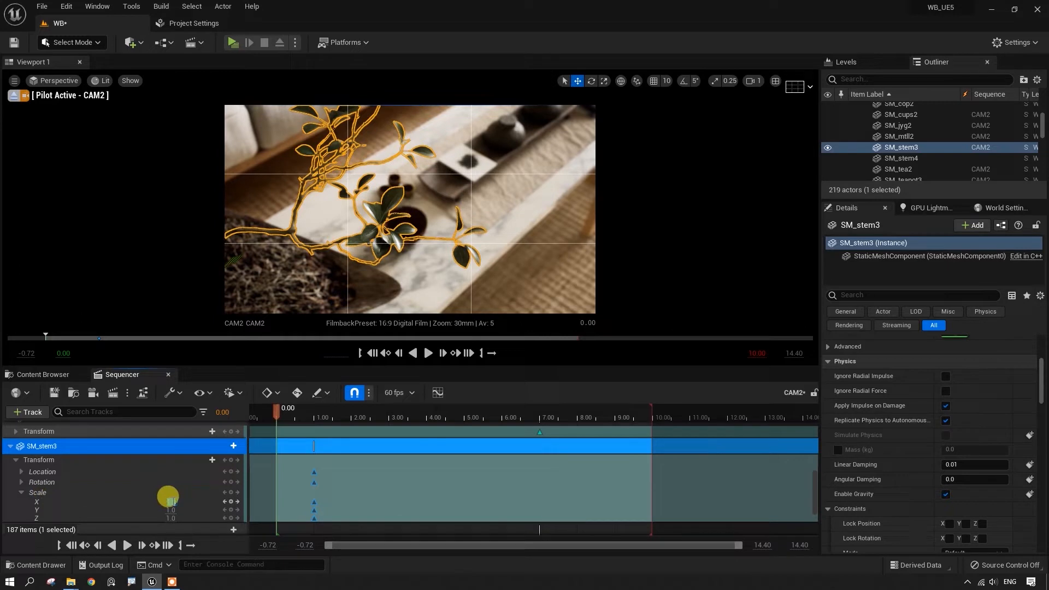
text(0)
key(Tab)
text(0)
key(Tab)
text(0)
click(429, 353)
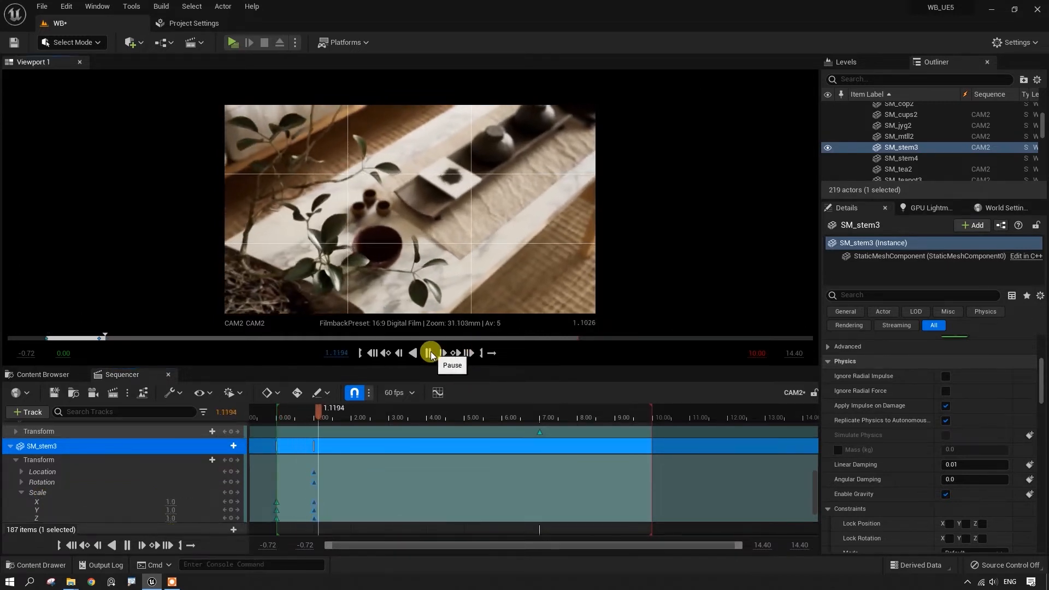
click(429, 353)
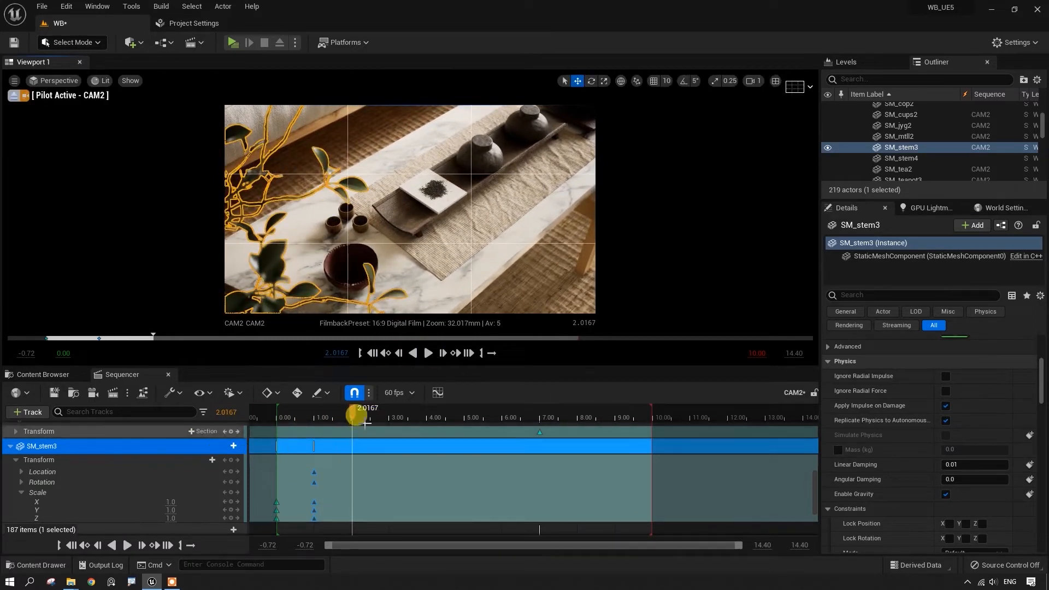
drag(352, 414, 342, 413)
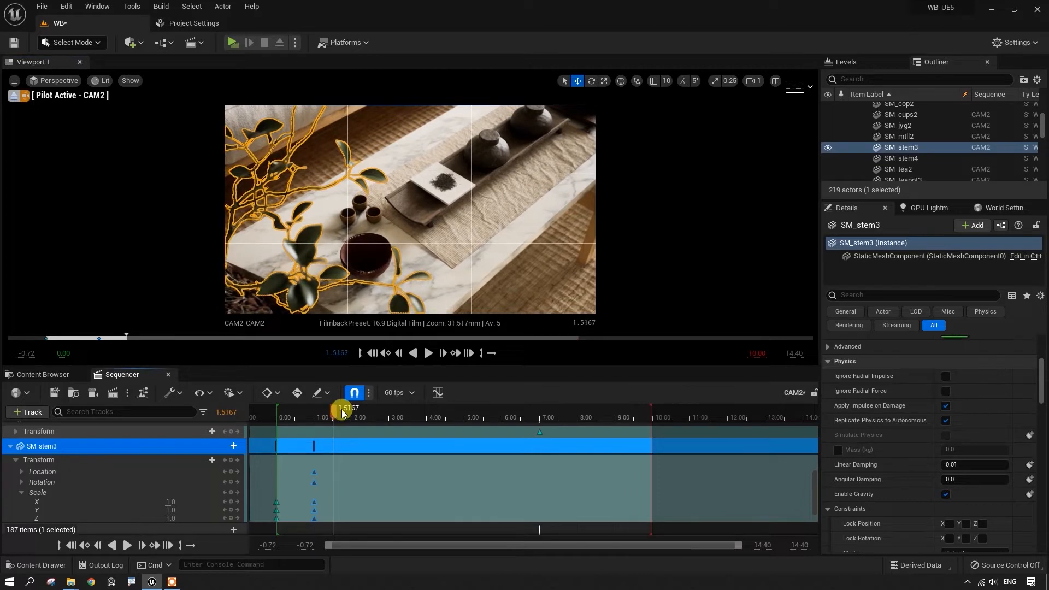
- At 0.00, set SM_stem3's Scale X, Y and Z to 0.5 and show the free Perspective view beside CAM2
click(373, 353)
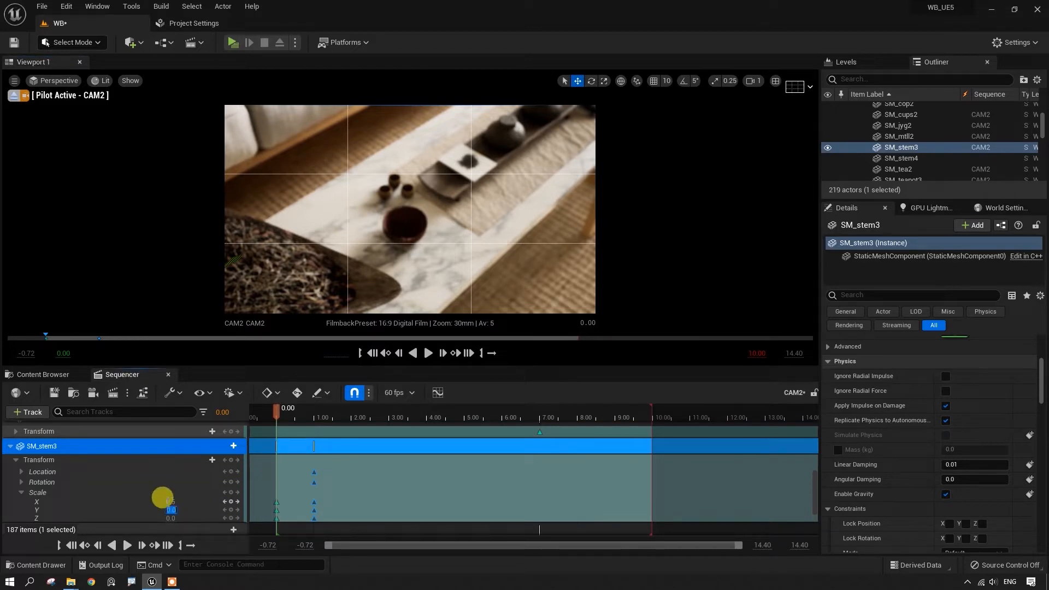
text(0.5)
key(Tab)
text(0.5)
key(Return)
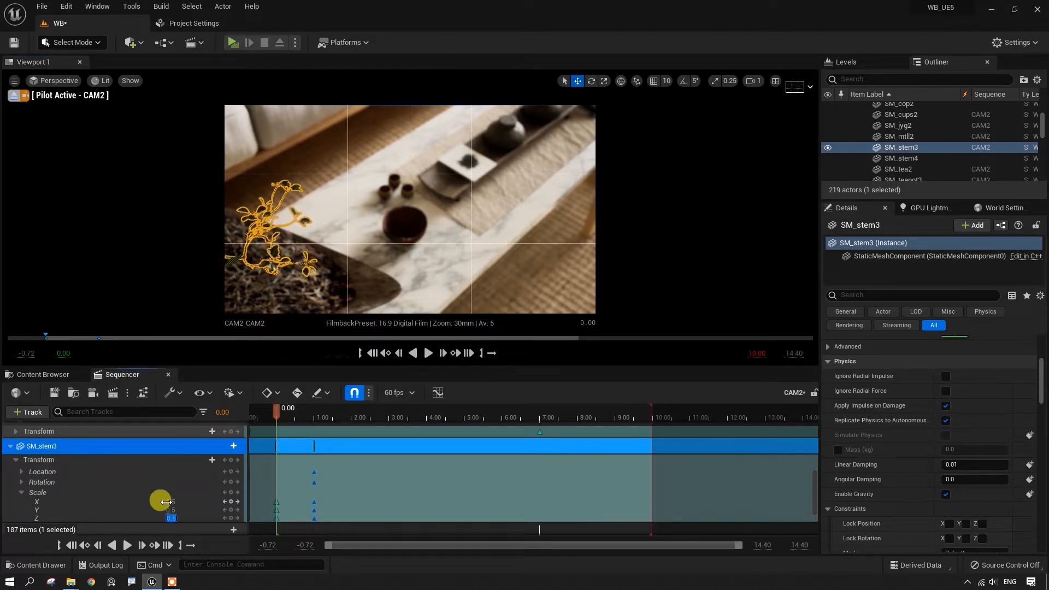
click(775, 82)
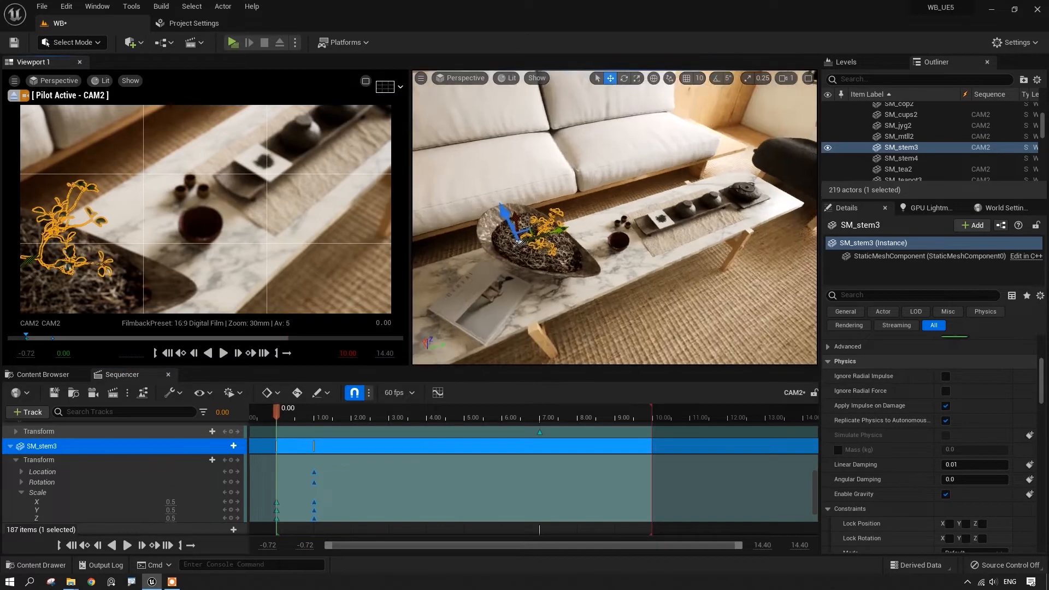
- At 0.00, move the small stem out of the bowl toward the book and preview its motion
drag(569, 221, 526, 262)
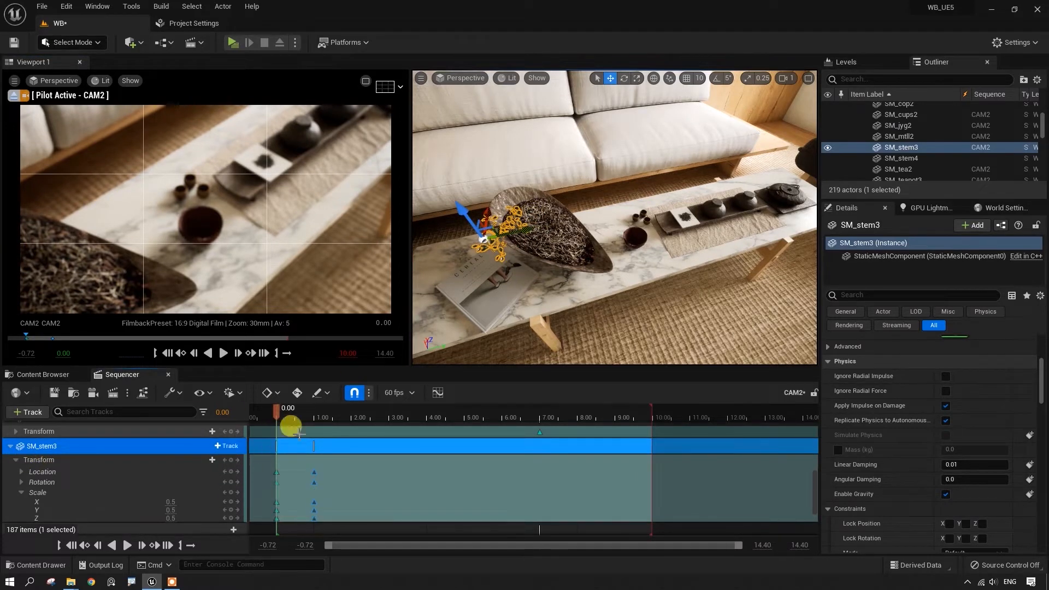
click(223, 353)
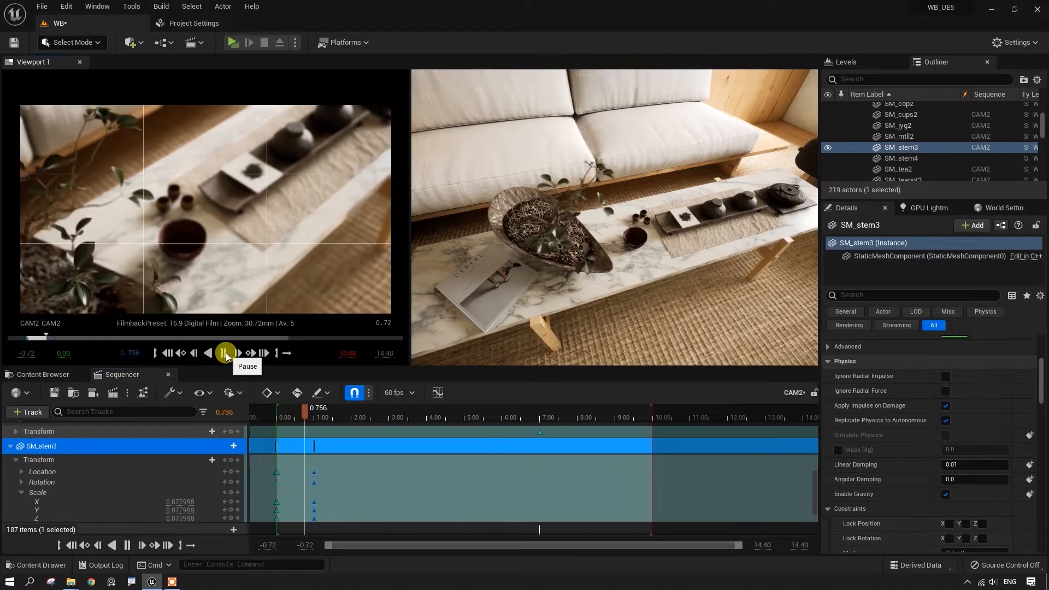
click(224, 353)
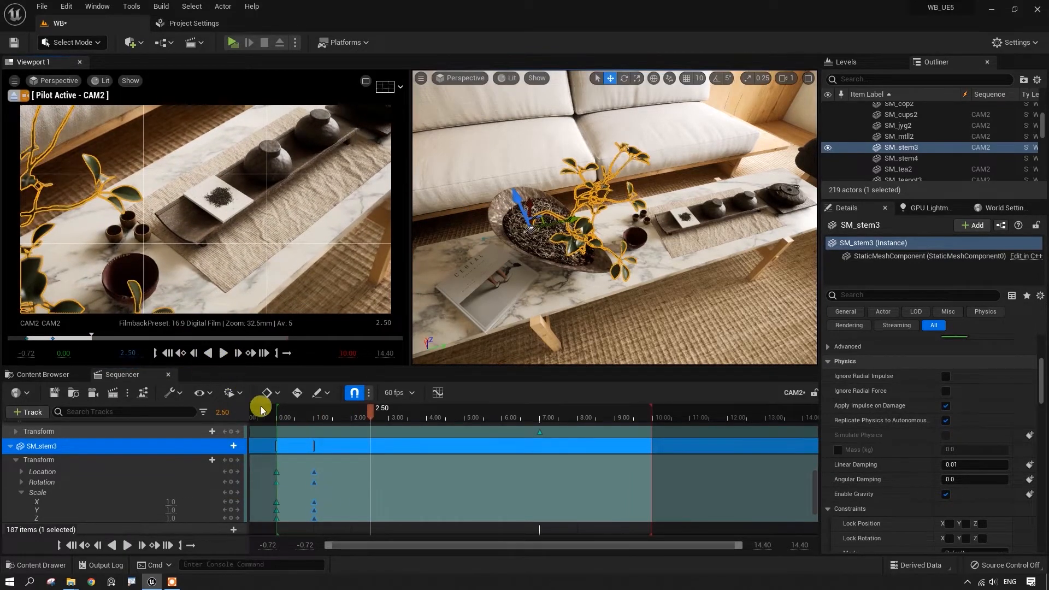
drag(374, 414, 306, 437)
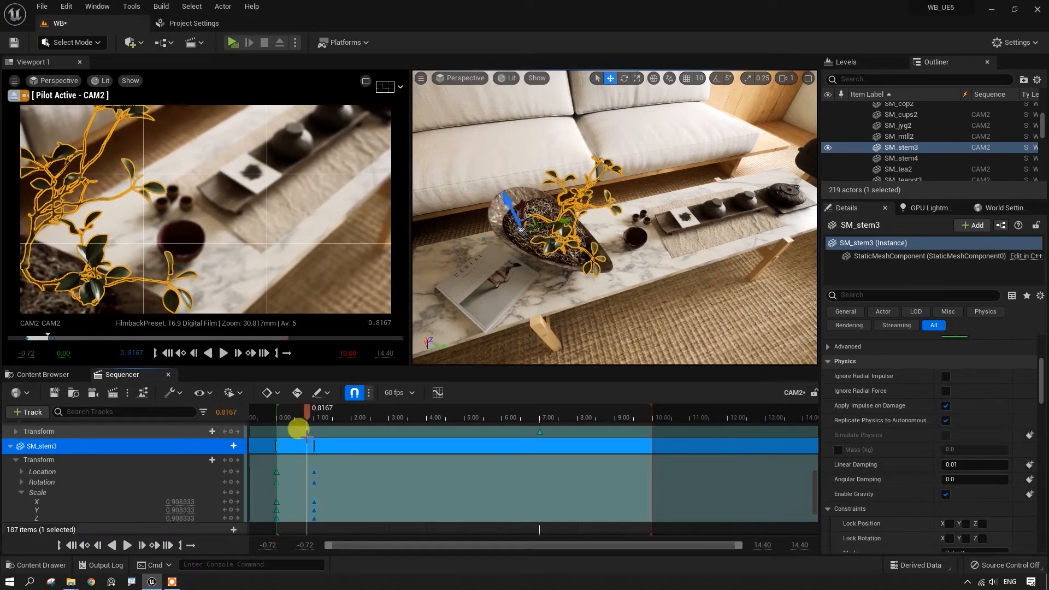
- At 0.00, set SM_stem3's Scale X, Y and Z to 1 and replay the opening in the maximized CAM2 view
click(168, 355)
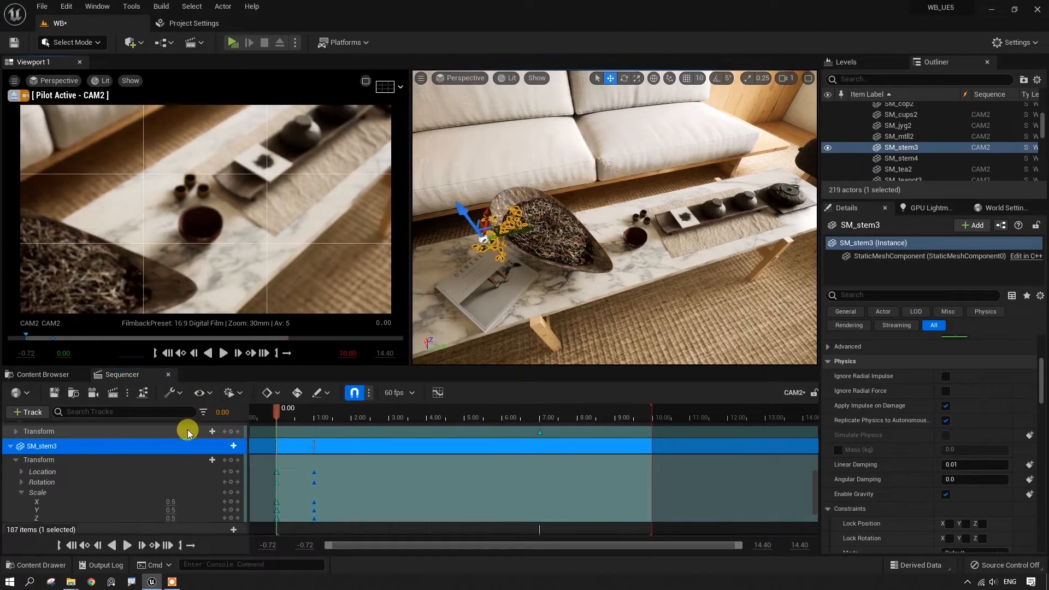
key(Tab)
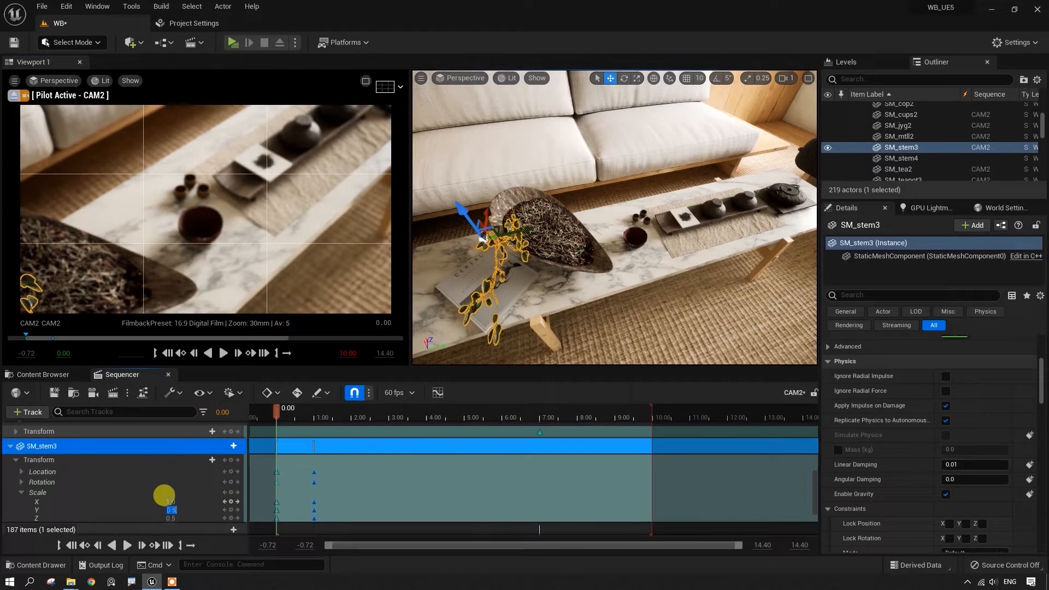
text(1)
key(Tab)
text(1)
key(Return)
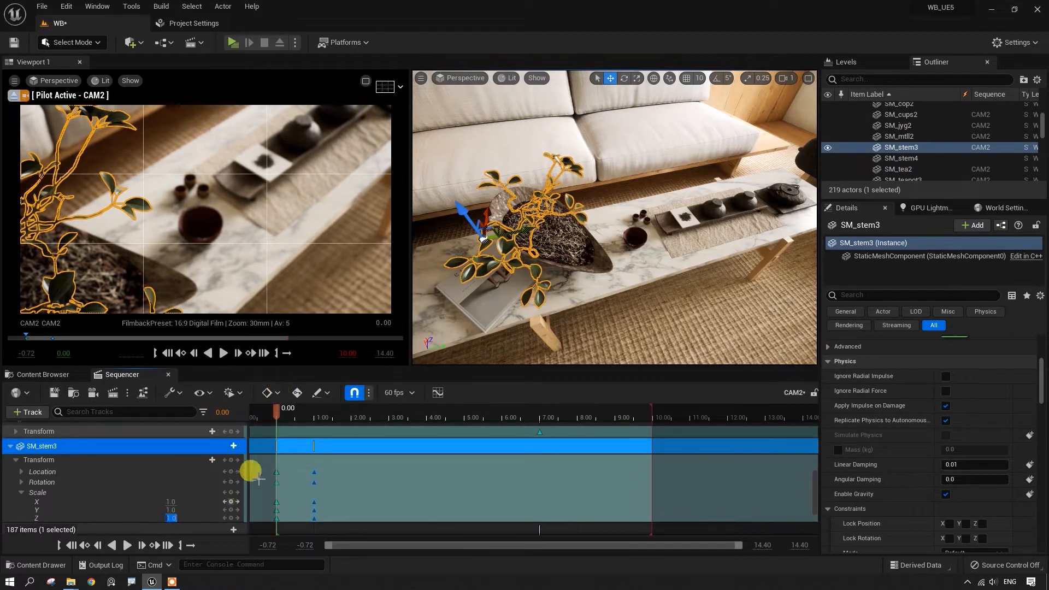
mouse_move(277, 414)
mouse_down()
mouse_move(323, 416)
mouse_move(277, 428)
mouse_move(273, 418)
mouse_up()
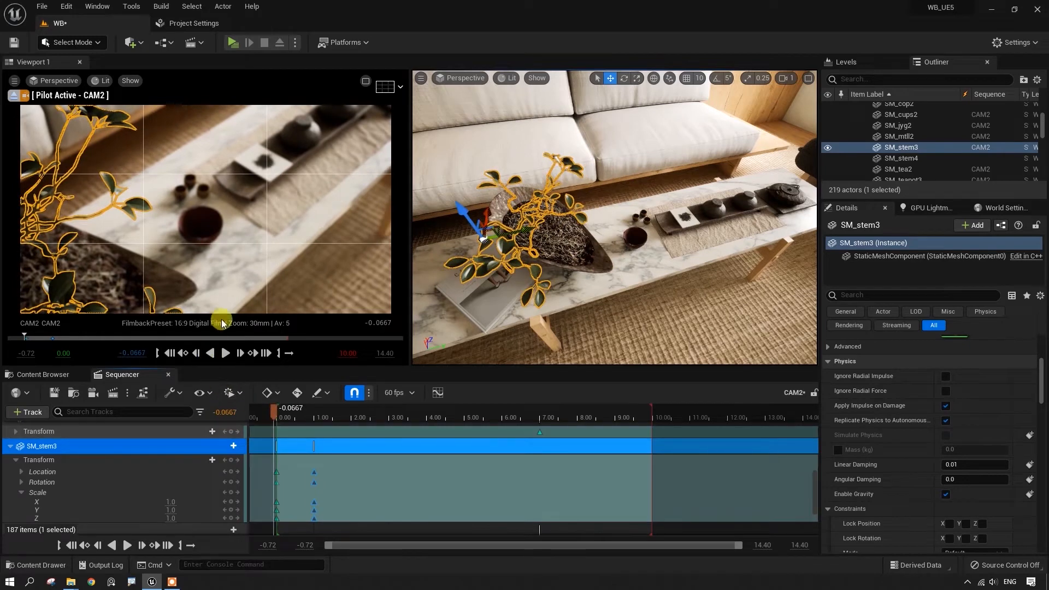
click(366, 83)
click(373, 353)
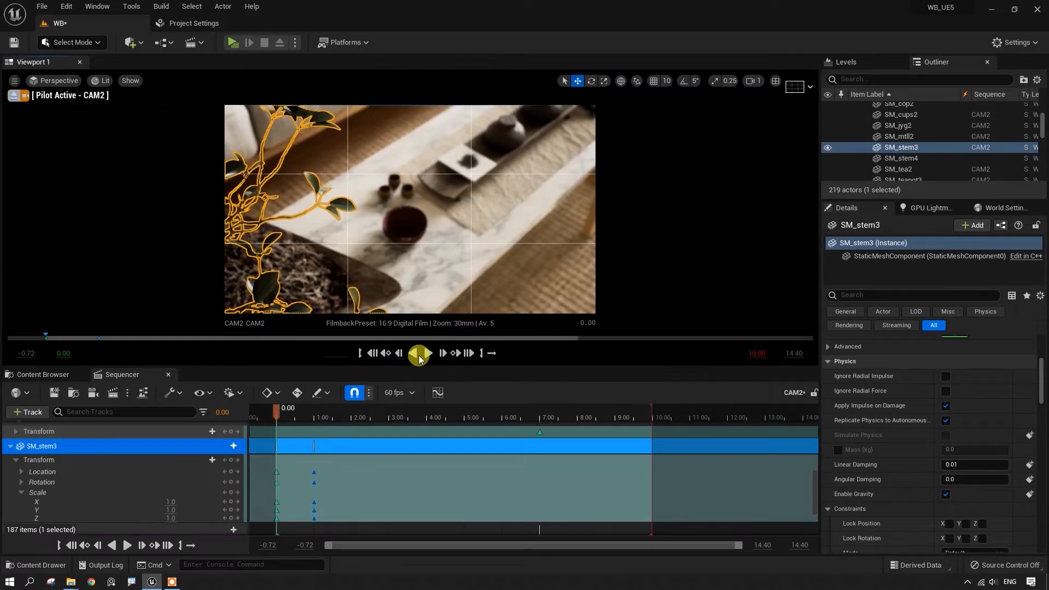
click(427, 353)
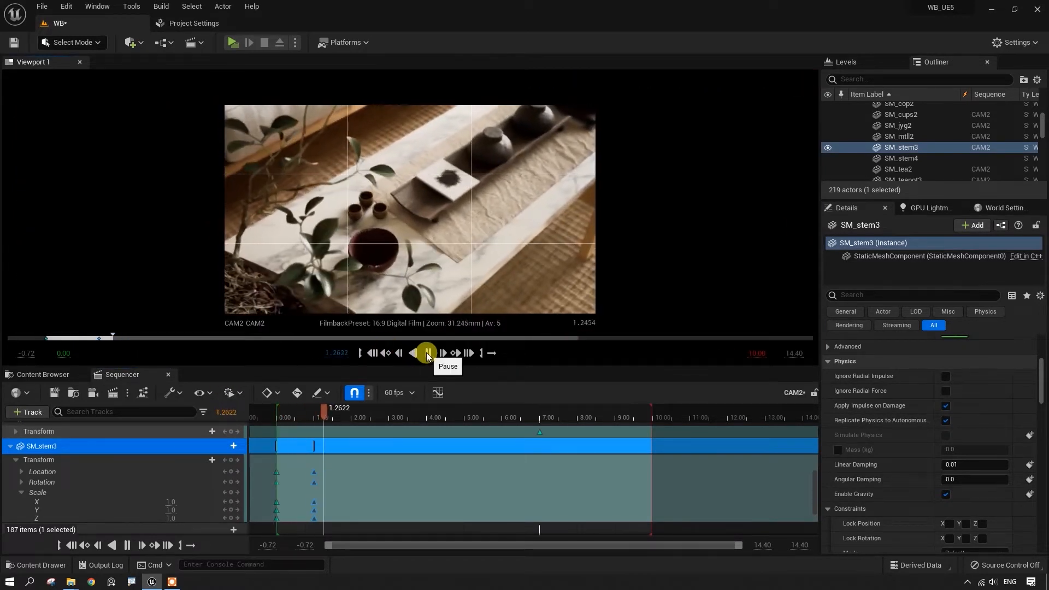
click(428, 353)
- Undo the stem's last scale and location changes, and show the free Perspective view beside CAM2 at the first frame
key(ctrl+z)
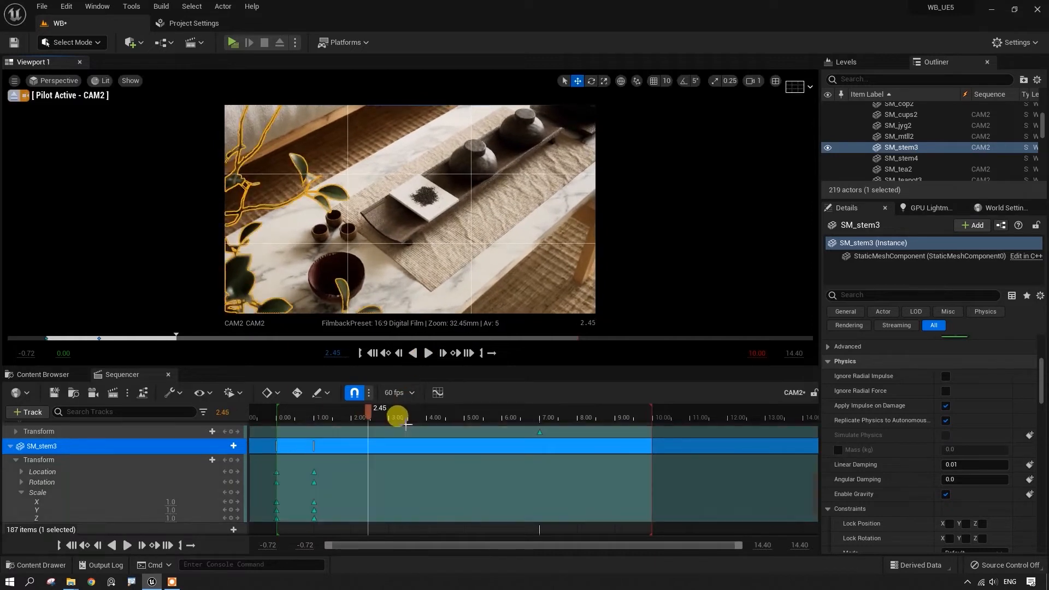
key(ctrl+z)
key(ctrl+z)
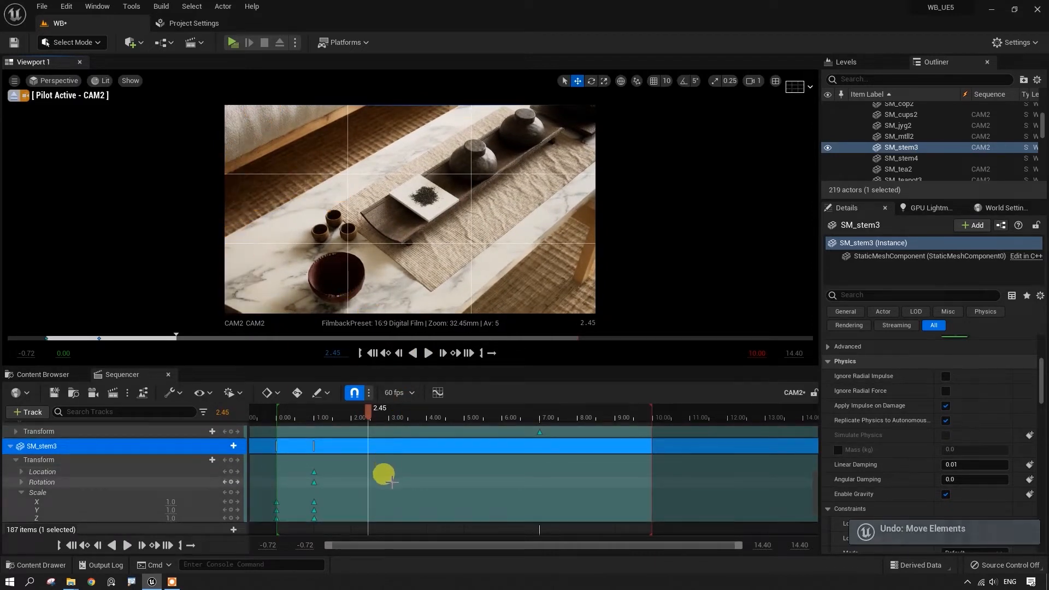
key(ctrl+z)
key(Up)
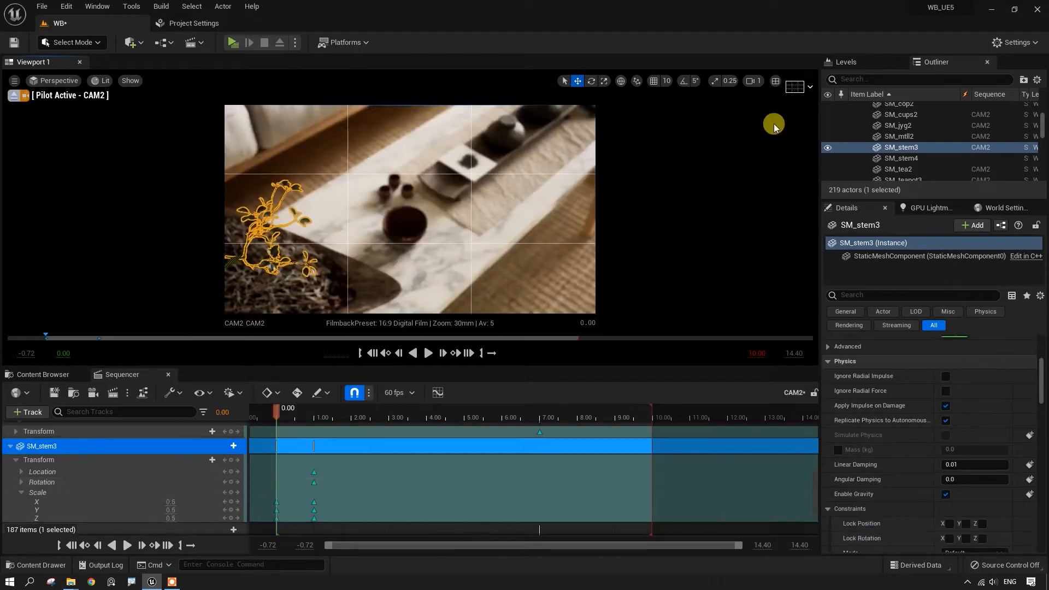
click(776, 81)
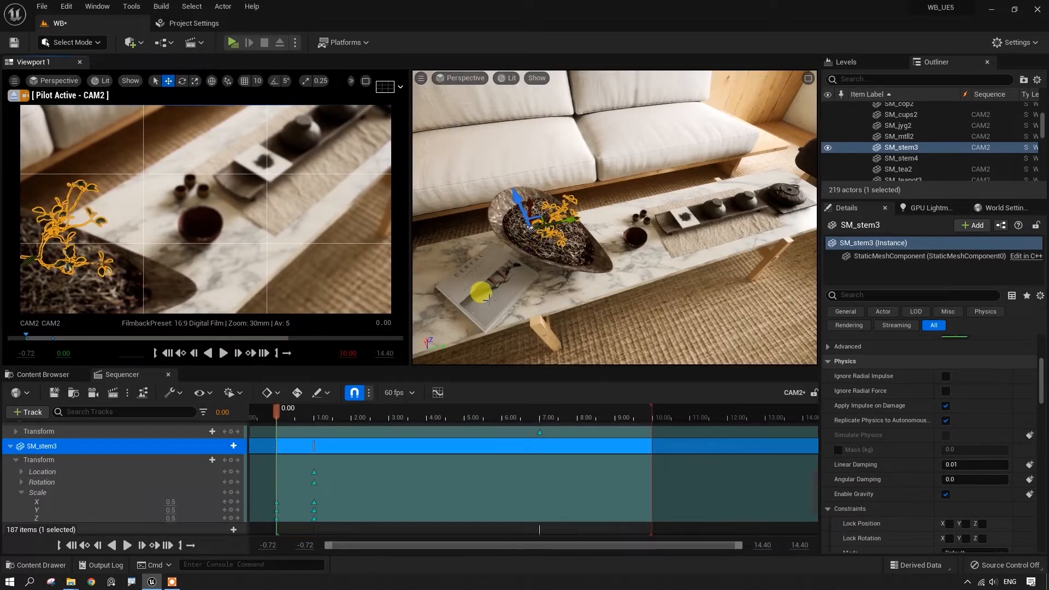
key(ctrl+y)
key(ctrl+y)
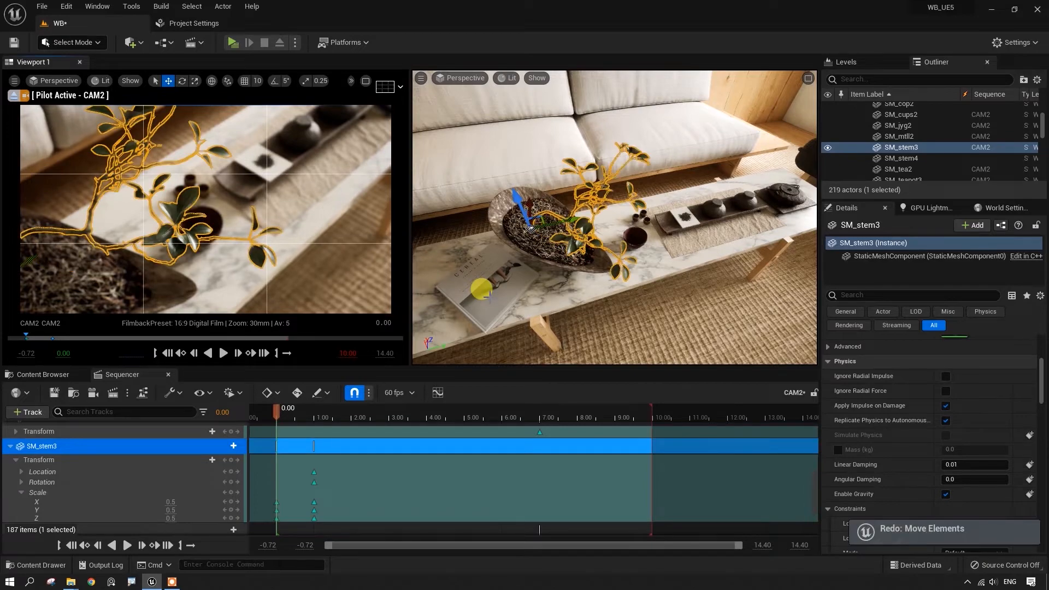
drag(292, 410, 270, 416)
key(ctrl+z)
key(ctrl+z)
- At 0.00, move the small stem to the near side of the bowl beside the book and key its Transform
click(170, 356)
drag(548, 221, 543, 242)
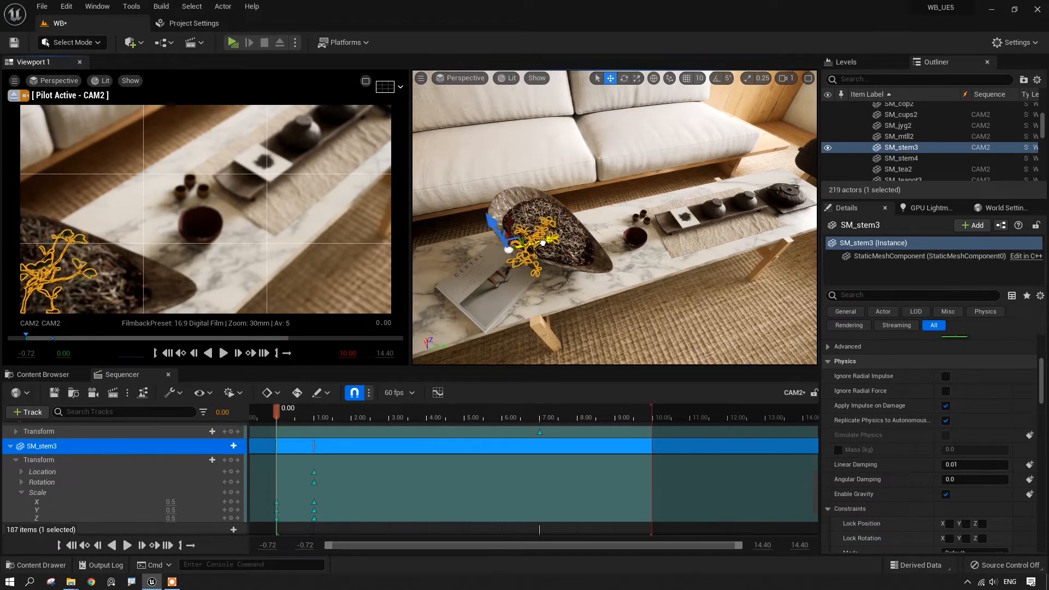
click(231, 462)
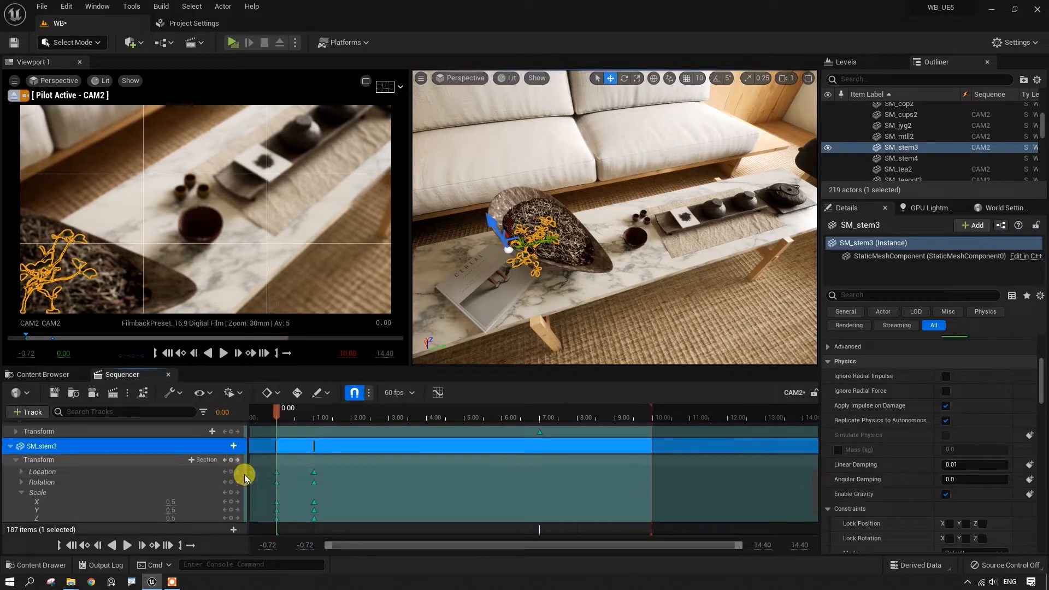
- Preview the stem's opening motion, first beside the free Perspective view and again in the maximized CAM2 view
click(224, 353)
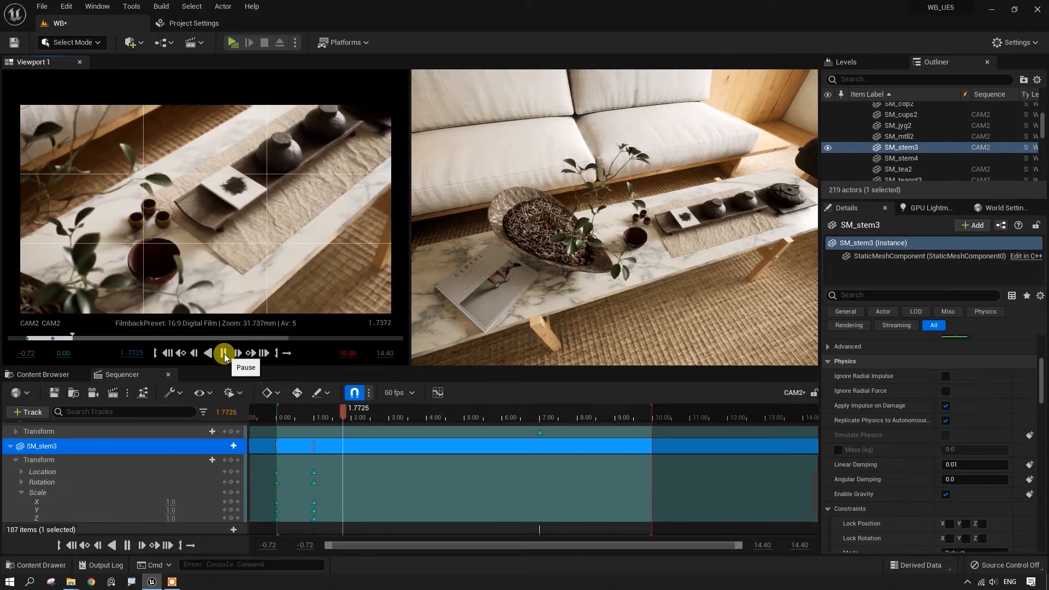
click(224, 353)
click(572, 150)
click(365, 81)
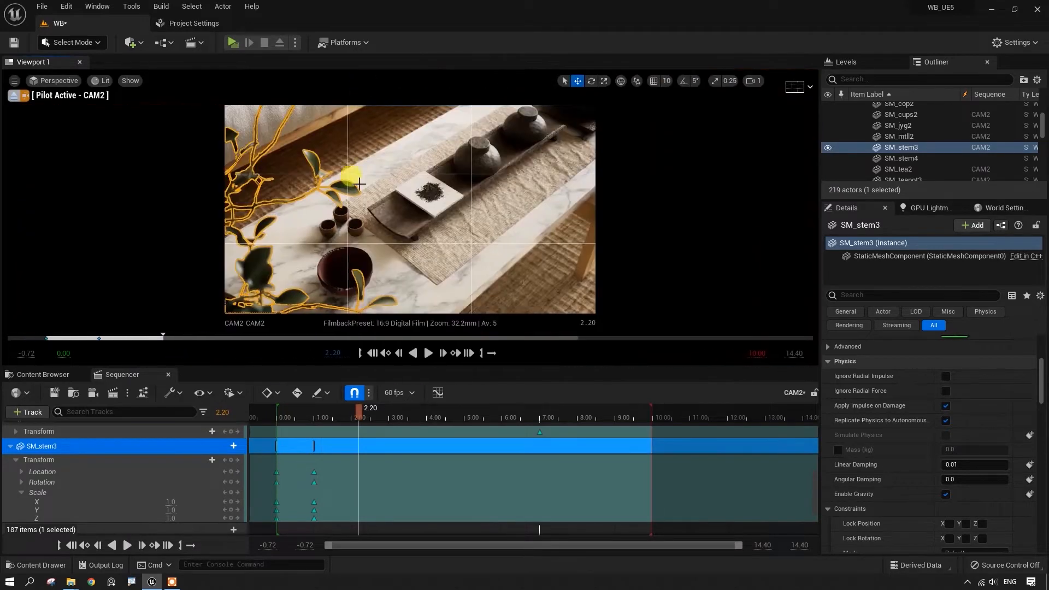
click(373, 353)
click(429, 353)
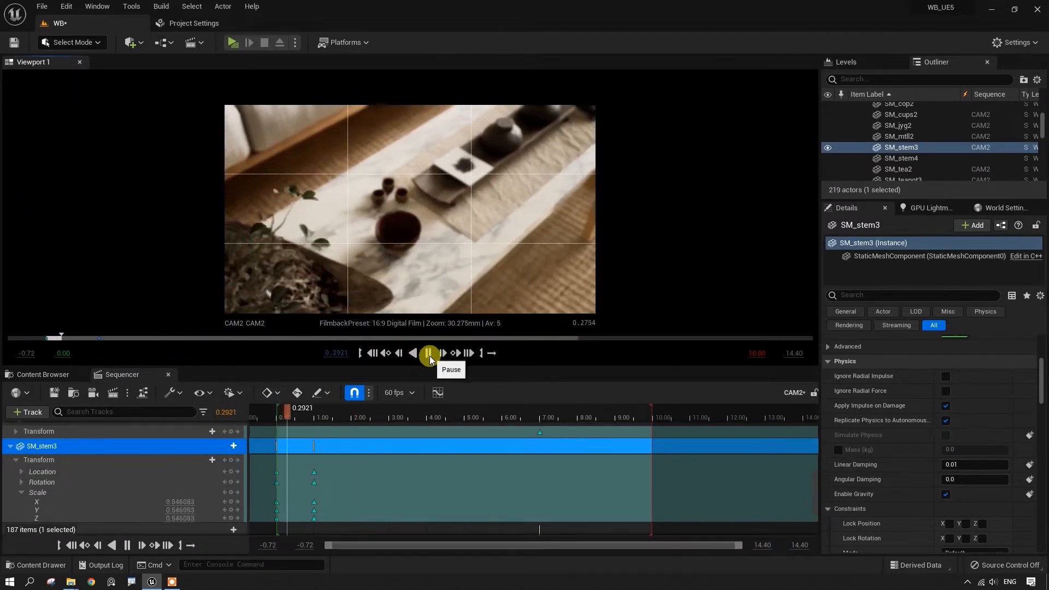
click(429, 353)
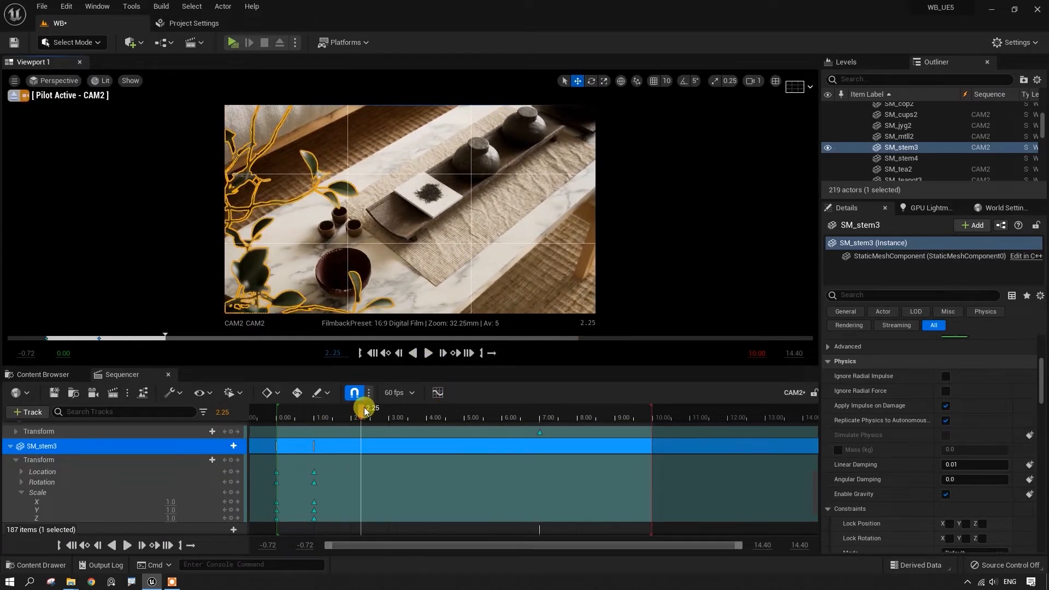
drag(361, 416, 307, 432)
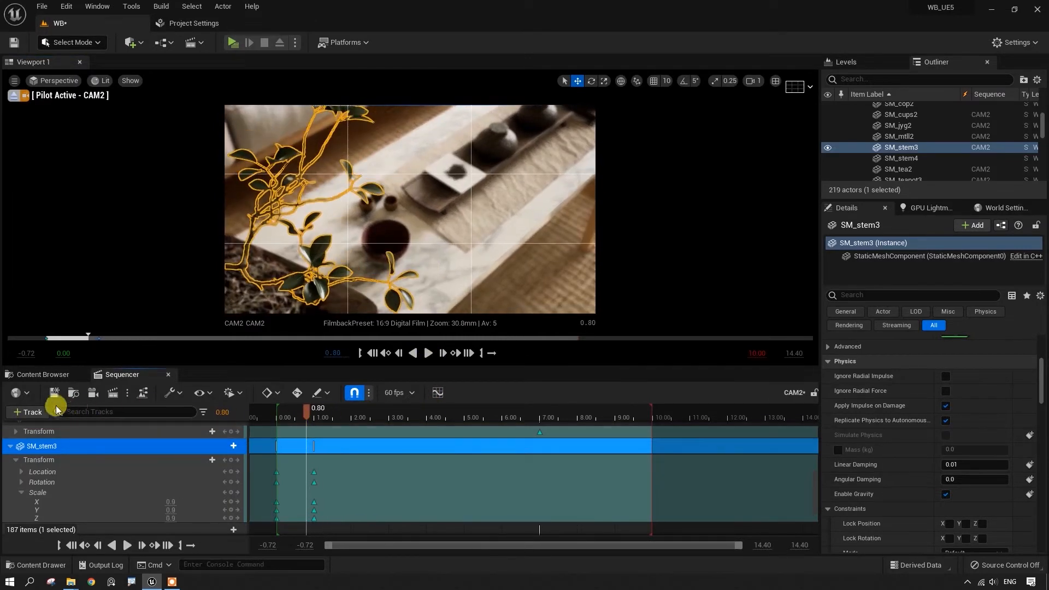
- Save all modified content, including the WB level, with the stem animation and return to the Sequencer
click(42, 375)
click(113, 392)
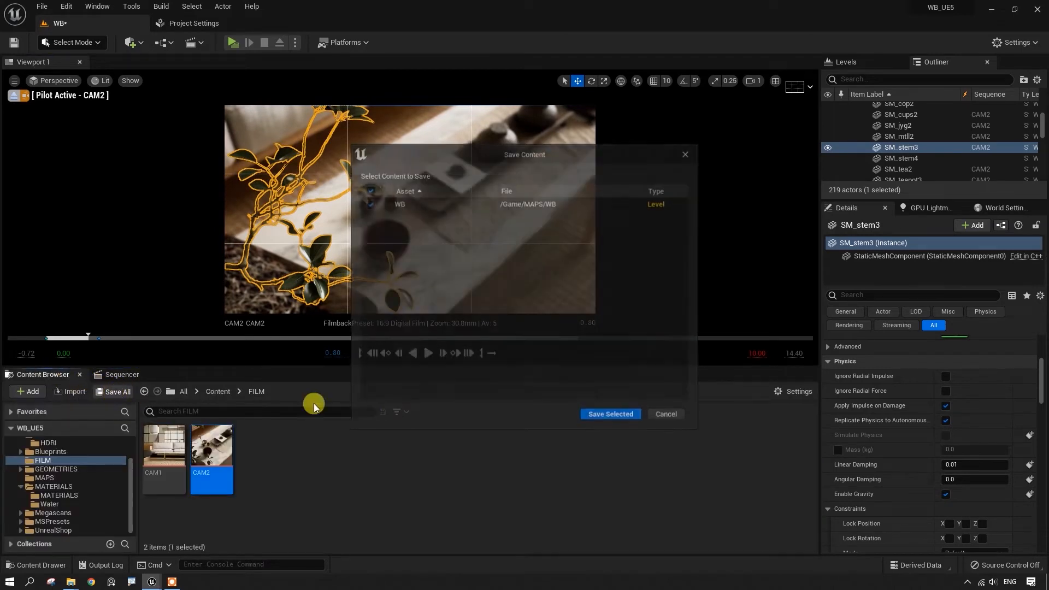
click(601, 416)
click(121, 375)
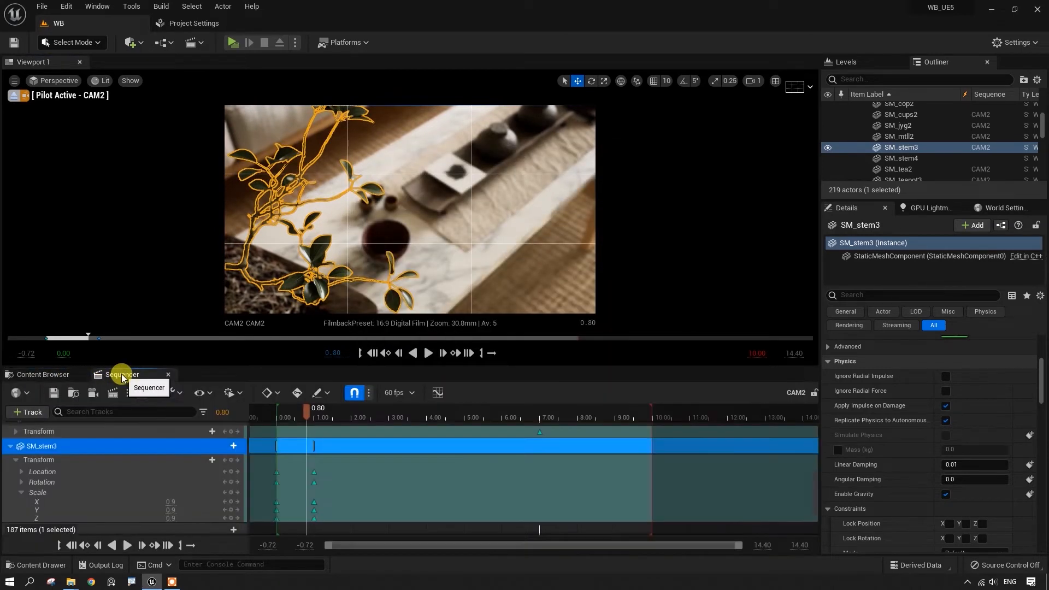
- Select the ceramic bowl on the table and move its Transform keyframe to 2.00
drag(305, 416, 329, 418)
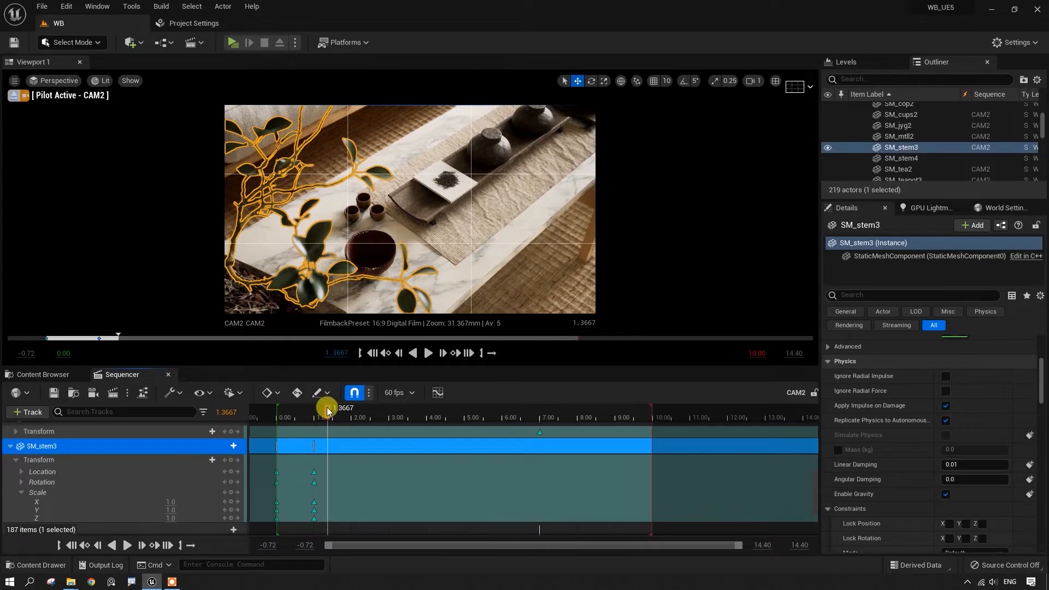
drag(333, 409, 313, 429)
click(366, 258)
drag(526, 505, 352, 512)
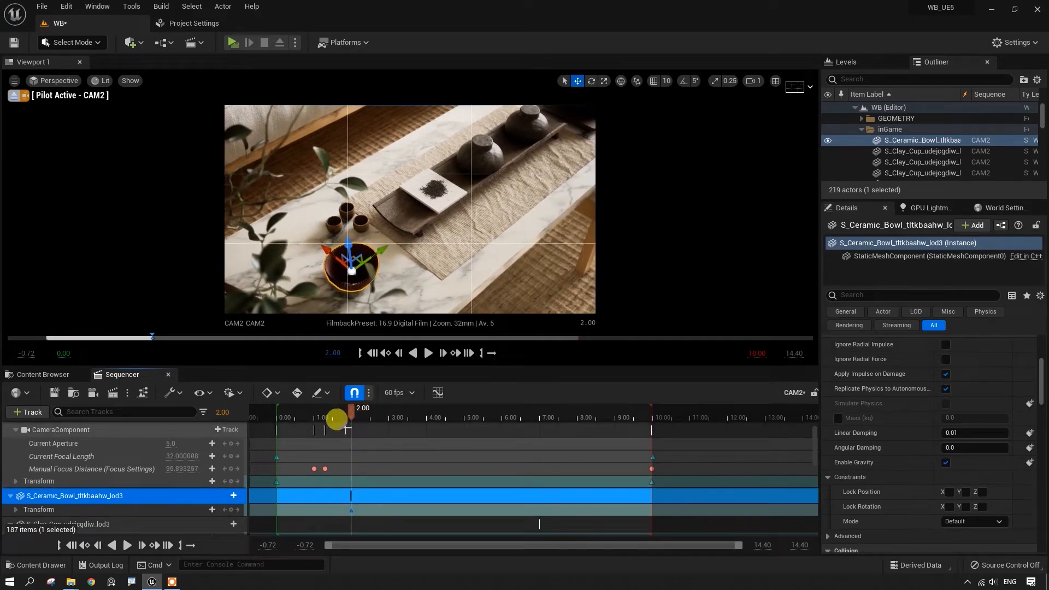
- At 1.35, set the ceramic bowl's Scale X, Y and Z to 0
drag(350, 414, 327, 433)
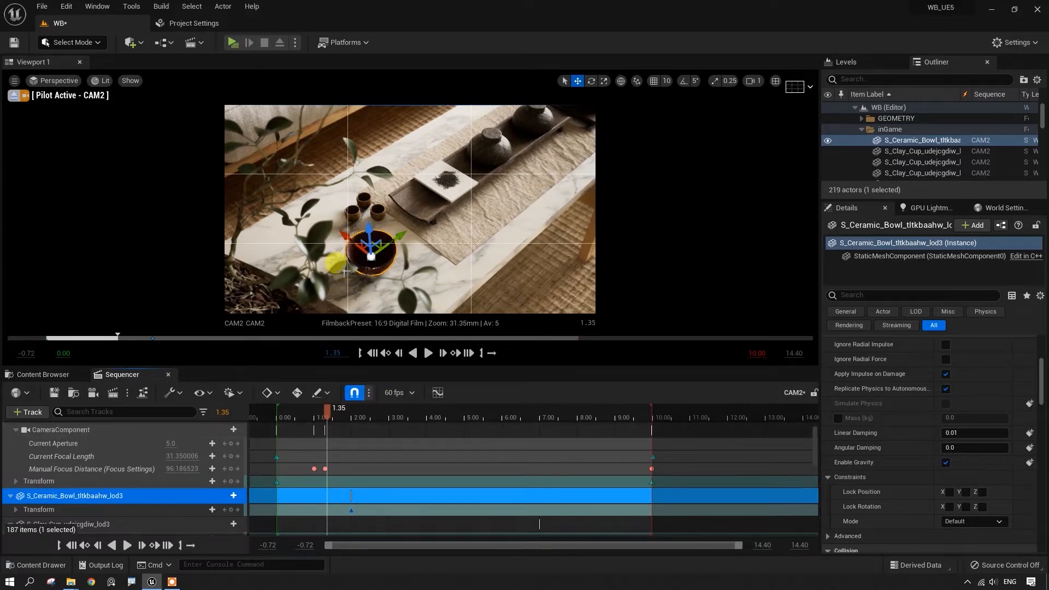
click(16, 509)
scroll(42, 499, down, 2)
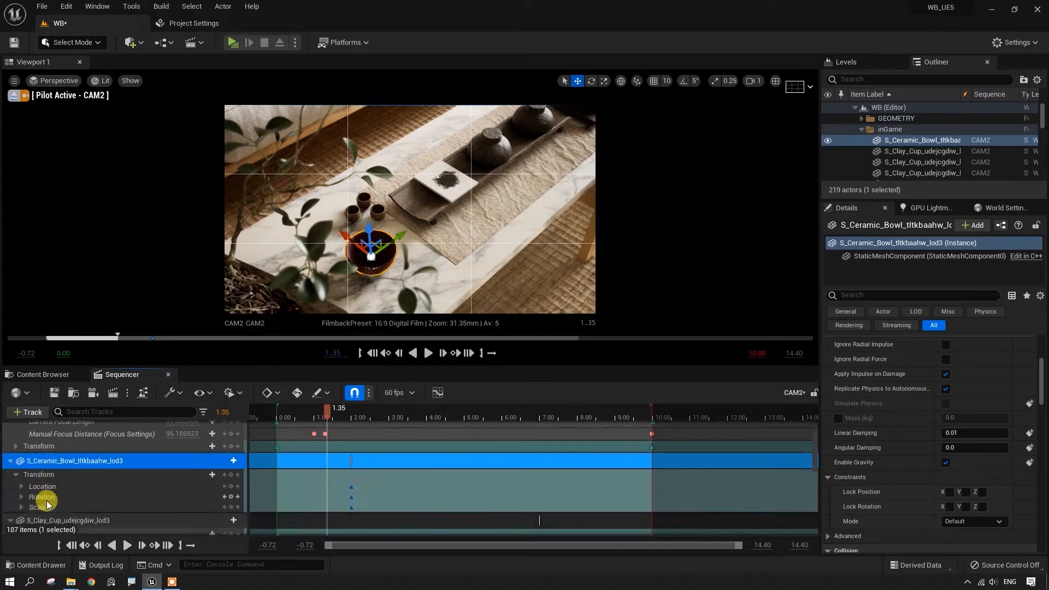
click(21, 490)
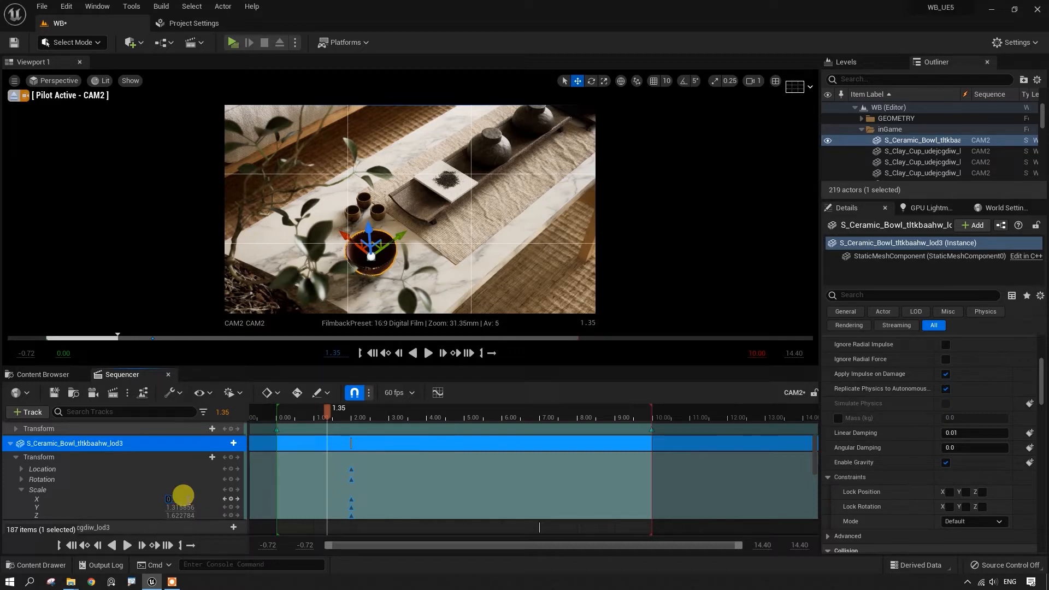
key(Tab)
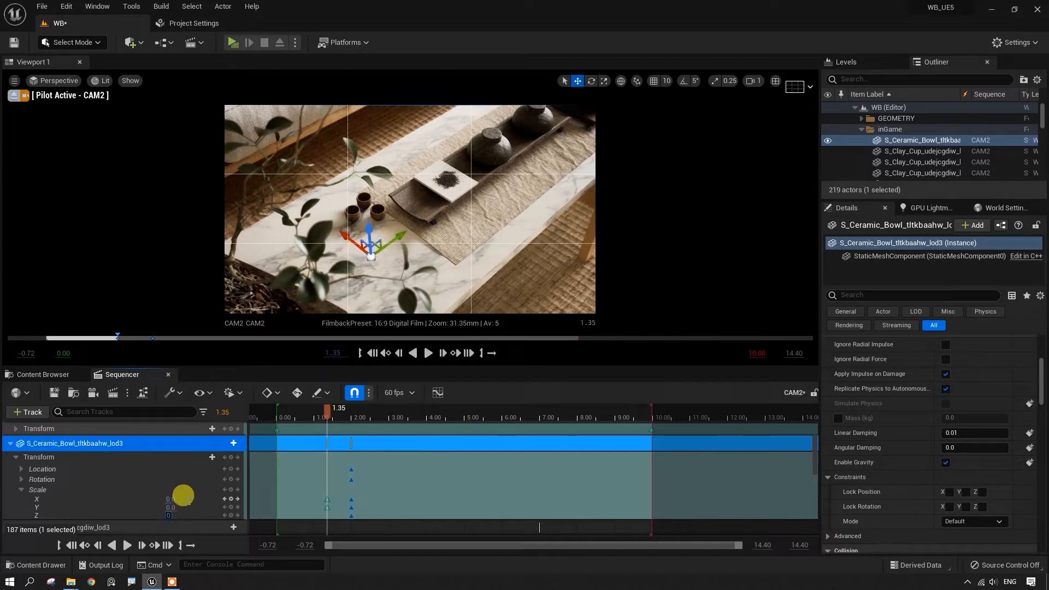
- Play the sequence from near the start to check how the ceramic bowl scales in
drag(326, 415, 287, 434)
click(428, 353)
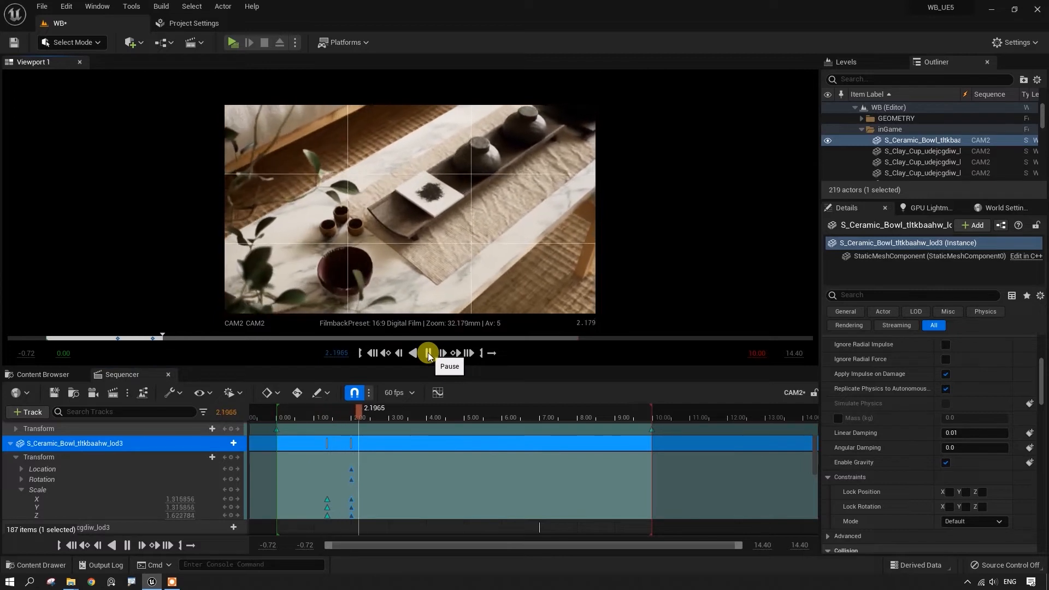
click(428, 353)
drag(401, 415, 327, 453)
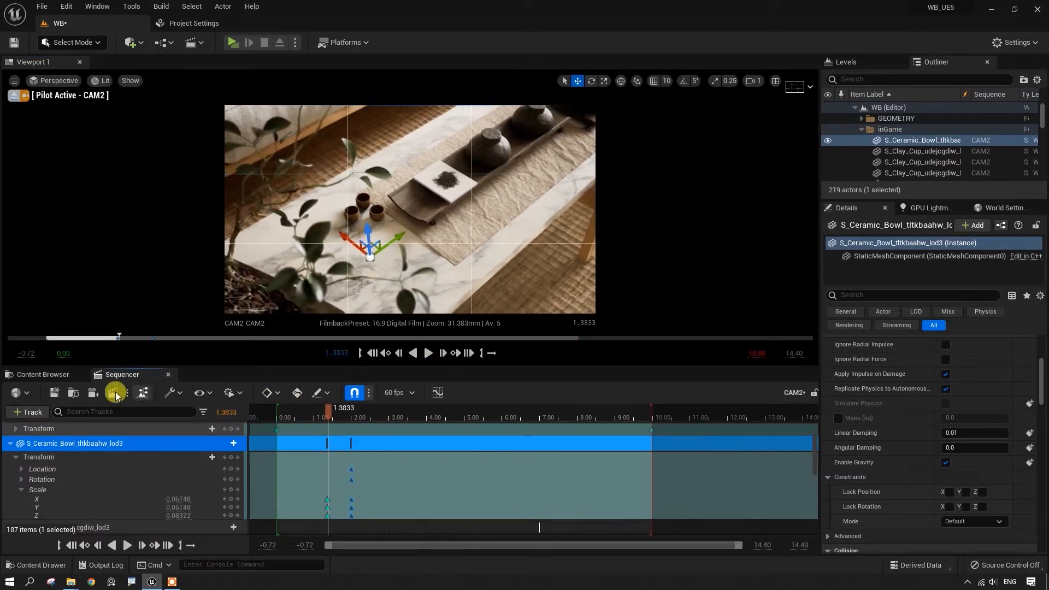
- Save the level and sequence with the bowl animation and return to the Sequencer
click(45, 376)
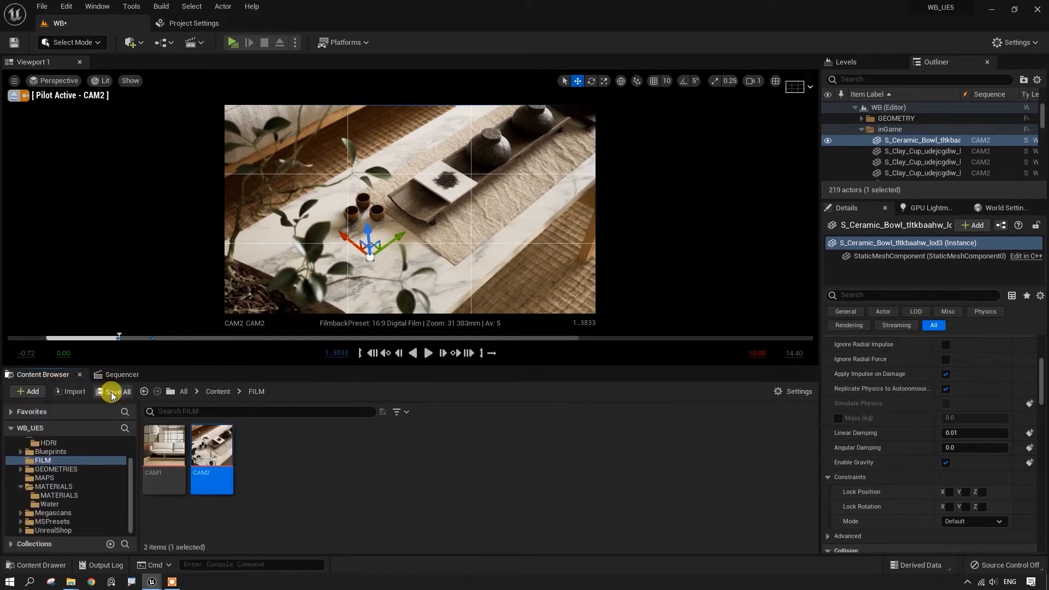
click(111, 392)
click(603, 416)
click(127, 376)
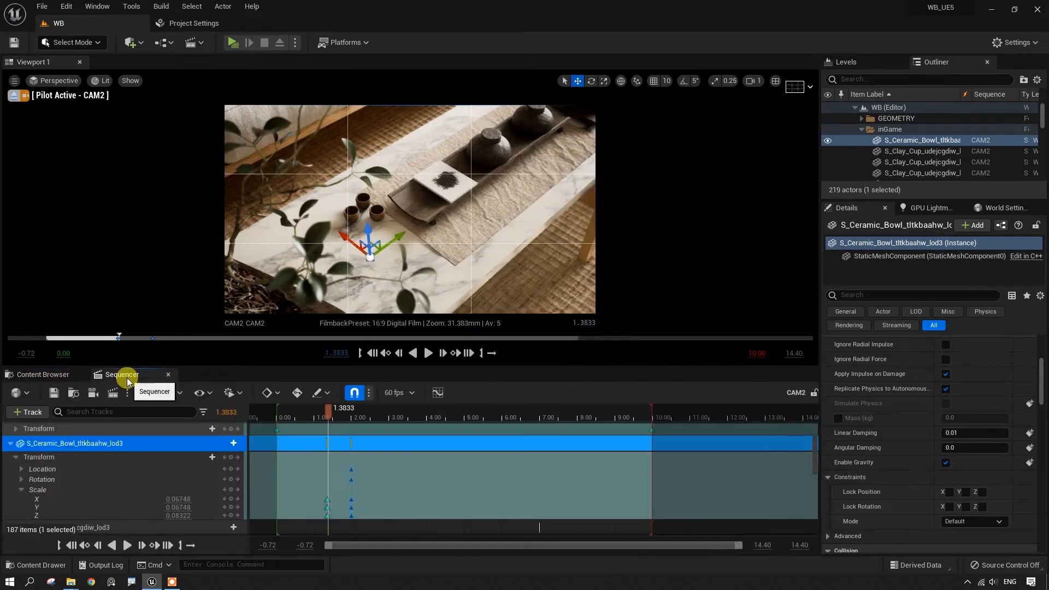
- Select the clay cup S_Clay_Cup_udejcgdiw_lod4 and move its Transform keyframe to about 2.6
drag(331, 417, 377, 417)
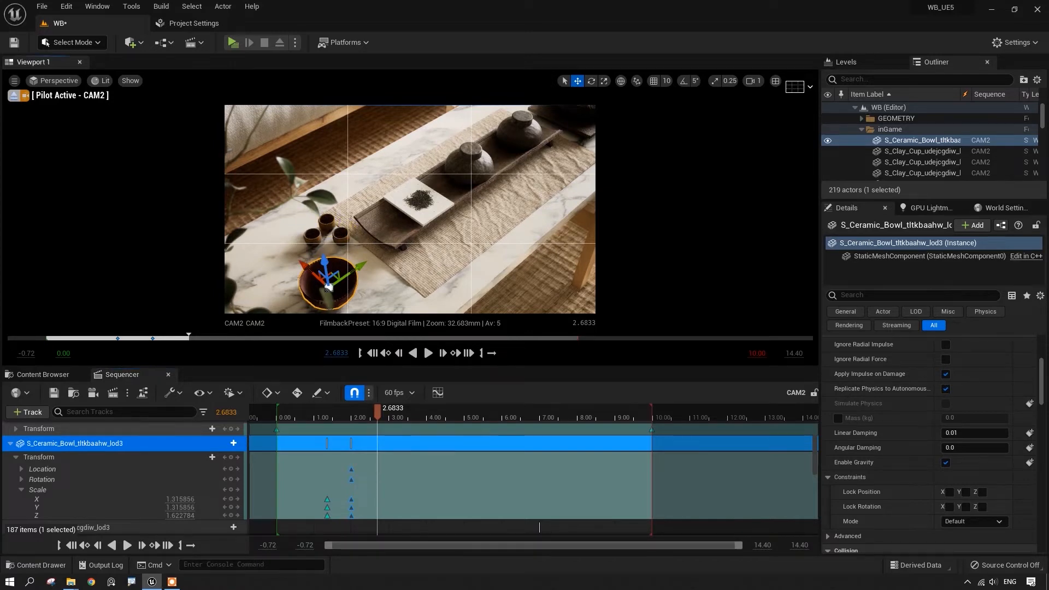
click(335, 234)
mouse_move(380, 418)
mouse_down()
mouse_move(345, 419)
mouse_move(360, 419)
mouse_up()
click(327, 227)
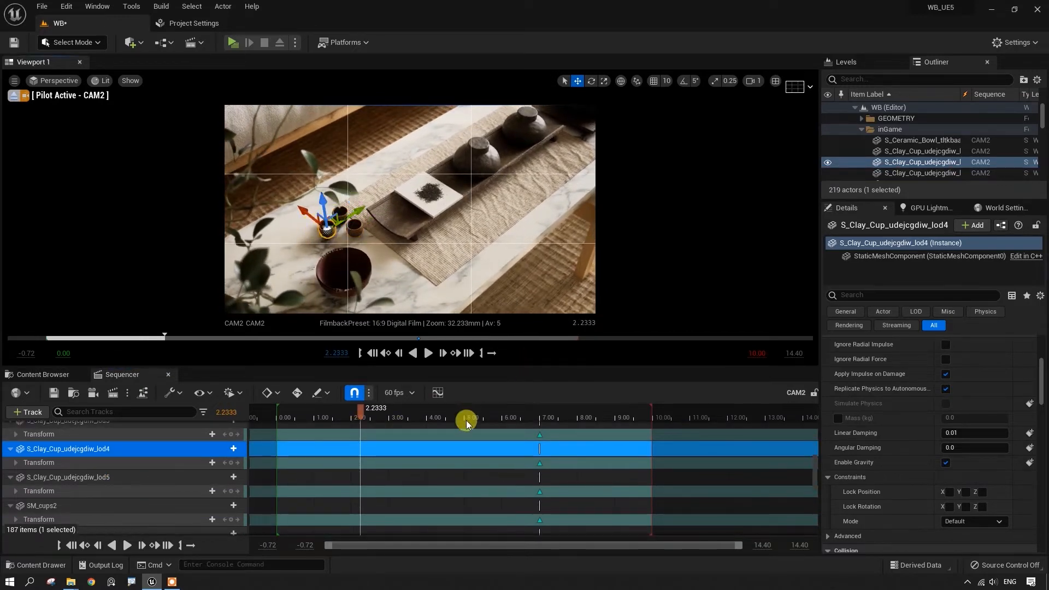
drag(525, 451, 361, 463)
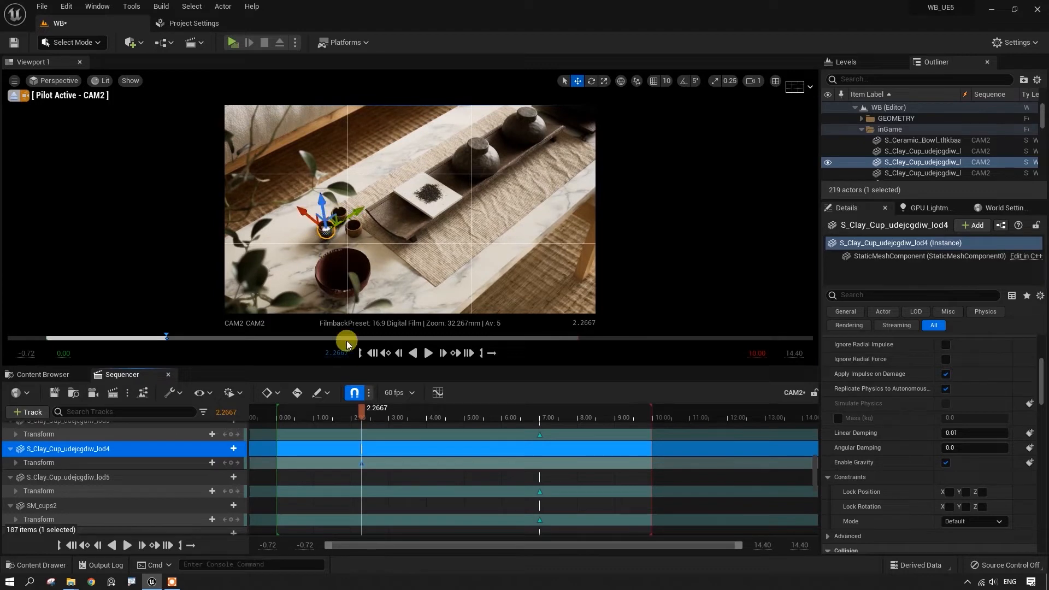
mouse_move(360, 463)
mouse_down()
mouse_move(342, 464)
mouse_move(373, 469)
mouse_up()
- At 1.9333, raise the clay cup slightly above the table and key its Transform
drag(375, 410, 349, 421)
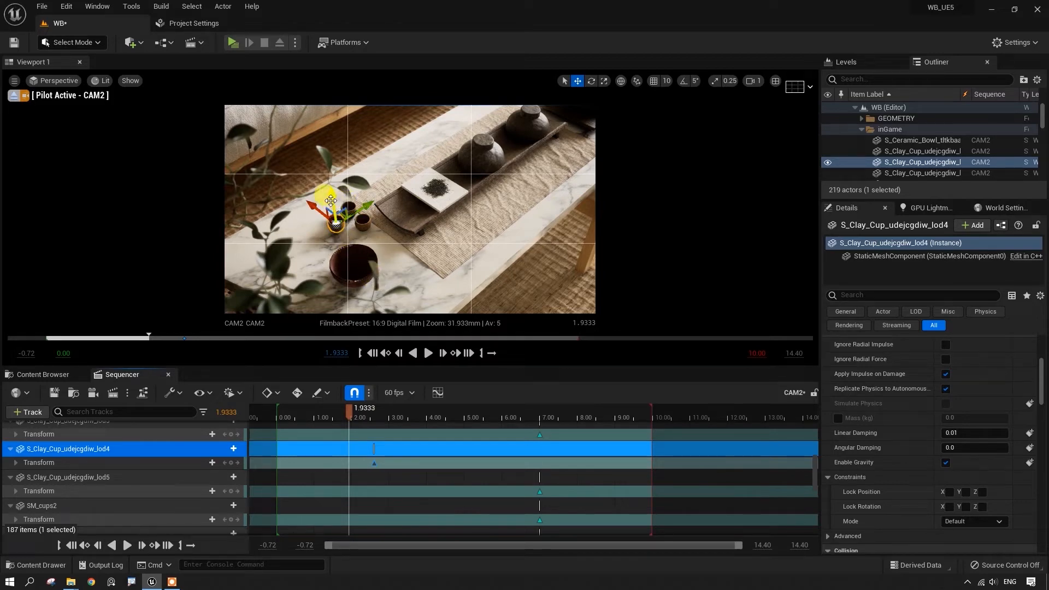
drag(331, 201, 334, 192)
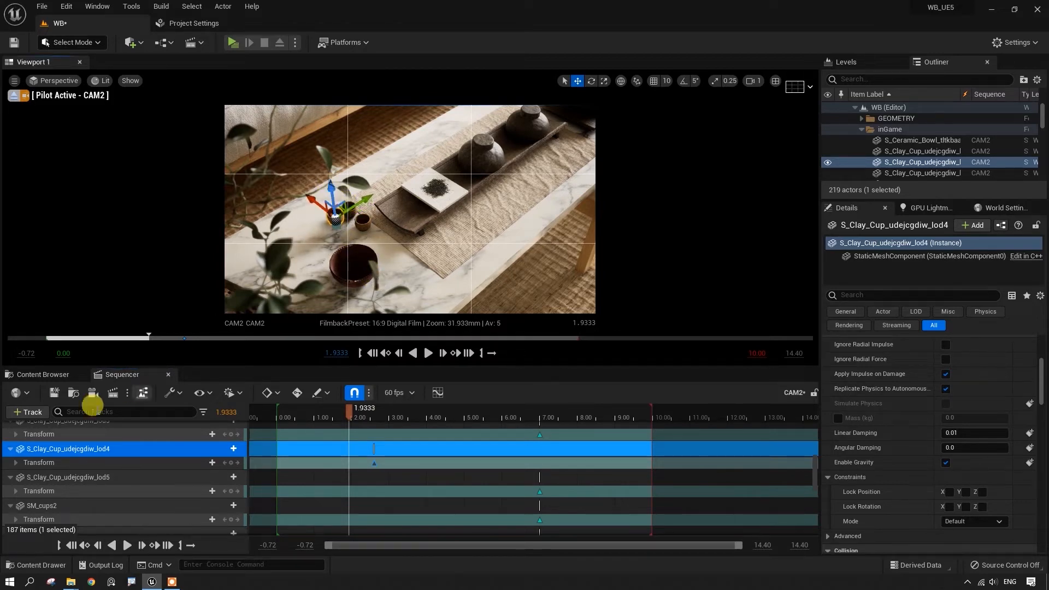
click(231, 463)
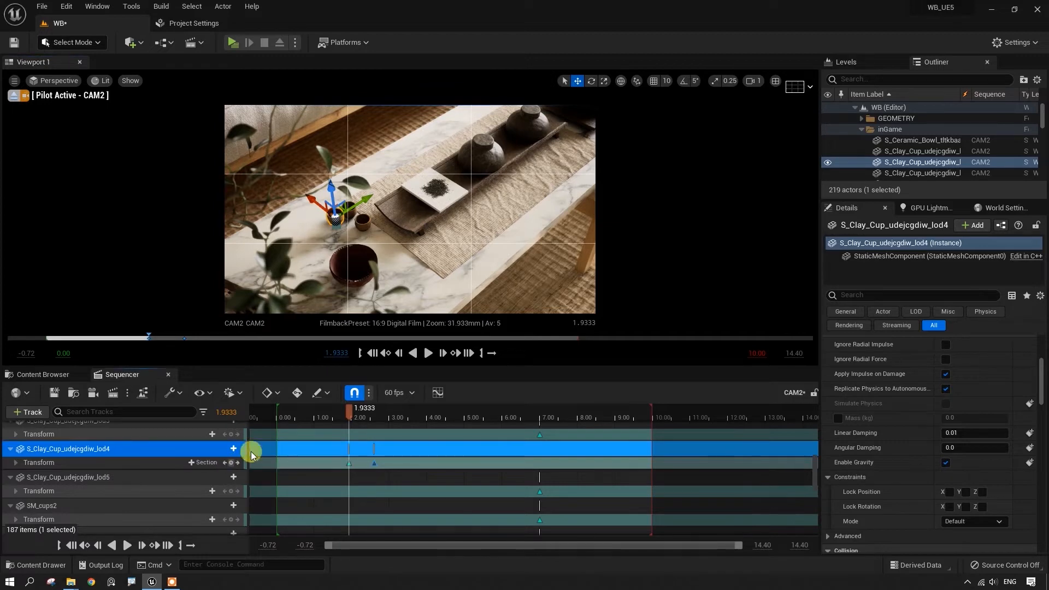
- At 1.9333, set the clay cup's Scale X, Y and Z to 0
click(16, 463)
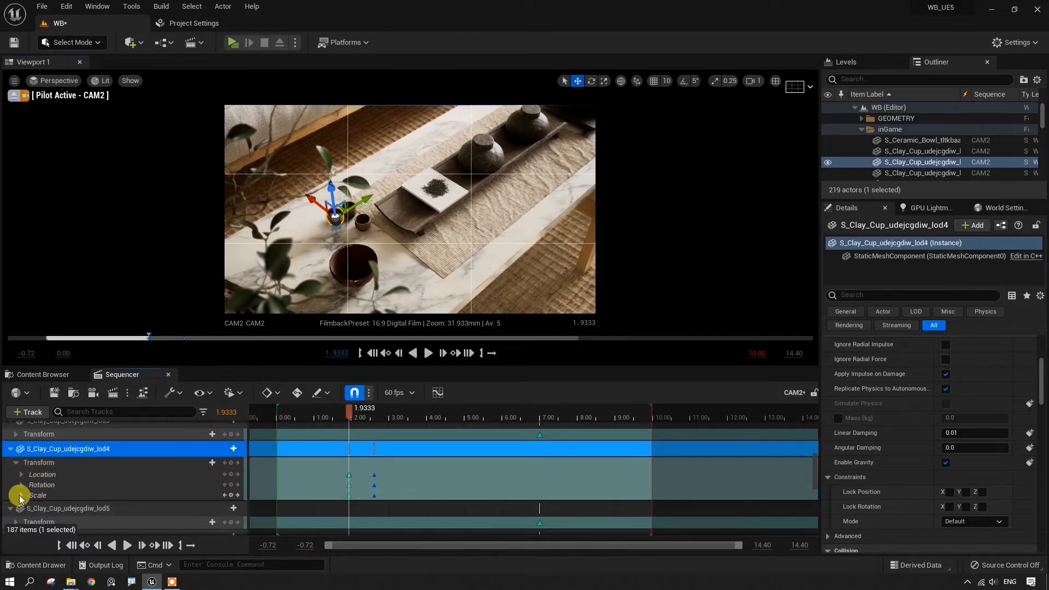
click(21, 496)
text(0)
key(Tab)
text(0)
key(Tab)
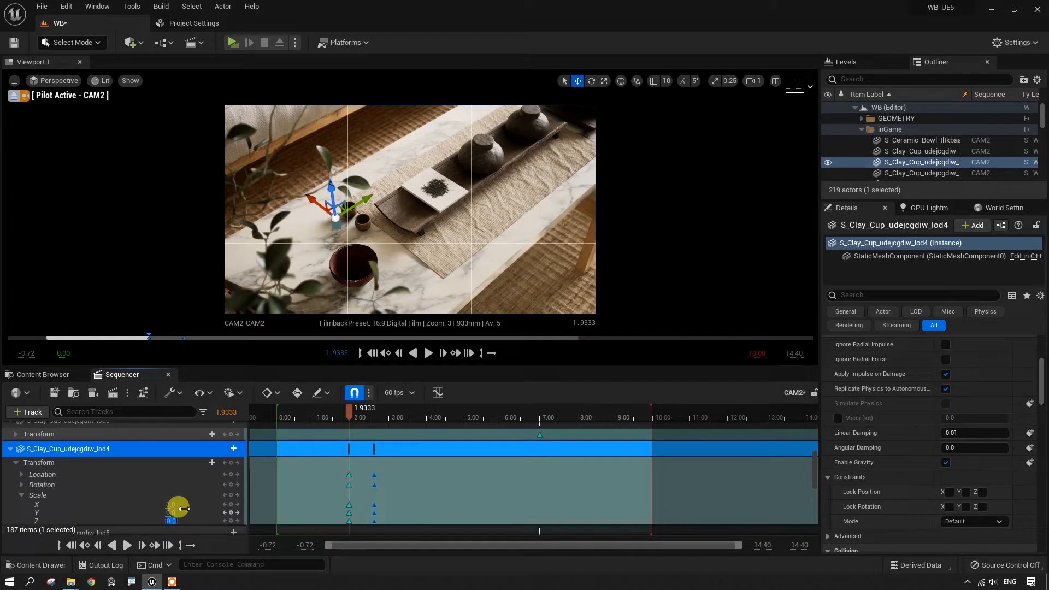
- At 1.9333, rotate the clay cup around its vertical axis so that it spins into place
click(339, 220)
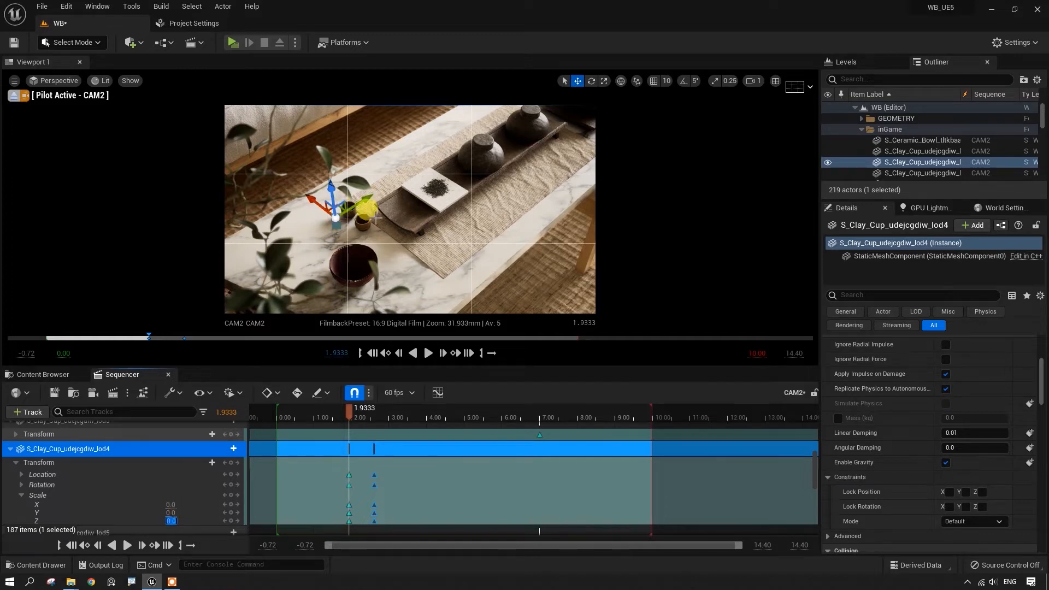
click(151, 449)
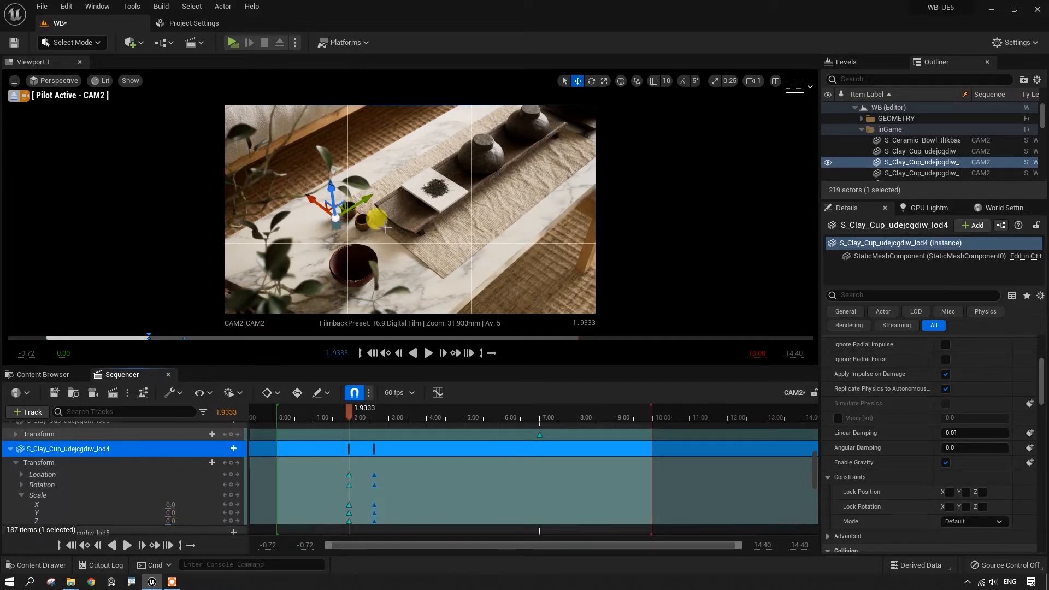
key(e)
drag(310, 261, 312, 261)
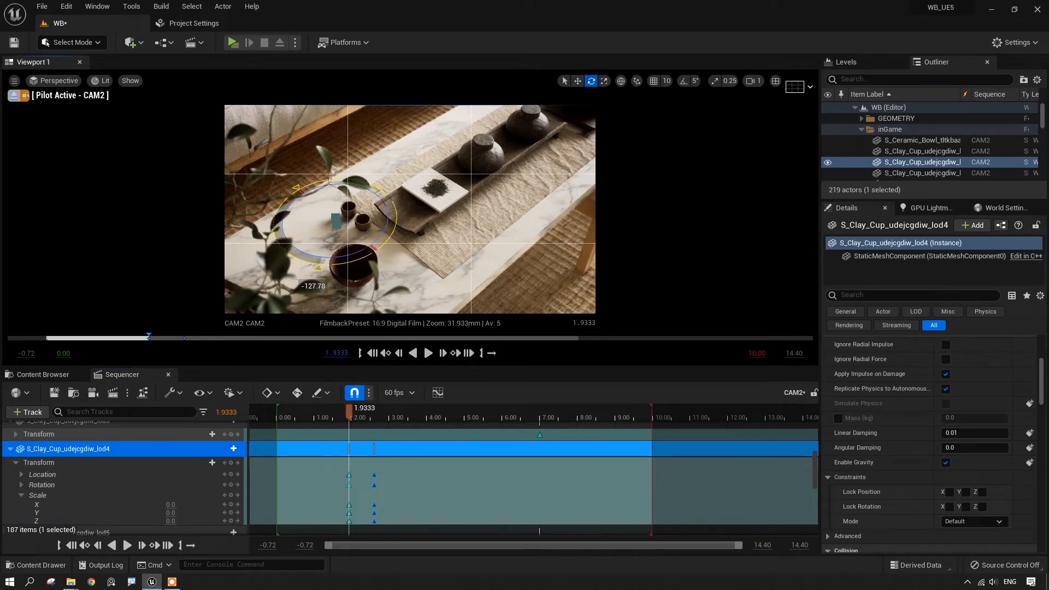
drag(311, 261, 318, 259)
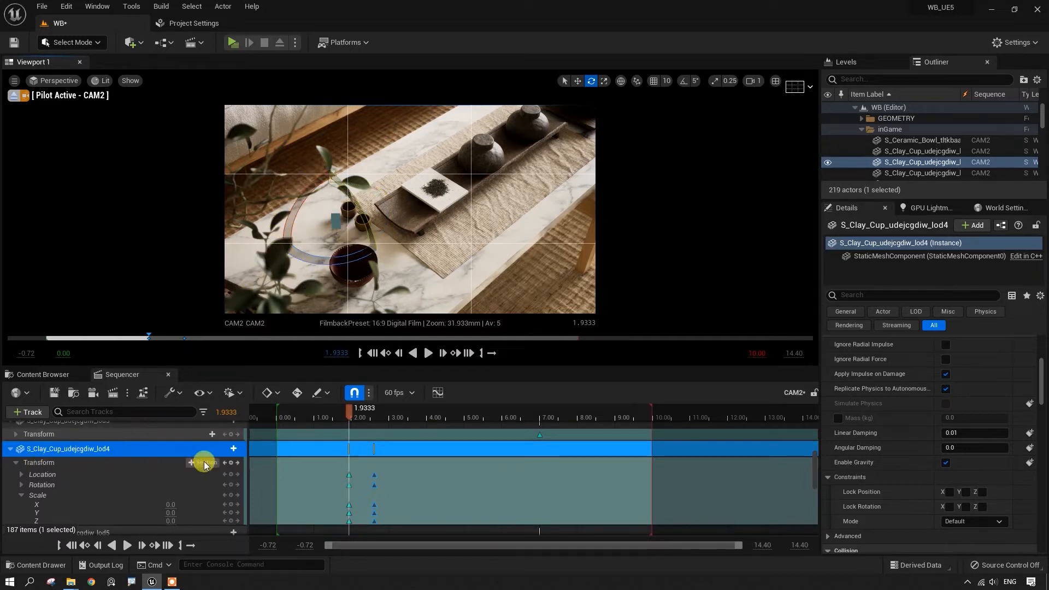
- Replay the part before and after 1.9333 to check the clay cup's scaling, drop and spin
drag(349, 407, 308, 425)
click(428, 353)
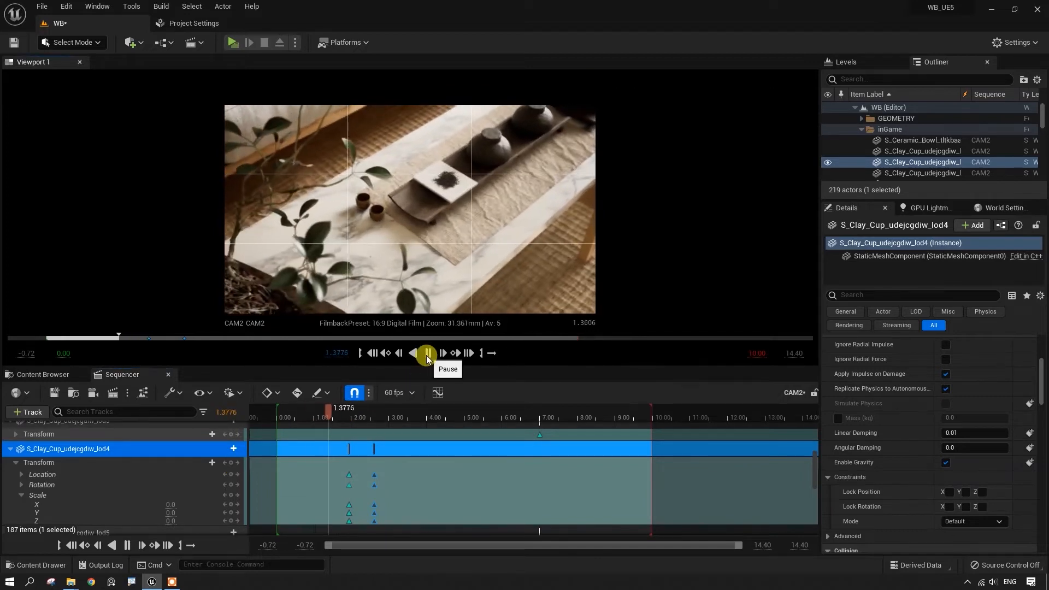
drag(426, 411, 312, 431)
click(425, 353)
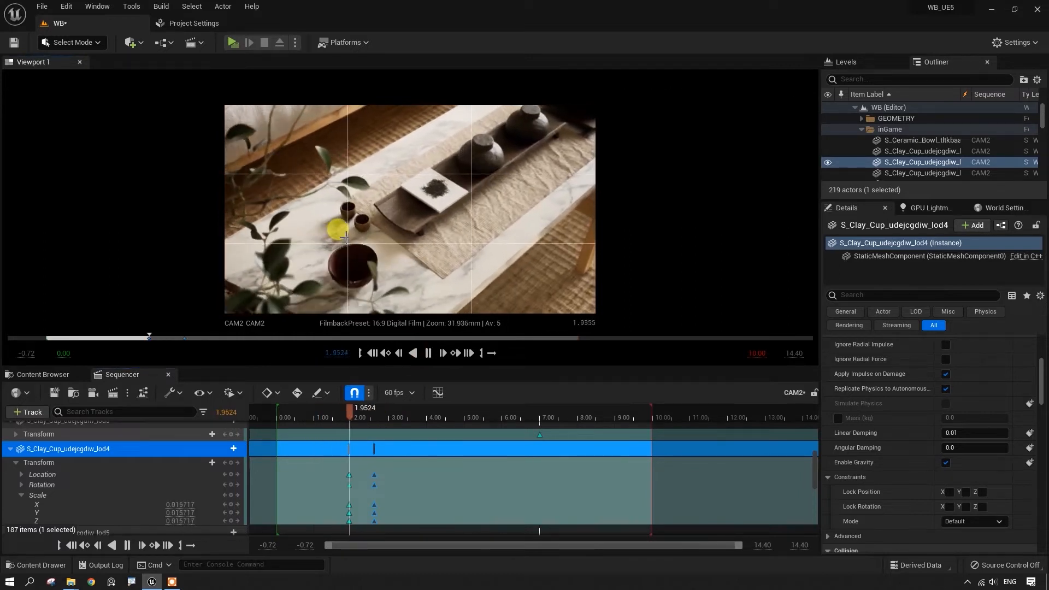
drag(410, 412, 362, 419)
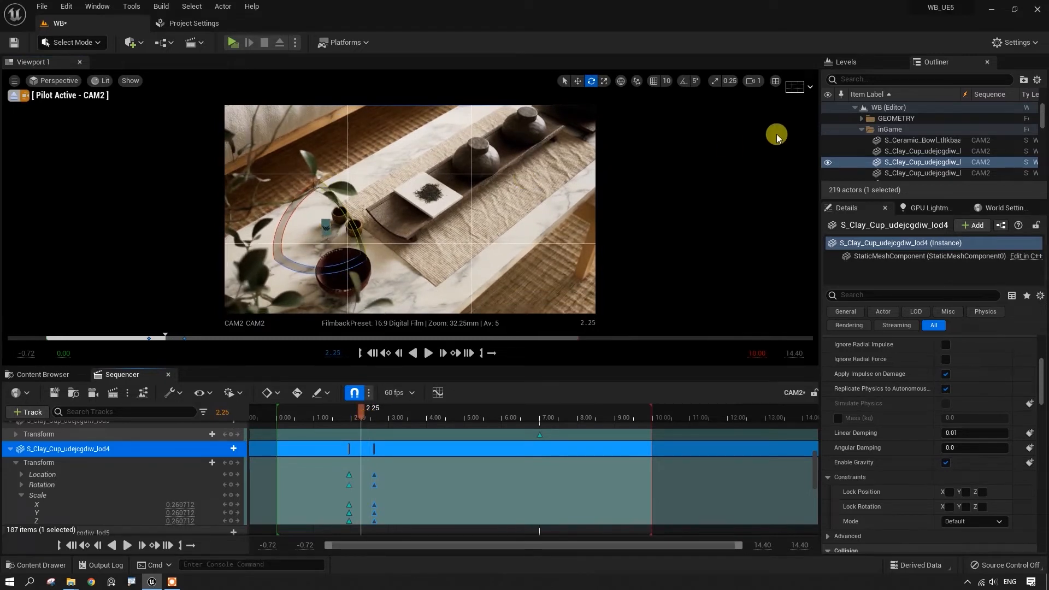
- Turn off the composition grid in the CAM2 view and replay the clay cup's entrance from about 1.25
click(795, 87)
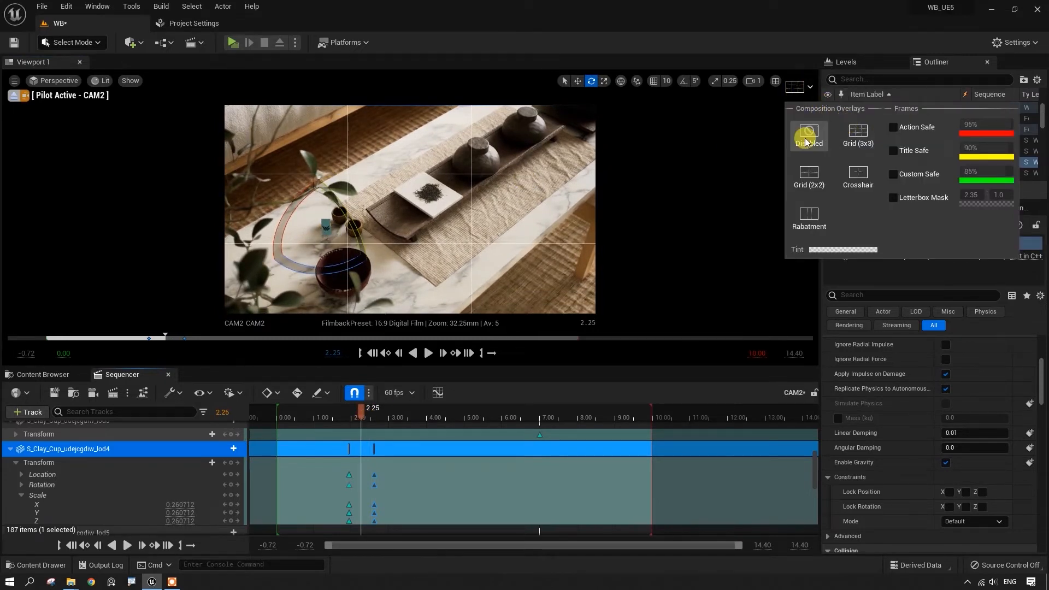
drag(361, 415, 324, 419)
click(428, 354)
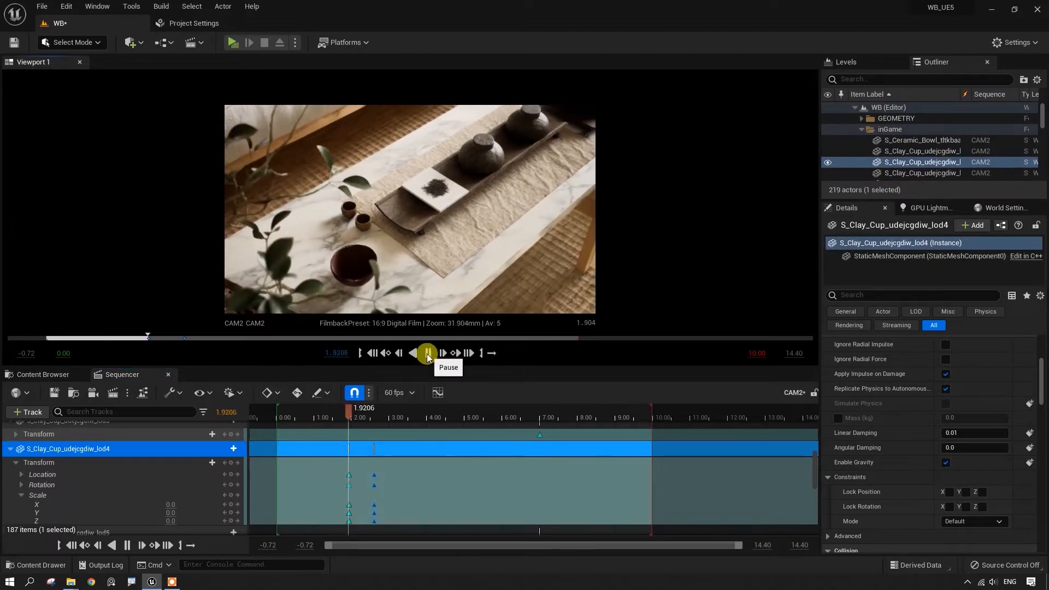
click(427, 353)
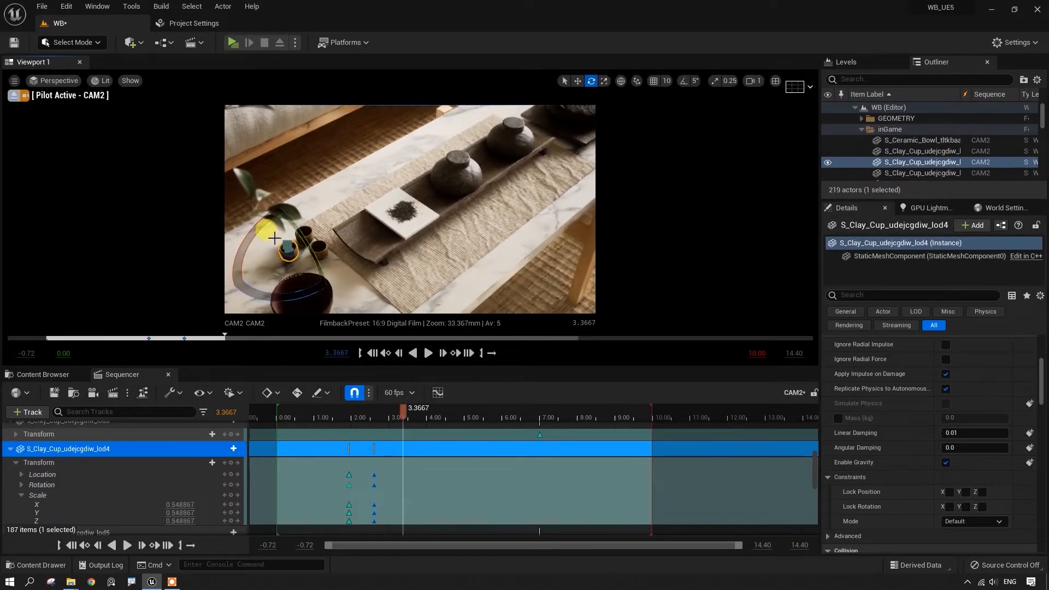
- Select the clay cup S_Clay_Cup_udejcgdiw_lod5 and shift its Transform key from 7.00 to about 3.00
drag(405, 414, 382, 448)
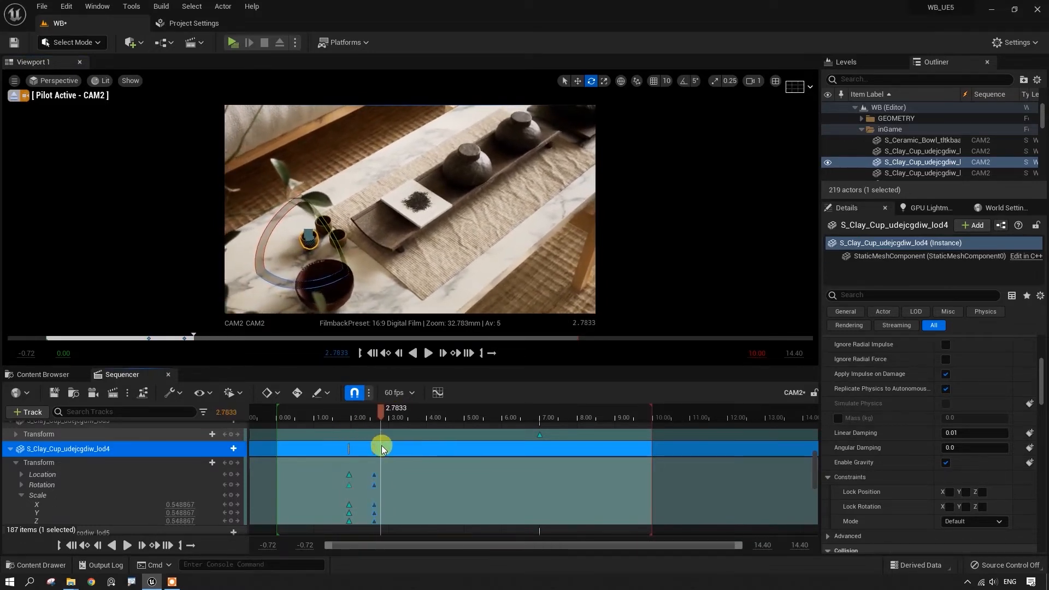
click(330, 220)
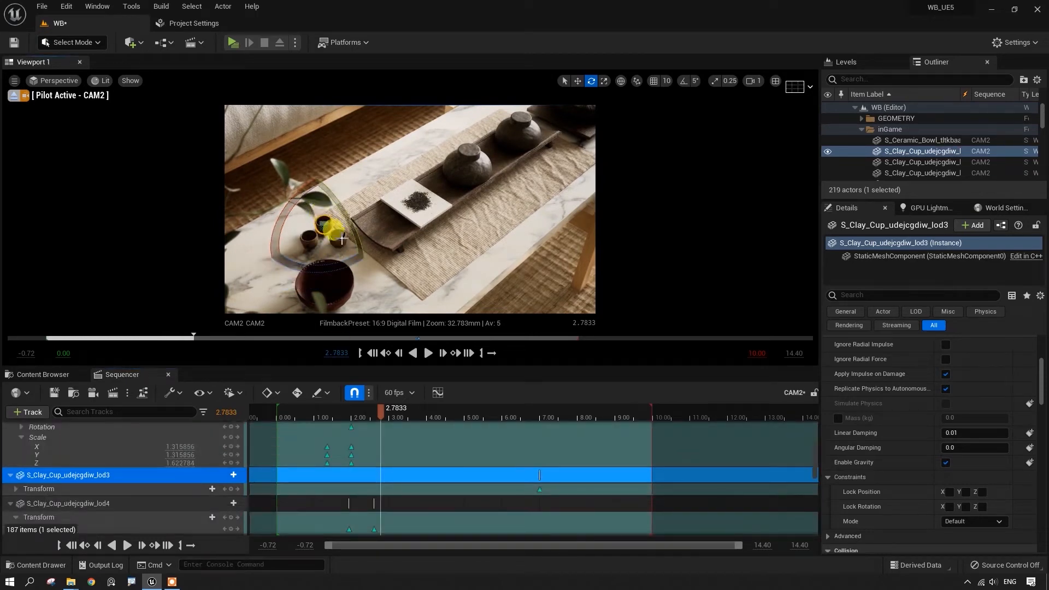
click(342, 238)
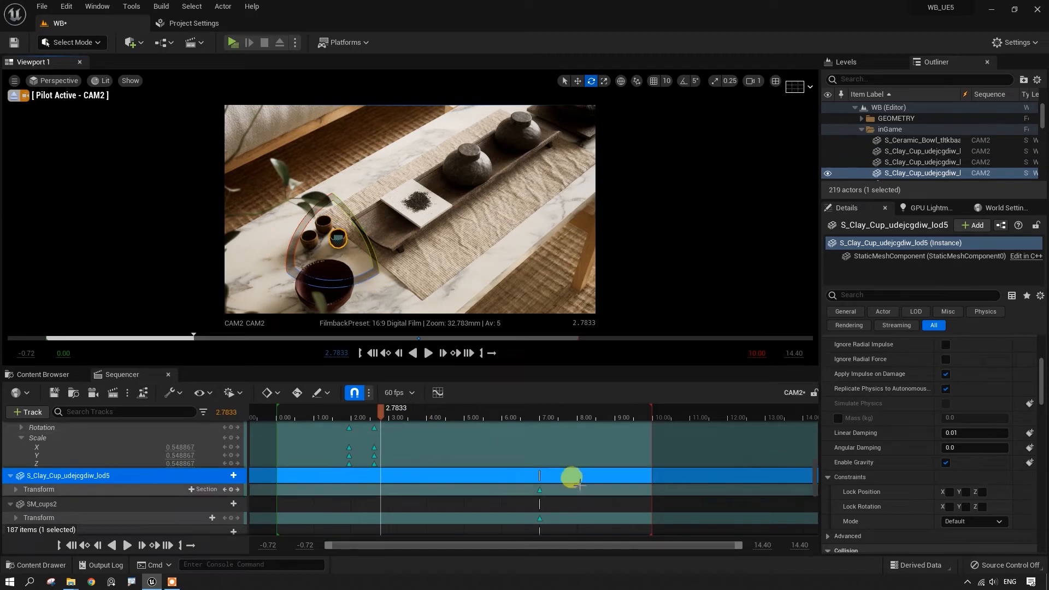
drag(535, 489, 389, 491)
- At 2.4167, raise the lod5 clay cup above the table and rotate it around its vertical axis
drag(384, 413, 359, 429)
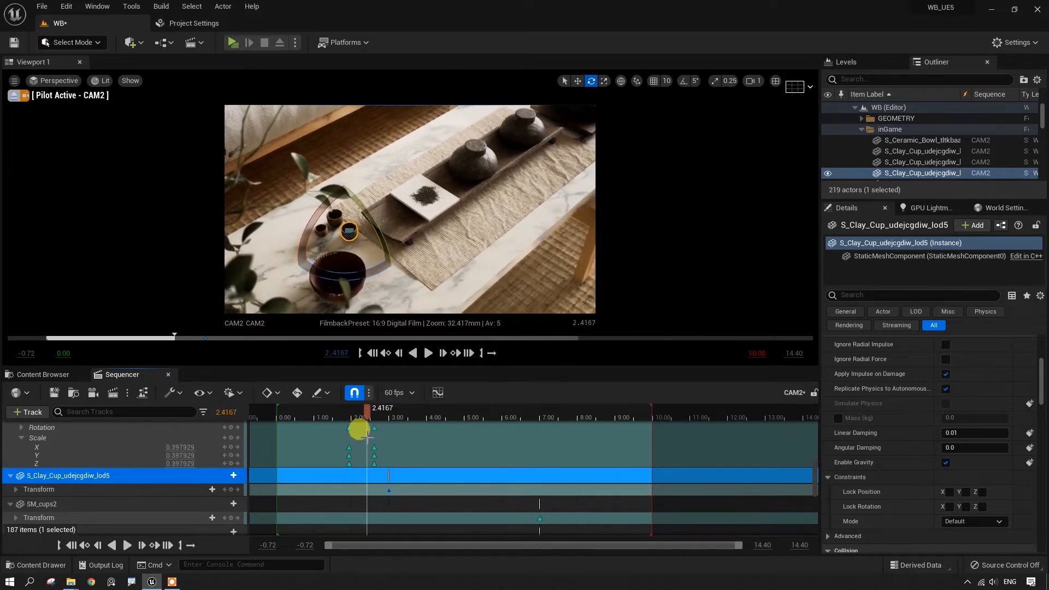
key(w)
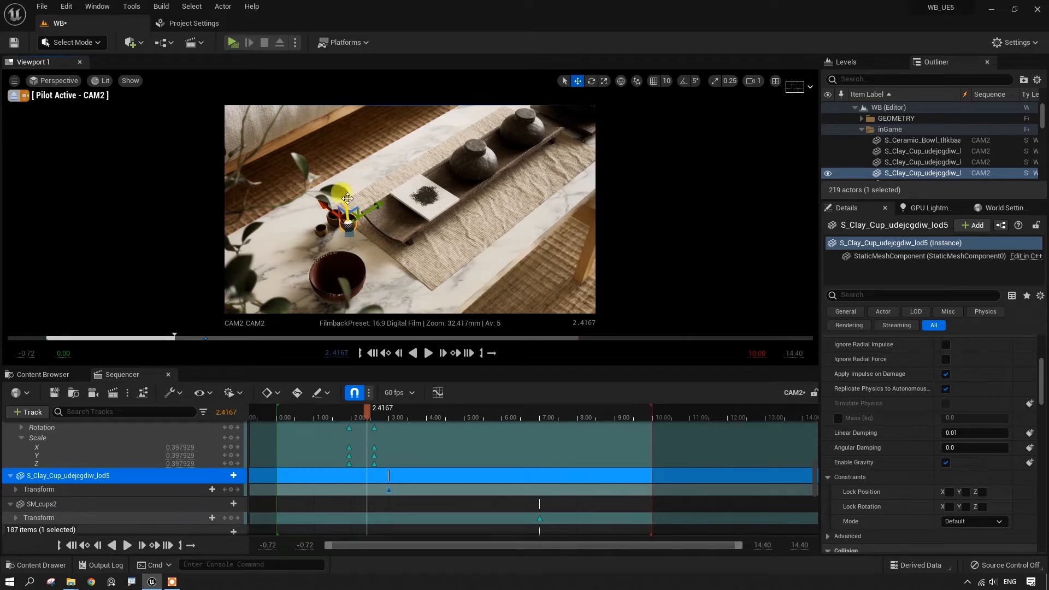
key(e)
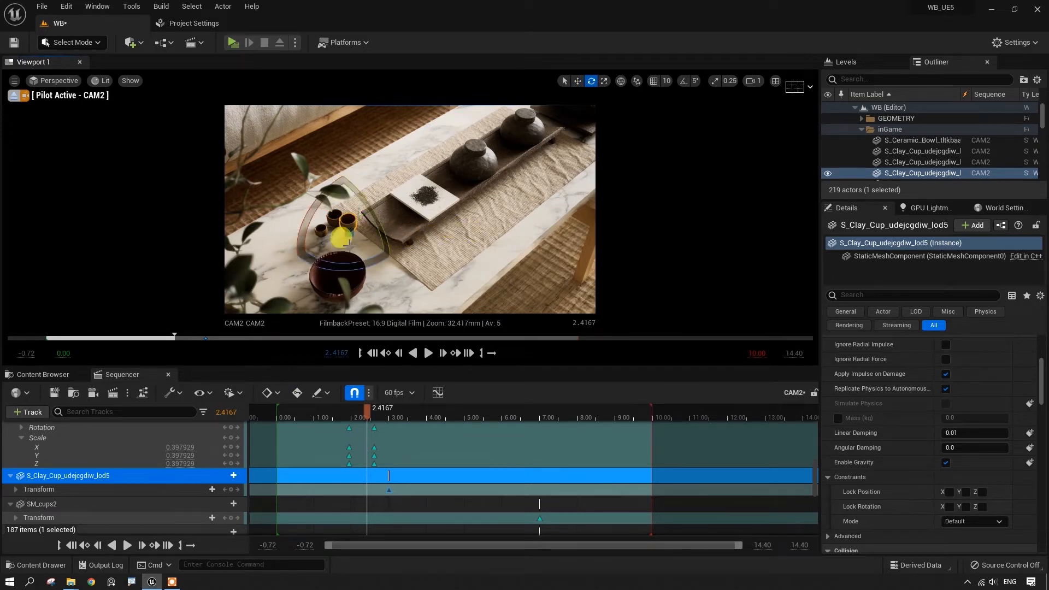
drag(347, 264, 401, 265)
drag(314, 269, 333, 188)
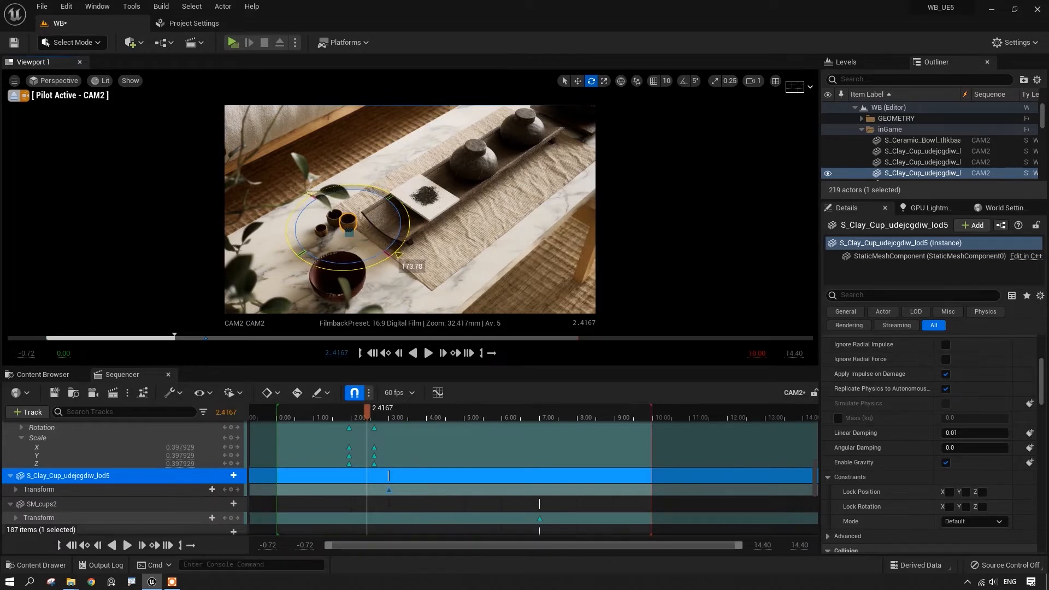
drag(402, 252, 296, 222)
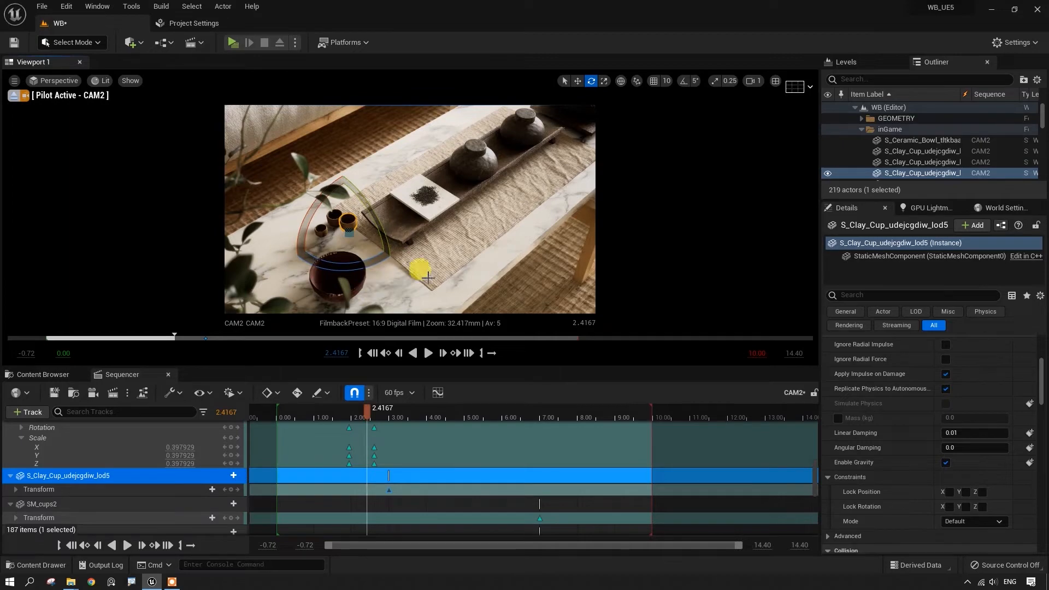
- In a second close-up view, scale the lod5 cup to about 0.22 in X and Y and 0.90 in Z, and key its Transform at 2.4167
key(r)
click(776, 81)
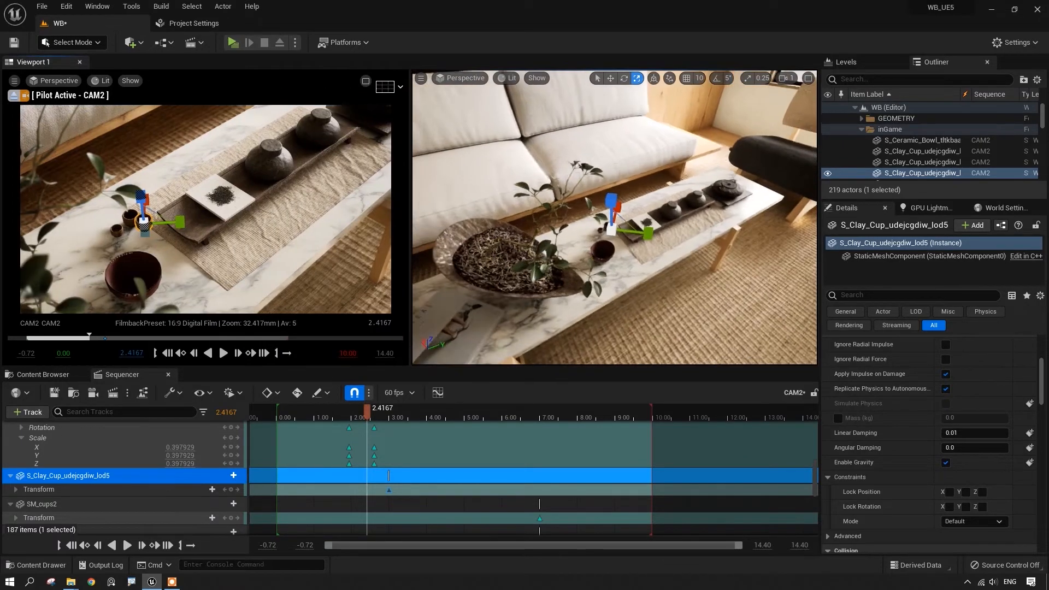
right_drag(599, 219, 599, 219)
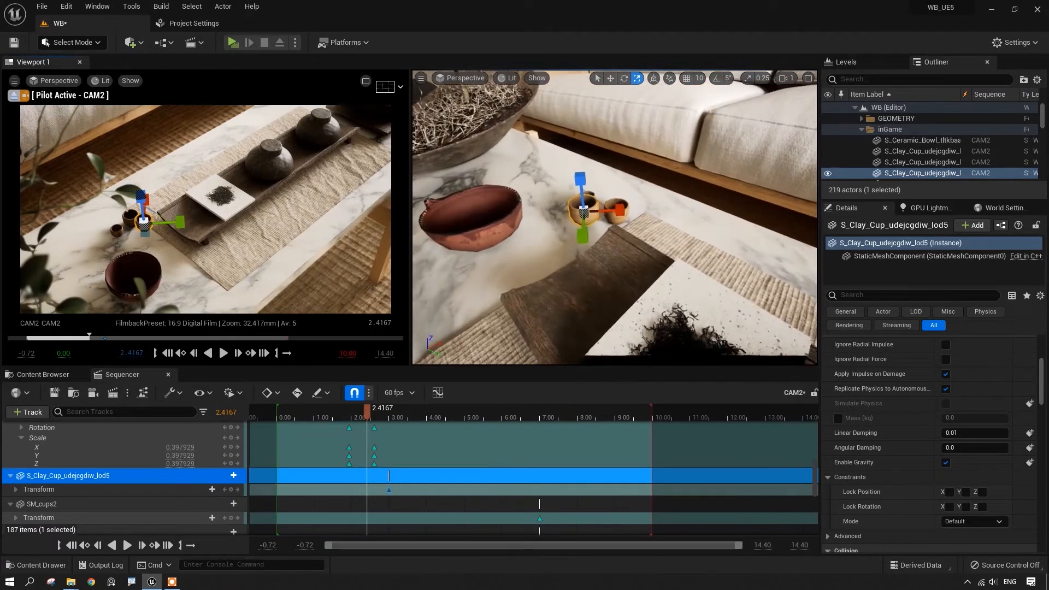
drag(598, 219, 595, 216)
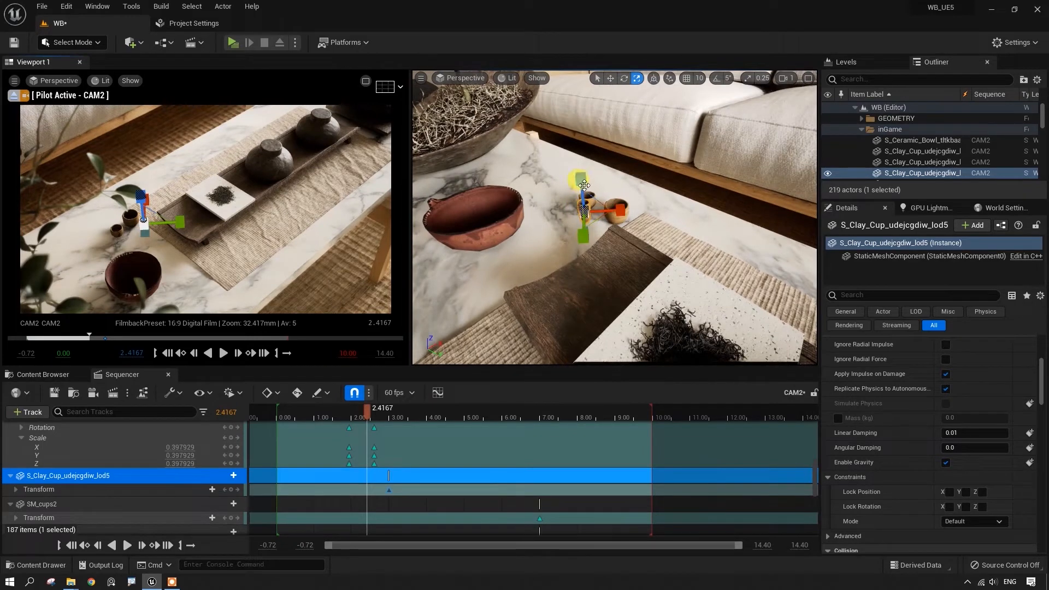
key(w)
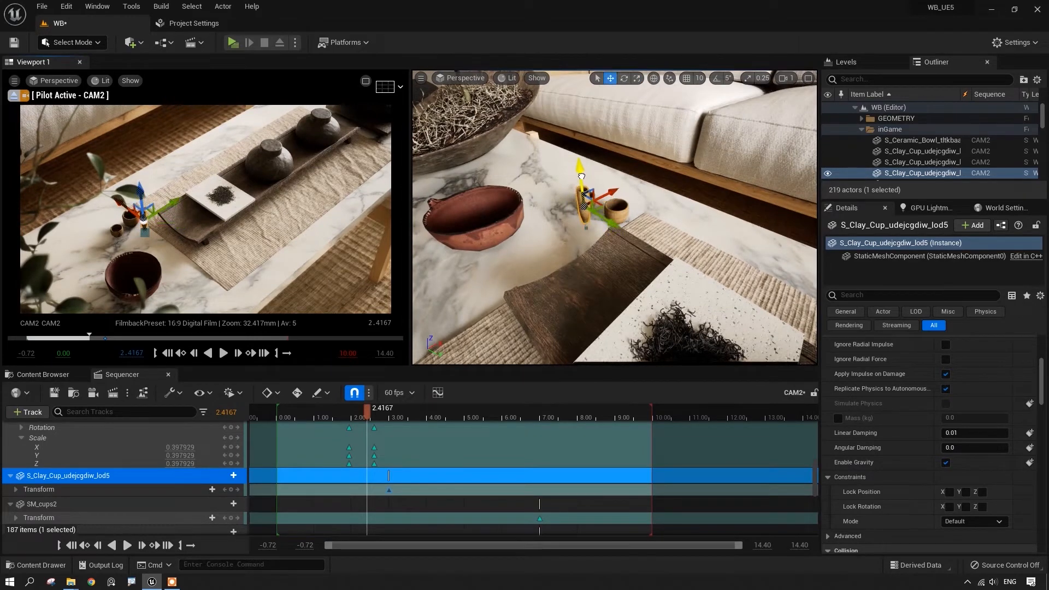
click(230, 490)
- At 2.25, set the lod5 clay cup's Scale X, Y and Z to 0
alt+drag(527, 222, 448, 272)
drag(369, 415, 361, 415)
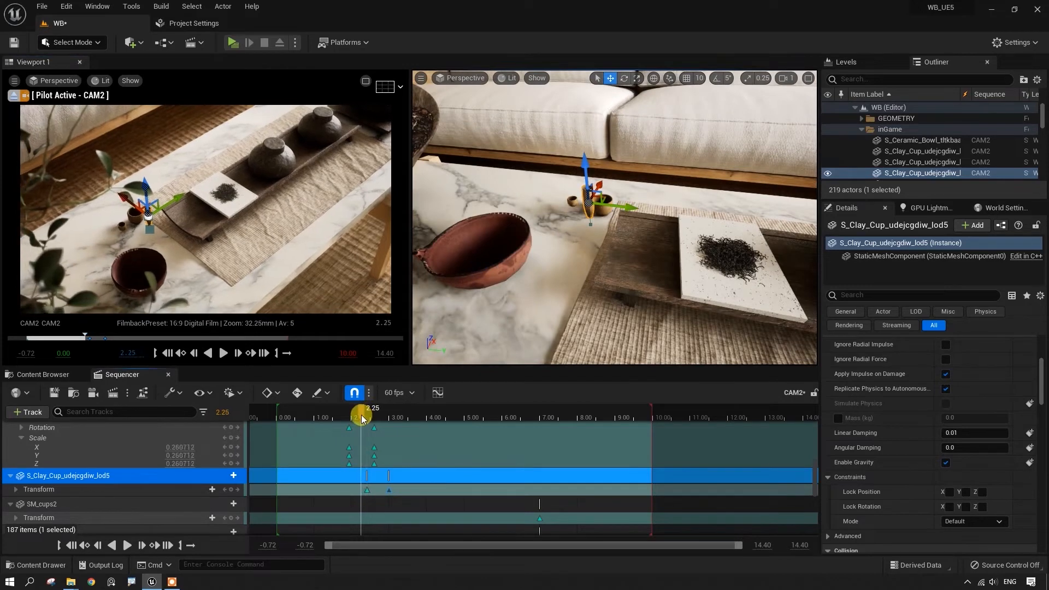
click(16, 490)
scroll(19, 492, down, 1)
click(22, 487)
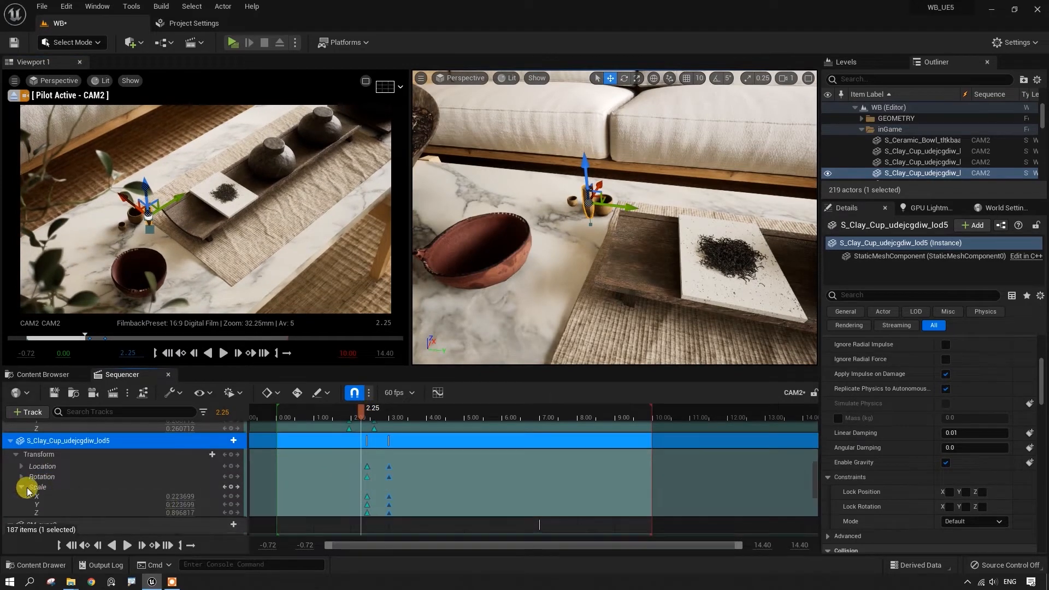
text(0)
key(Tab)
- Save all modified content, including the WB level, and return to the CAM2 sequence
key(ctrl+s)
click(43, 374)
click(114, 392)
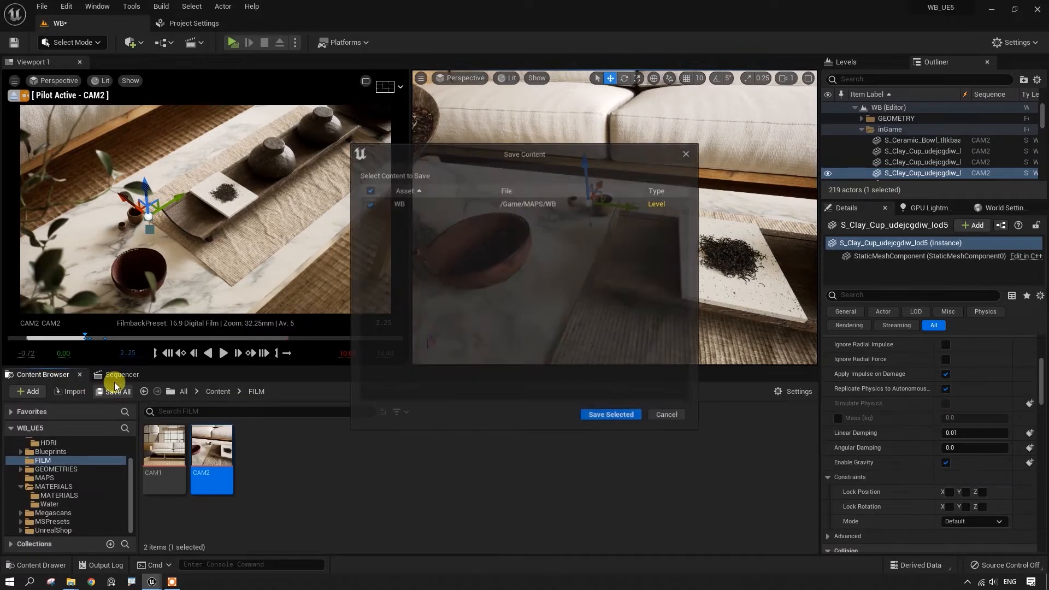
click(611, 414)
click(122, 375)
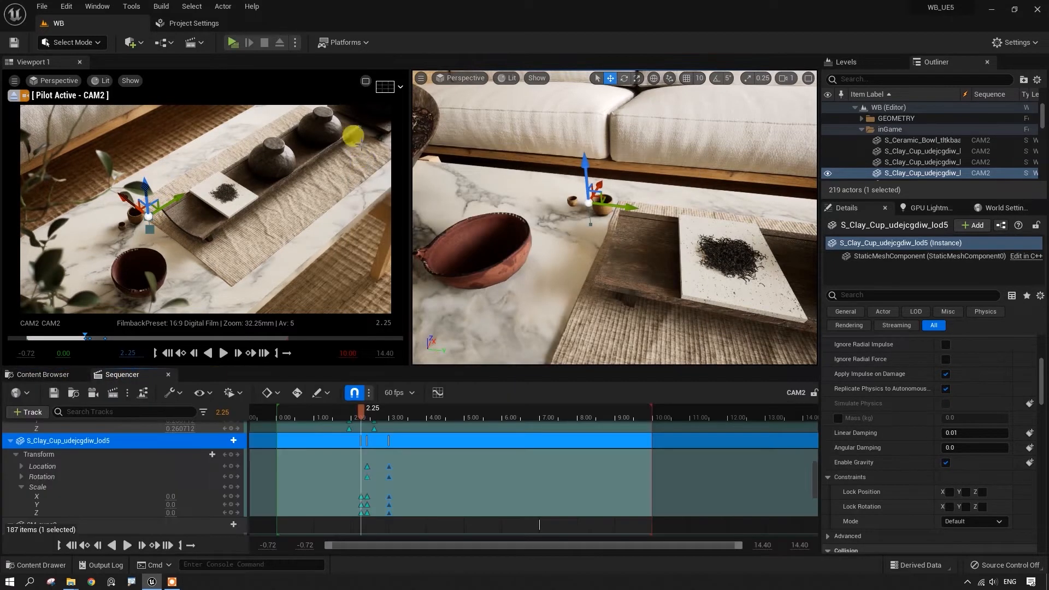
- Maximize the CAM2 view and replay the sequence from 1.1667 and from 1.7333 to check the lod5 cup's entrance
click(365, 83)
drag(356, 416, 320, 416)
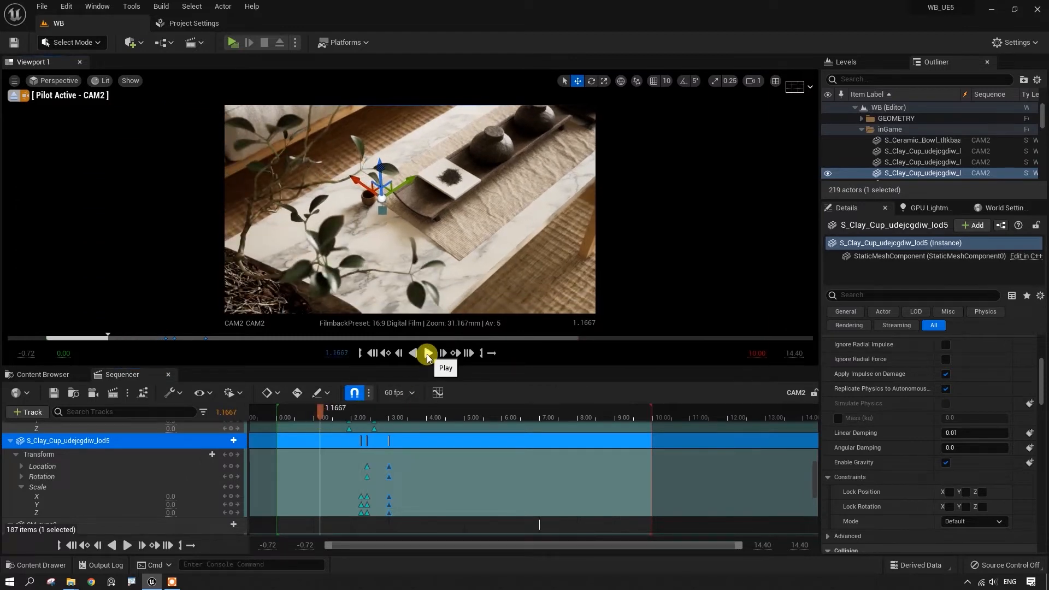
click(427, 354)
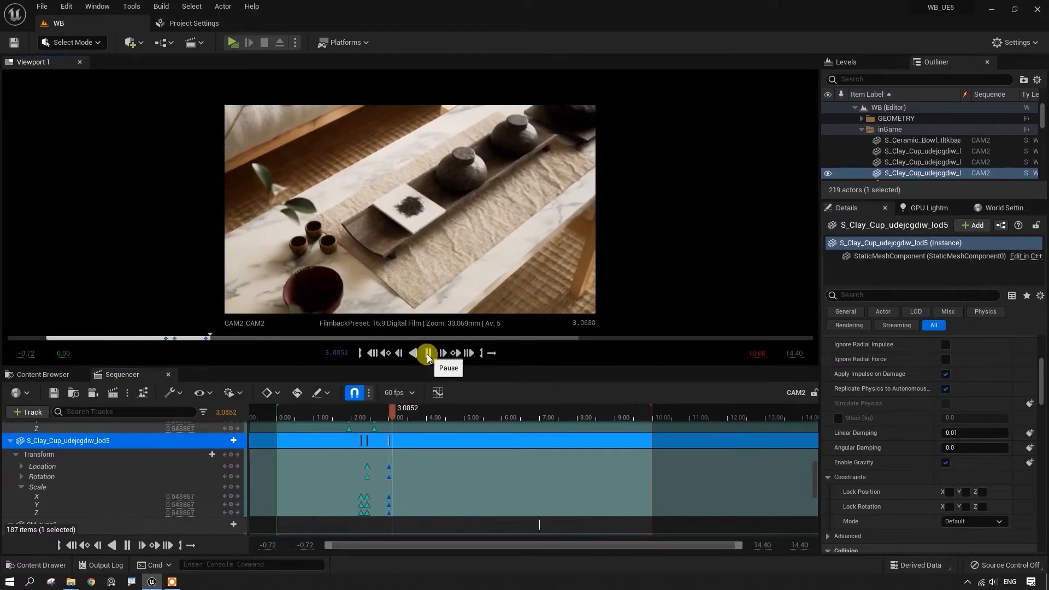
click(427, 354)
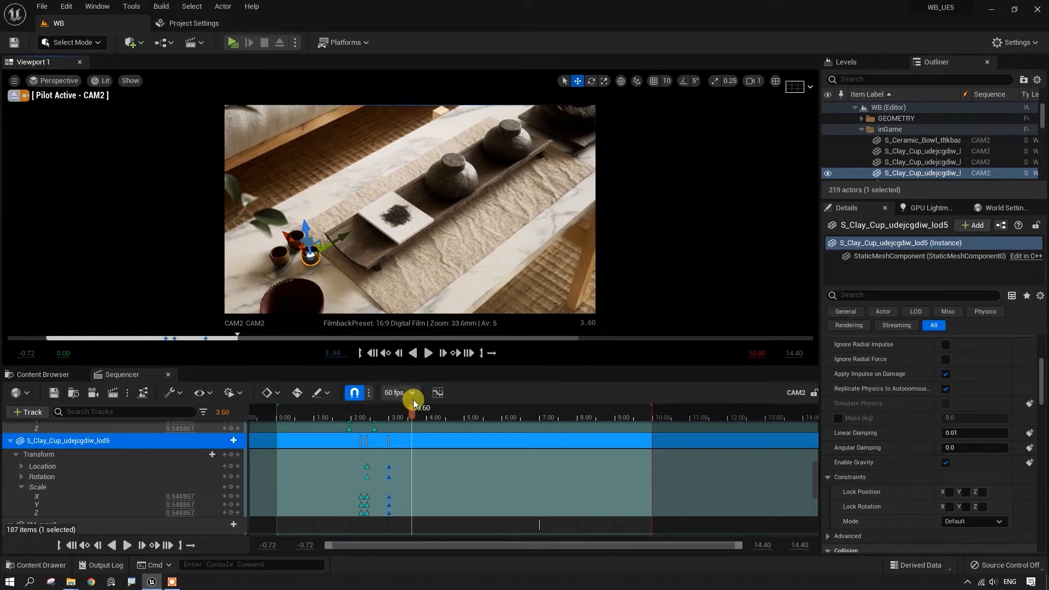
drag(400, 419, 344, 424)
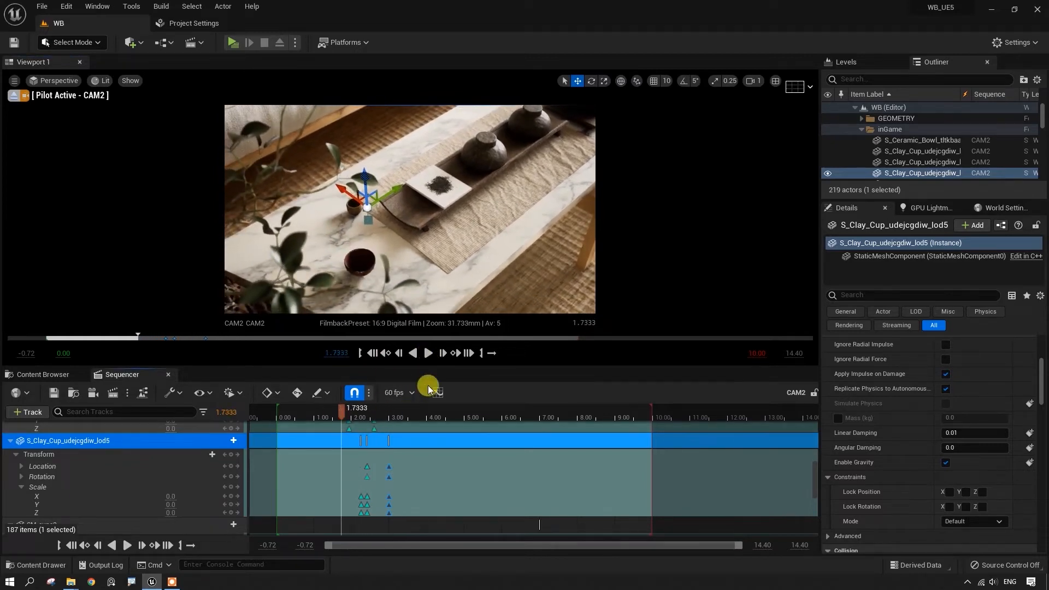
click(428, 354)
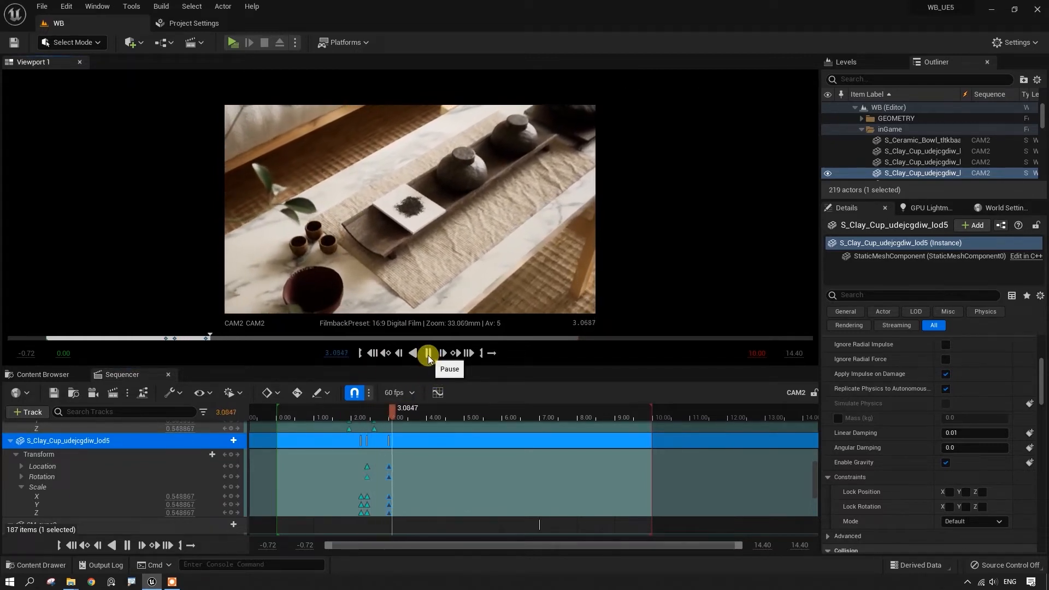
click(427, 355)
- Select the rear clay cup S_Clay_Cup_udejcgdiw_lod3 and shift its Transform key from 7.00 to about 3.30
mouse_move(404, 412)
mouse_down()
mouse_move(349, 420)
mouse_move(401, 420)
mouse_up()
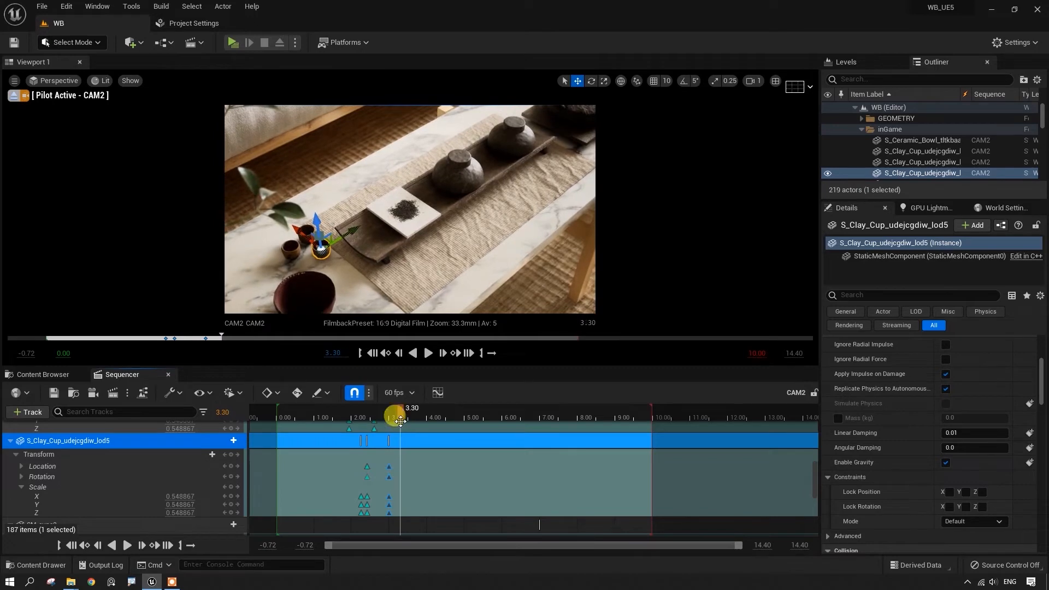
click(310, 230)
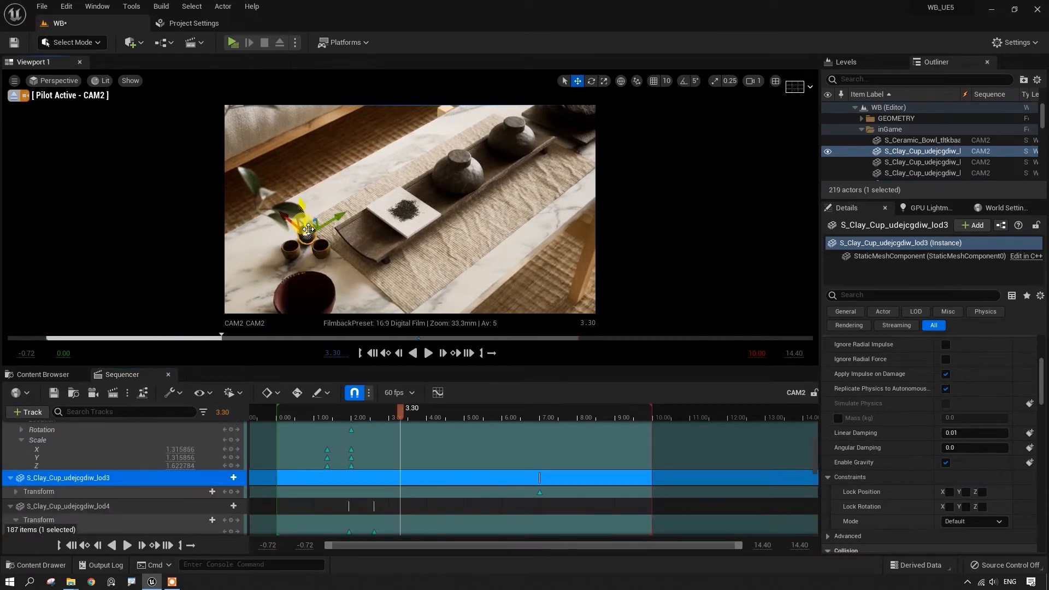
scroll(585, 464, down, 2)
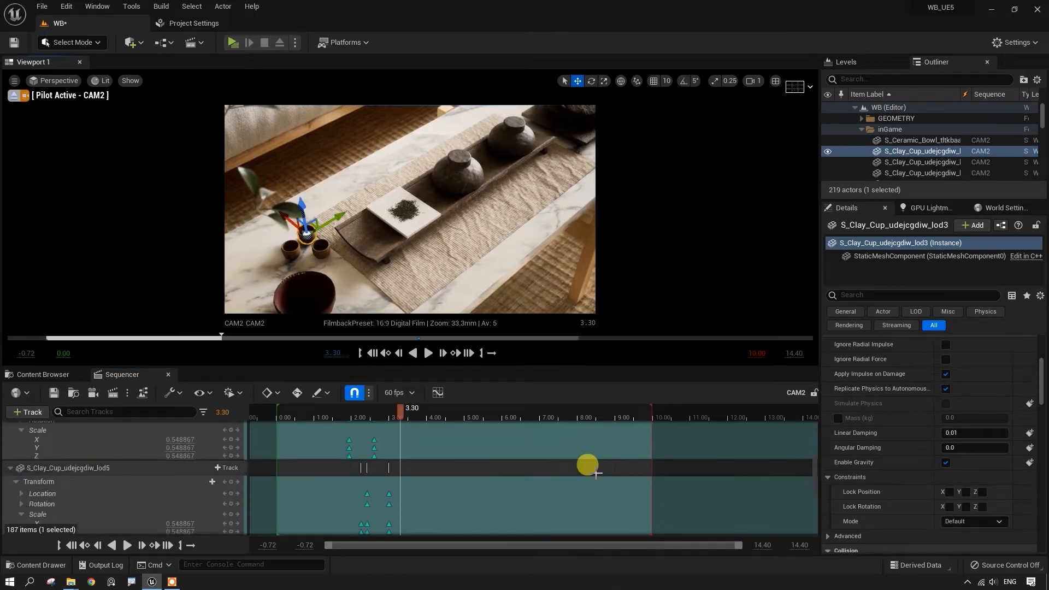
scroll(593, 470, up, 1)
drag(540, 474, 402, 481)
- At 2.65, raise and rotate the lod3 clay cup and key its Transform with Scale X, Y and Z at 0
drag(405, 419, 376, 427)
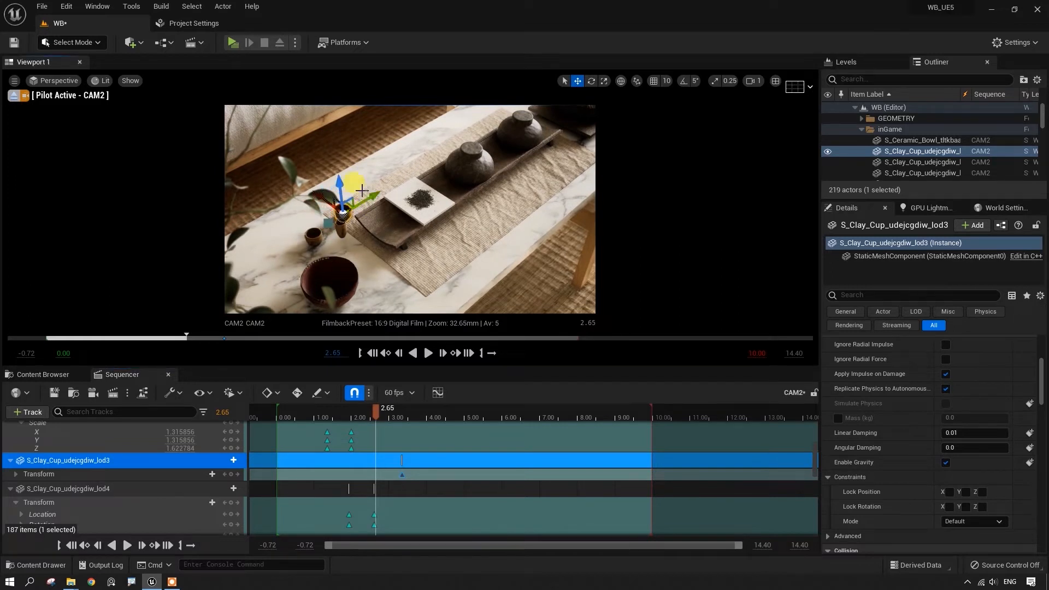
key(e)
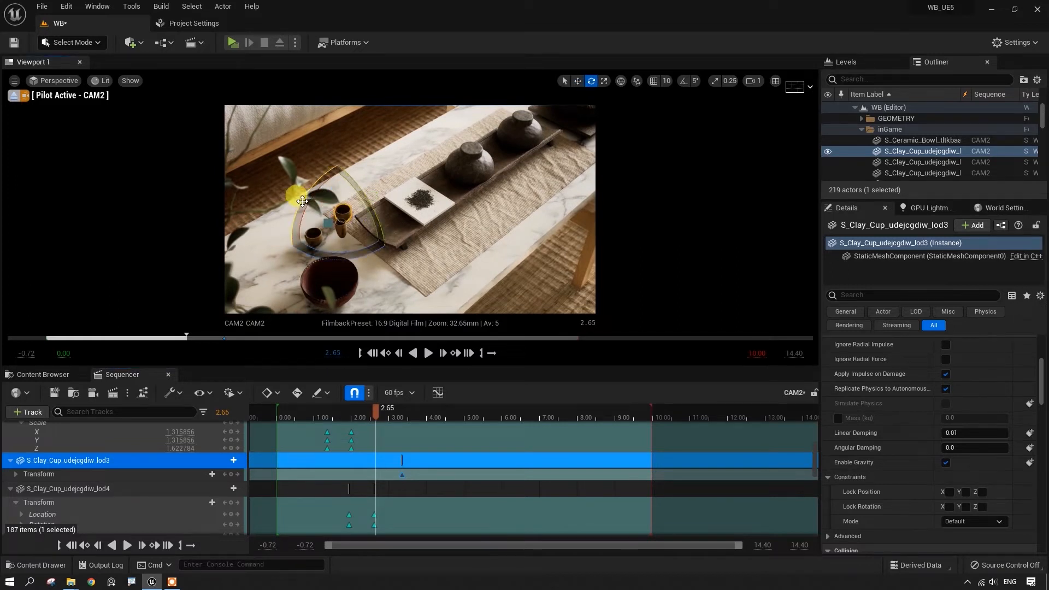
drag(302, 201, 303, 201)
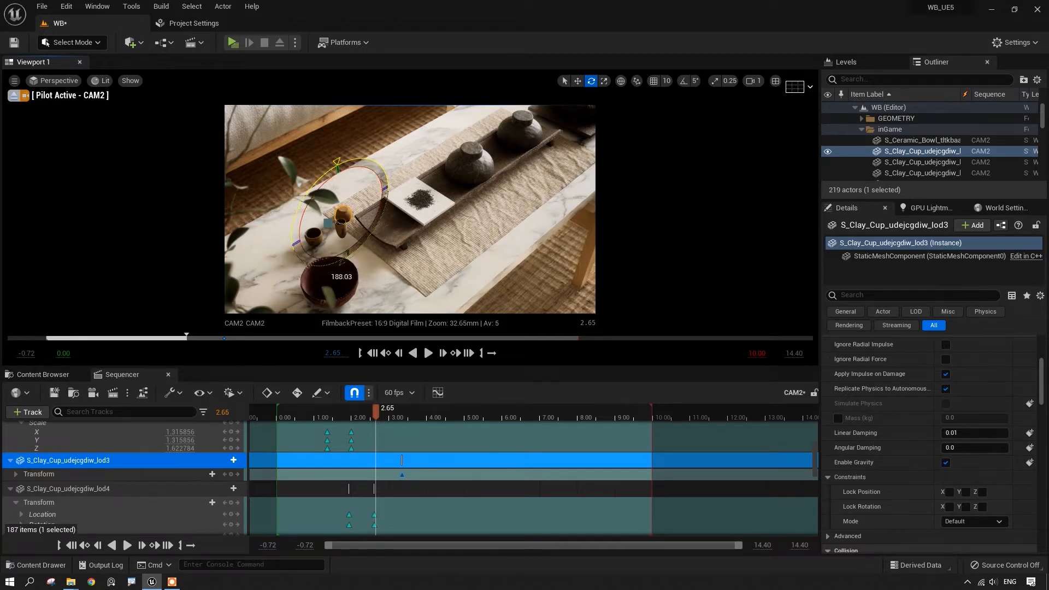
drag(302, 201, 302, 207)
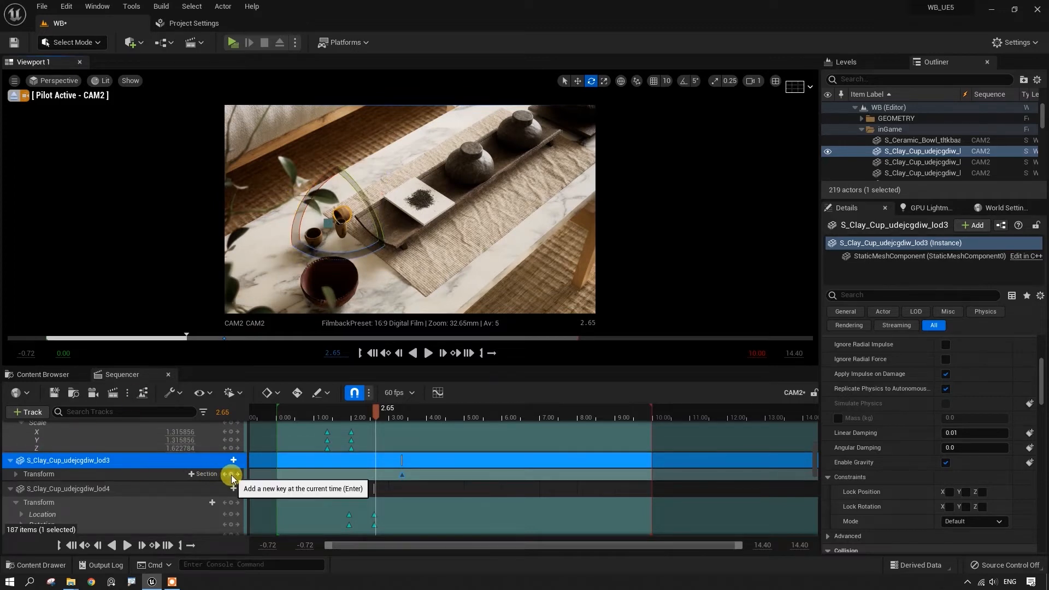
click(15, 473)
click(21, 507)
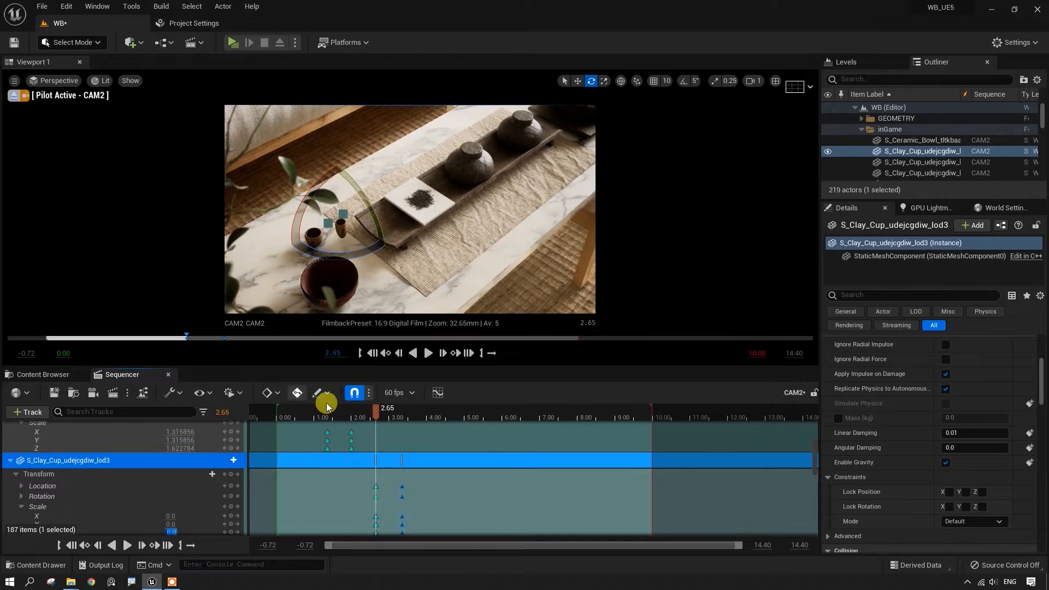
- Replay the sequence from before the first cup appears to past 4.00 to check all three clay cups' entrances
drag(375, 408, 306, 436)
click(426, 354)
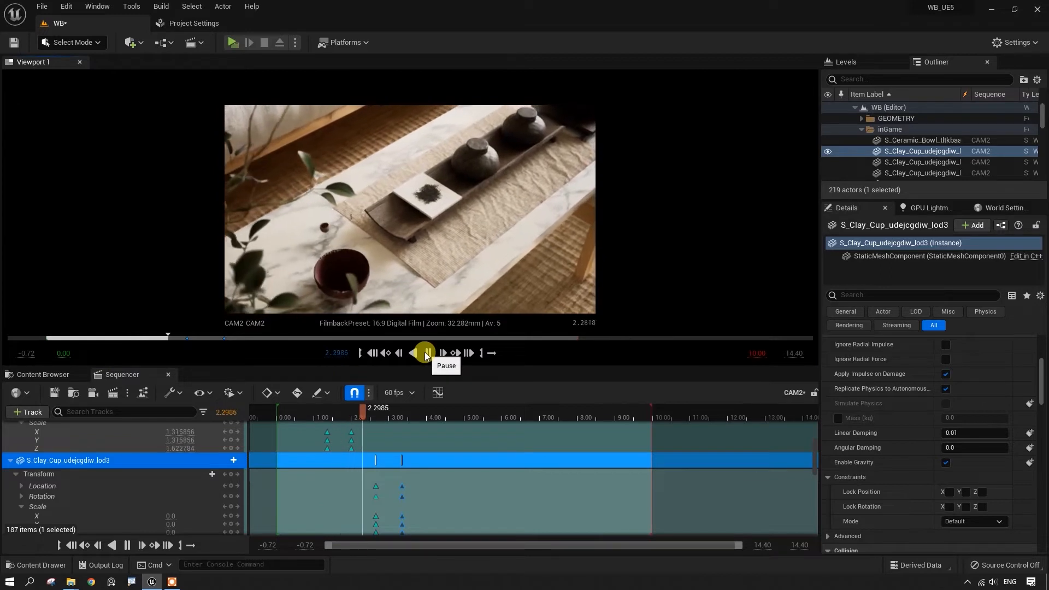
click(427, 353)
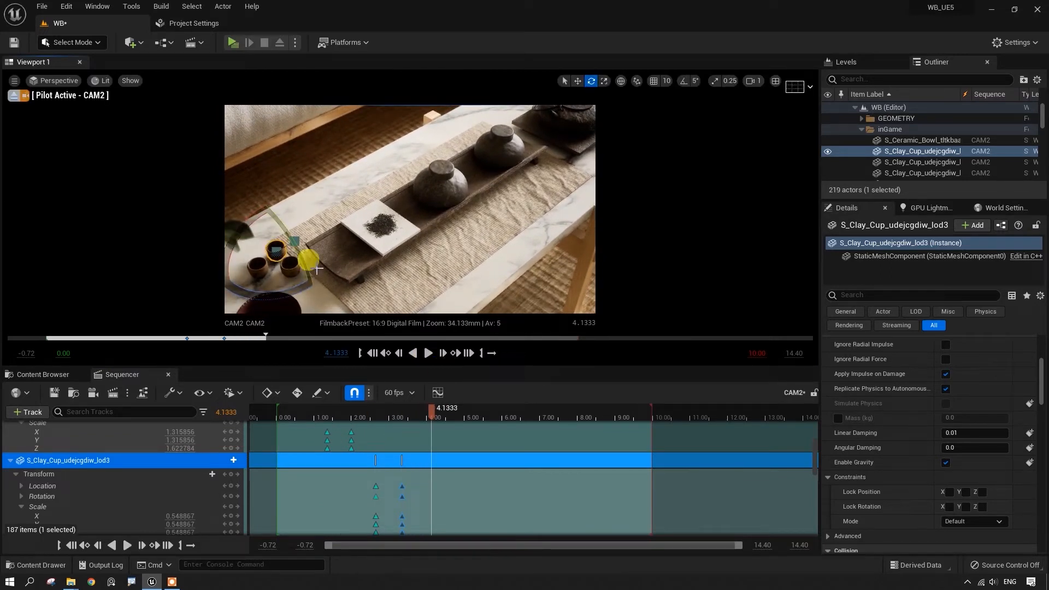
drag(431, 411, 333, 431)
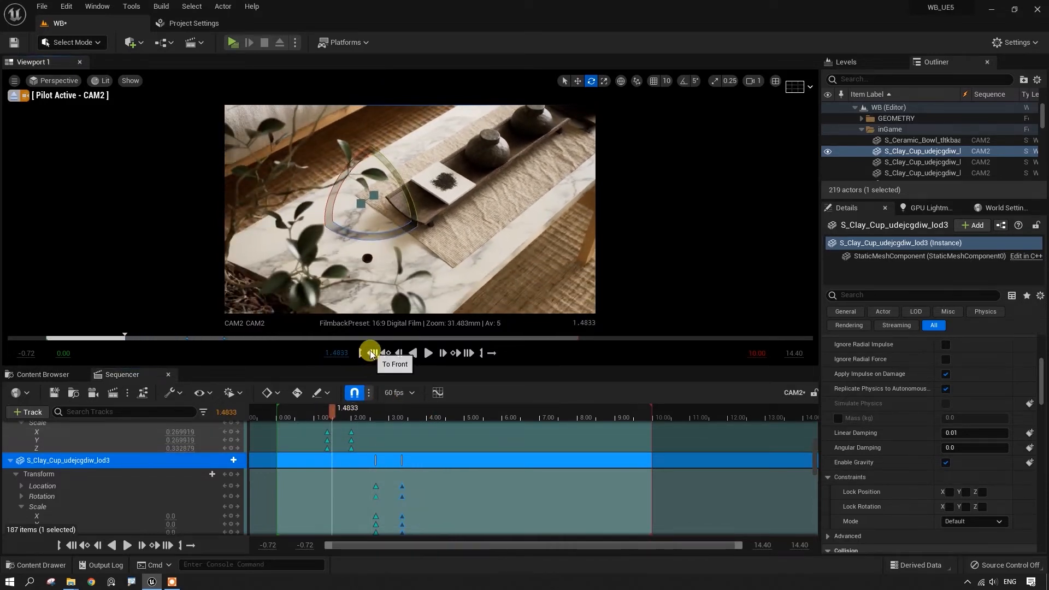
- Return the sequence to 0.00, save all project content and bring the CAM2 sequence timeline back up
click(371, 354)
click(48, 375)
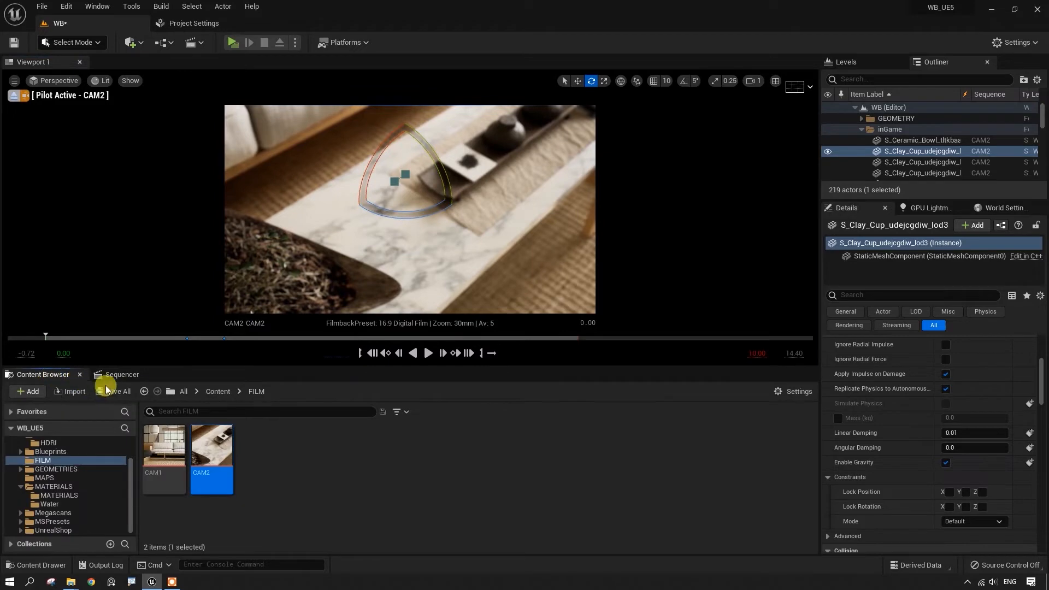
click(111, 391)
click(587, 417)
click(122, 375)
drag(276, 412, 434, 424)
click(349, 268)
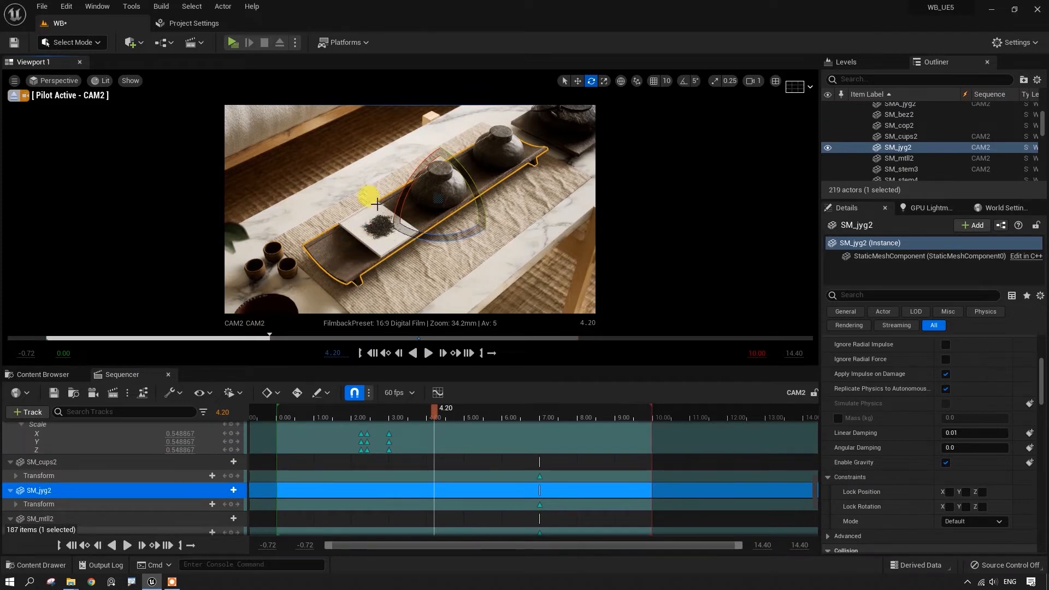
click(504, 141)
ctrl+click(444, 185)
ctrl+click(376, 245)
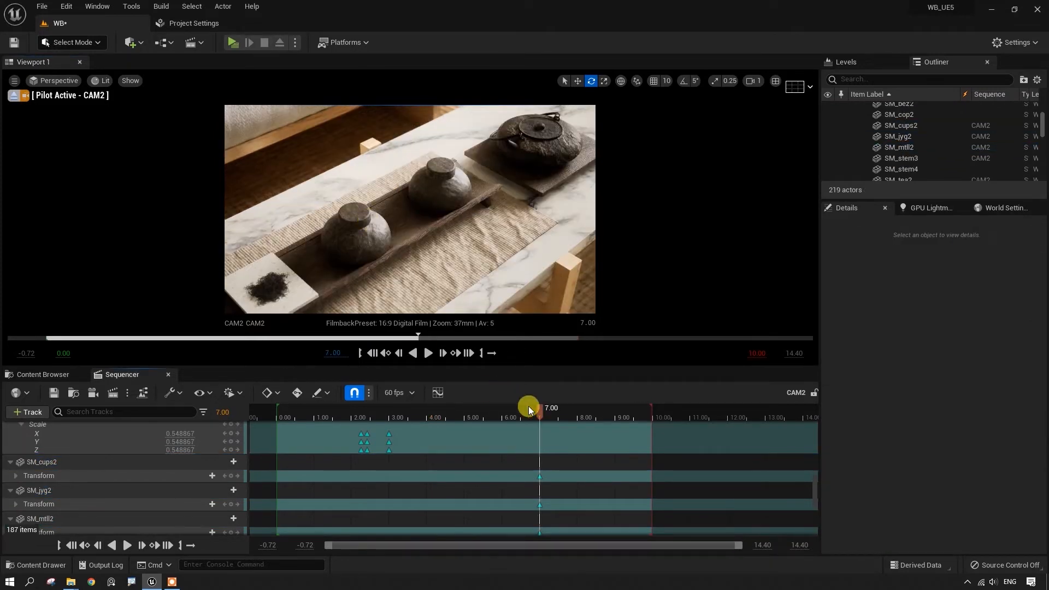
drag(529, 410, 377, 424)
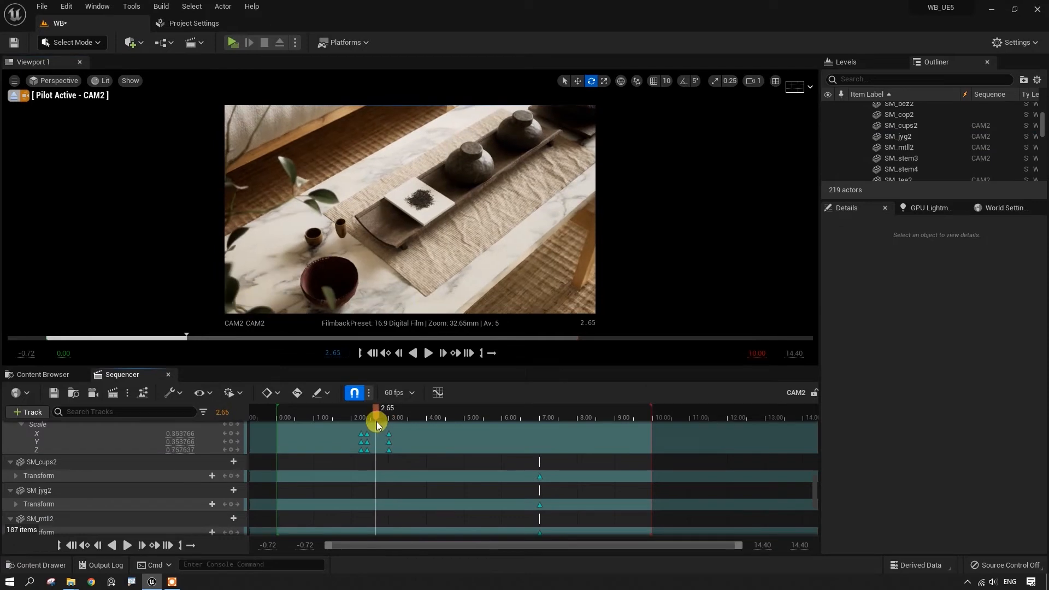
click(398, 213)
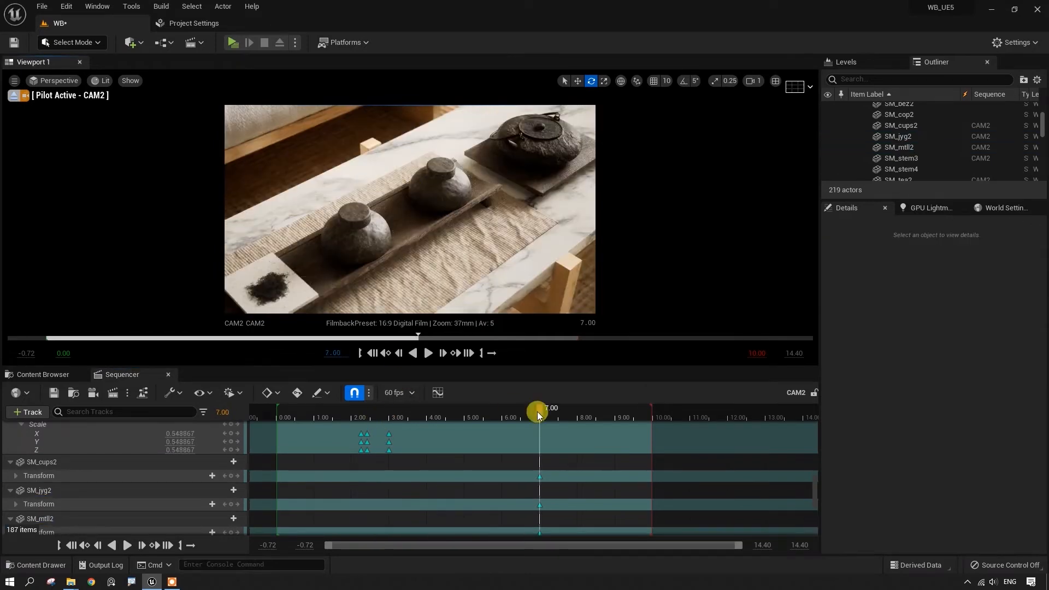
- At 3.50, select SM_mtll2, SM_tea2 and the two round jars on the tray and hide all four objects
drag(538, 416, 408, 413)
click(400, 217)
ctrl+click(411, 227)
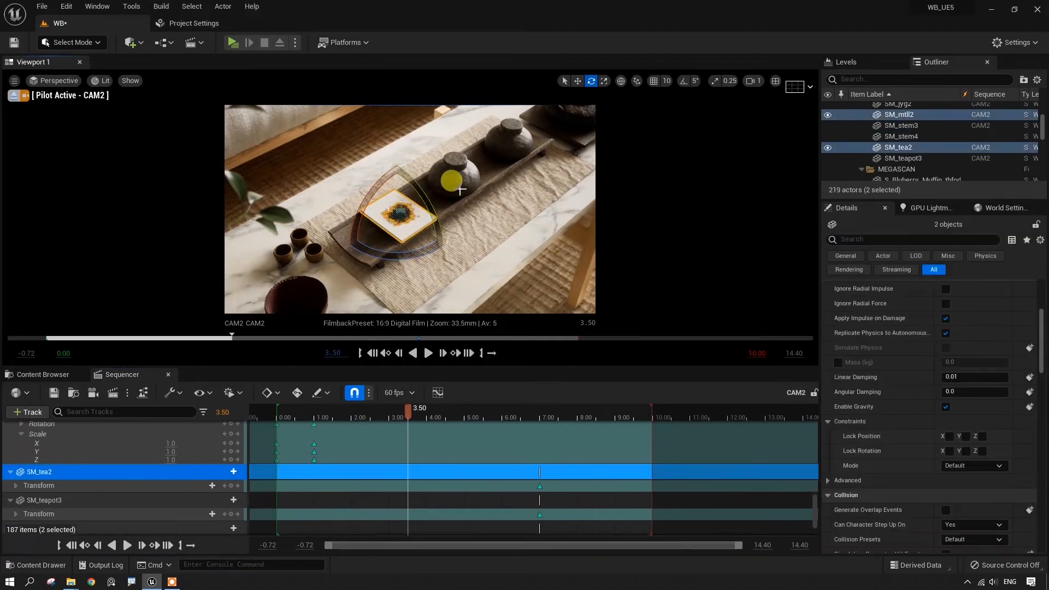
ctrl+click(453, 179)
ctrl+click(509, 137)
click(828, 104)
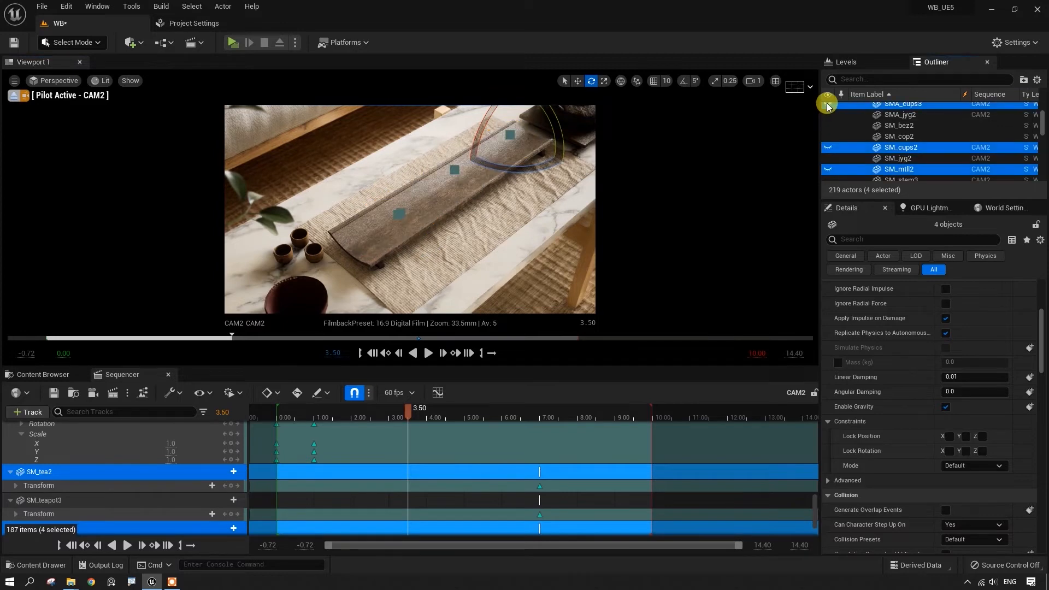
- Select the wooden tray SM_jyg2 and shift its Transform key to 4.60
mouse_move(407, 415)
mouse_down()
mouse_move(359, 423)
mouse_move(419, 427)
mouse_move(351, 432)
mouse_move(408, 430)
mouse_up()
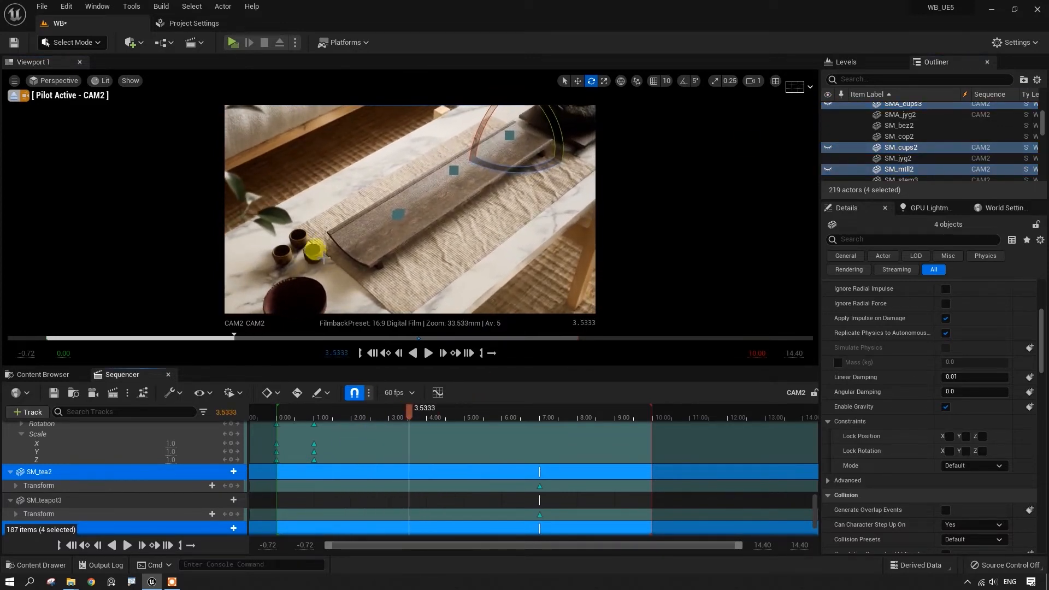
click(421, 201)
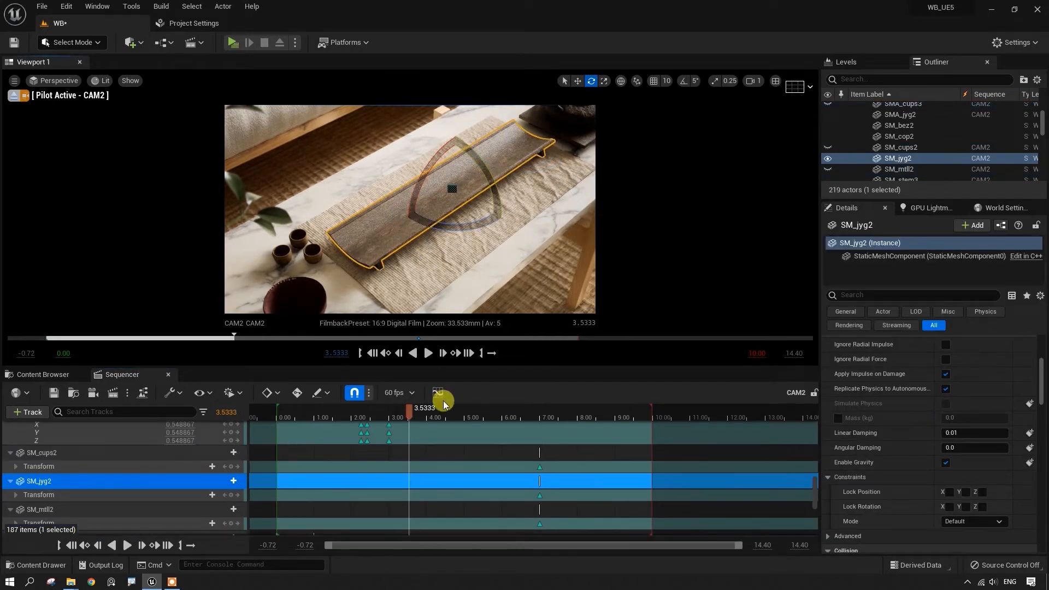
drag(541, 494, 438, 499)
- At 3.4167, raise the wooden tray slightly above the table, key its Transform and shift that key to 3.85
drag(404, 419, 406, 445)
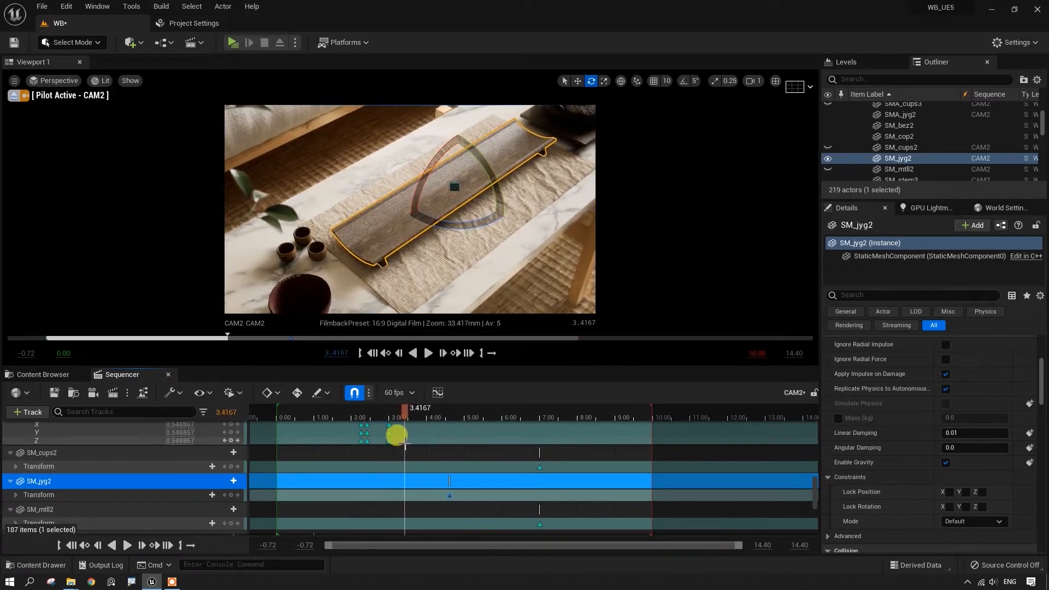
key(w)
drag(453, 159, 459, 129)
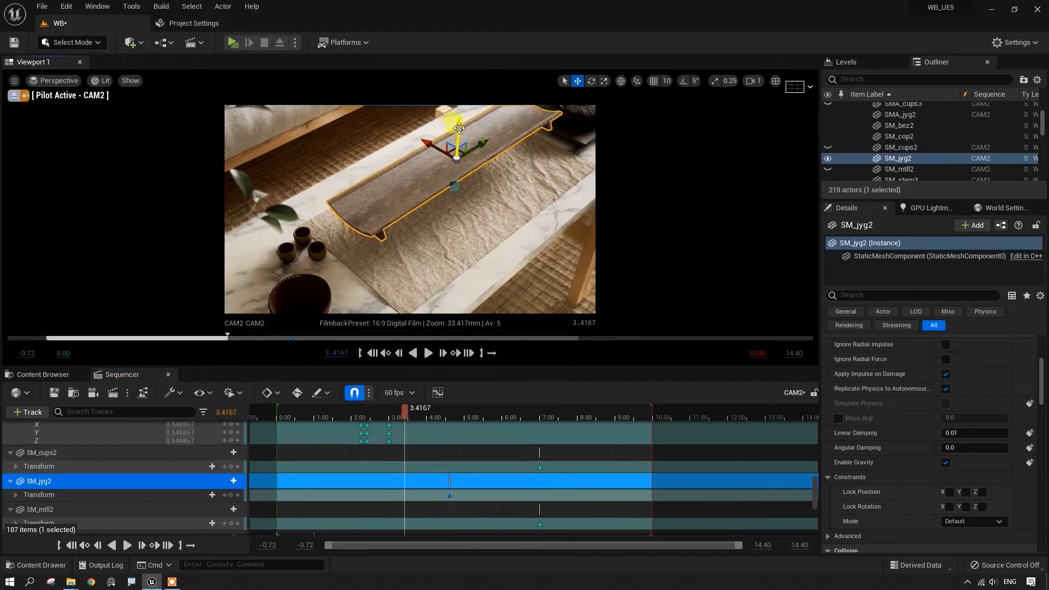
click(405, 411)
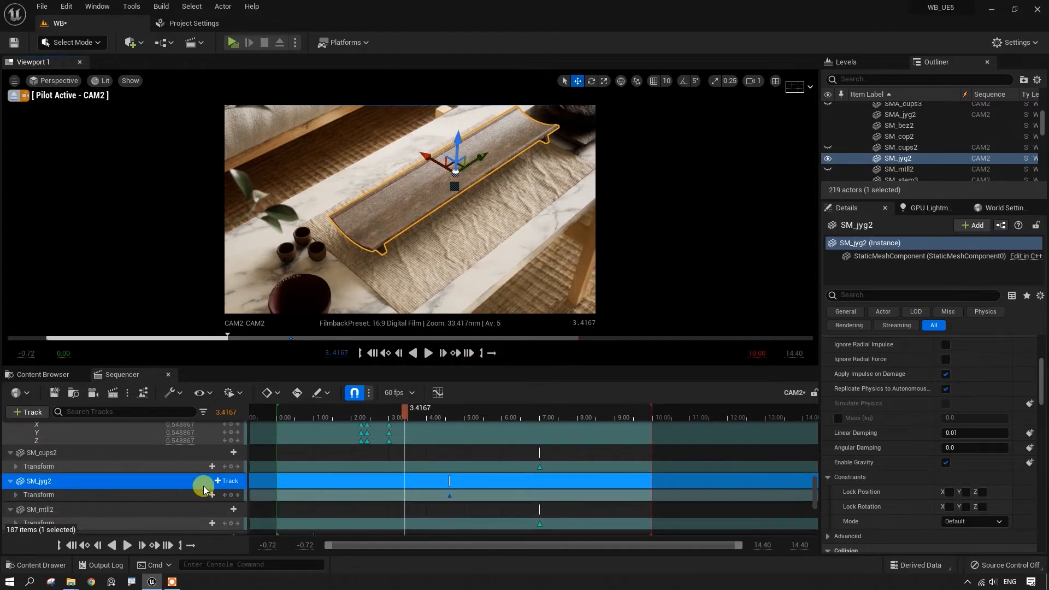
drag(405, 495, 421, 495)
key(ctrl+y)
- At 3.40, key the wooden tray's Scale X, Y and Z at 0
drag(421, 414, 405, 437)
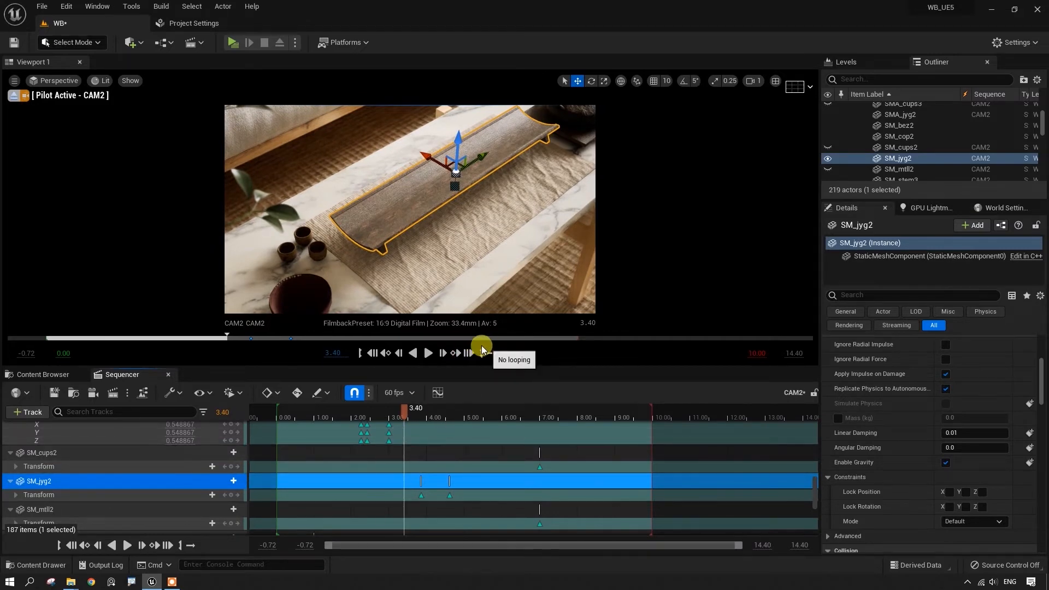
click(15, 493)
scroll(33, 492, down, 1)
double_click(90, 494)
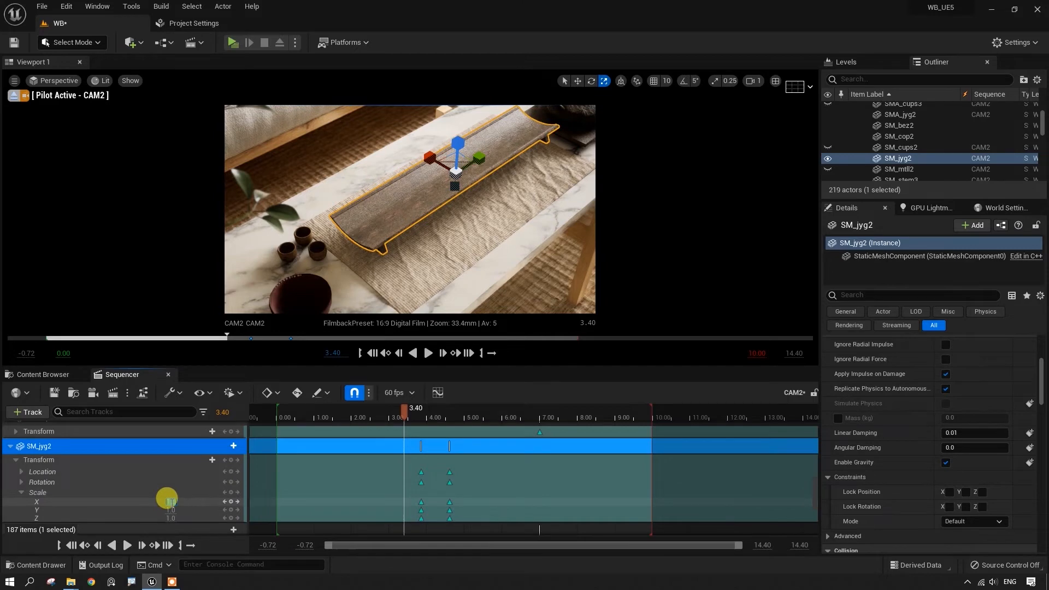
text(0)
key(Tab)
text(0)
key(Tab)
text(0)
key(Return)
- Replay the sequence from before 3.40 to past 4.60 to check the tray growing and settling on the table
drag(405, 415, 363, 417)
click(429, 353)
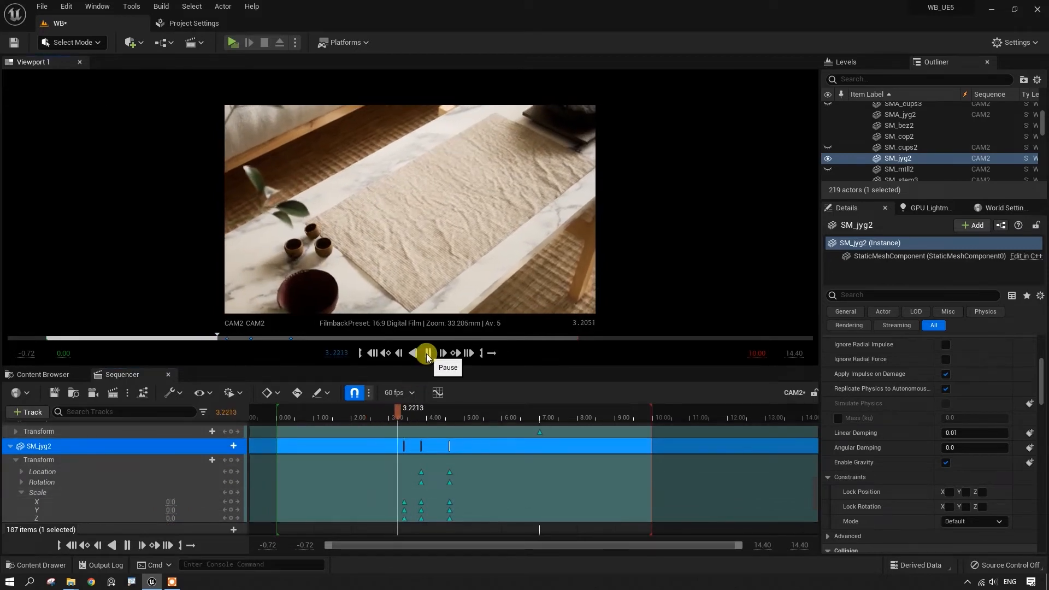
click(451, 413)
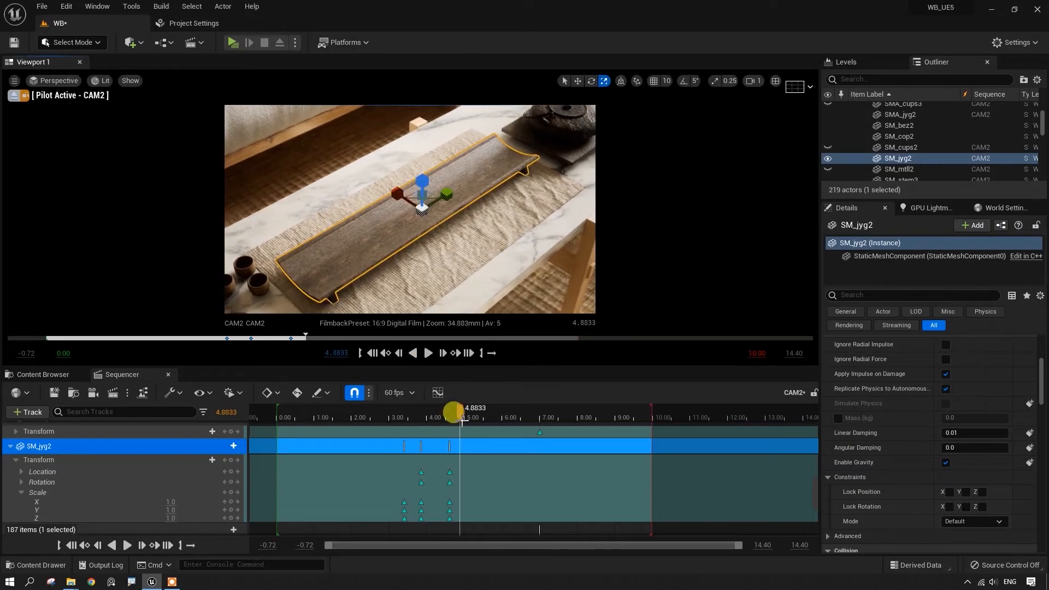
drag(463, 416, 444, 450)
- Set all of SM_jyg2's Transform keys to Cubic (Auto) interpolation and replay the tray's entrance from 3.2833
click(16, 460)
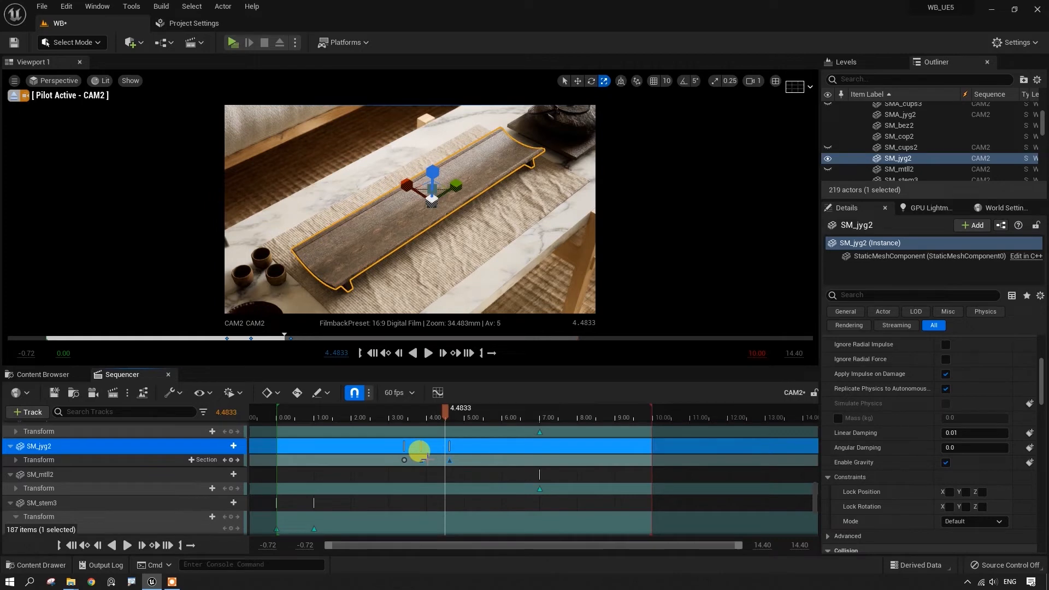
drag(464, 475, 400, 432)
key(1)
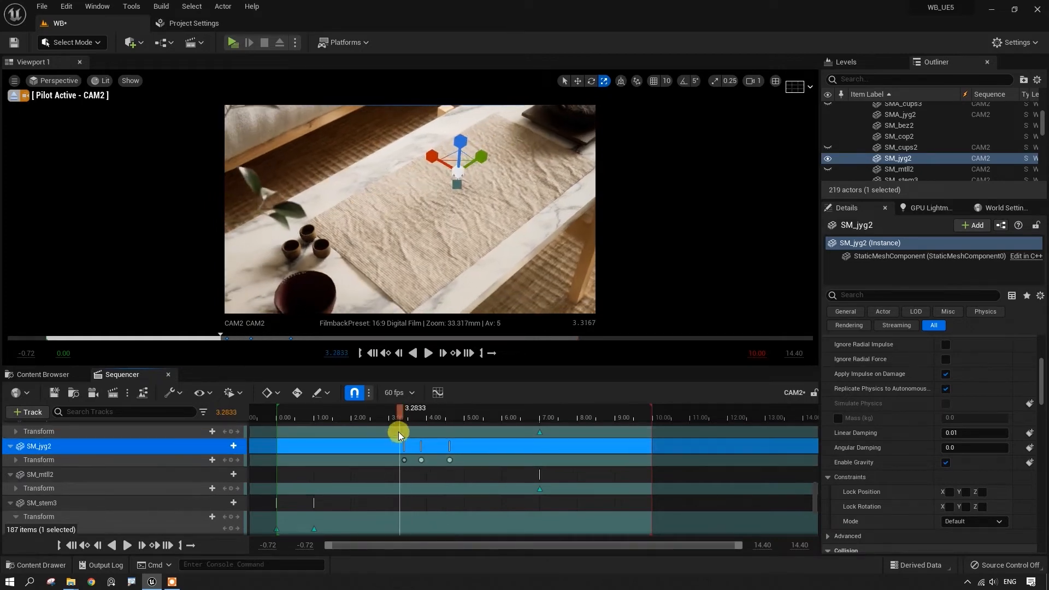
click(428, 353)
drag(477, 448, 421, 444)
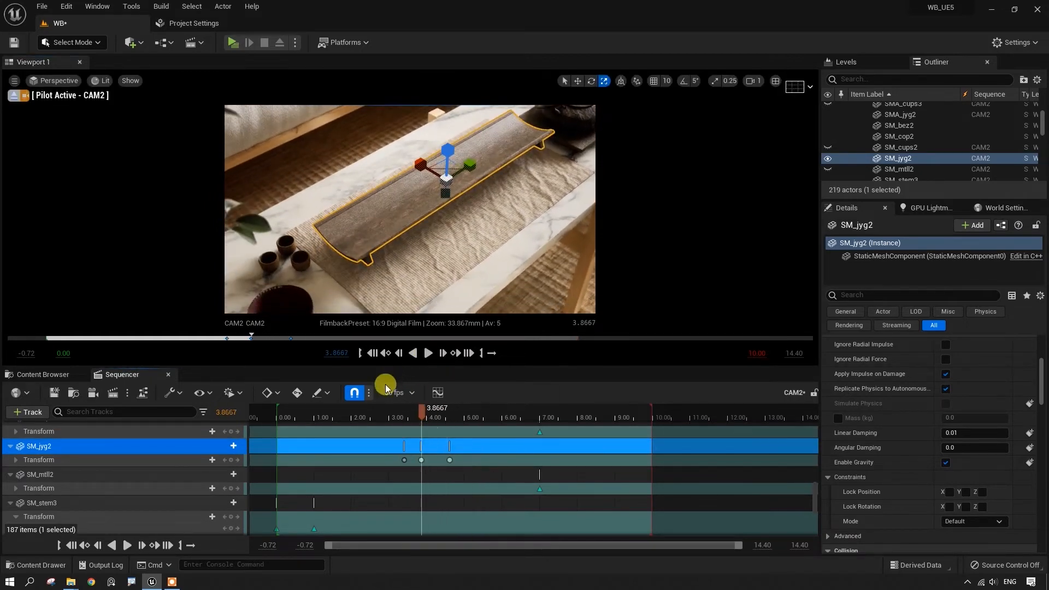
- Open the tray's animation curves and bend the Location Z curve upward between its 3.85 and 4.60 keys
click(435, 394)
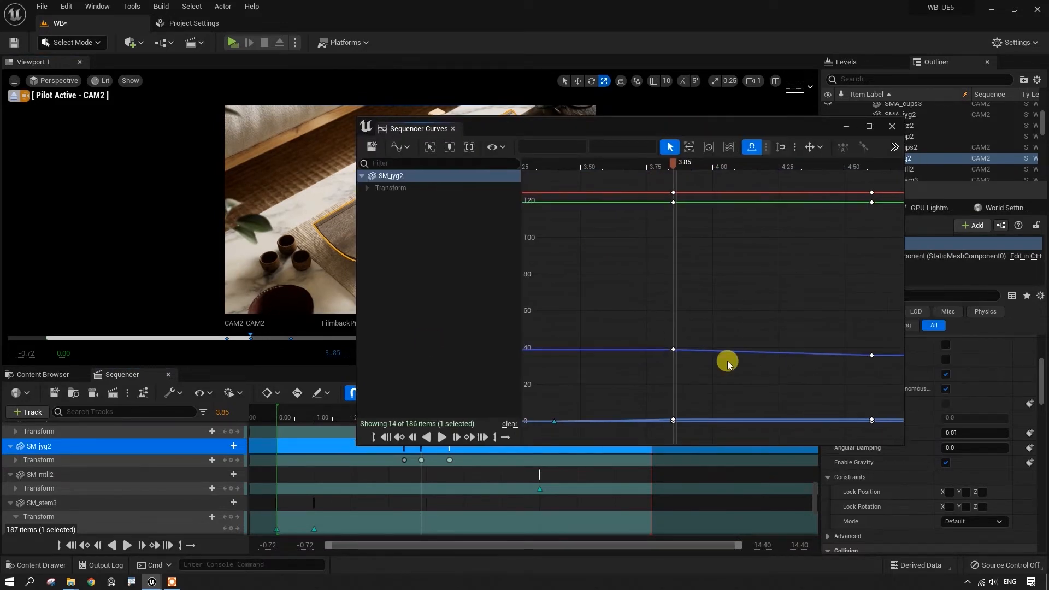
key(f)
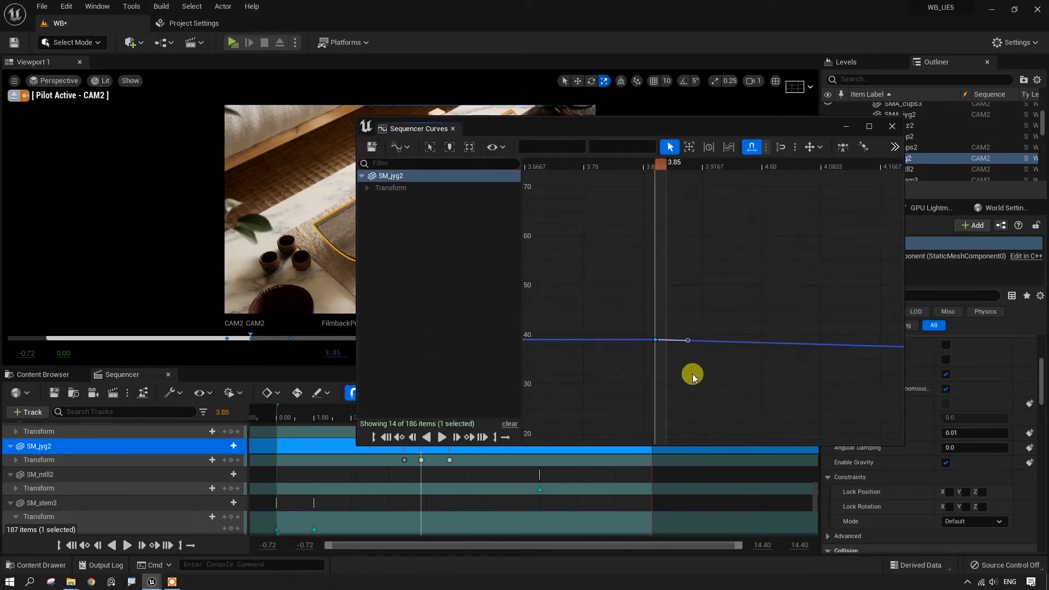
drag(689, 346, 687, 337)
right_drag(774, 294, 612, 292)
scroll(612, 293, down, 1)
click(869, 347)
scroll(684, 351, down, 6)
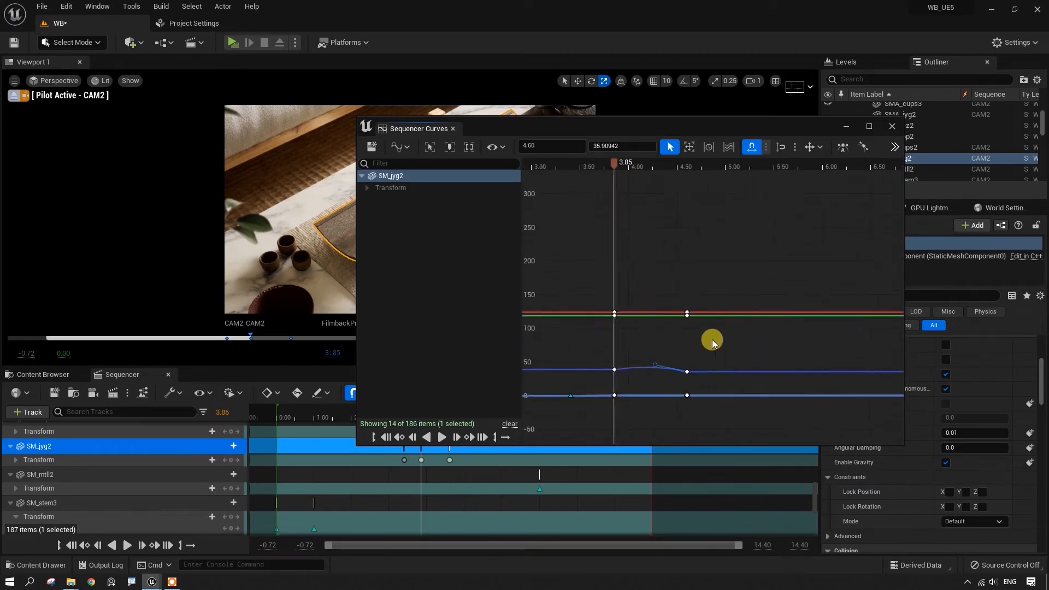
- Move the curve window clear of the viewport and replay the tray's entrance from 3.30
drag(560, 127, 854, 99)
drag(426, 418, 401, 446)
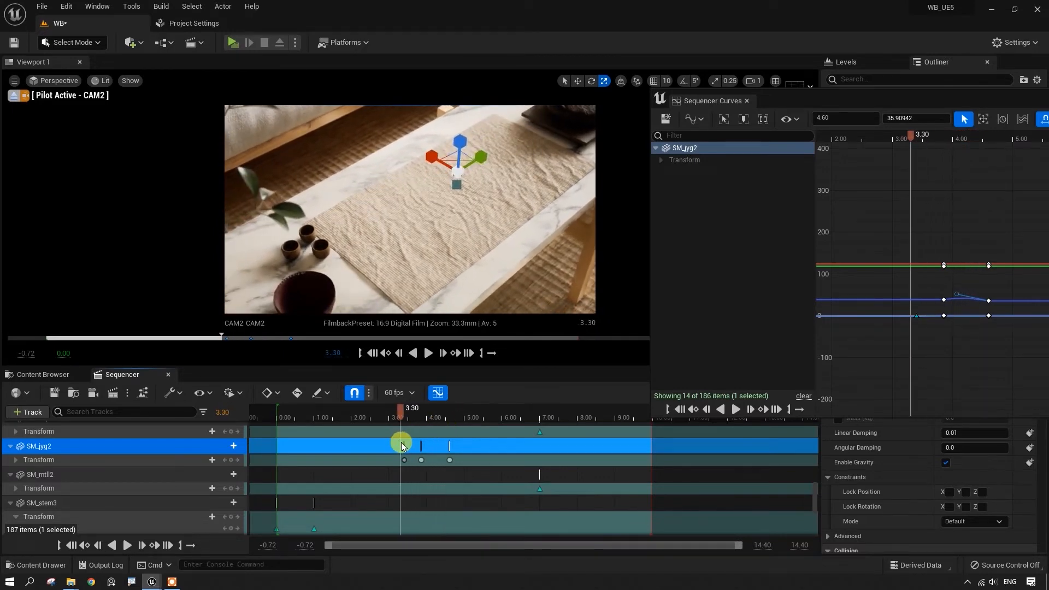
click(427, 358)
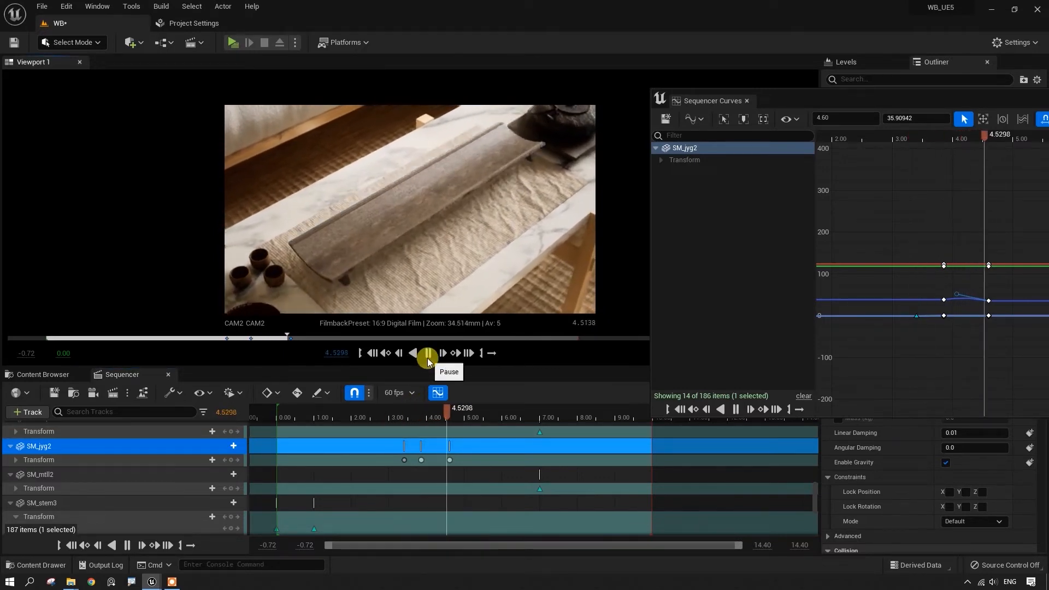
click(427, 358)
drag(457, 422, 411, 440)
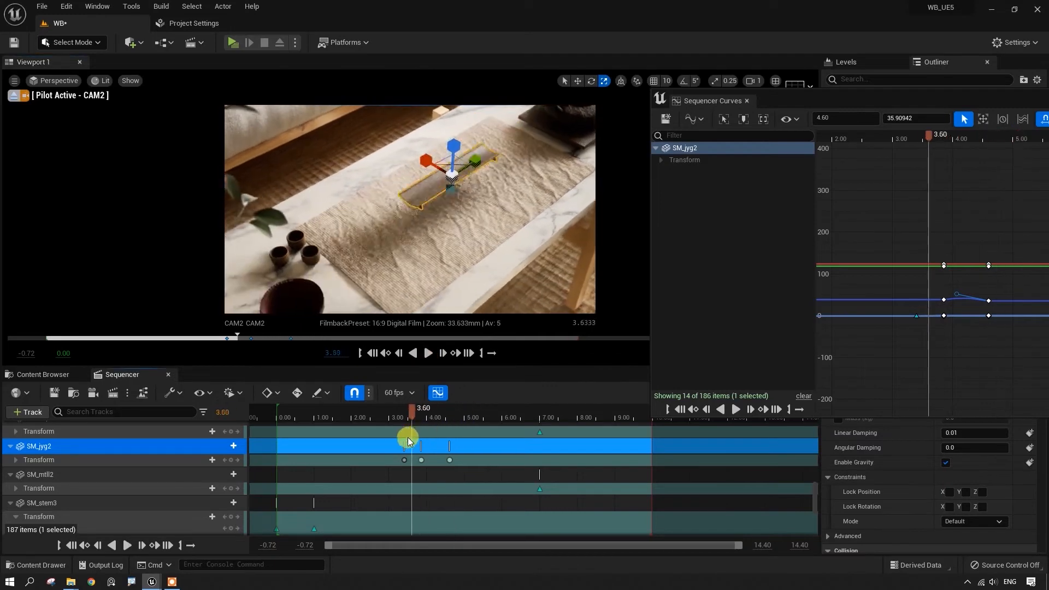
- Adjust the tangent at the tray's 3.85 Location Z key and replay the motion to check the drop
scroll(940, 301, up, 5)
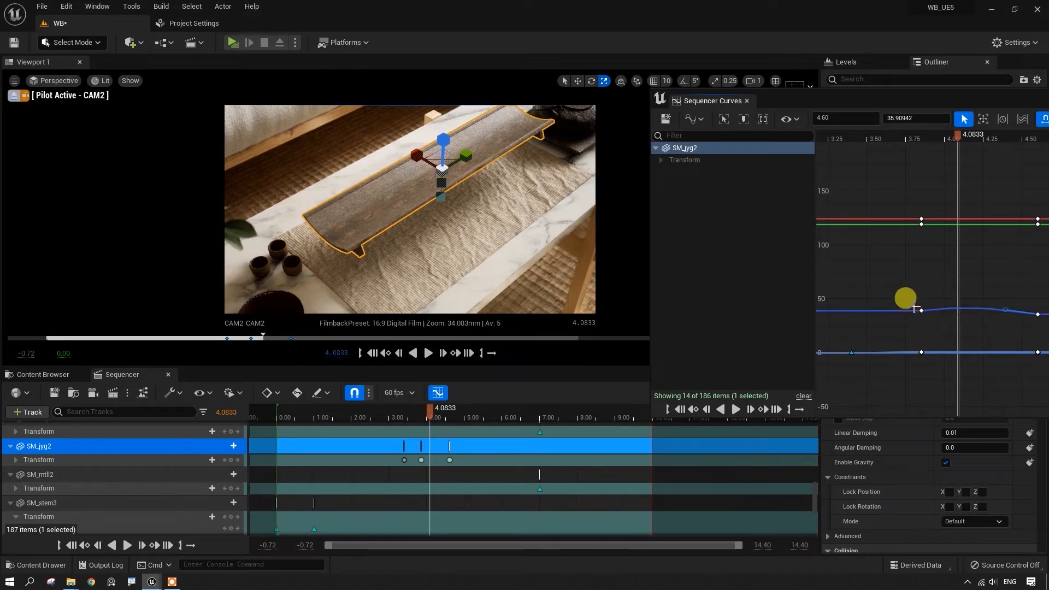
mouse_move(953, 309)
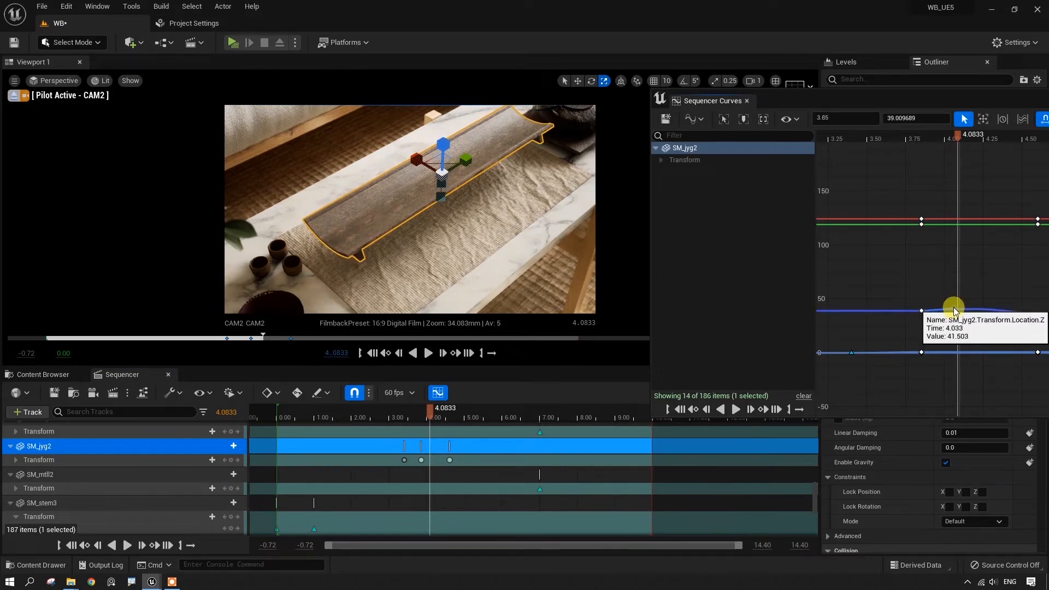
drag(422, 418, 444, 440)
click(429, 354)
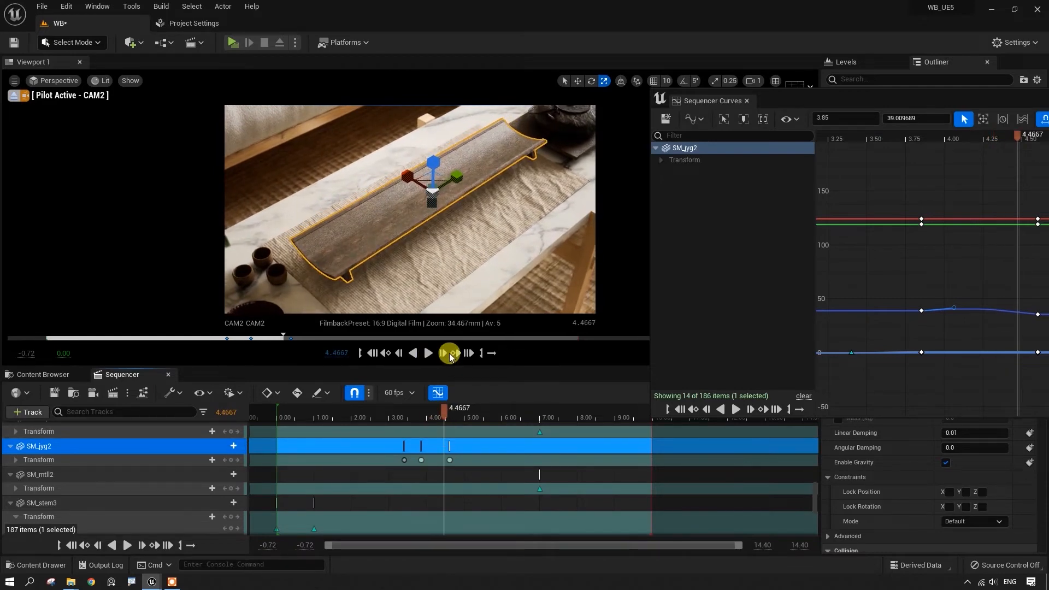
- Copy the tray's 4.60 Transform key, close the curve window and paste the key at 5.0833
click(456, 354)
click(449, 460)
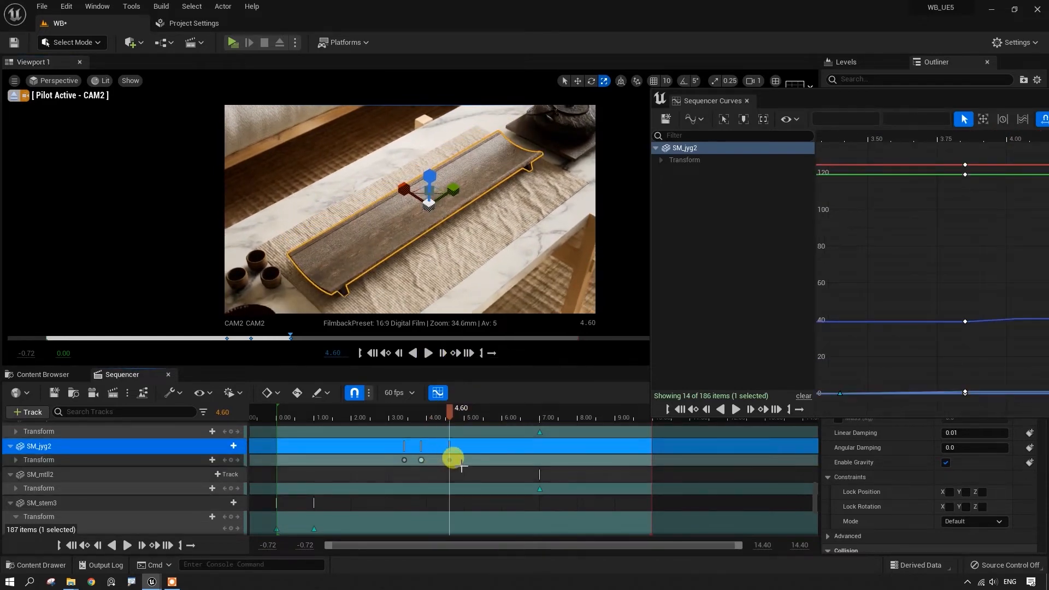
drag(931, 101, 749, 115)
click(1011, 114)
drag(448, 415, 464, 468)
key(ctrl+v)
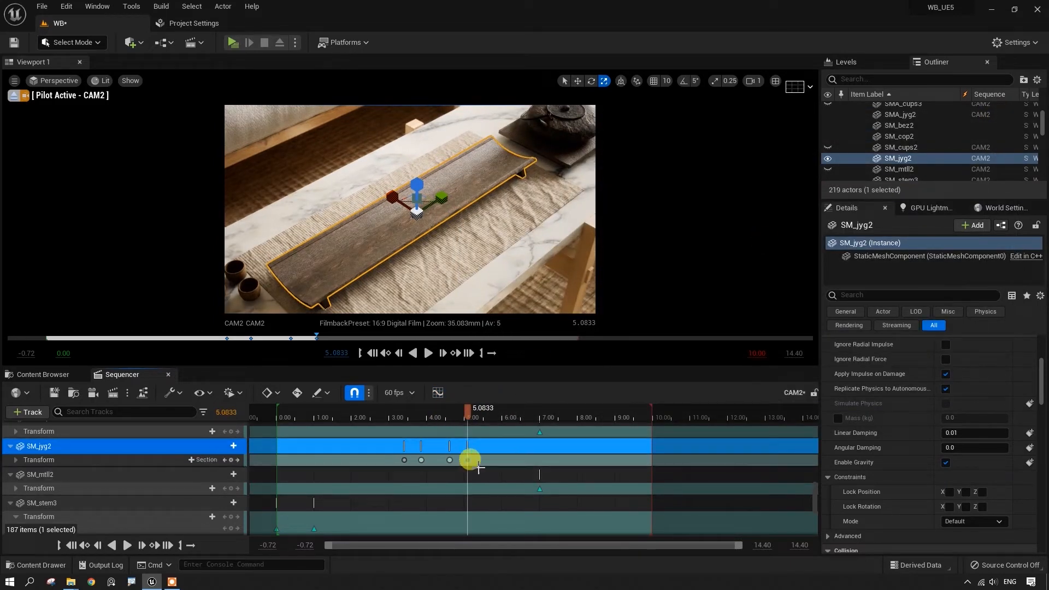
- Add tray Transform keys at 4.7667 and 4.9167 and replay the entrance from before 3.40
drag(466, 414, 457, 436)
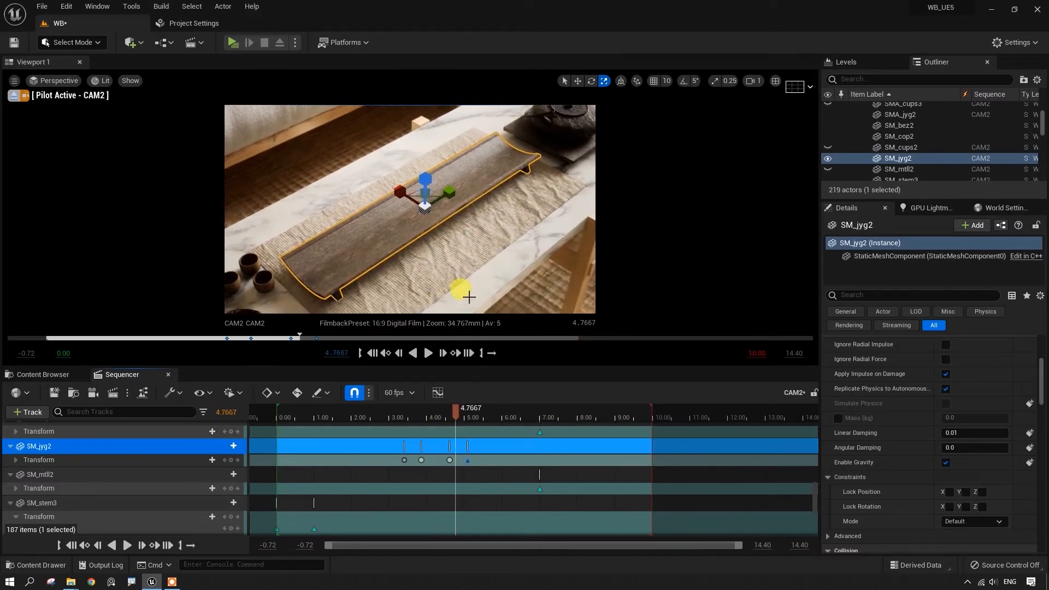
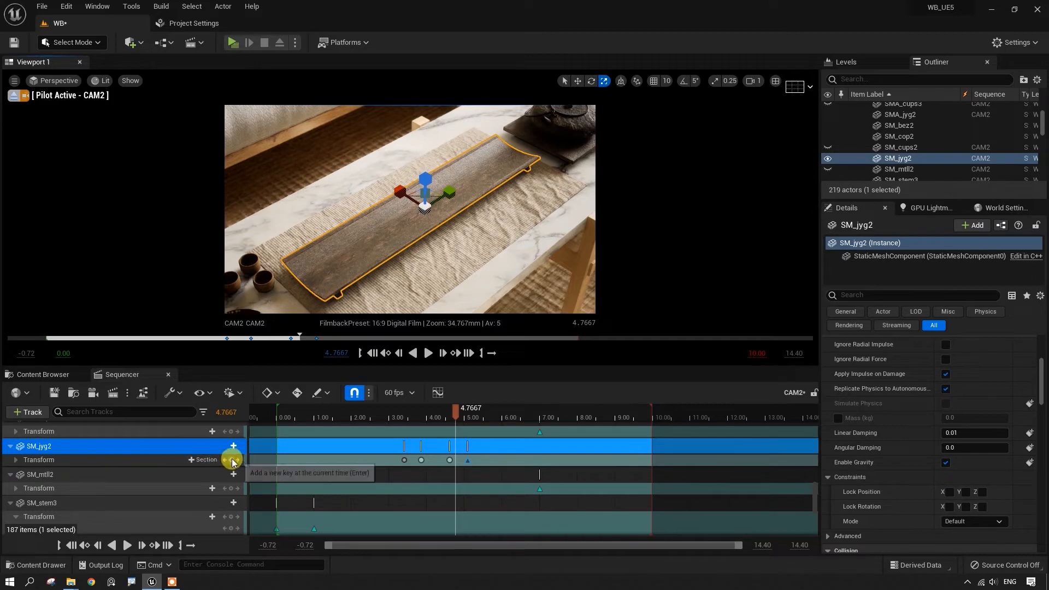
ctrl+scroll(461, 461, up, 5)
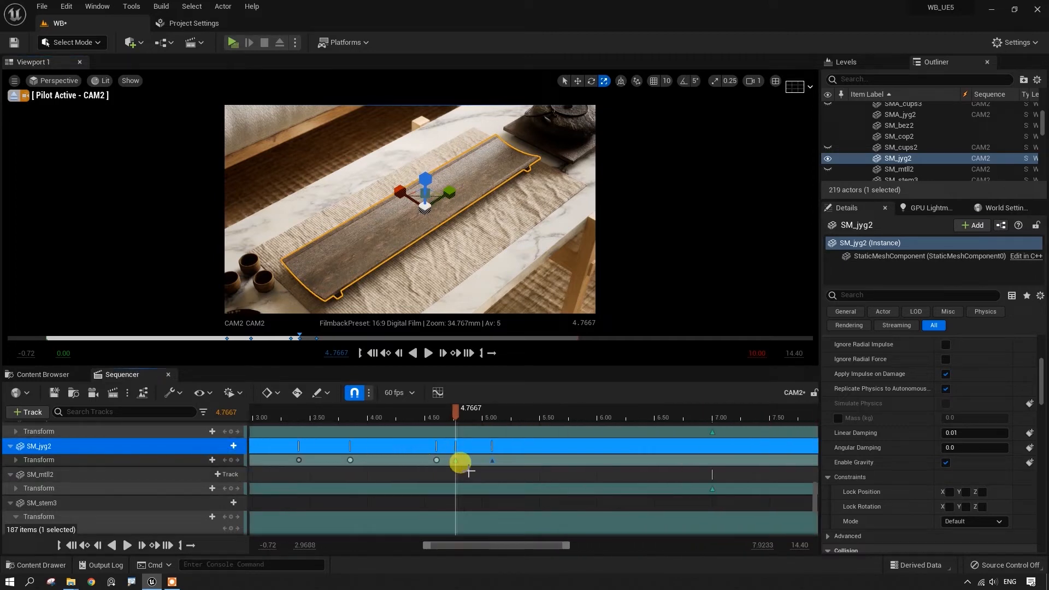
drag(454, 412, 474, 418)
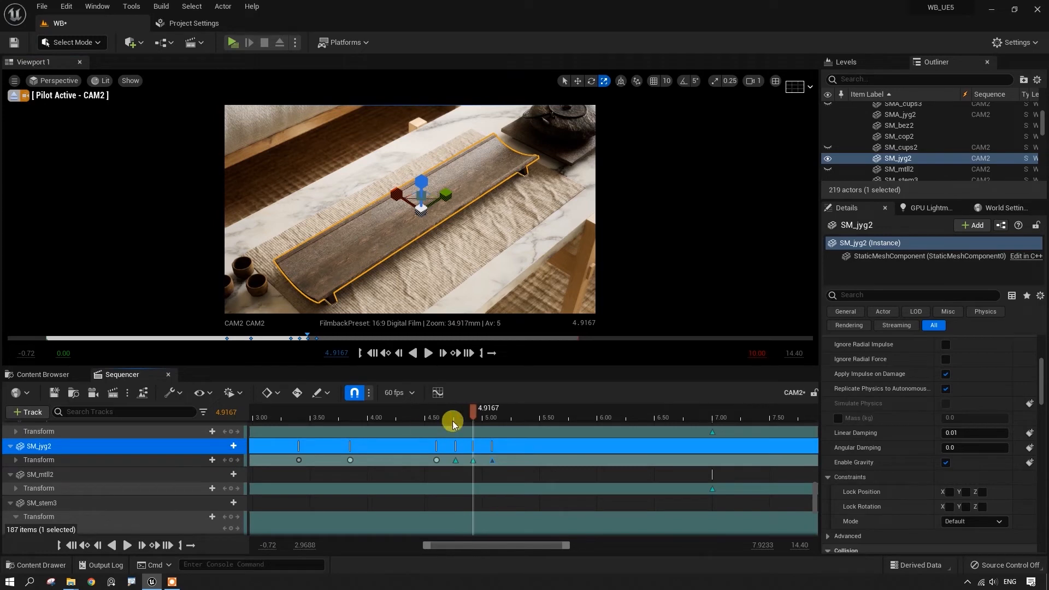
drag(453, 423, 261, 457)
click(428, 353)
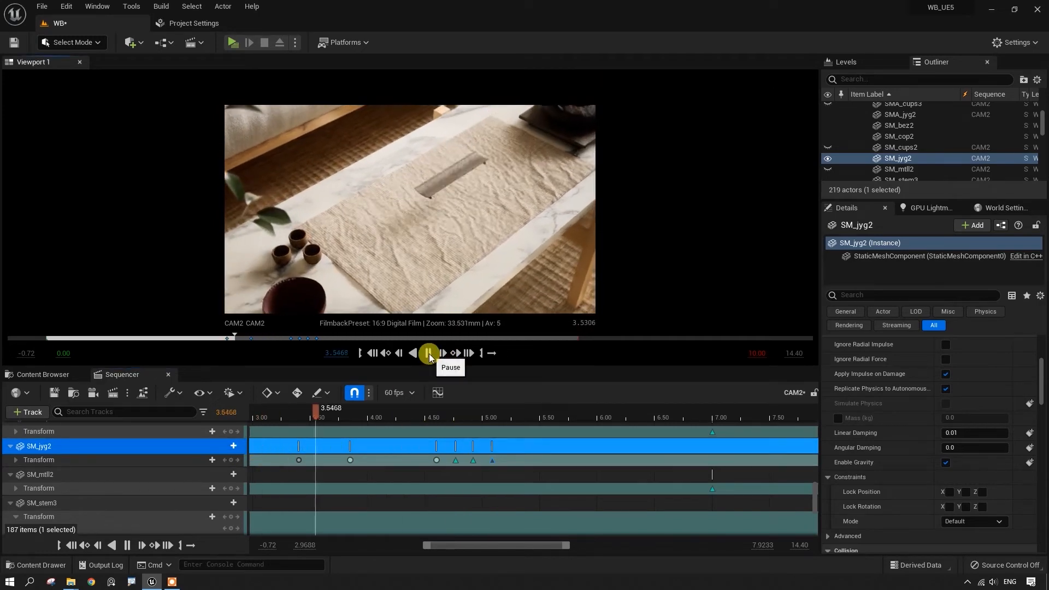
- Stop the replay of the tray's entrance, scrub back to 3.7333 and save all modified content
click(428, 353)
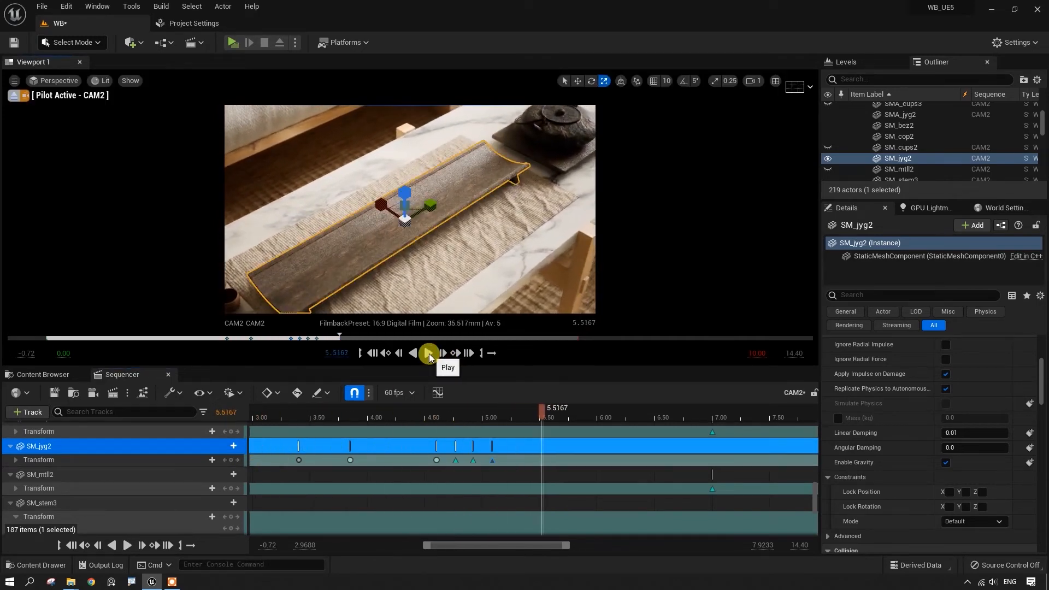
drag(541, 414, 337, 437)
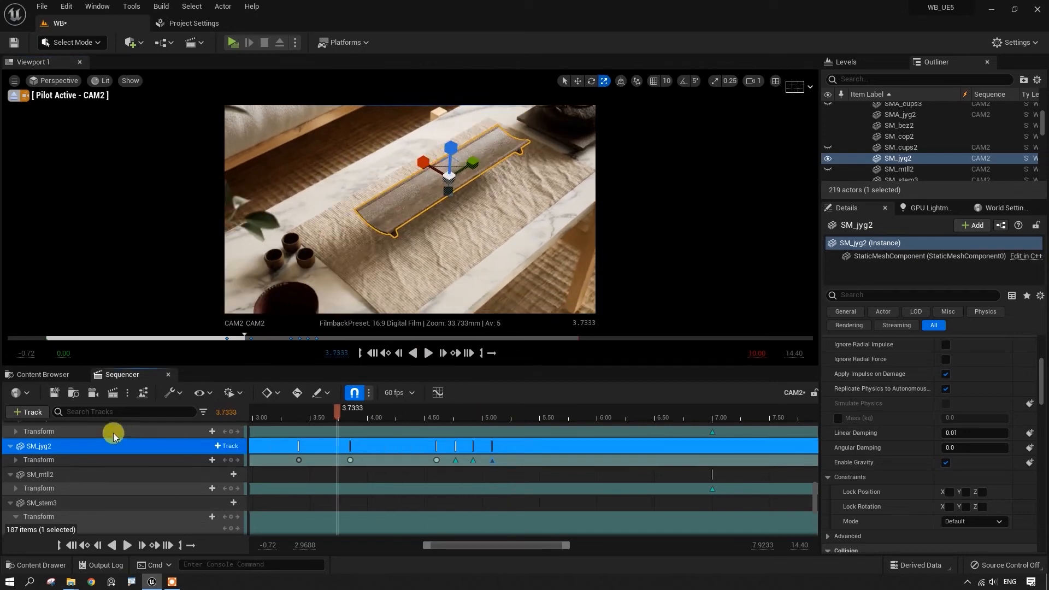
click(45, 374)
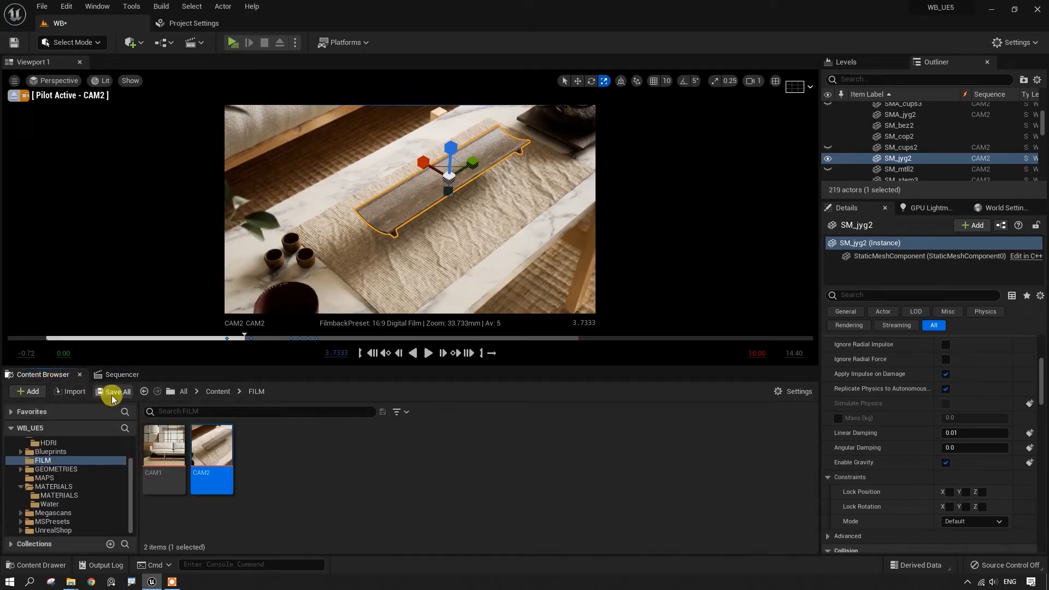
click(113, 393)
click(589, 419)
click(122, 374)
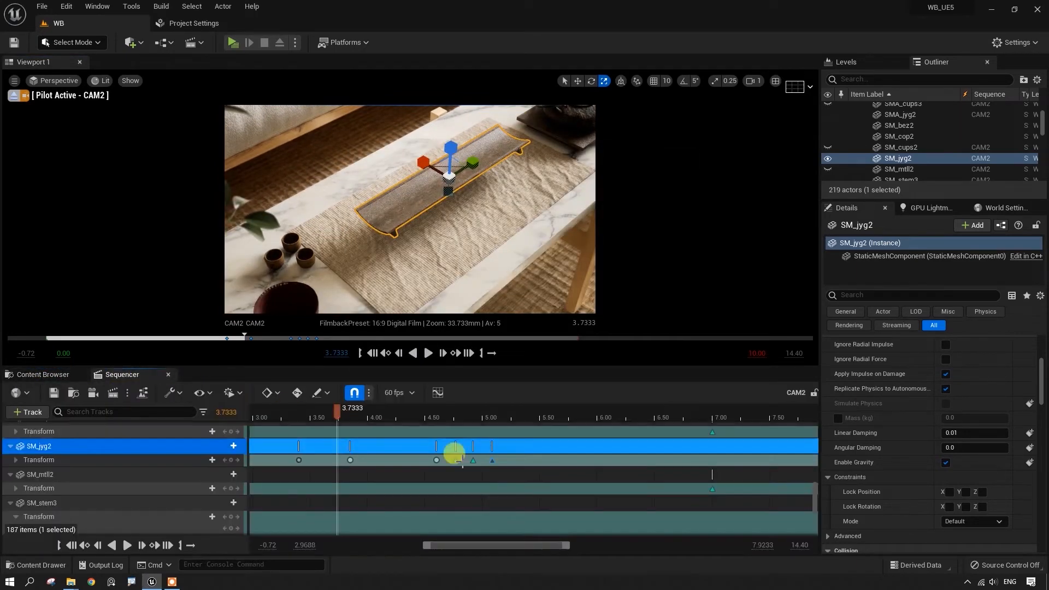
- Go to the tray's 4.7667 key, nudge the tray slightly upward and re-key its Transform
click(379, 420)
drag(379, 421, 447, 430)
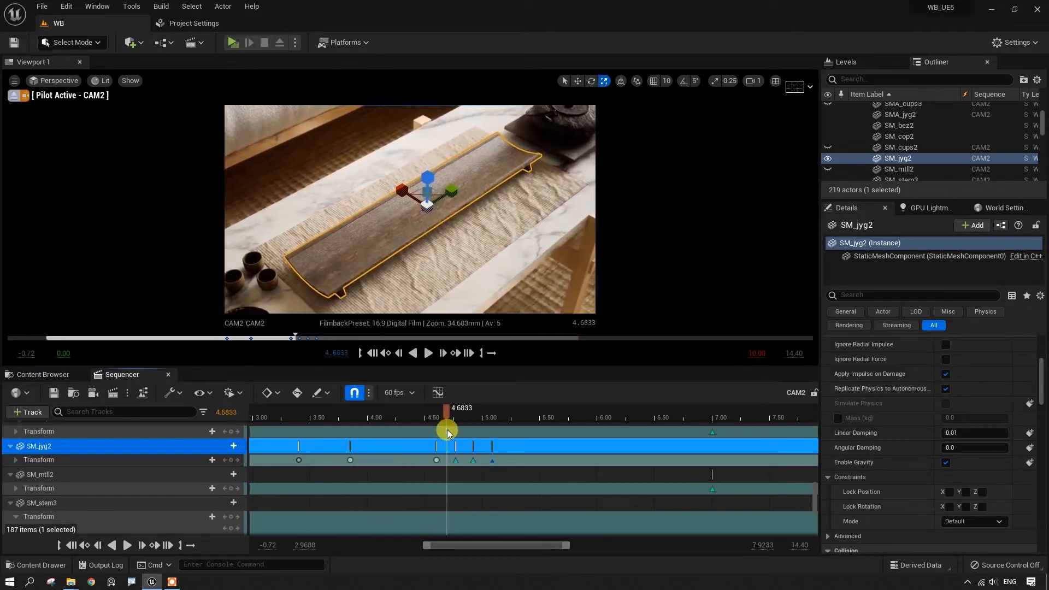
click(455, 353)
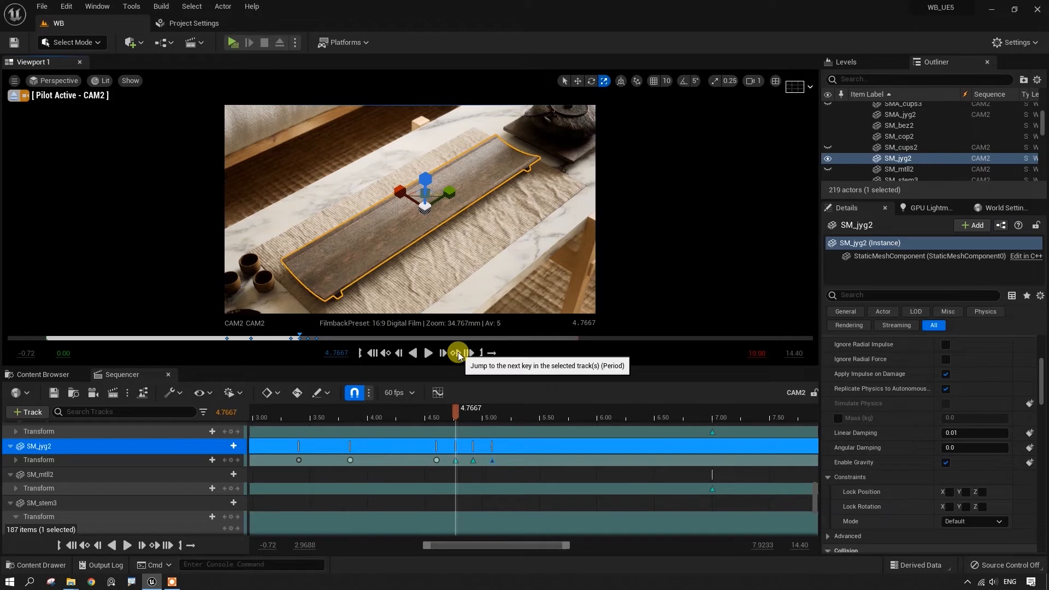
click(456, 353)
click(387, 353)
click(387, 353)
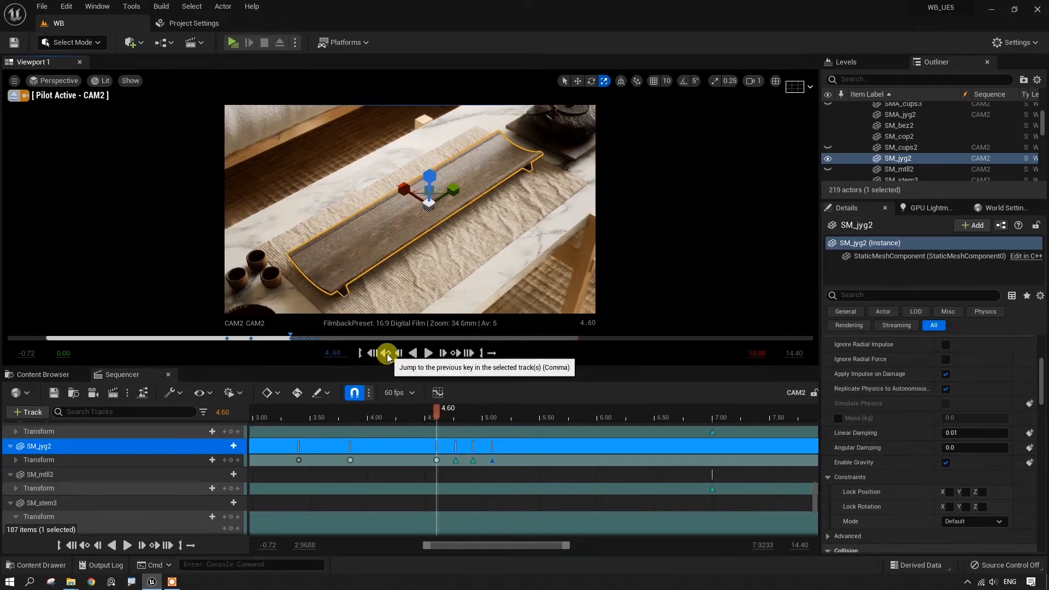
click(457, 354)
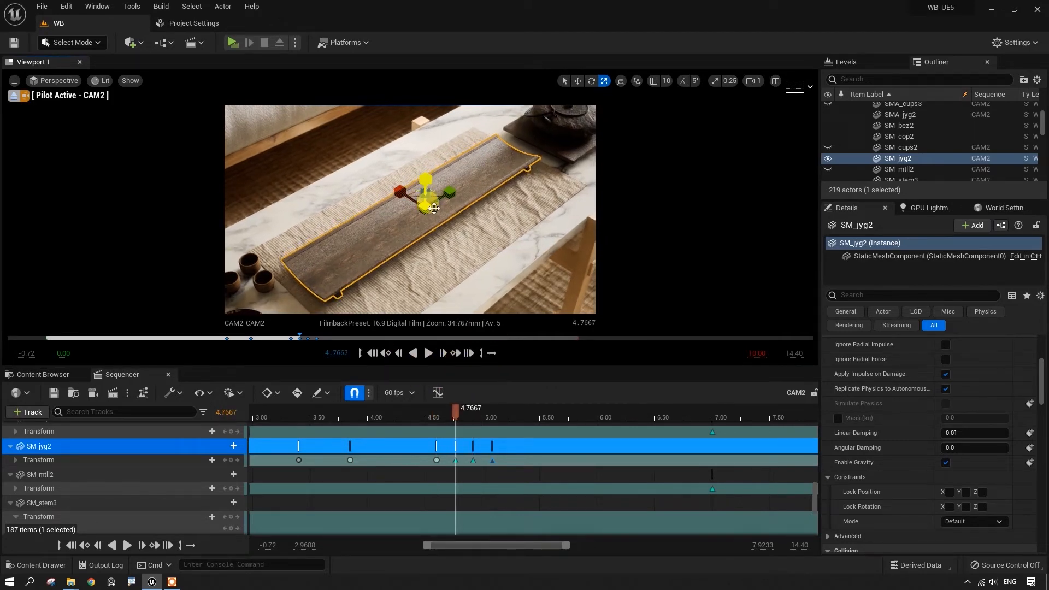
drag(425, 180, 426, 178)
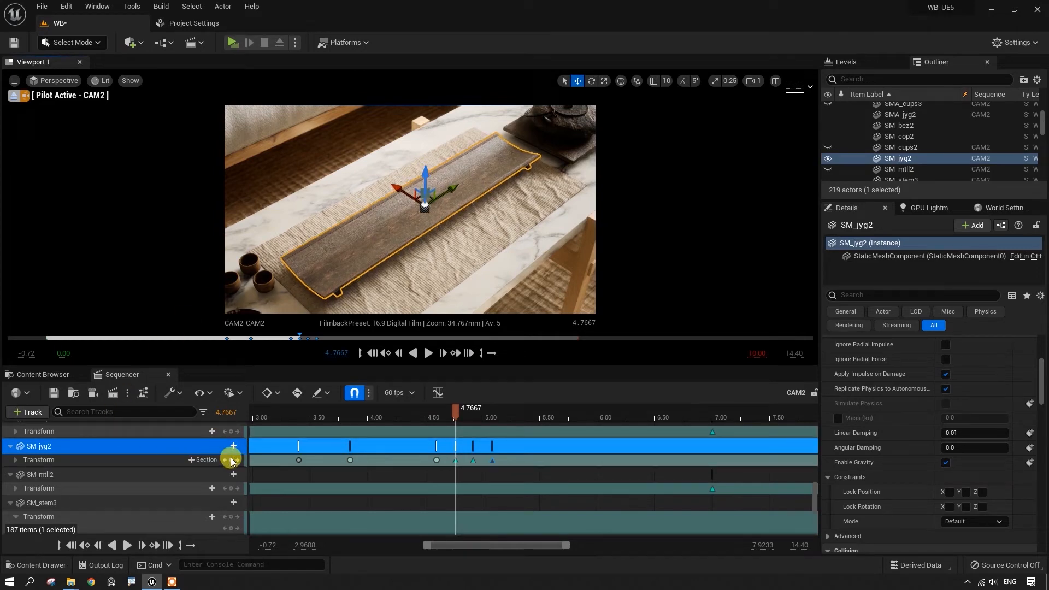
click(234, 460)
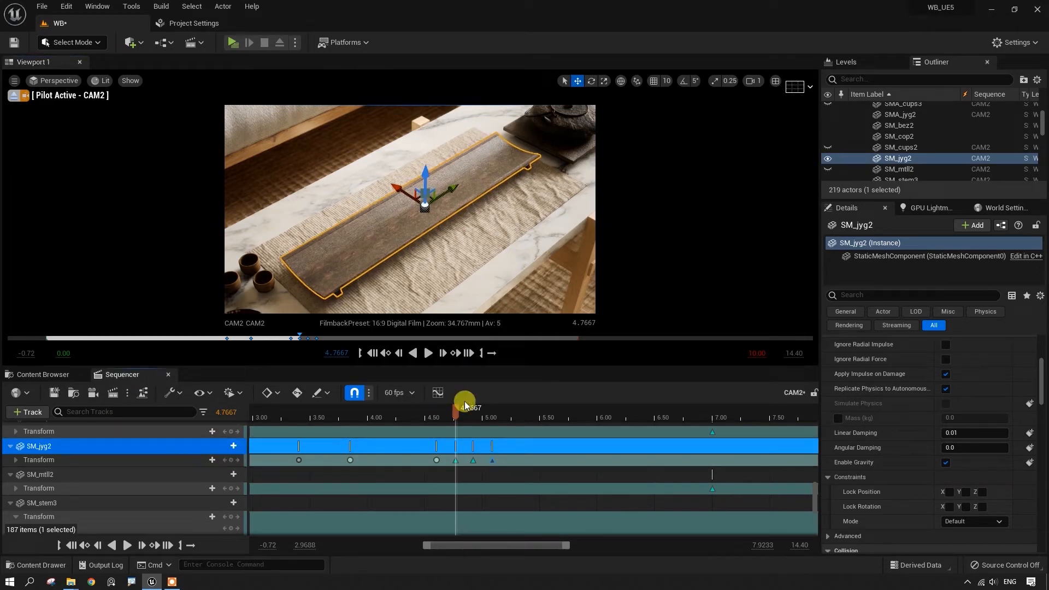
- Check the tray's neighbouring keys and replay its landing from 3.95
click(456, 354)
click(456, 354)
click(388, 354)
click(388, 354)
click(388, 353)
drag(435, 414, 360, 427)
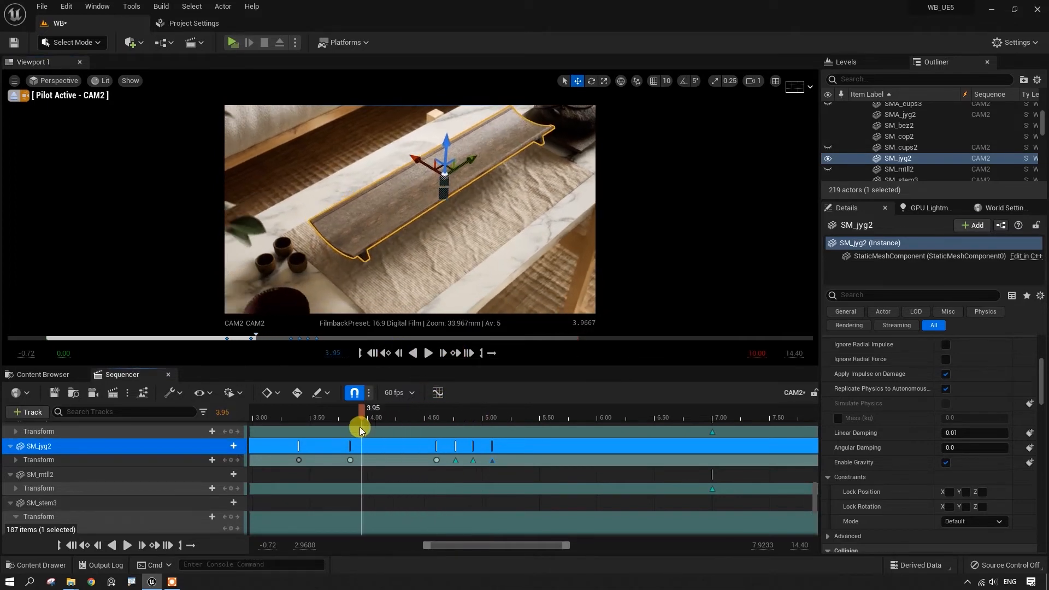
click(428, 353)
click(428, 353)
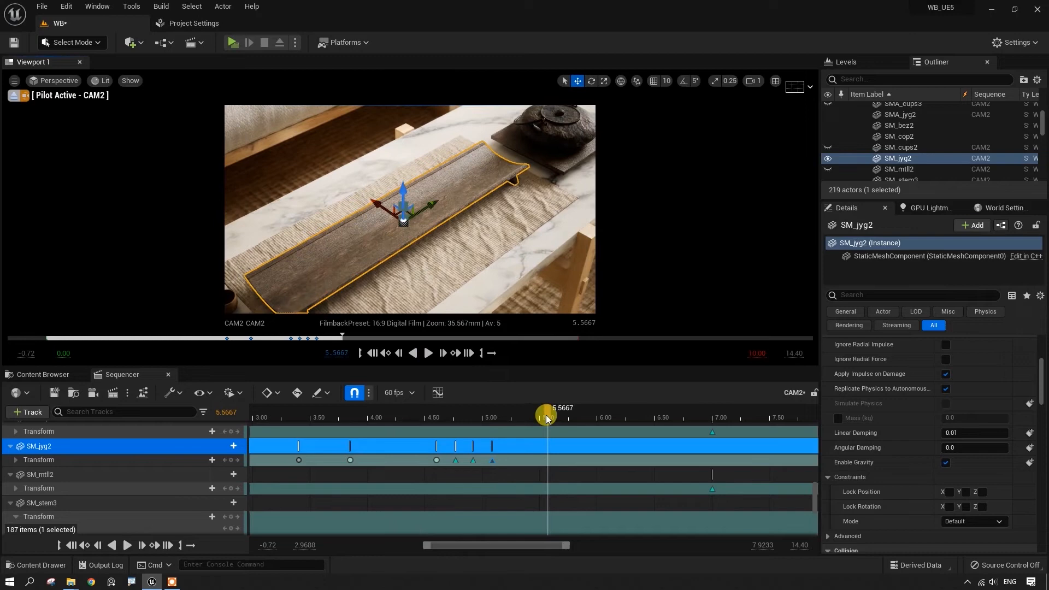
- Unhide the two jars (SMA_cups3 and SM_cups2), the square plate SM_mtll2 and the tea SM_tea2 at 5.10
drag(546, 415, 493, 421)
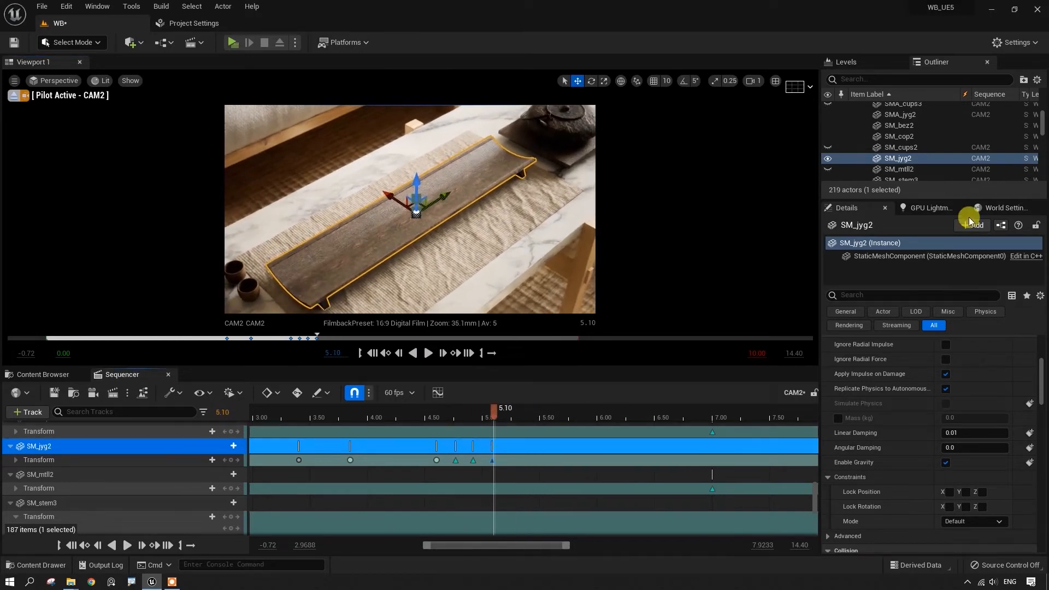
click(829, 147)
scroll(829, 143, up, 1)
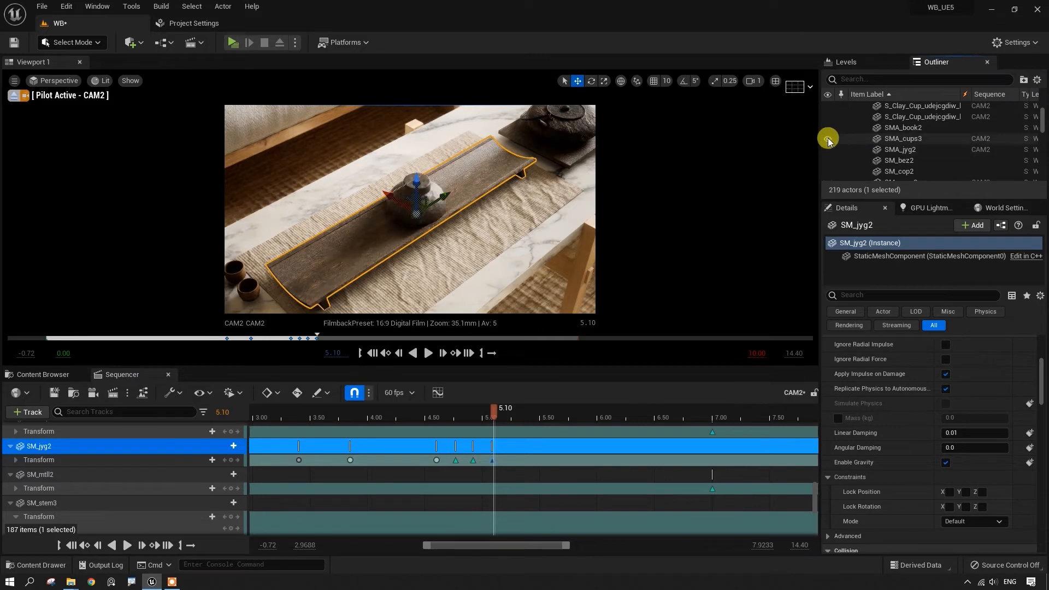
scroll(827, 139, down, 2)
click(830, 147)
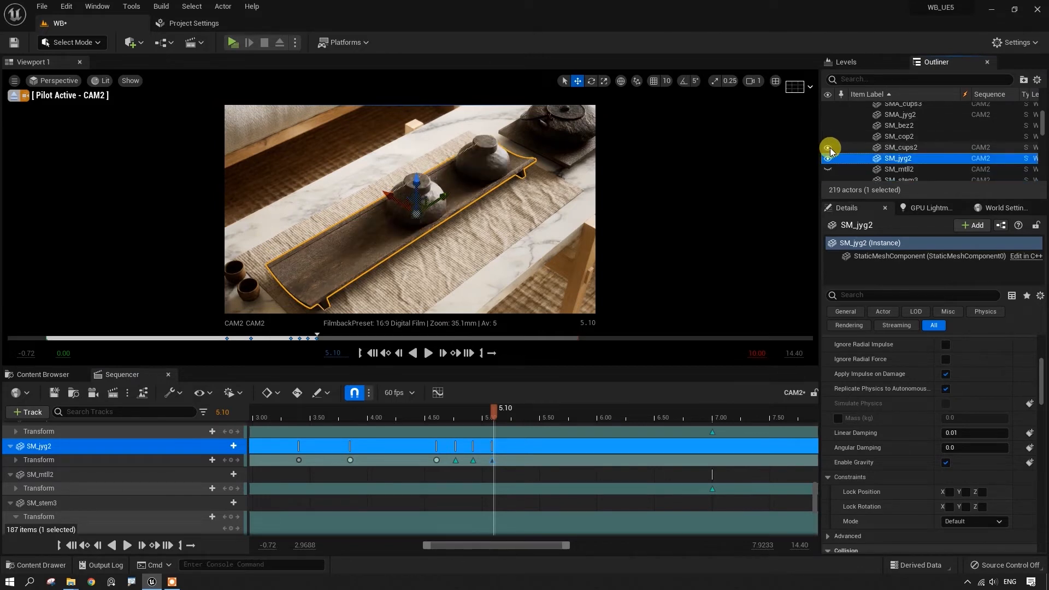
scroll(830, 149, down, 1)
click(829, 152)
scroll(829, 154, down, 1)
click(828, 166)
- Select the square plate SM_mtll2 and move its Transform key from 7.00 to 5.2167
drag(375, 426, 501, 432)
click(316, 250)
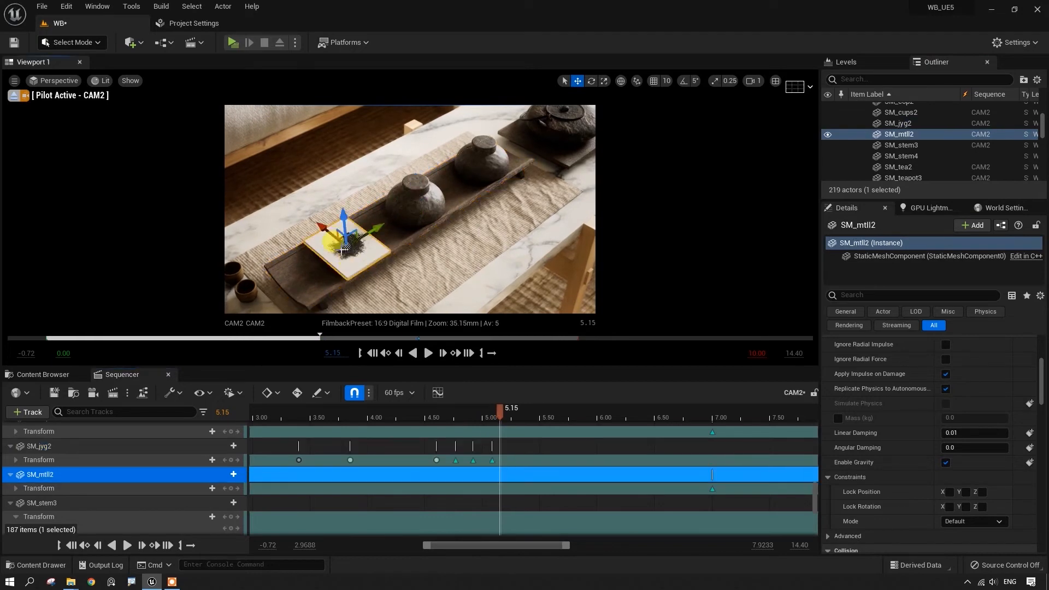
drag(503, 408, 480, 425)
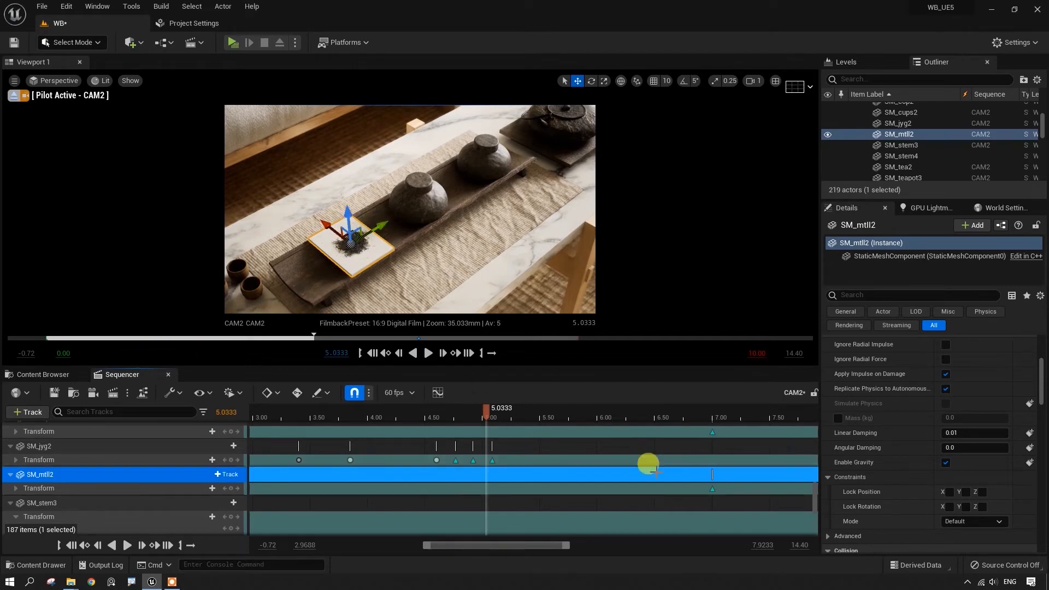
drag(712, 488, 508, 503)
- At 4.65, slide the square plate off the tray past its near end and add a Transform key
drag(507, 415, 442, 434)
drag(407, 219, 257, 308)
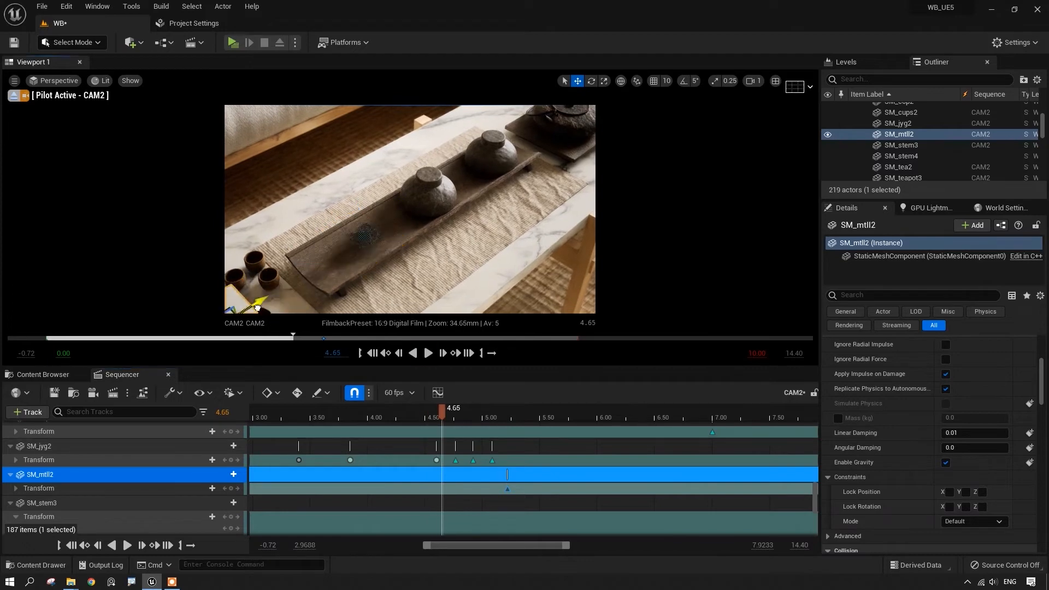
click(232, 489)
- Replay and scrub the square plate's slide onto the tray, returning to its 4.65 key to check the start position
drag(442, 414, 361, 418)
click(429, 353)
drag(558, 414, 394, 413)
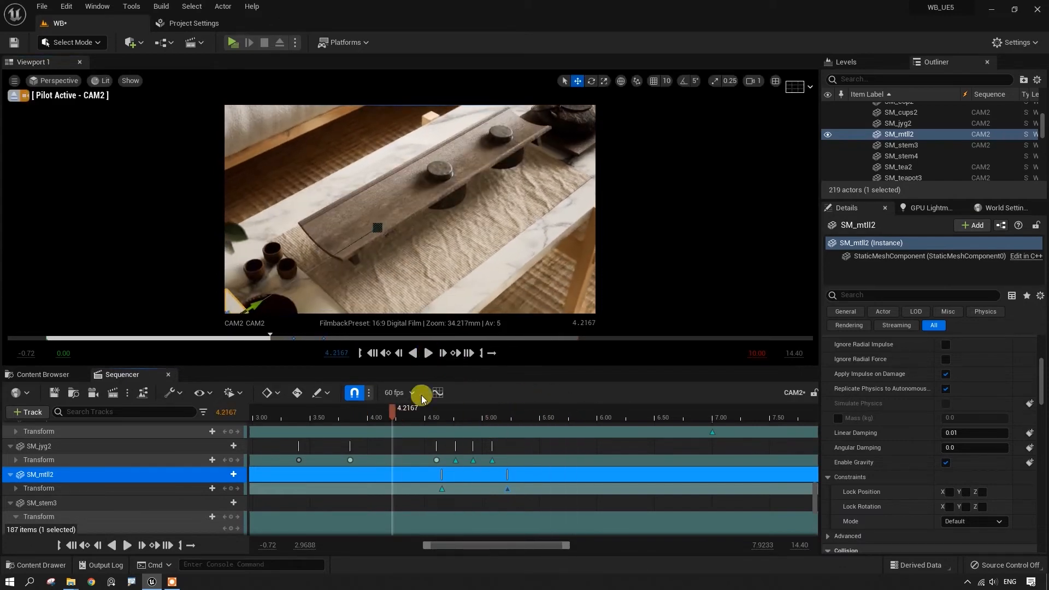
click(425, 357)
click(425, 357)
drag(562, 411, 425, 429)
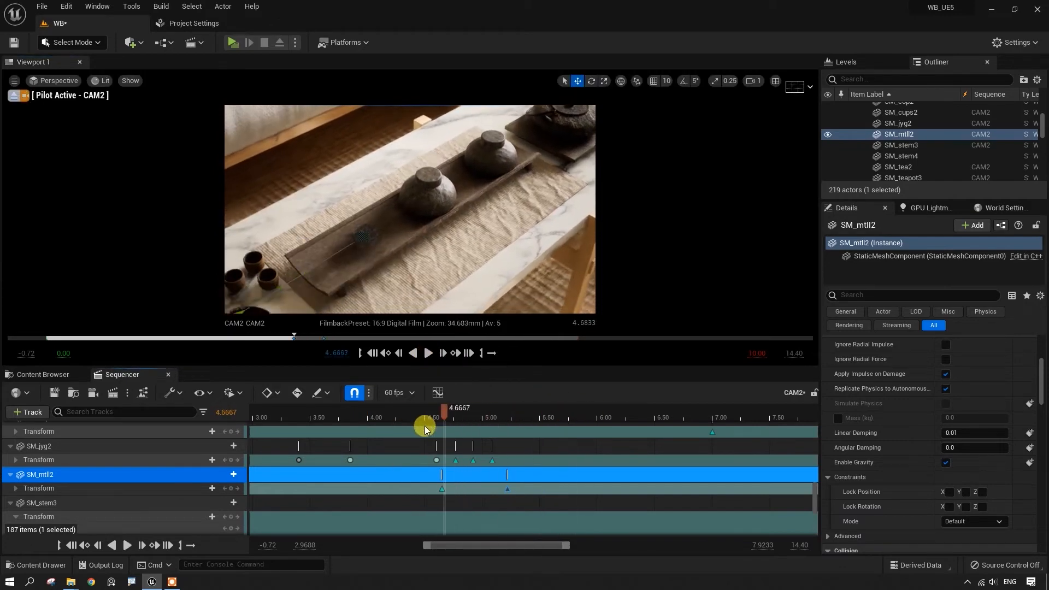
drag(524, 432, 440, 435)
click(386, 353)
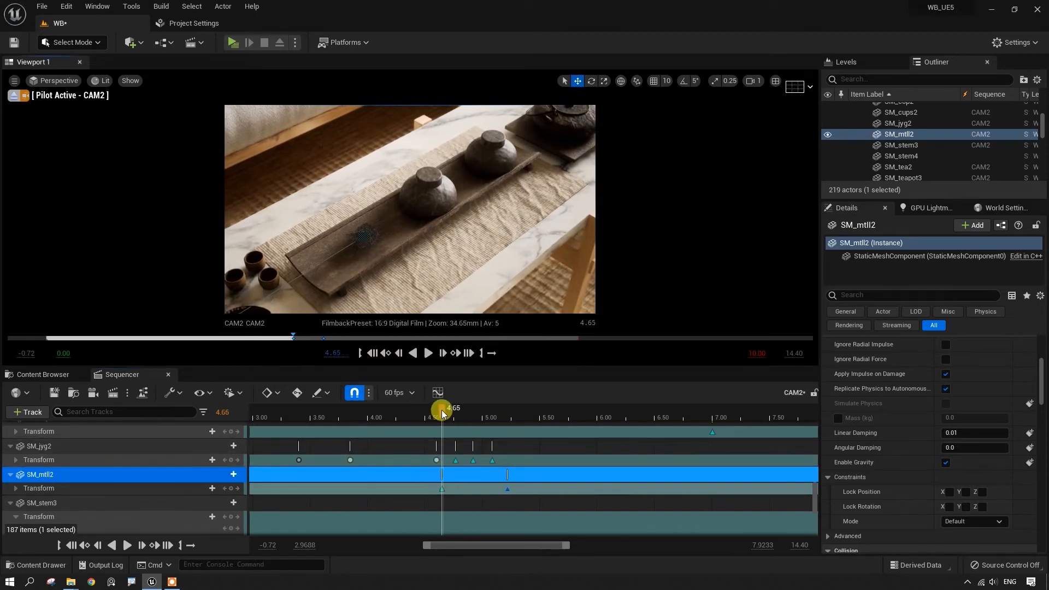
drag(343, 419, 275, 319)
- At 4.5167, key the square plate's X, Y and Z scale at 0.0, and scrub to 5.2167 to check it
drag(275, 417, 427, 442)
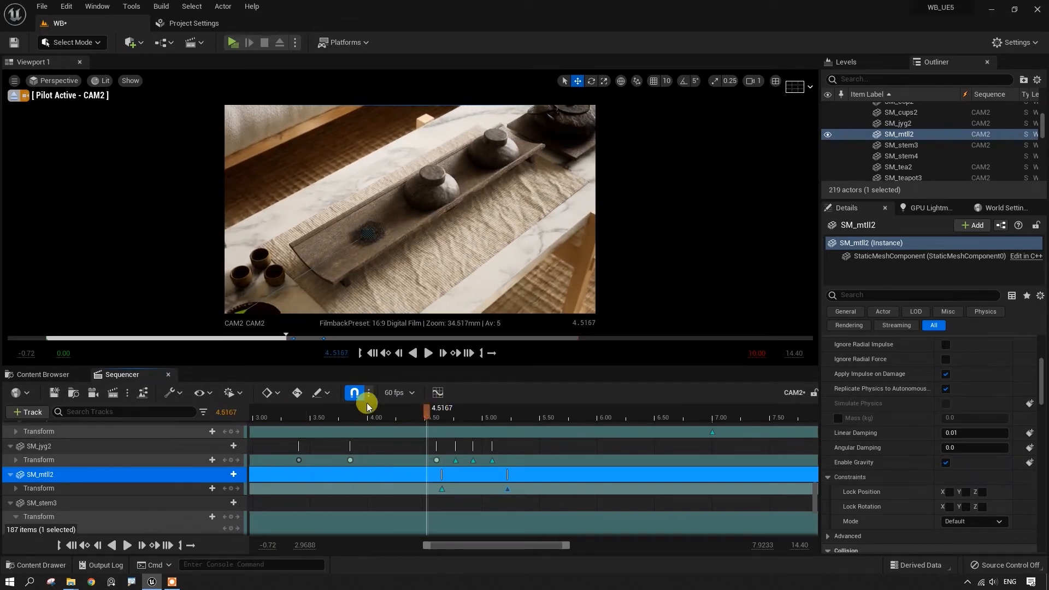
click(16, 489)
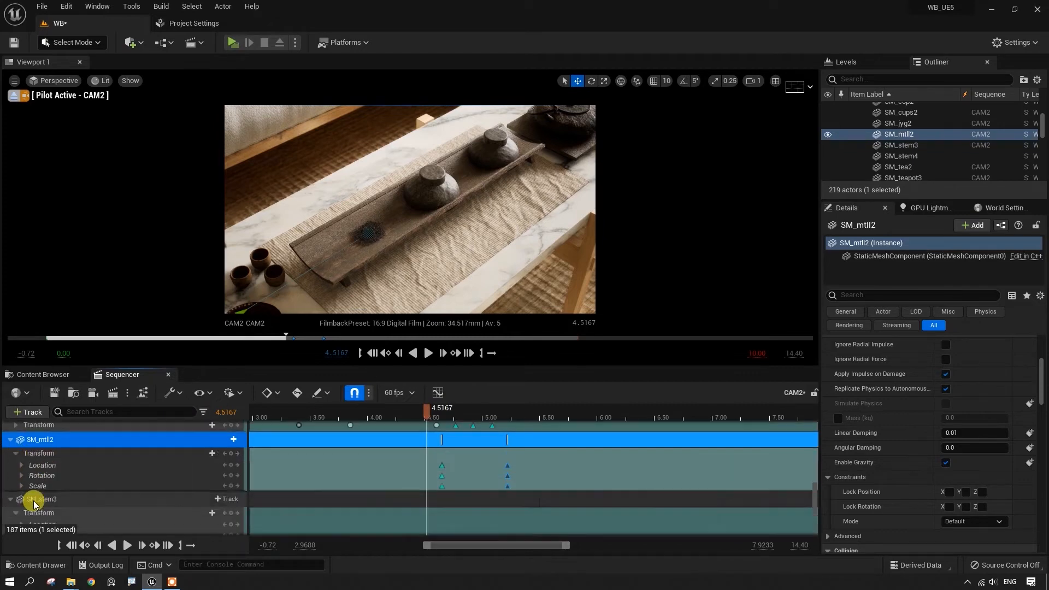
click(21, 487)
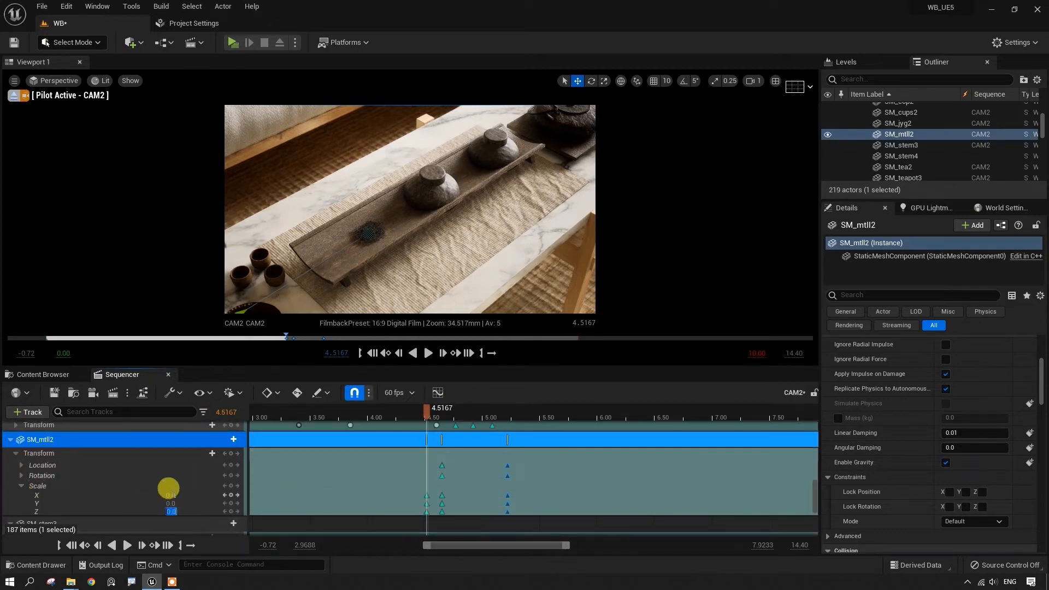
drag(425, 407, 507, 420)
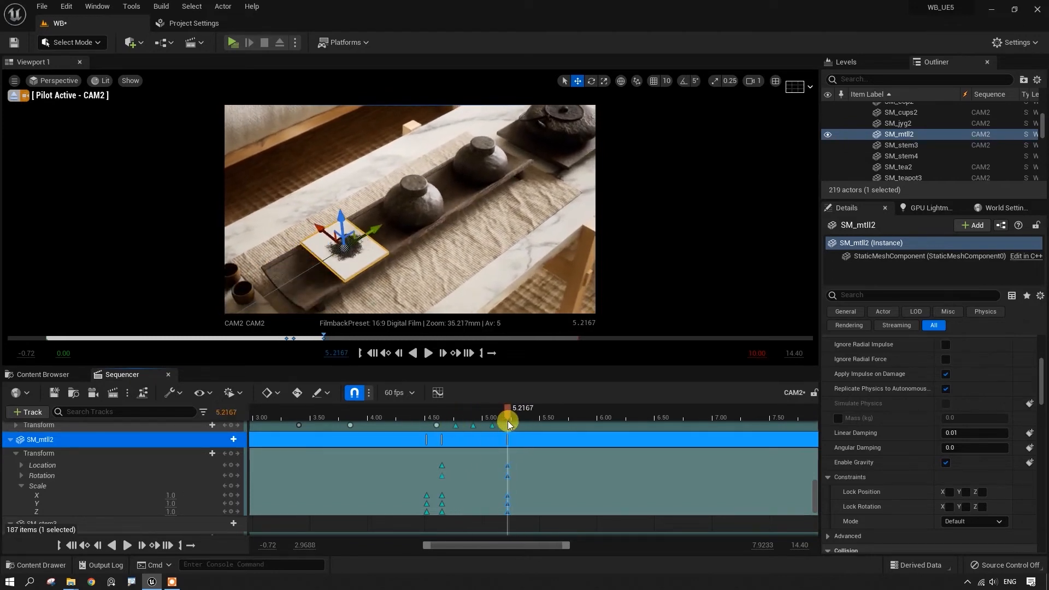
- Select the tea SM_tea2 on the plate and move its Transform key from 7.00 to 5.6167
click(355, 249)
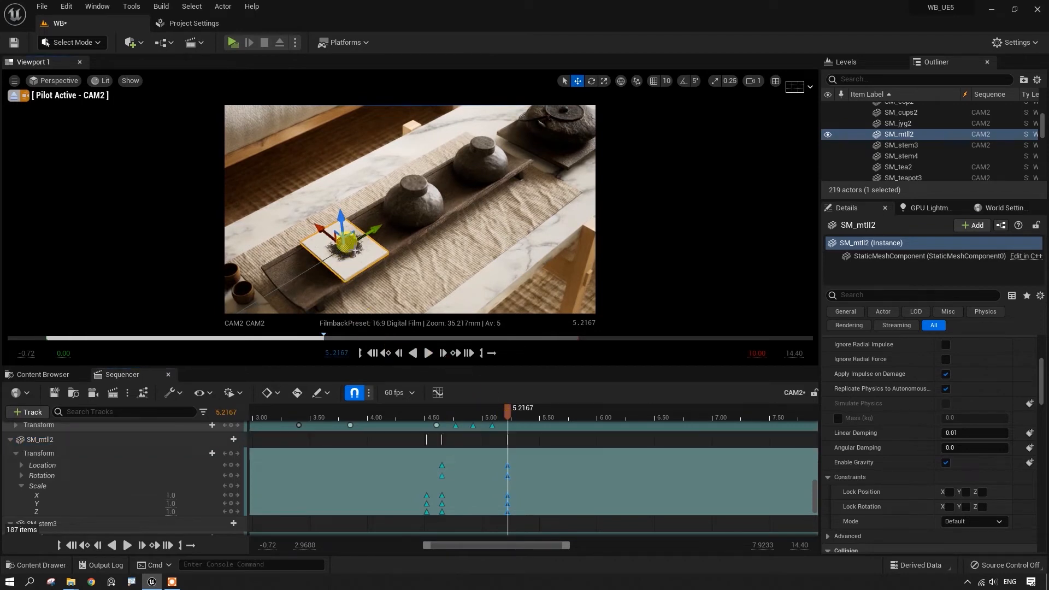
click(352, 247)
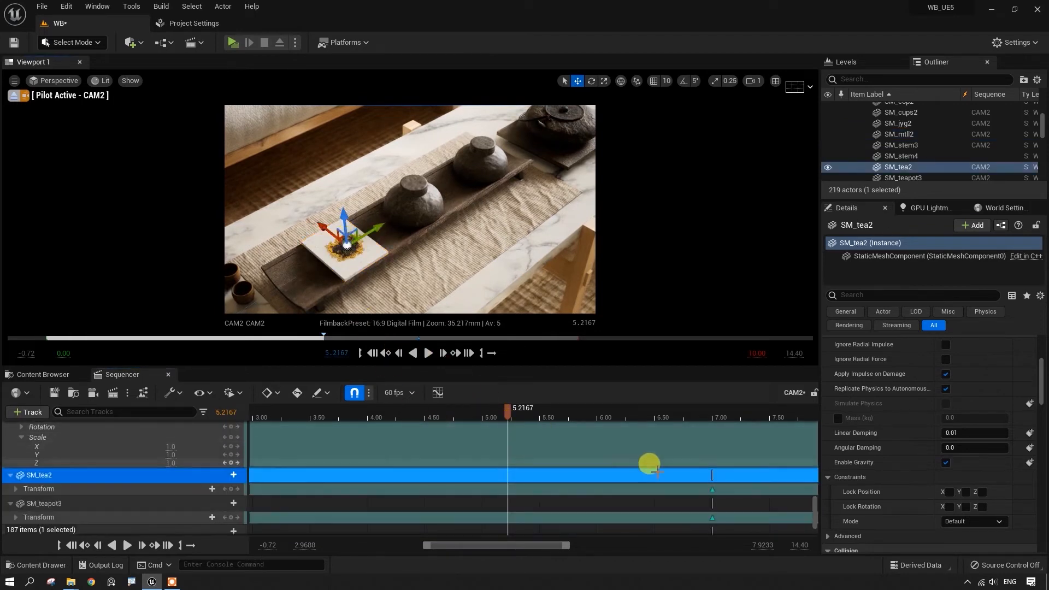
drag(623, 490, 553, 490)
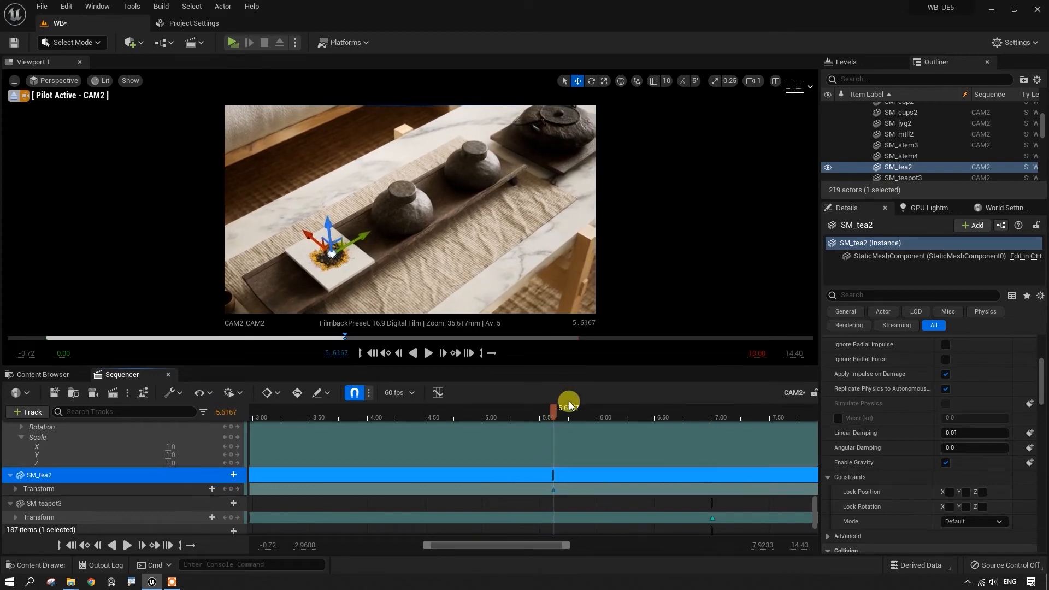
- At 5.2667, key the tea's X, Y and Z scale at 0.0 so that it grows onto the plate
drag(555, 411, 514, 423)
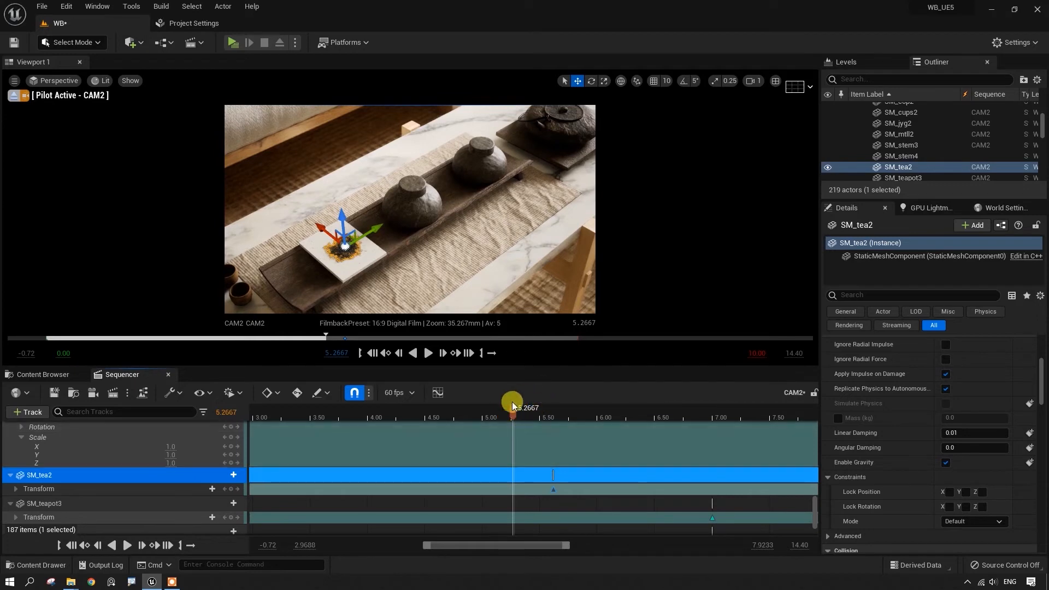
click(16, 489)
scroll(18, 485, down, 5)
click(21, 434)
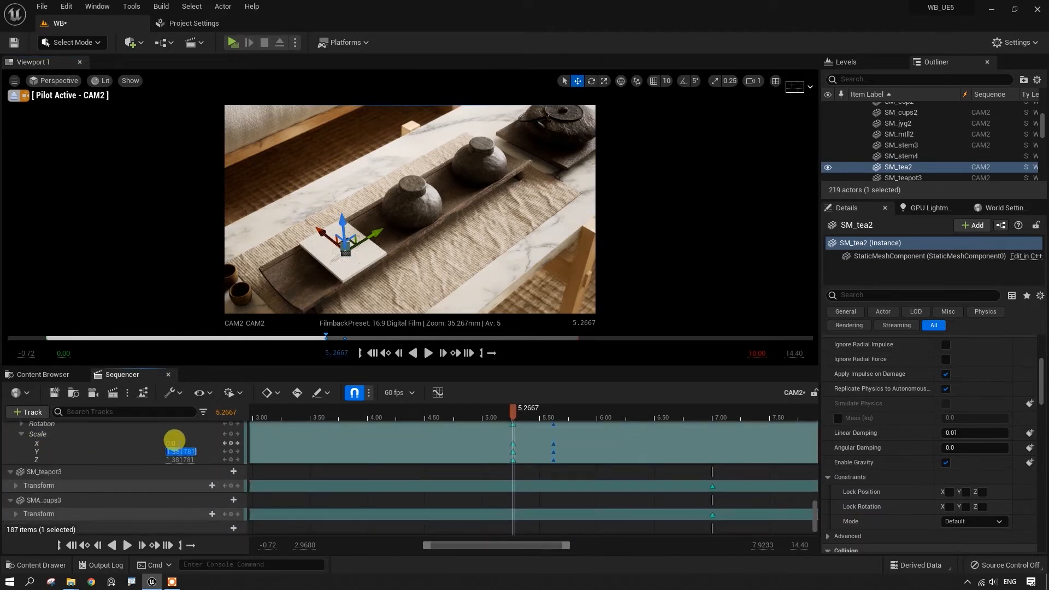
- Replay the sequence from before 4.2067 to check the plate and tea entrances, and review the tea's keys
drag(513, 411, 440, 411)
click(427, 353)
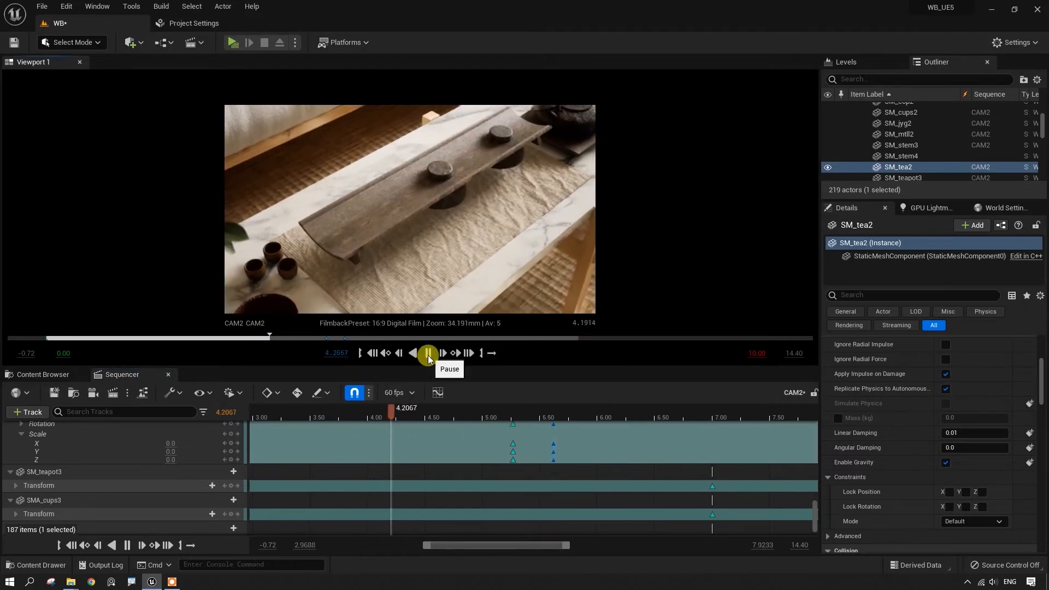
click(428, 353)
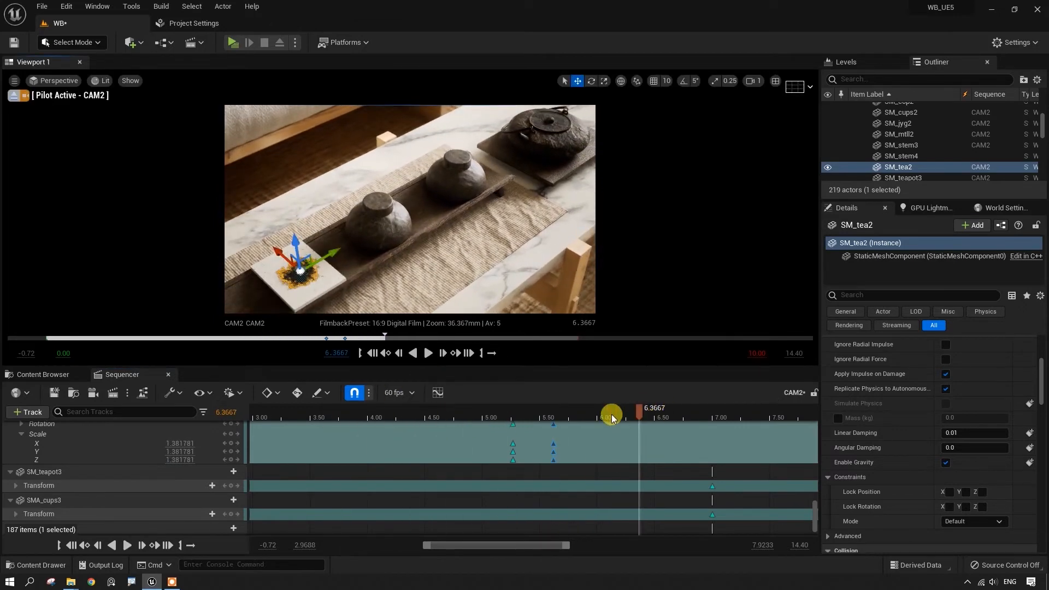
scroll(530, 444, down, 1)
scroll(535, 445, up, 4)
scroll(537, 446, down, 1)
- Save the CAM2 sequence and all modified level content, and return to the sequence timeline
click(54, 393)
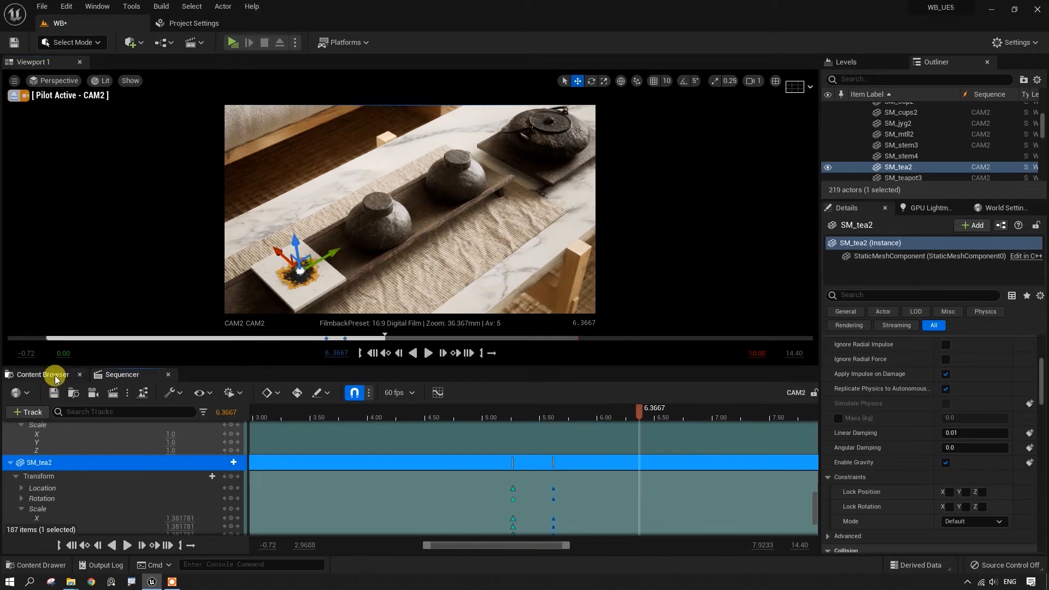
click(49, 375)
click(125, 392)
click(610, 414)
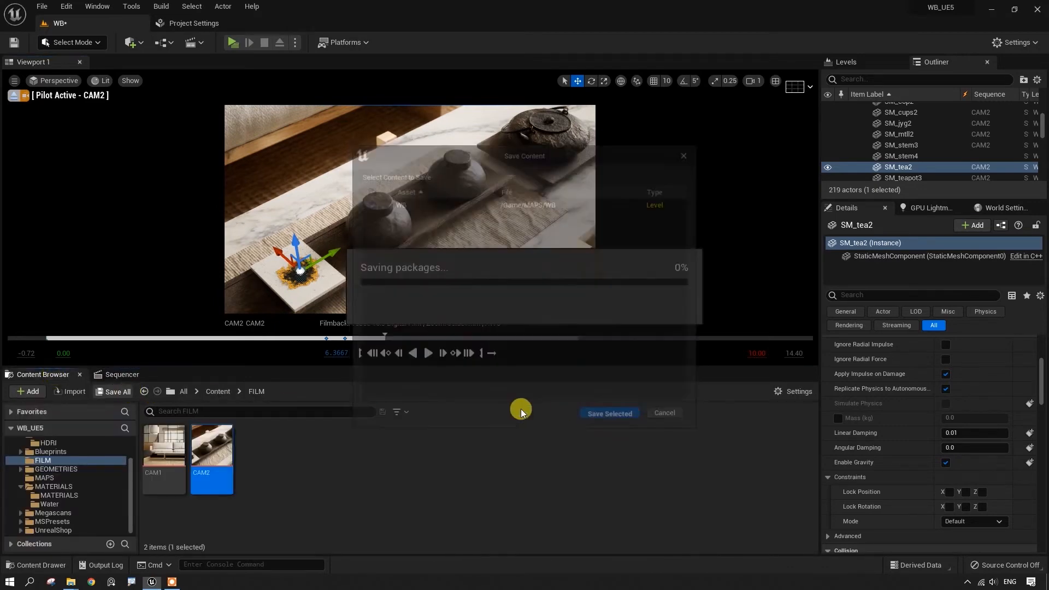
click(118, 375)
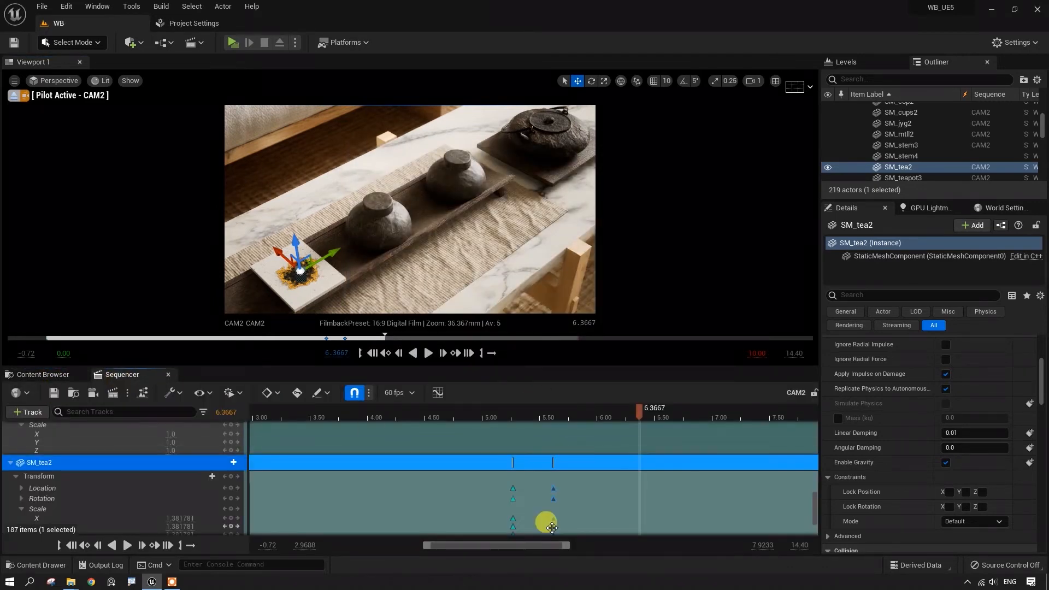
- Select the jar nearest the tea plate, SMA_cups3, and move its Transform key from 7.00 to 6.50
drag(641, 416, 585, 438)
click(390, 215)
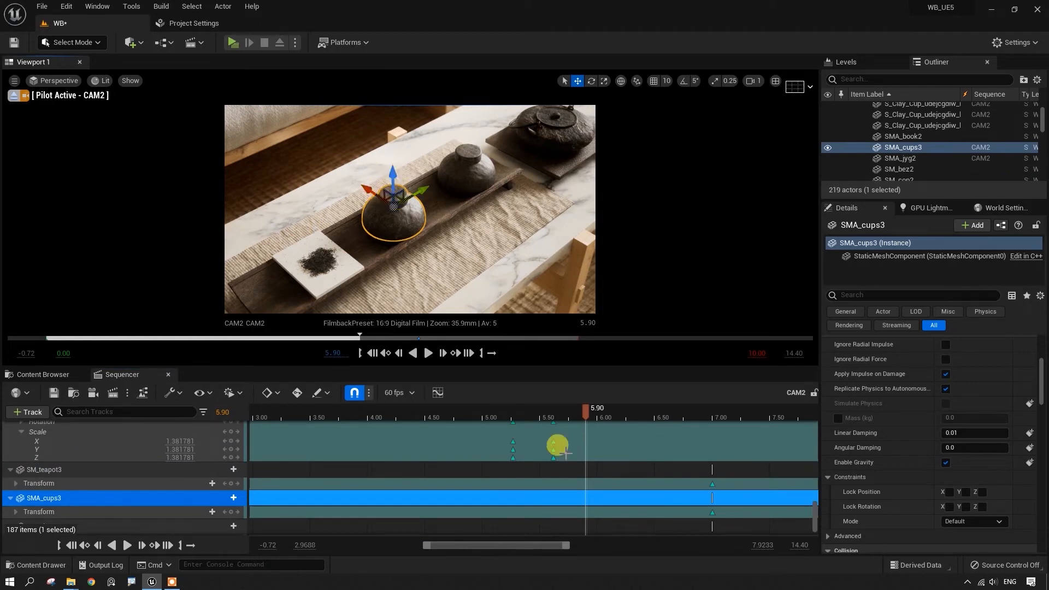
drag(712, 512, 653, 511)
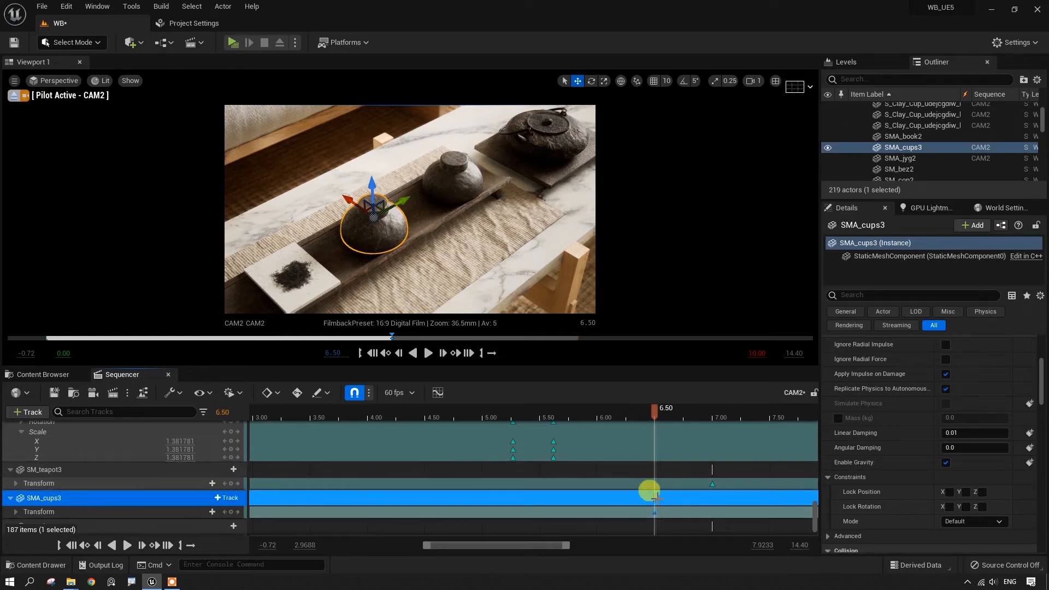
- At 5.80, key the SMA_cups3 jar's X, Y and Z scale at 0.0 so that it starts out invisible
drag(654, 416, 575, 442)
drag(395, 177, 401, 118)
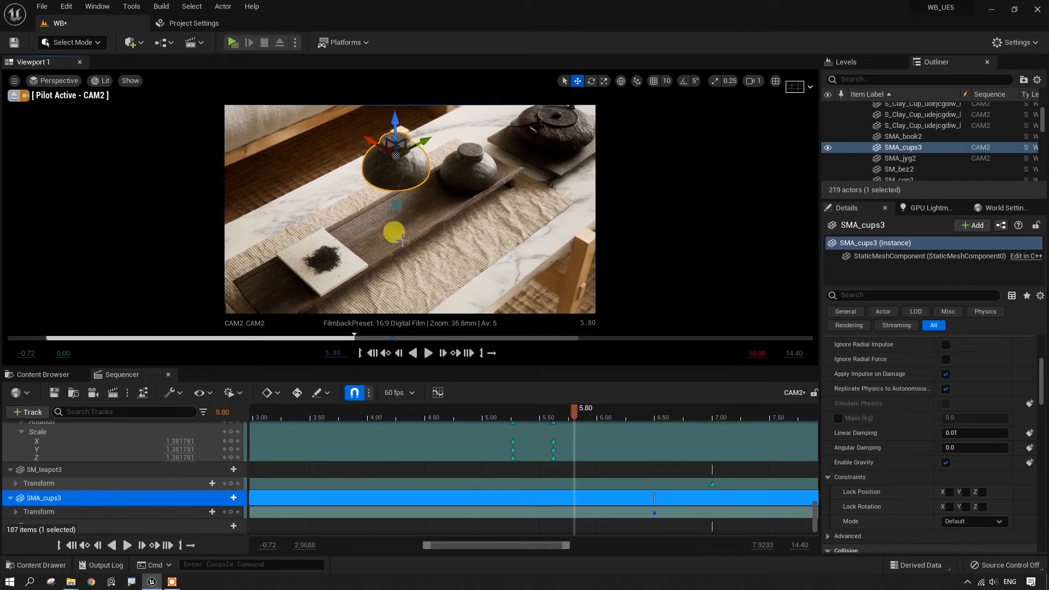
scroll(79, 506, down, 1)
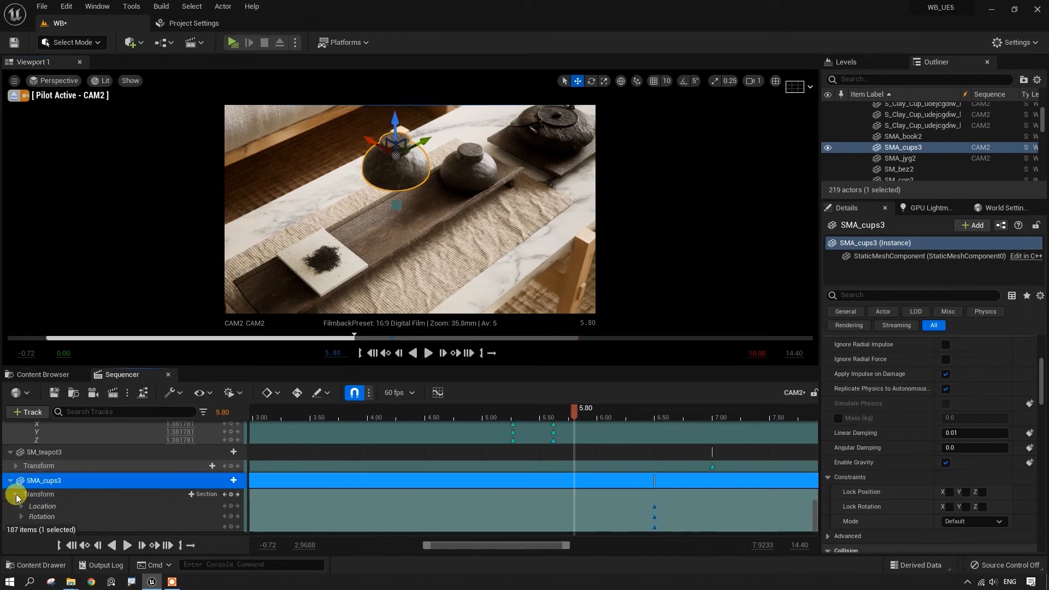
click(16, 495)
click(21, 486)
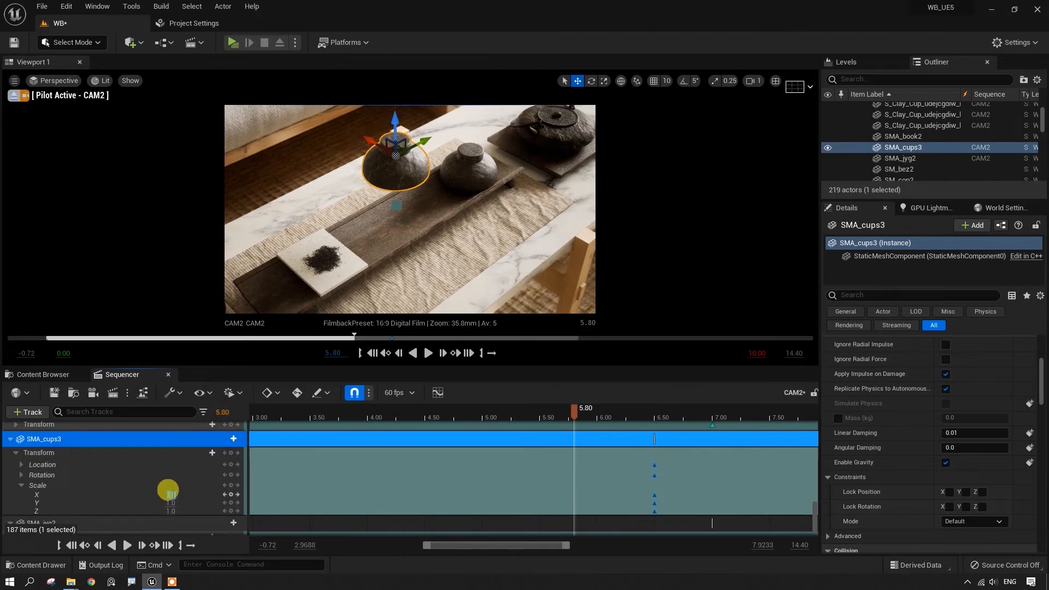
text(0)
key(Tab)
text(0)
key(Tab)
text(0)
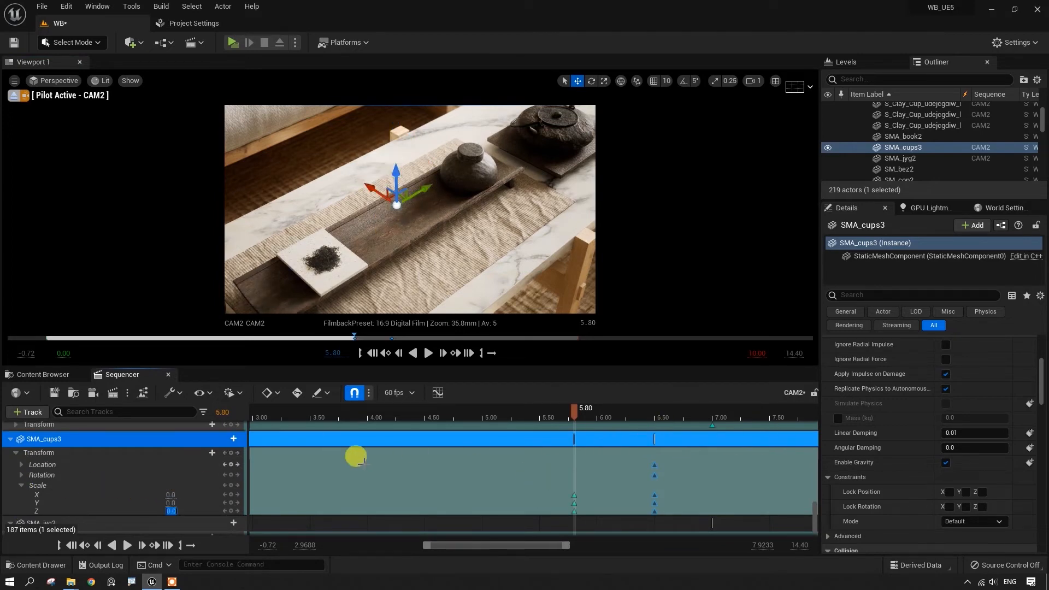
- At 6.10, key the SMA_cups3 jar's X, Y and Z scale at 1.0
drag(573, 412, 608, 415)
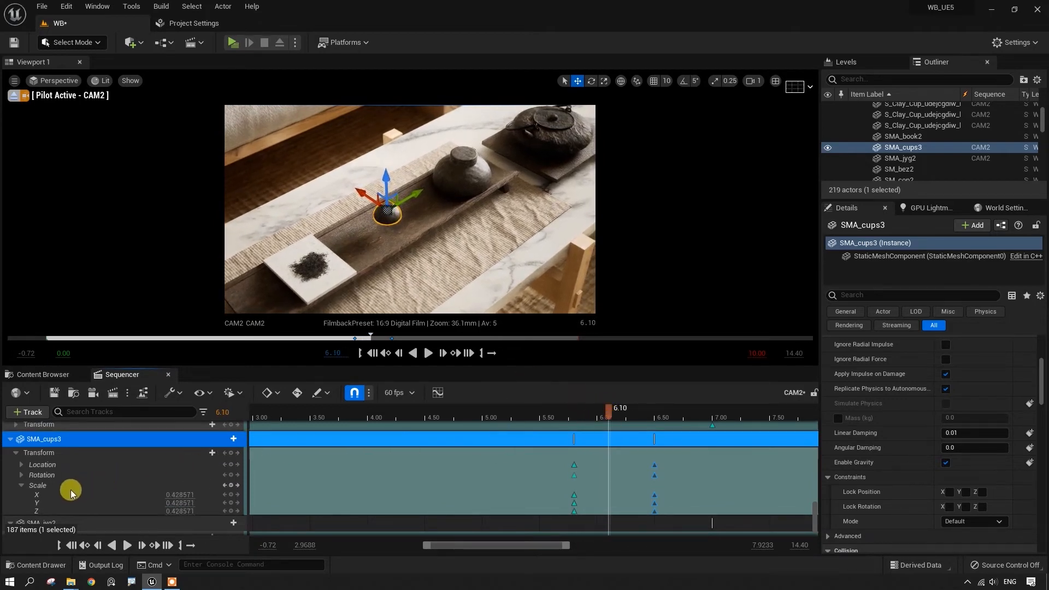
text(1)
key(Tab)
text(1)
key(Tab)
text(1)
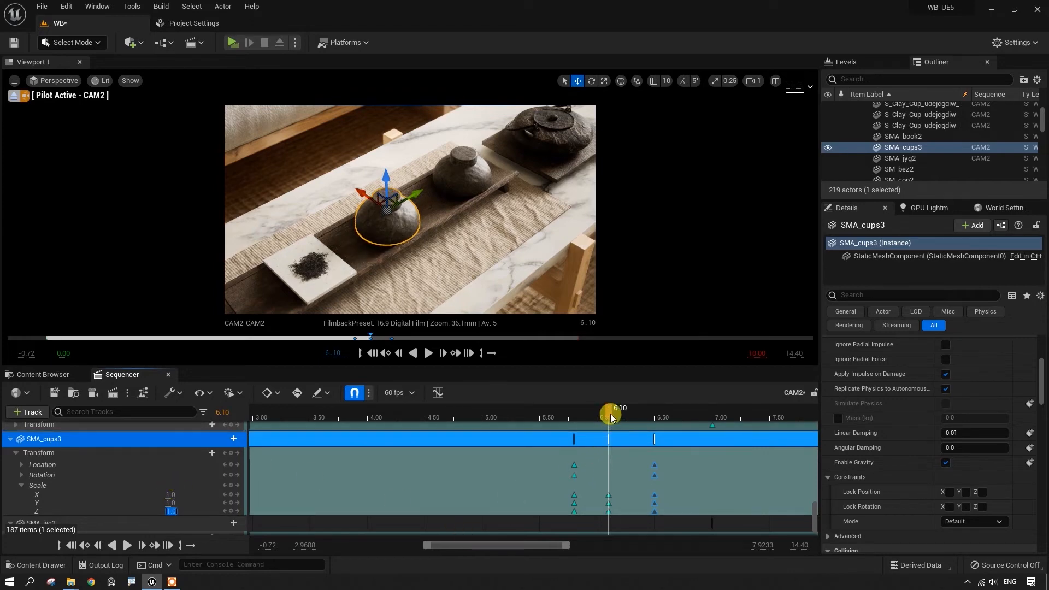
- Lift the SMA_cups3 jar slightly above the tray, tilt and turn it, and key this Transform at 6.10
drag(388, 176, 390, 160)
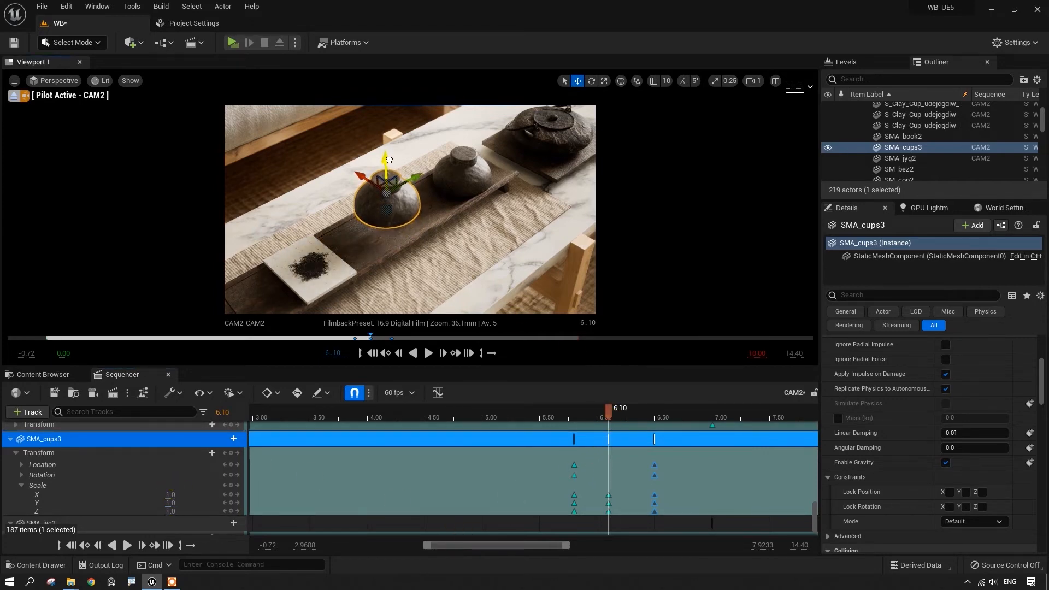
key(e)
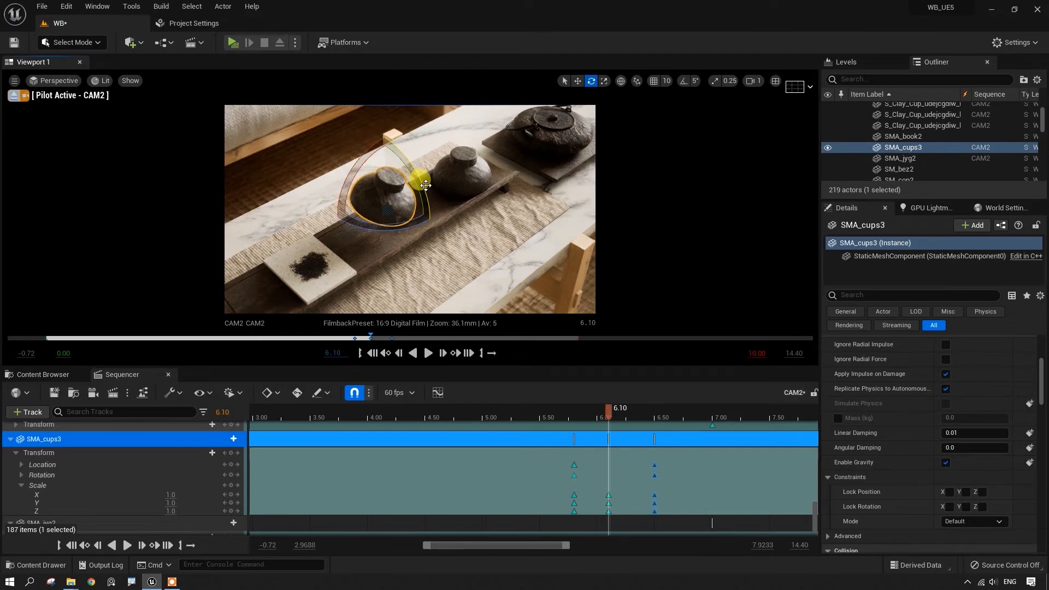
click(236, 455)
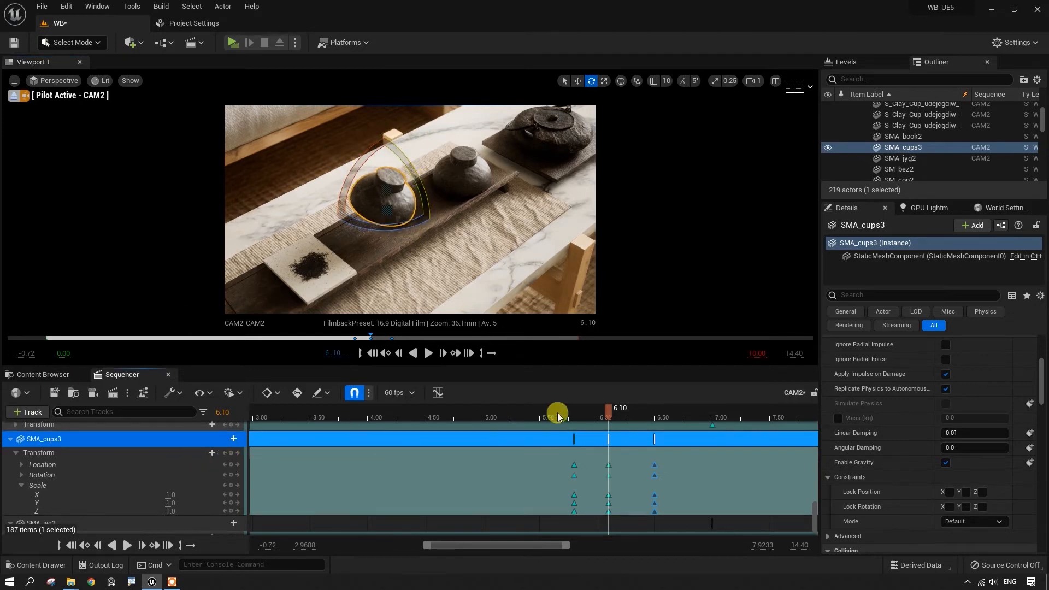
- Play the sequence from 5.70 to check the SMA_cups3 jar's entrance onto the tray
drag(599, 415, 570, 415)
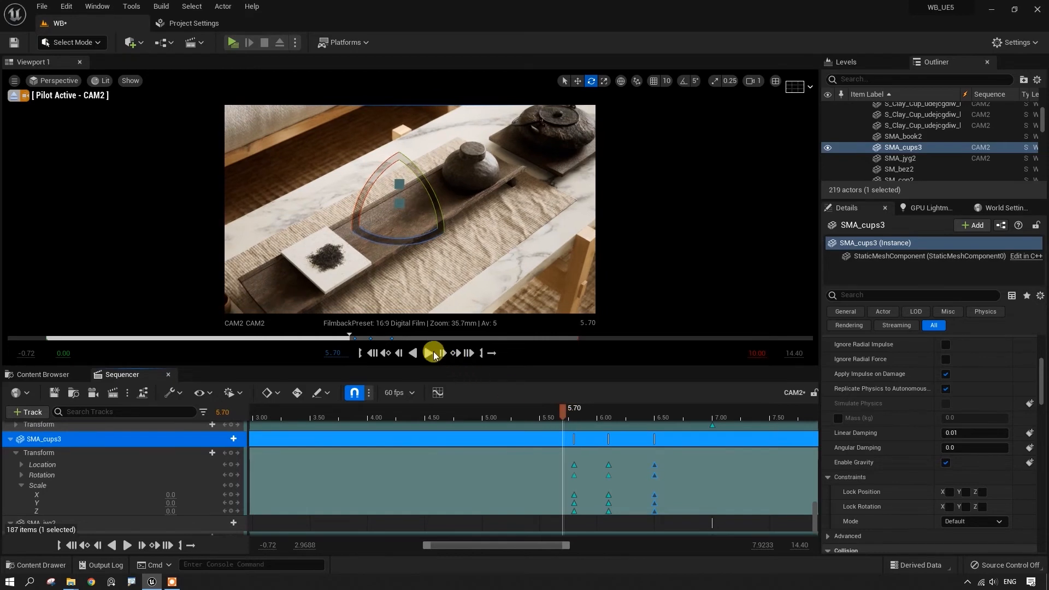
click(429, 353)
click(428, 353)
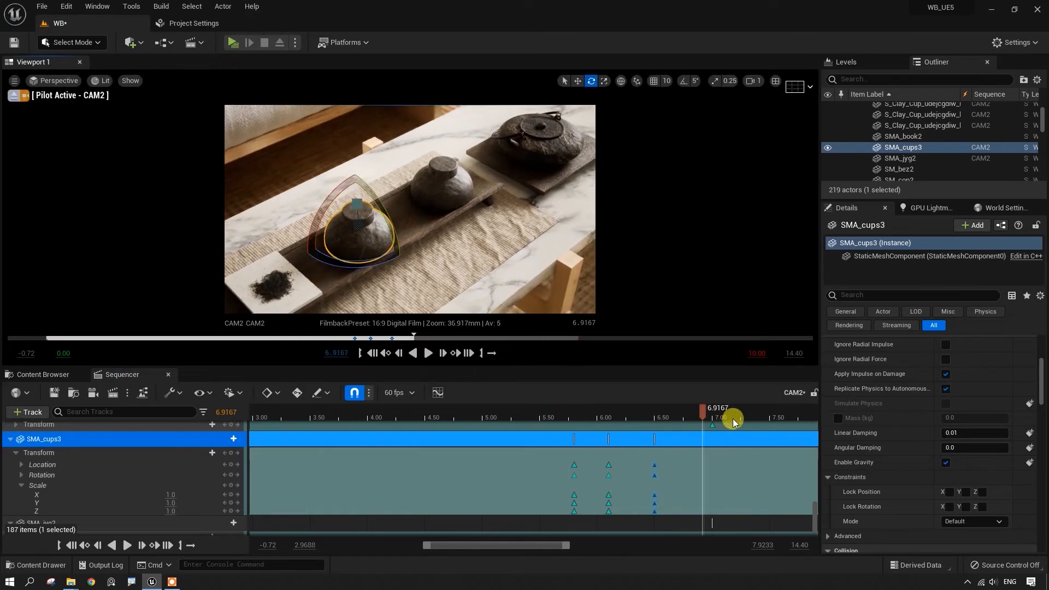
- Move the SMA_cups3 jar's first Transform key from 5.80 to about 5.52 and replay its slower entrance from 5.1667
drag(702, 414, 593, 421)
click(574, 439)
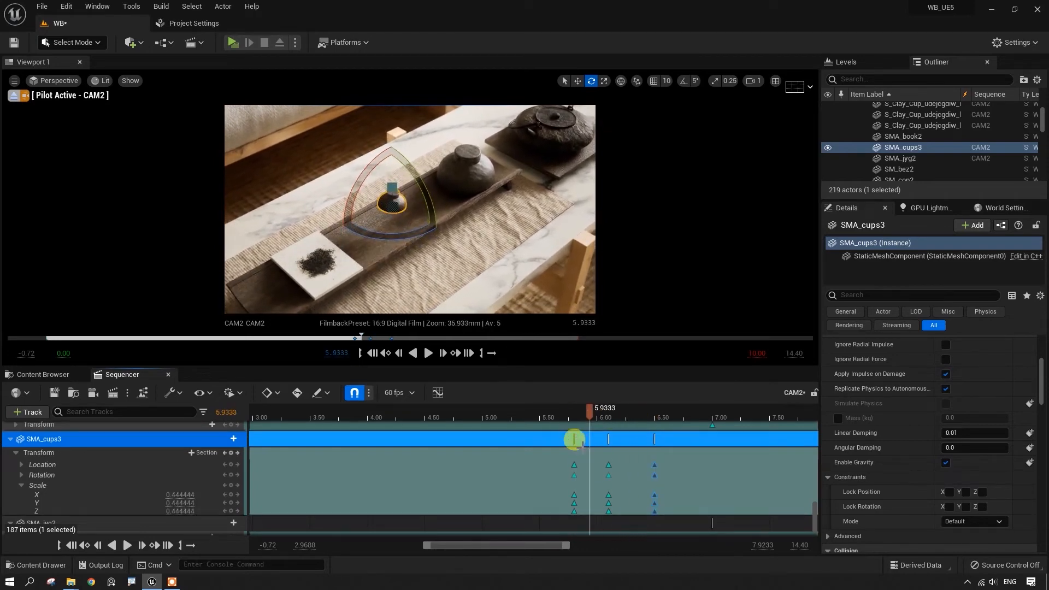
click(17, 454)
drag(574, 484, 542, 485)
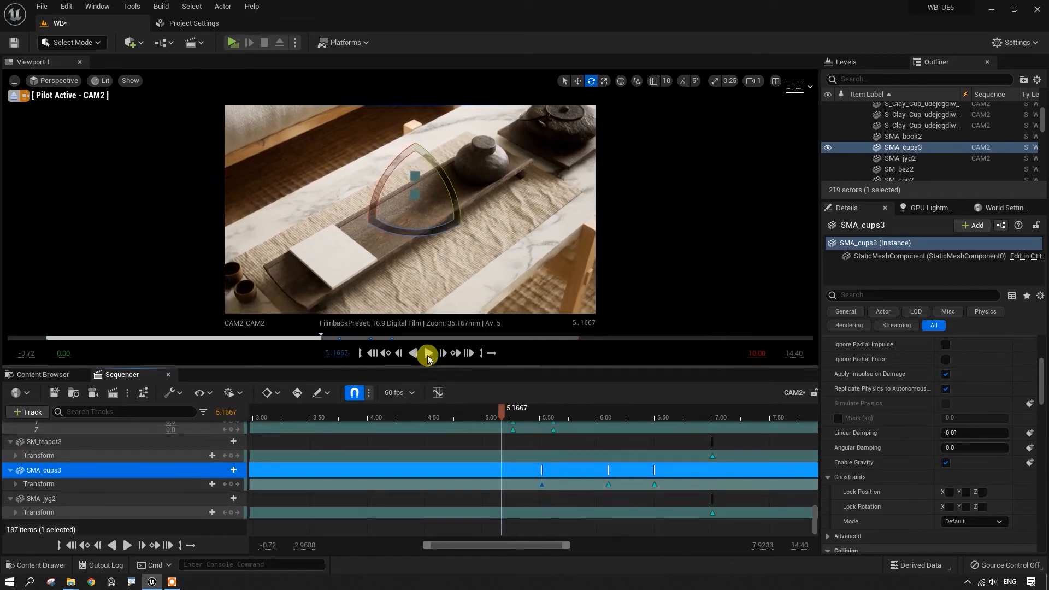
click(428, 353)
drag(647, 411, 631, 455)
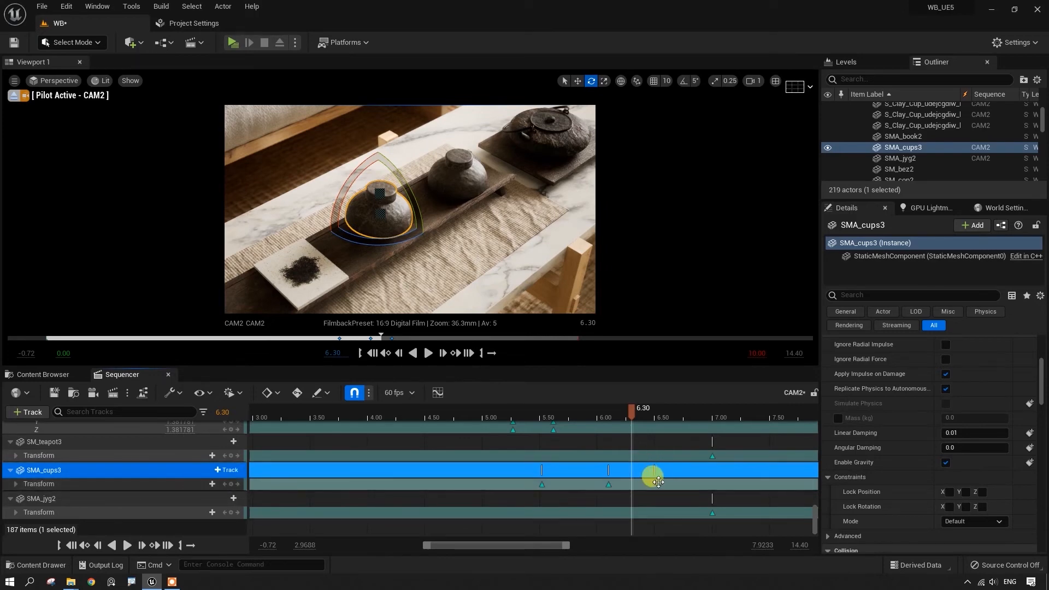
- In the curve editor, give the SMA_cups3 jar's Transform keys at 6.10 and 6.50 smooth cubic interpolation
click(438, 393)
drag(712, 107, 654, 116)
drag(875, 158, 763, 218)
drag(765, 177, 862, 243)
click(812, 274)
drag(860, 157, 818, 201)
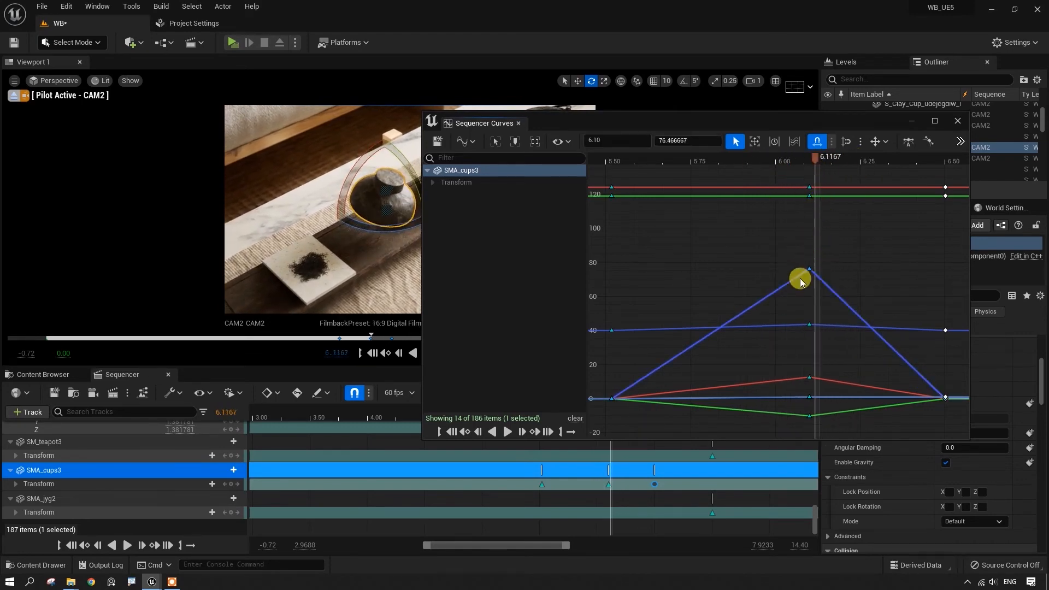
click(601, 479)
click(608, 484)
drag(812, 279, 813, 279)
key(1)
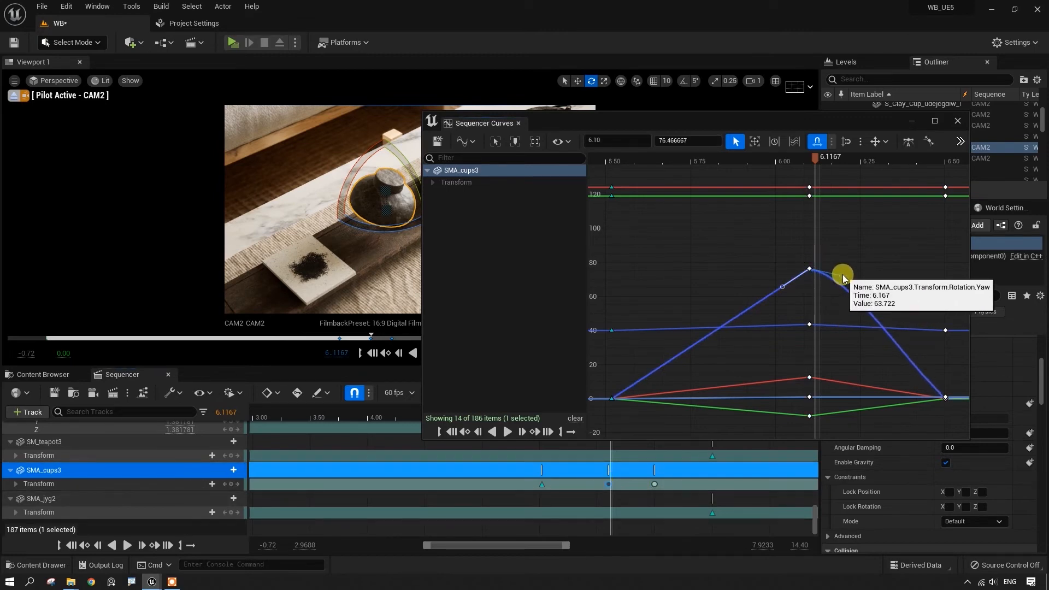
- Try to reshape the tangent of the SMA_cups3 jar's curve at the 6.50 key, and undo the change
scroll(943, 385, up, 9)
right_drag(938, 328, 719, 338)
scroll(958, 400, up, 4)
scroll(869, 402, up, 15)
drag(854, 411, 820, 362)
key(ctrl+z)
scroll(798, 342, down, 20)
right_drag(798, 333, 914, 330)
- Replay the SMA_cups3 jar's entrance with the smoothed curves and close the curve editor
drag(671, 119, 852, 119)
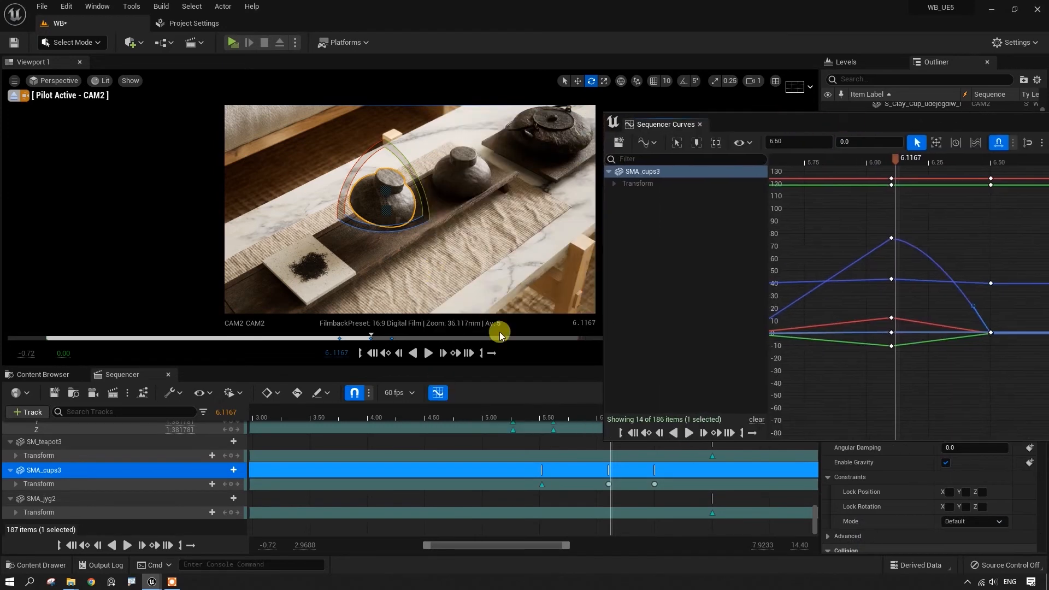
drag(746, 126, 794, 126)
drag(612, 410, 517, 409)
click(428, 354)
click(429, 354)
drag(804, 124, 638, 146)
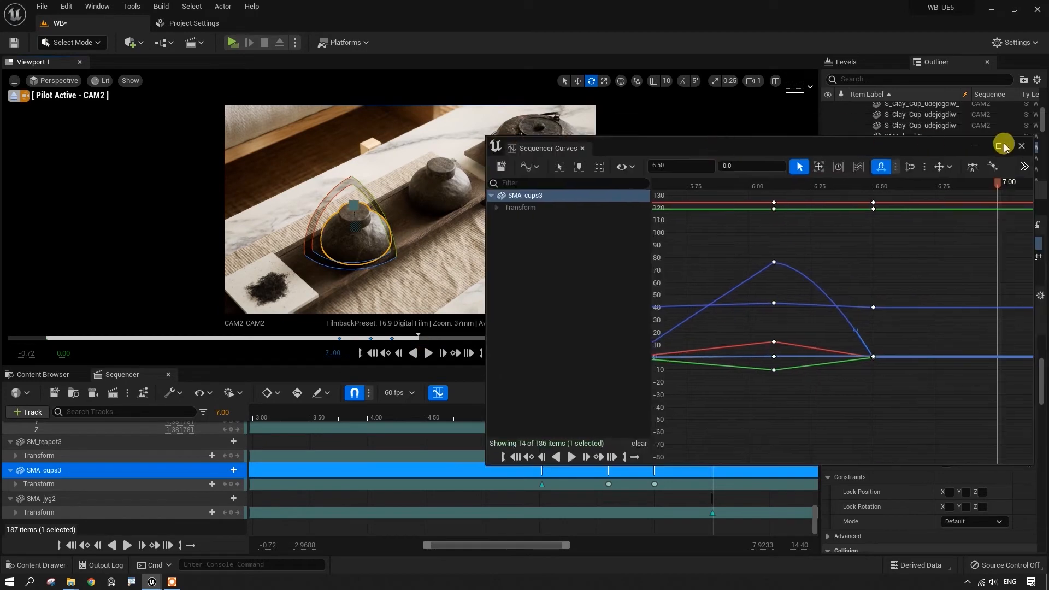
click(1023, 145)
- Examine the SMA_cups3 jar's pose just before and at its landing key at 6.50
drag(712, 414, 654, 457)
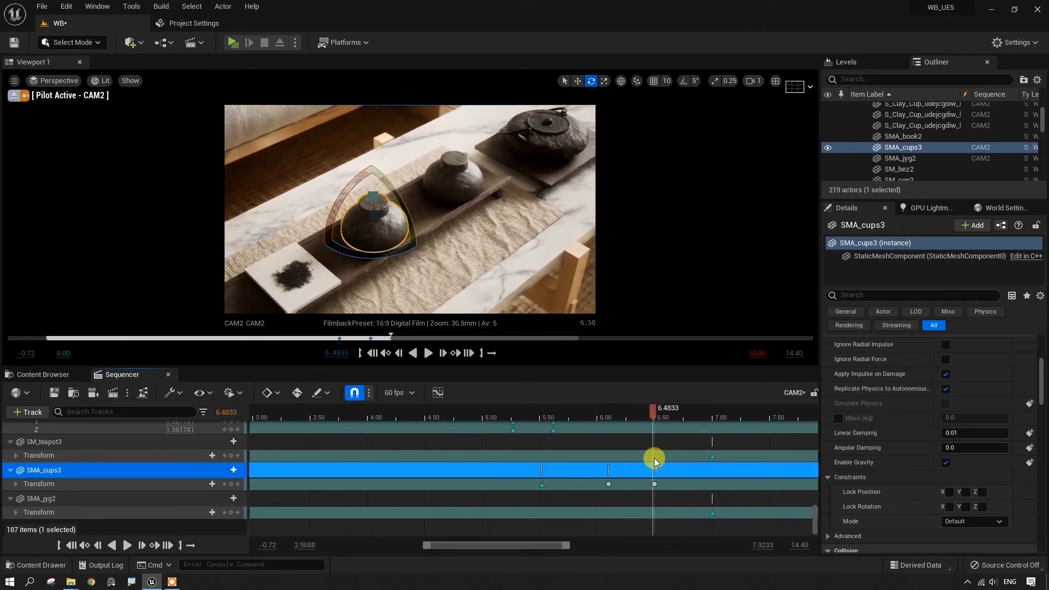
click(386, 354)
click(455, 353)
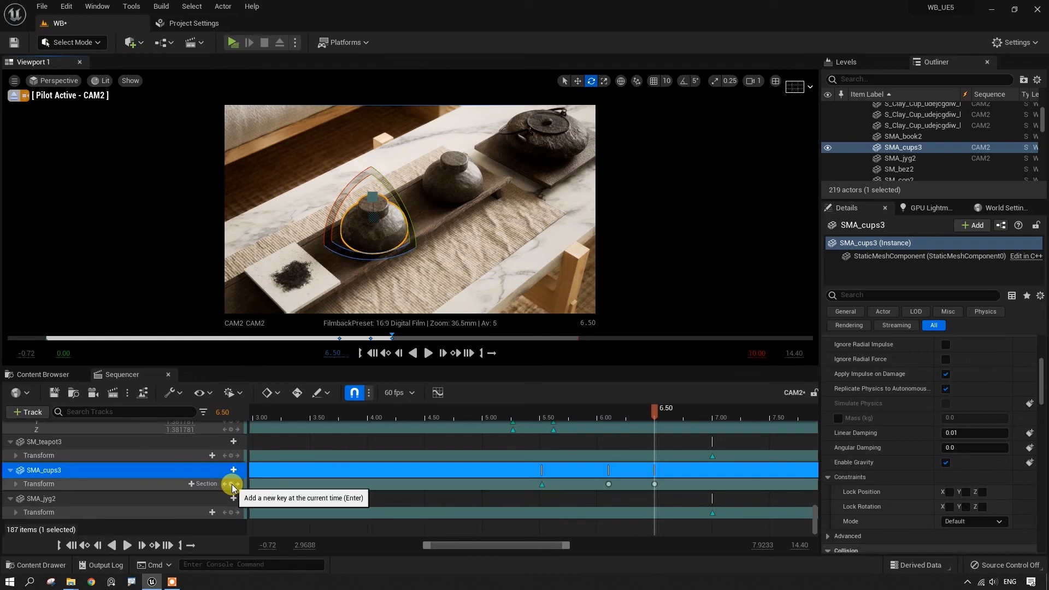
drag(655, 410, 637, 455)
key(ctrl+z)
click(457, 353)
mouse_move(635, 412)
mouse_down()
mouse_move(623, 415)
mouse_move(644, 420)
mouse_up()
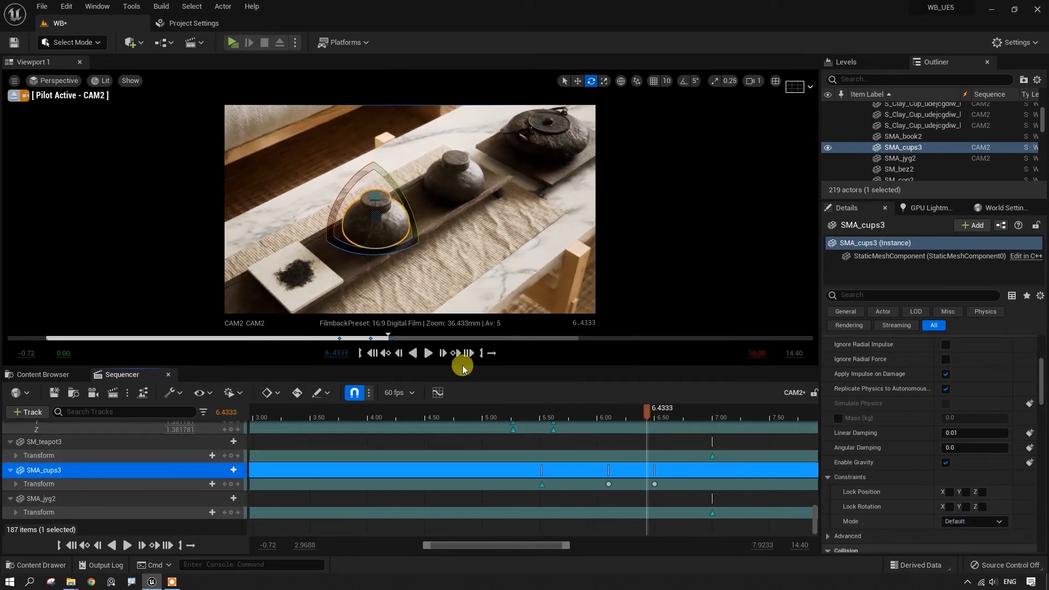
click(454, 354)
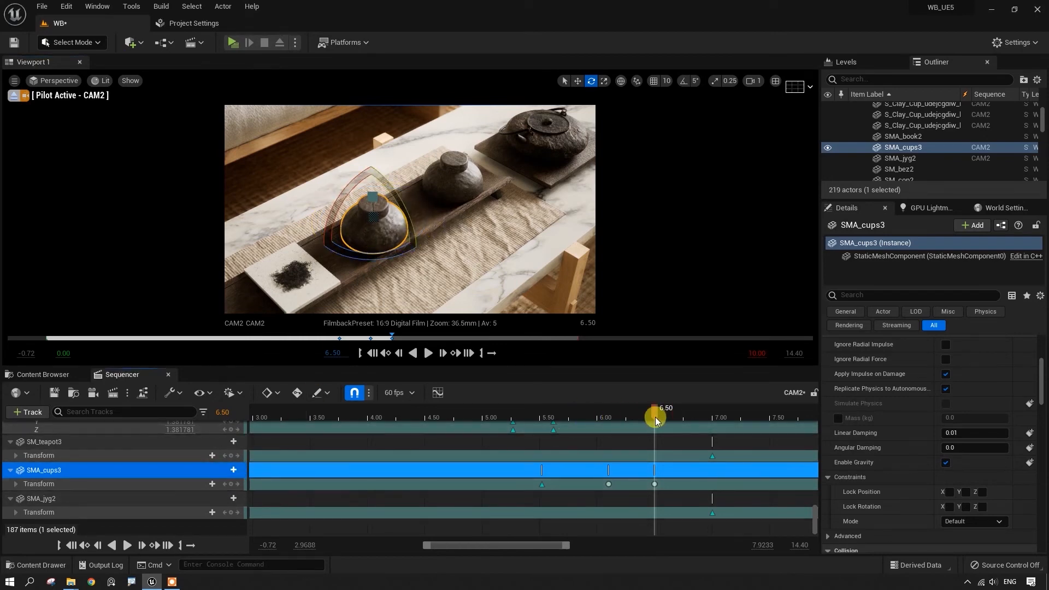
- Replay the SMA_cups3 jar's entrance from 5.1333 and scrub back to its landing
drag(652, 415, 468, 411)
click(427, 353)
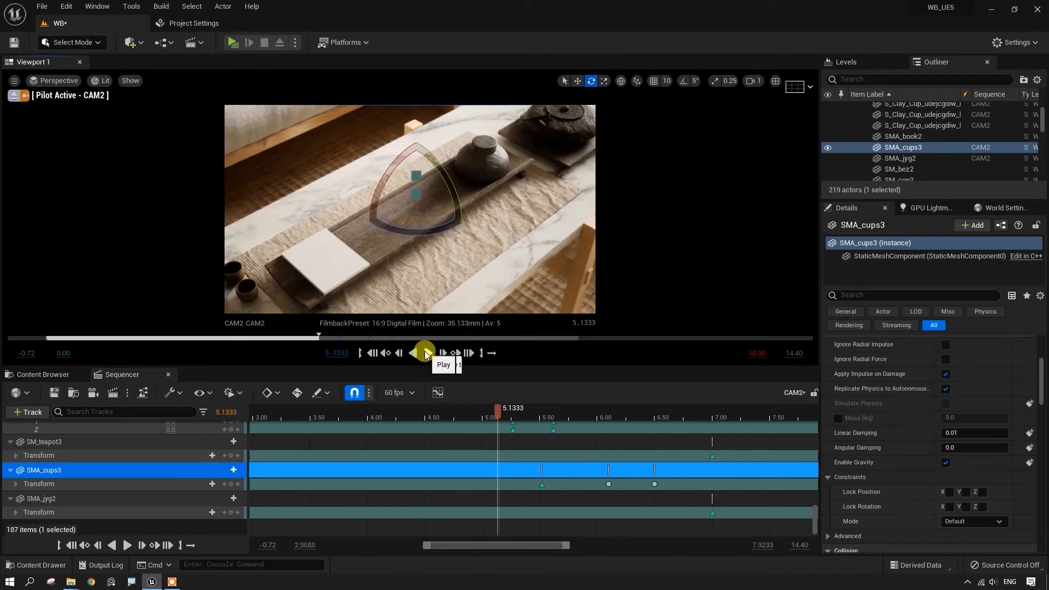
click(718, 407)
drag(705, 411, 656, 446)
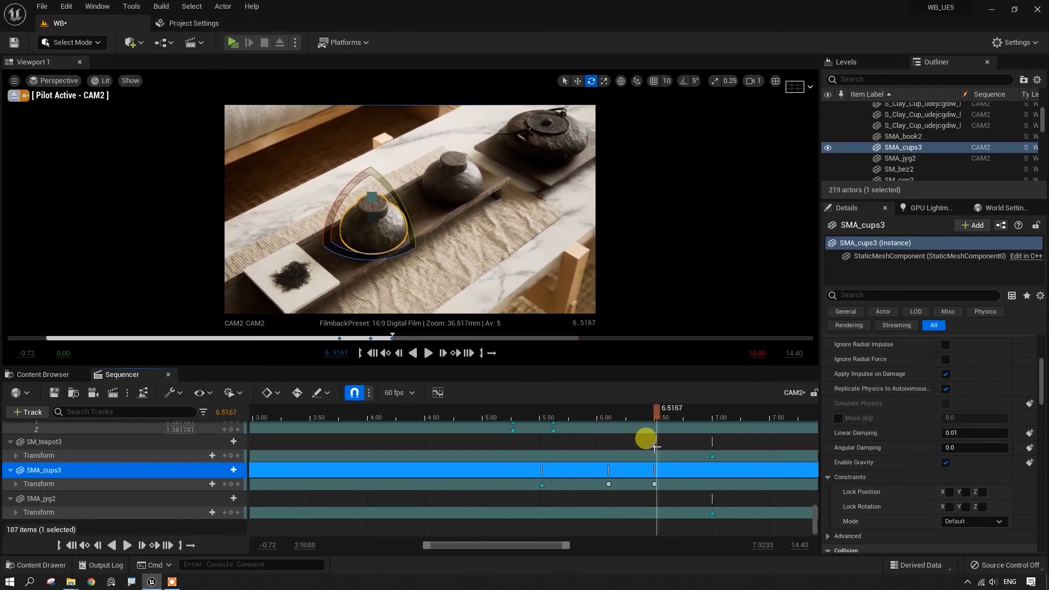
- Add a Transform key at 6.6333 that repeats the SMA_cups3 jar's landed pose from 6.50
click(392, 354)
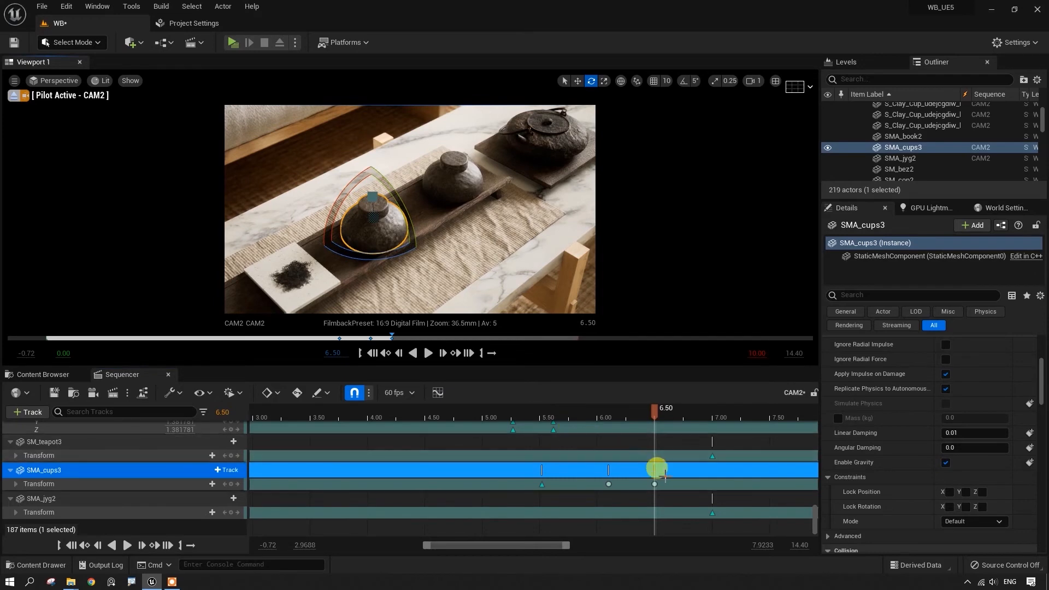
drag(654, 415, 670, 414)
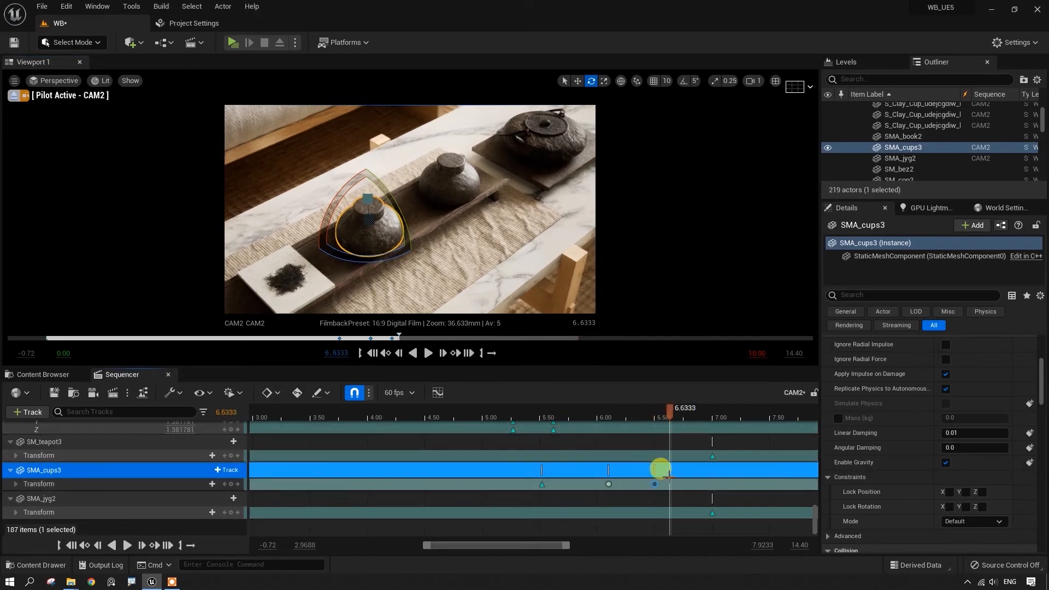
key(Return)
scroll(668, 496, up, 4)
scroll(667, 493, down, 4)
scroll(669, 418, up, 3)
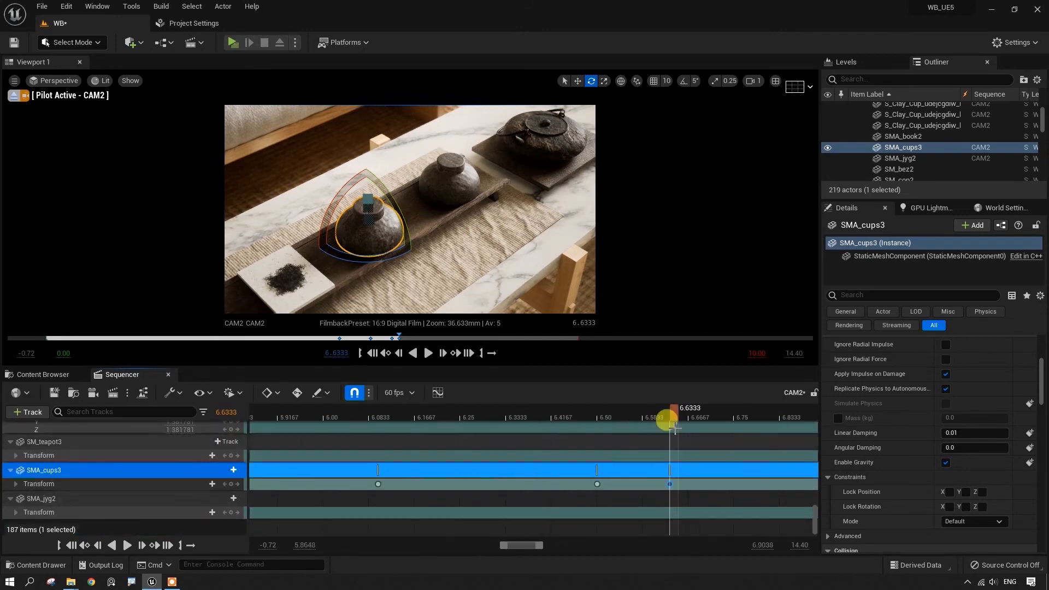
- At 6.5667, raise the SMA_cups3 jar slightly and key its Transform to create a small bounce after landing
drag(675, 413, 639, 430)
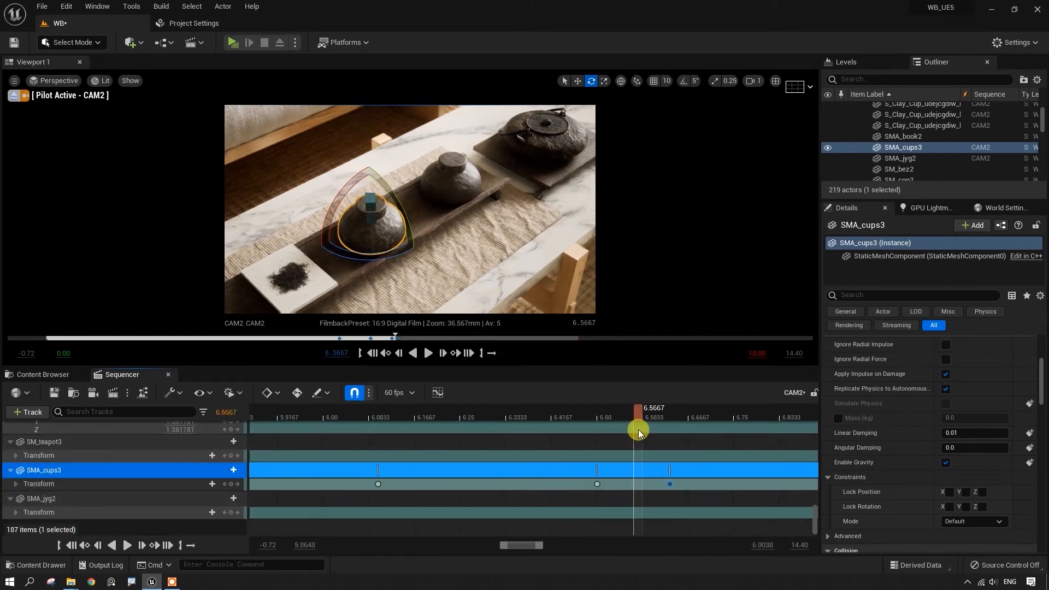
key(r)
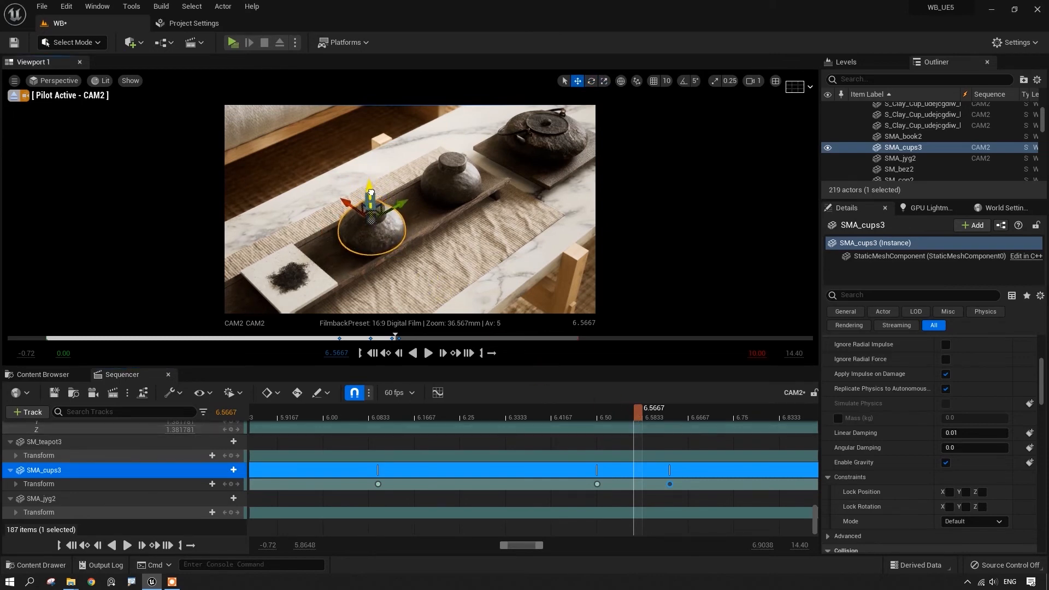
click(231, 485)
- Replay the sequence from 5.9833 to check the SMA_cups3 jar's landing bounce
drag(640, 414, 323, 452)
click(428, 353)
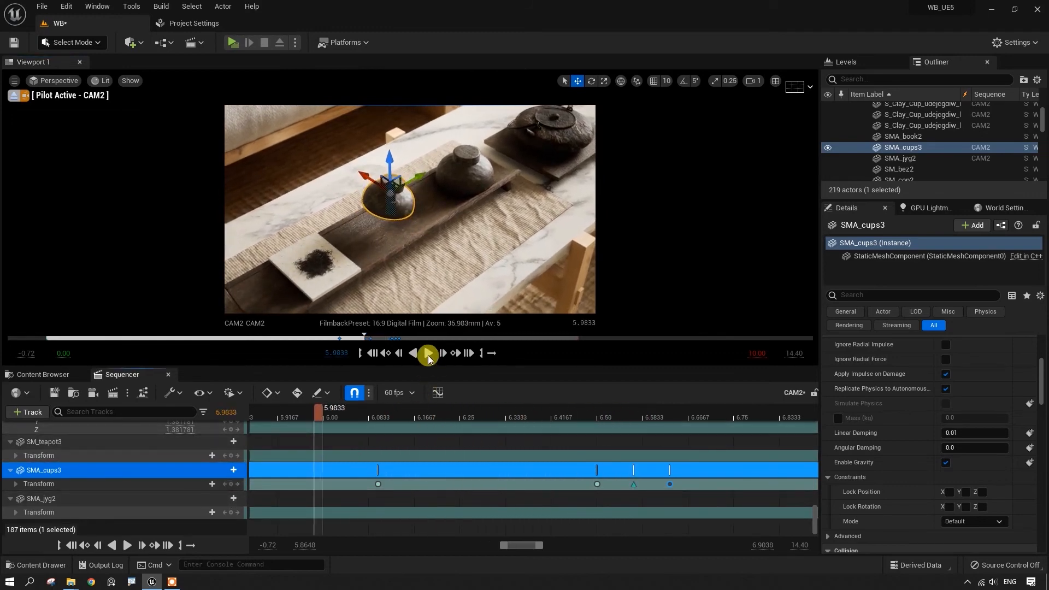
click(428, 353)
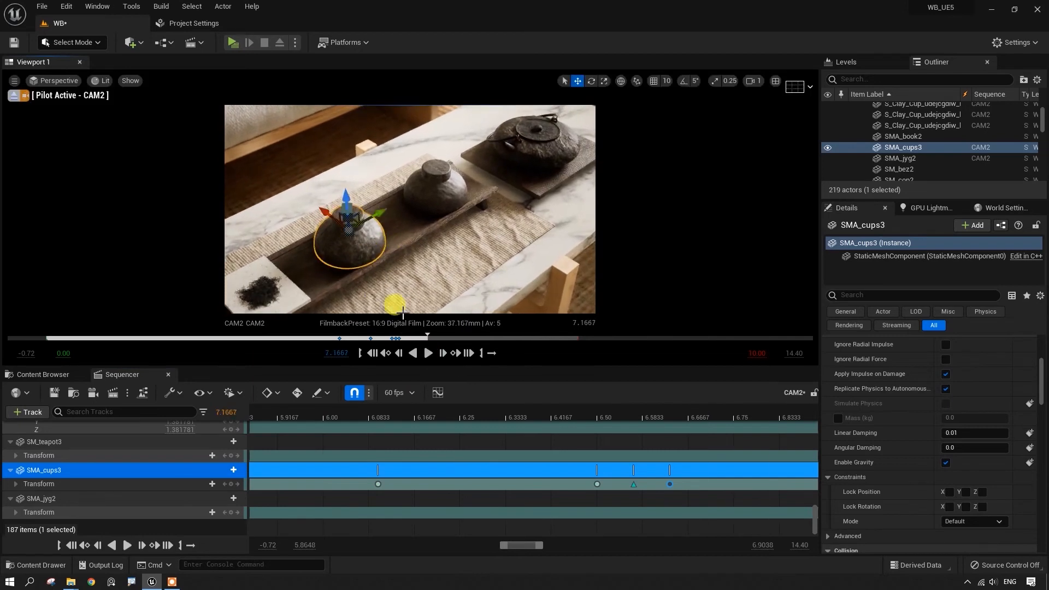
- Select the SM_cups2 jar on the tray and move its landed Transform key to about 7.80
ctrl+scroll(541, 443, down, 5)
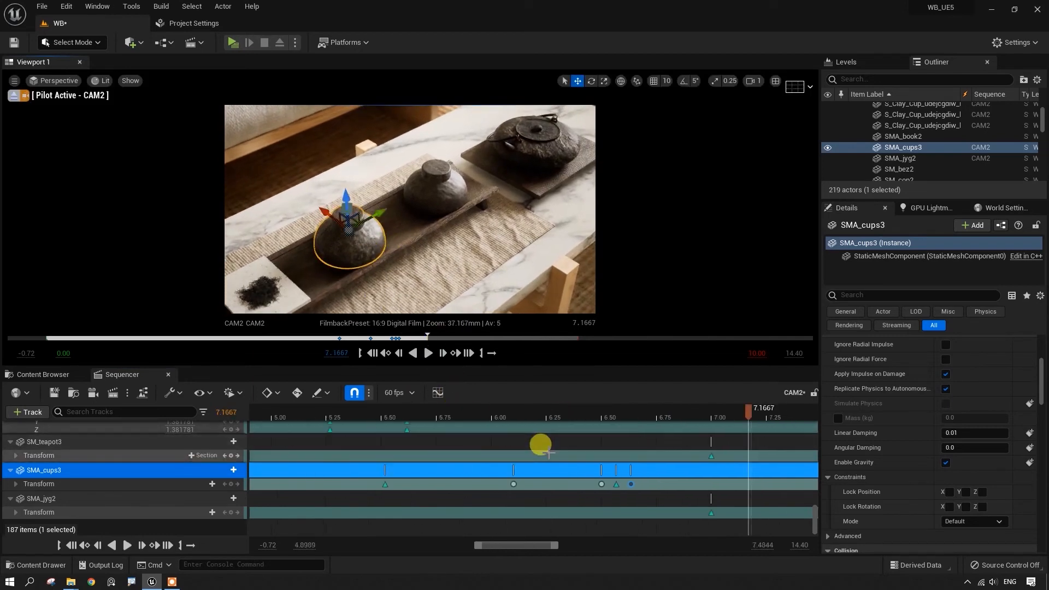
click(449, 196)
scroll(629, 472, up, 2)
drag(444, 547, 502, 550)
drag(545, 411, 575, 411)
drag(427, 160, 429, 131)
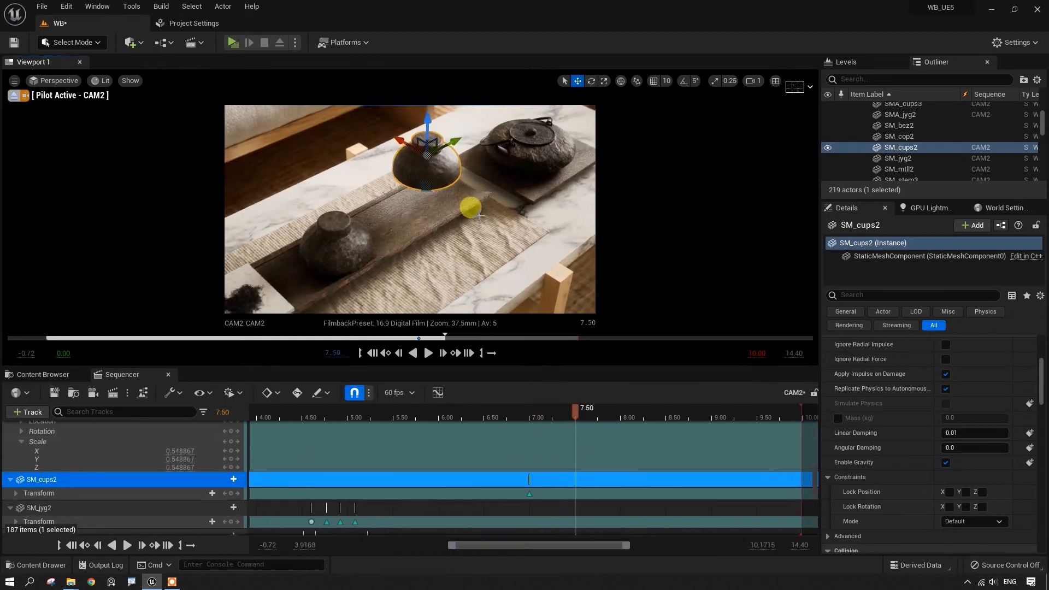
key(ctrl+z)
drag(576, 410, 565, 413)
drag(529, 494, 602, 491)
- At 5.5167, raise the SM_cups2 jar above the camera frame, key its Transform and play back the fall
drag(604, 414, 395, 448)
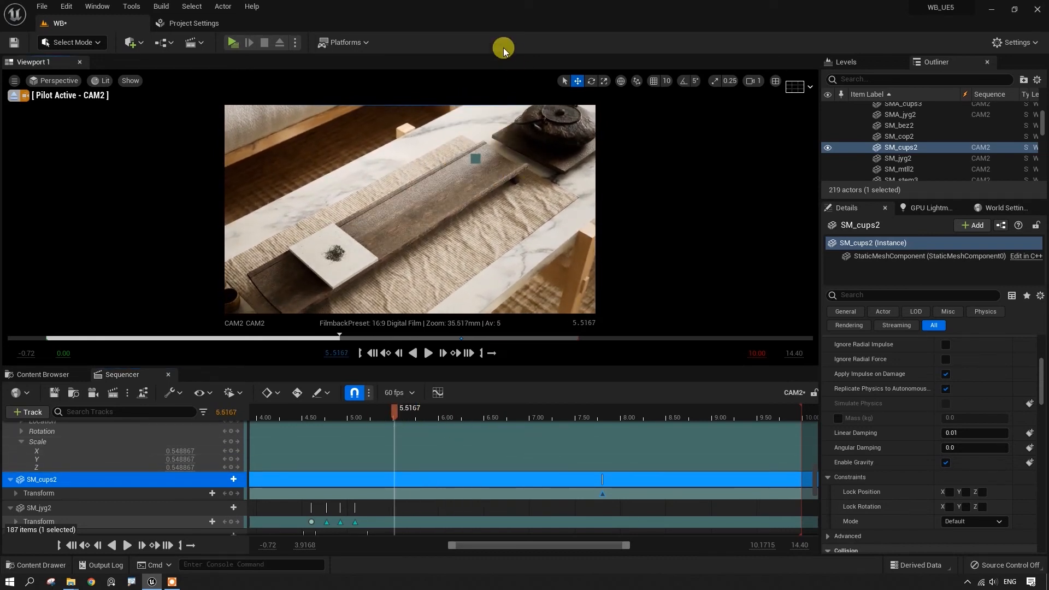
click(232, 496)
click(430, 354)
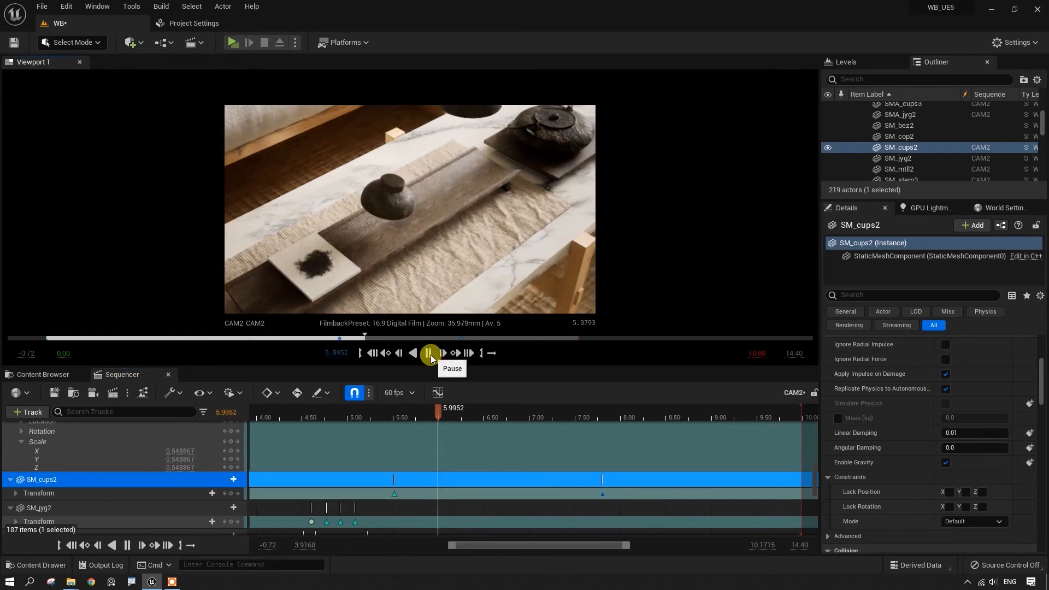
- Retime the SM_cups2 jar's fall by moving its start key to 6.20 and its landing key to about 7.40, checking playback
drag(395, 494, 457, 495)
click(359, 421)
click(427, 352)
drag(603, 494, 566, 498)
click(545, 419)
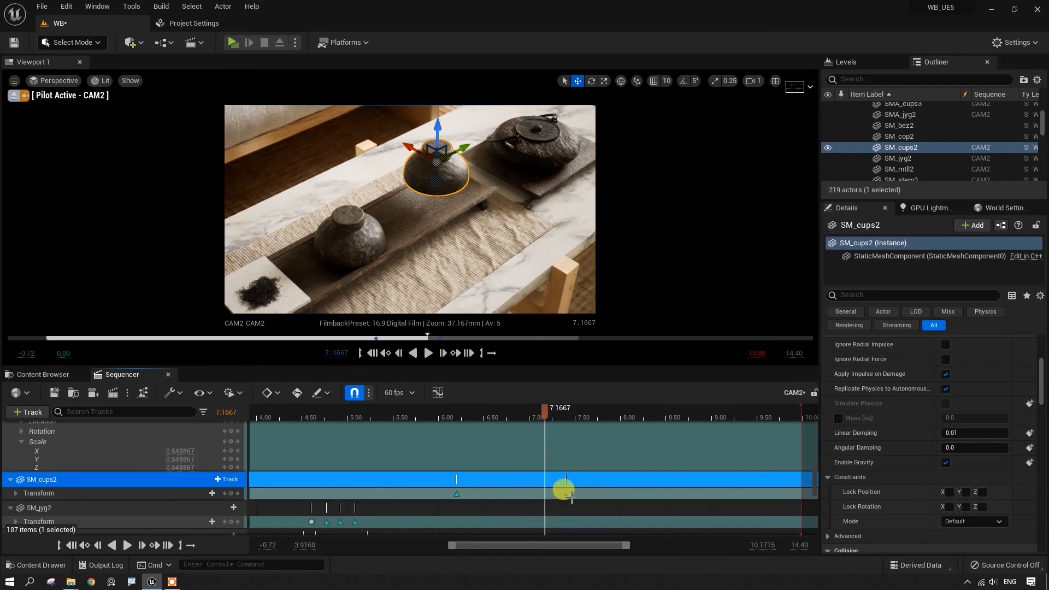
- Add a Transform key at 7.5833 holding the SM_cups2 jar's landed pose, and switch its two earlier keys to cubic interpolation
drag(542, 418, 585, 430)
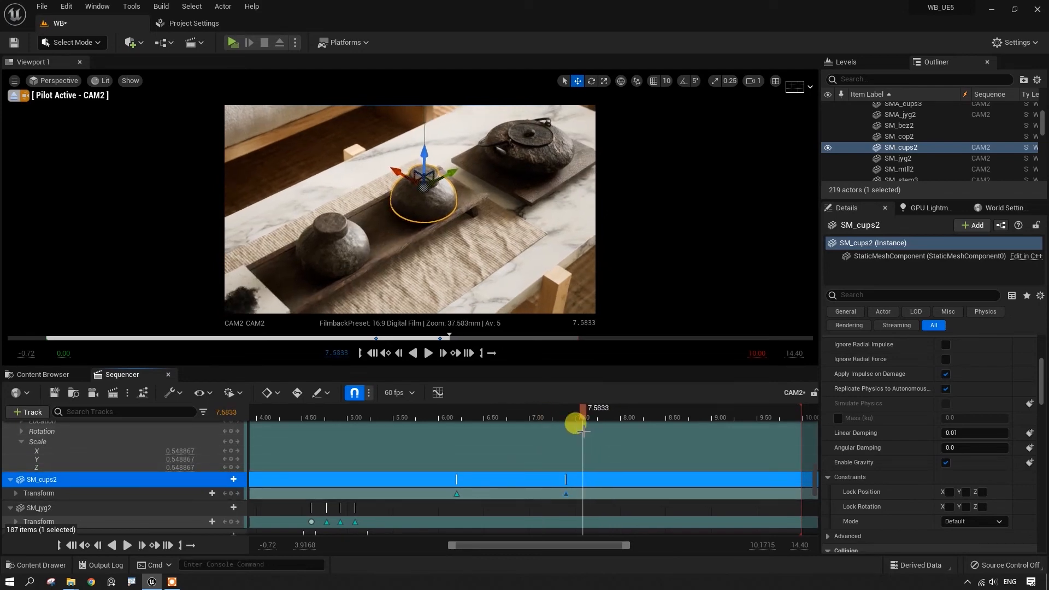
key(s)
drag(517, 500, 459, 497)
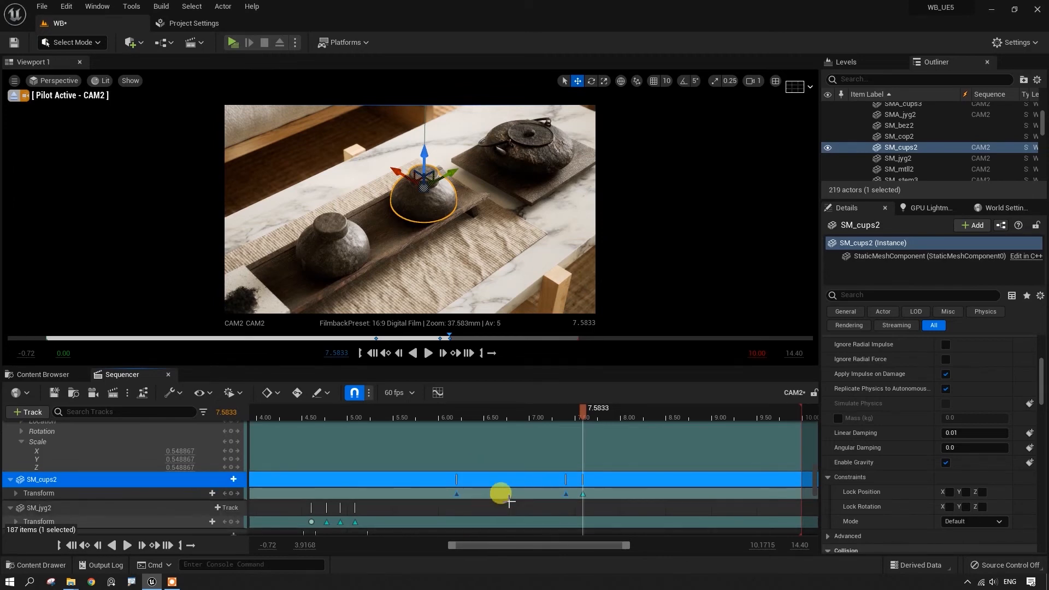
click(471, 496)
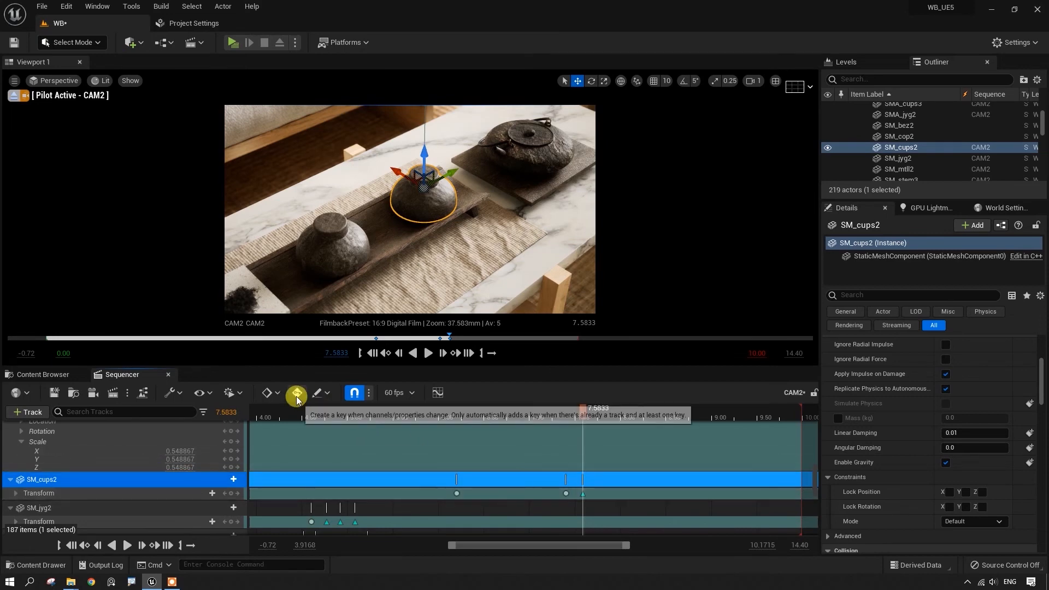
click(277, 393)
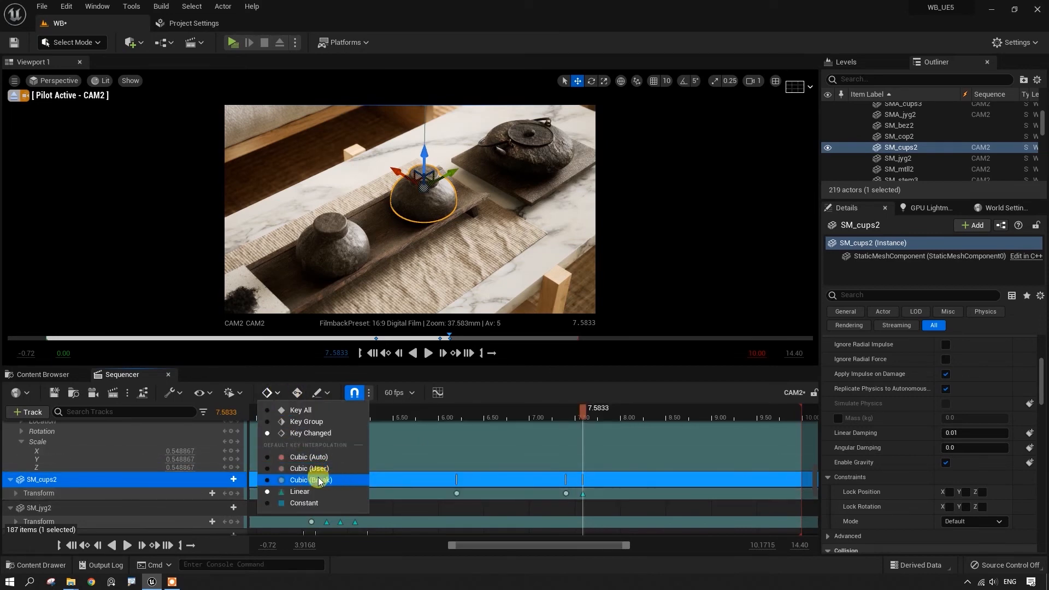
- Reshape the SM_cups2 jar's vertical location curve into an arc that starts slowly and drops faster, and replay the fall
drag(583, 419, 548, 425)
click(438, 394)
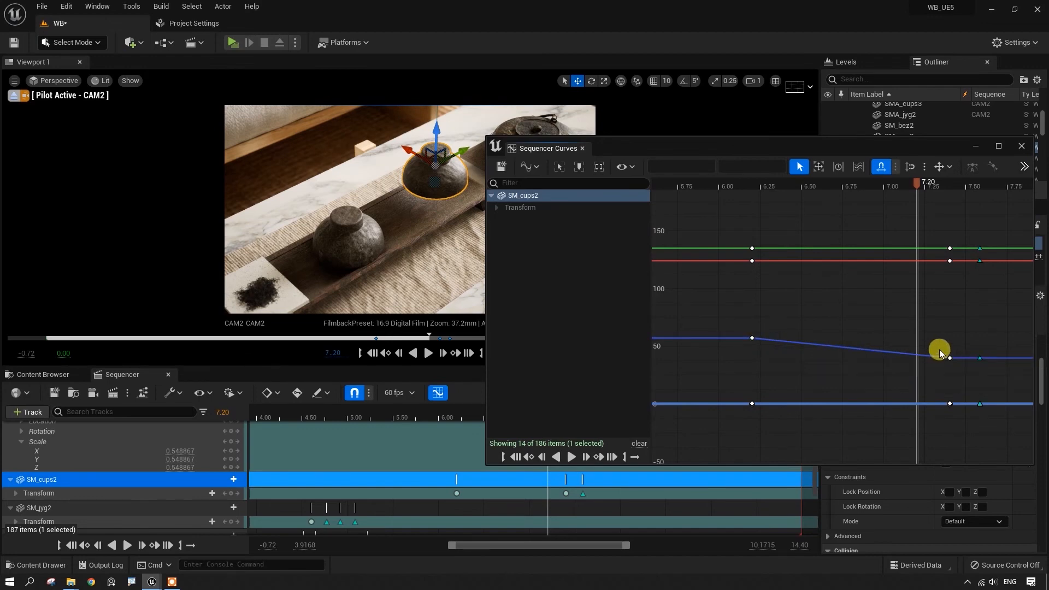
drag(918, 355, 920, 347)
drag(779, 350, 789, 333)
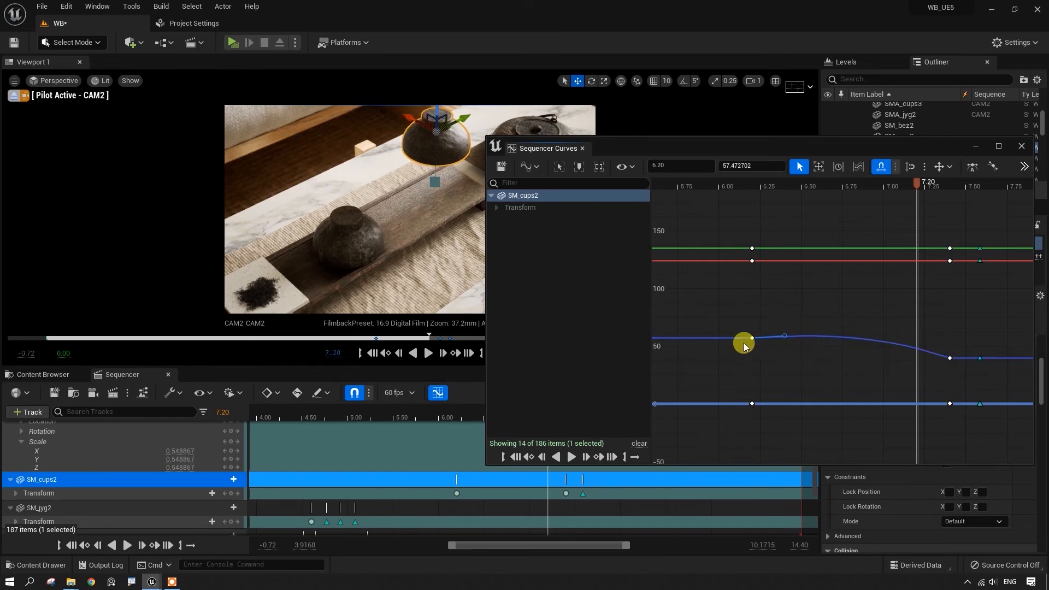
drag(911, 146, 677, 345)
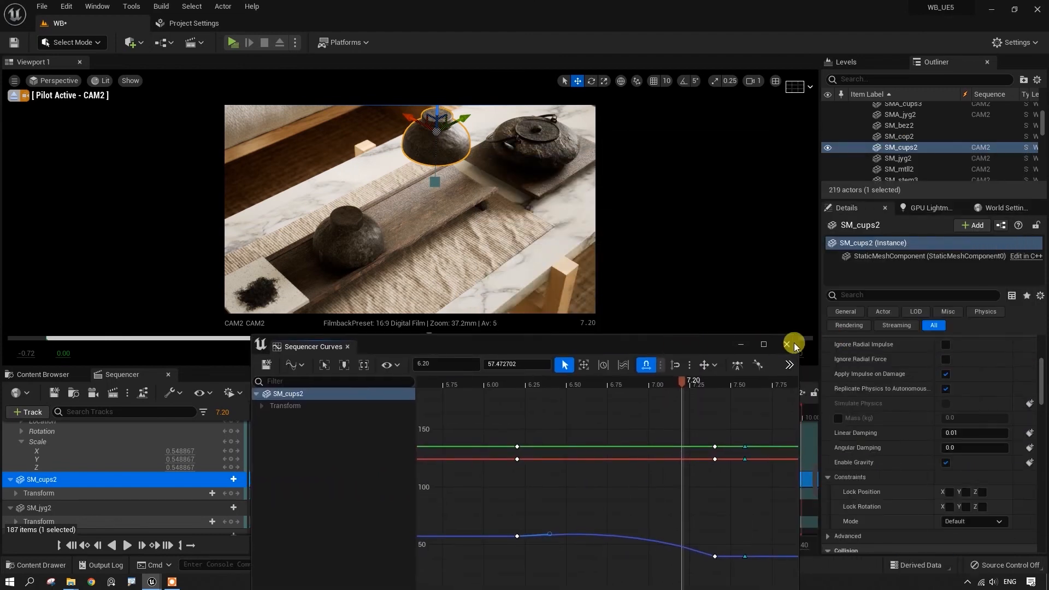
click(794, 344)
click(514, 428)
click(428, 353)
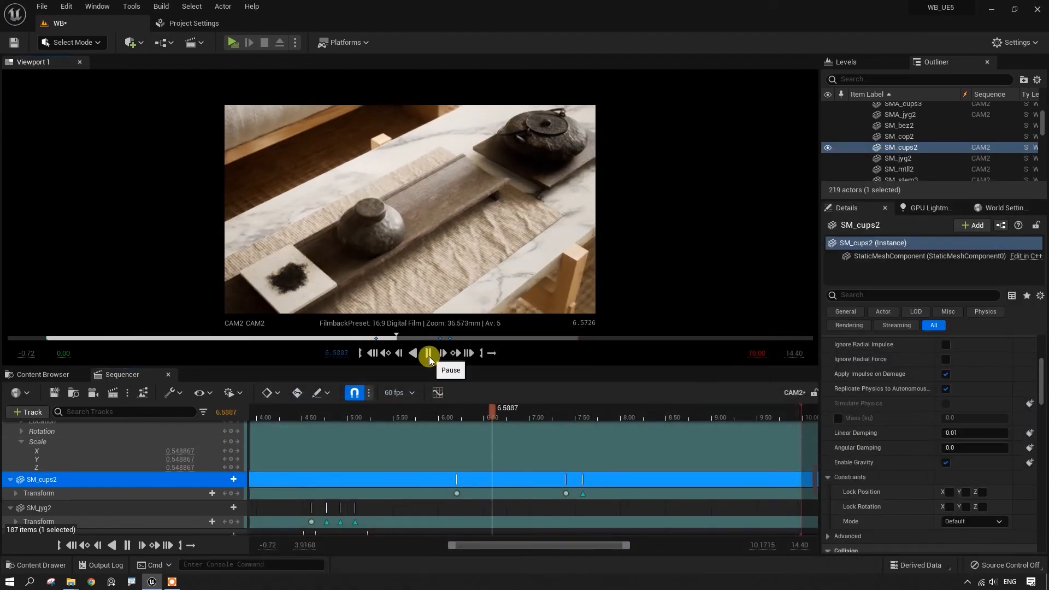
- At 7.4833, squash the SM_cups2 jar slightly along its height and key its Transform just after landing
drag(610, 417, 574, 462)
scroll(574, 486, up, 4)
scroll(575, 492, down, 5)
ctrl+scroll(578, 476, up, 5)
key(e)
key(r)
mouse_move(426, 159)
mouse_down()
mouse_move(426, 174)
mouse_move(427, 160)
mouse_up()
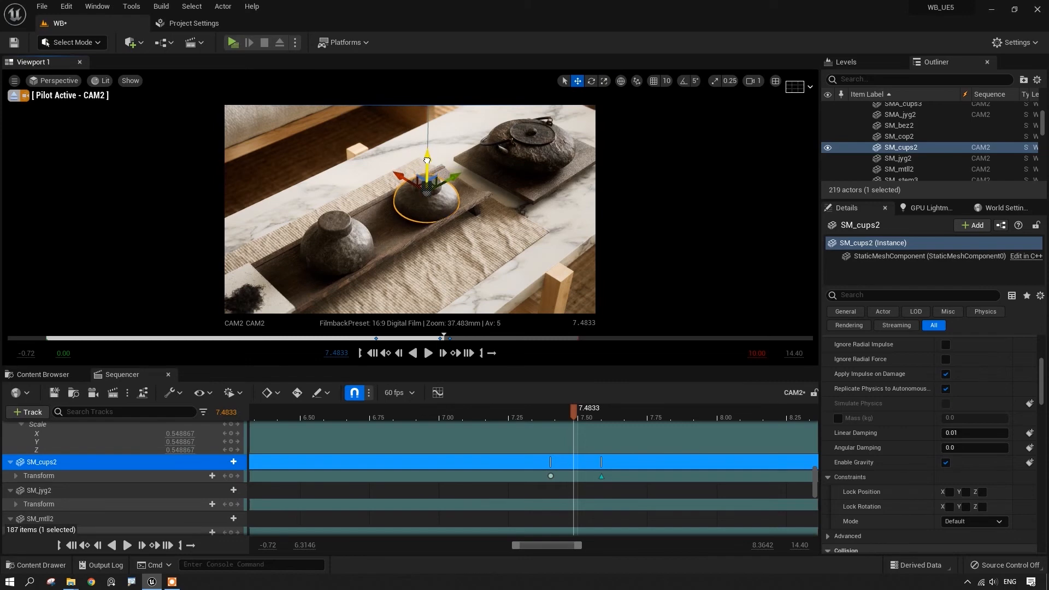
click(231, 476)
- Move the SM_cups2 jar's final landed key to about 7.68, and key a slight vertical scale change at 7.5833
drag(601, 477, 630, 476)
drag(627, 419, 602, 441)
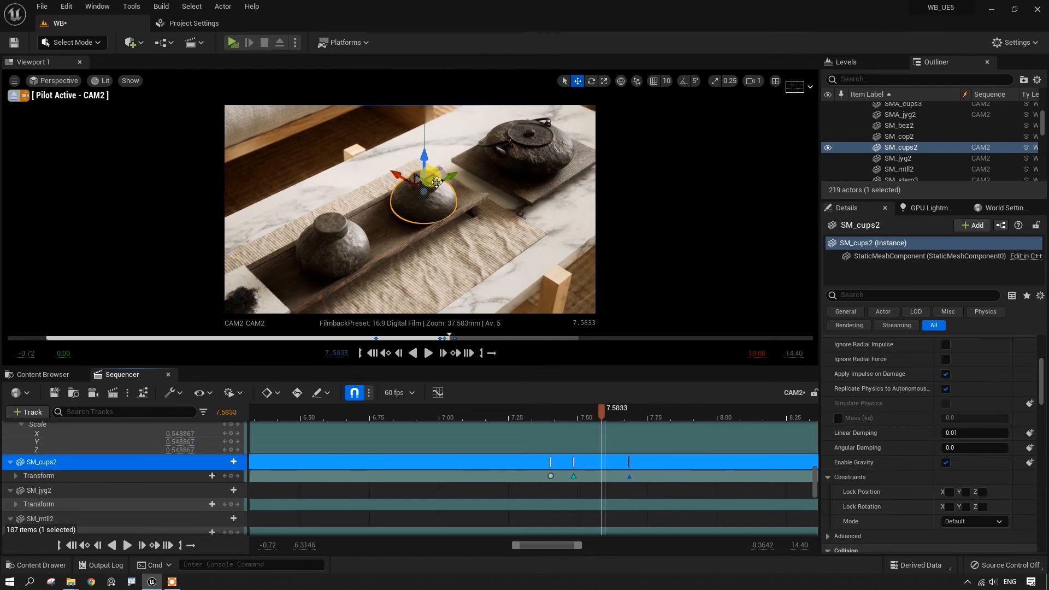
key(e)
key(r)
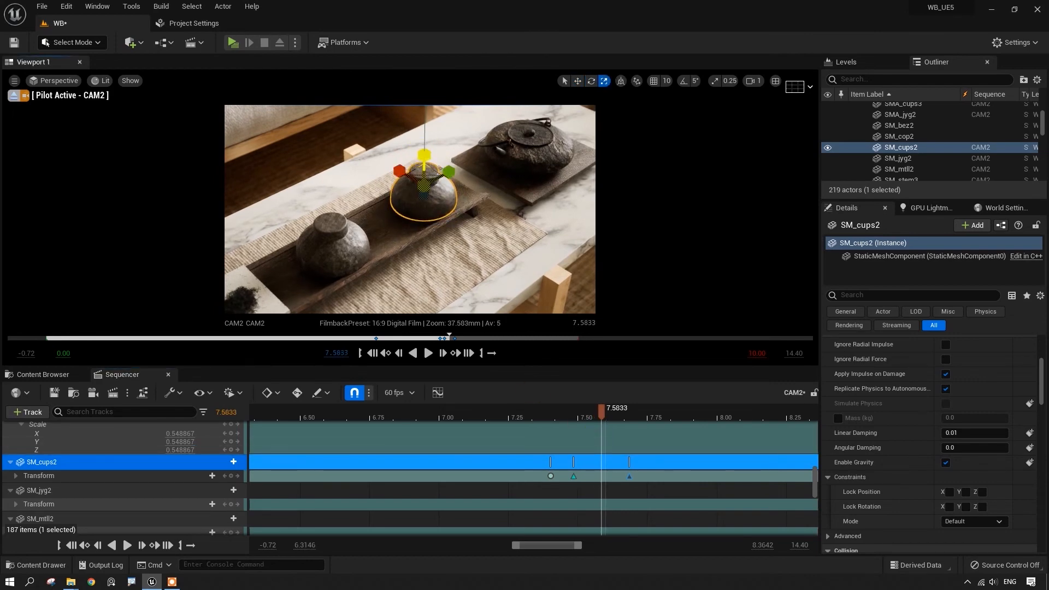
click(230, 476)
- Replay the sequence through the SM_cups2 jar's landing, zooming the timeline out to check both jars' entrances
drag(603, 417, 402, 429)
click(431, 353)
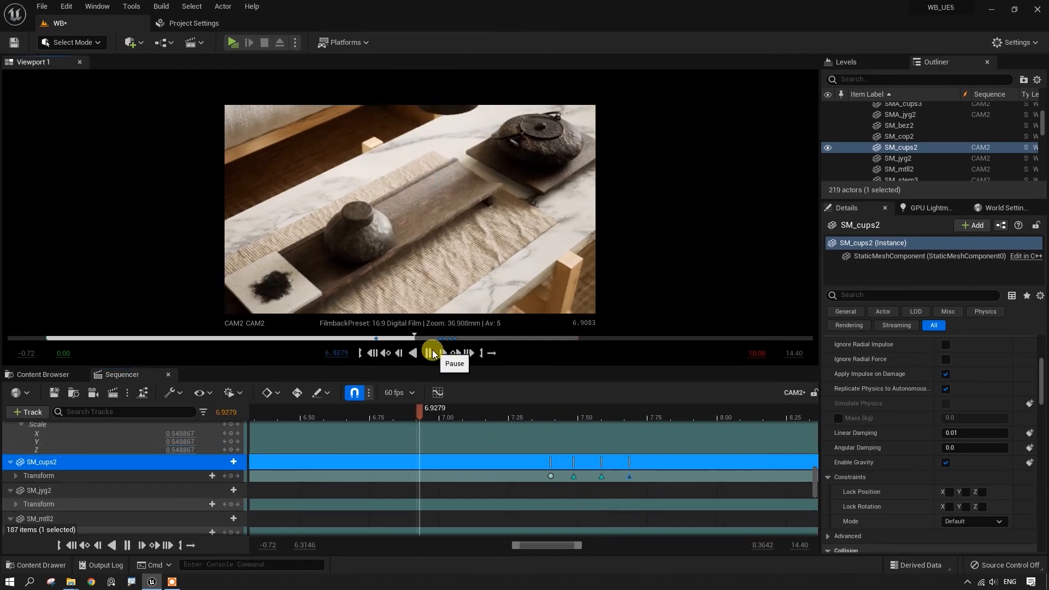
drag(750, 412, 332, 456)
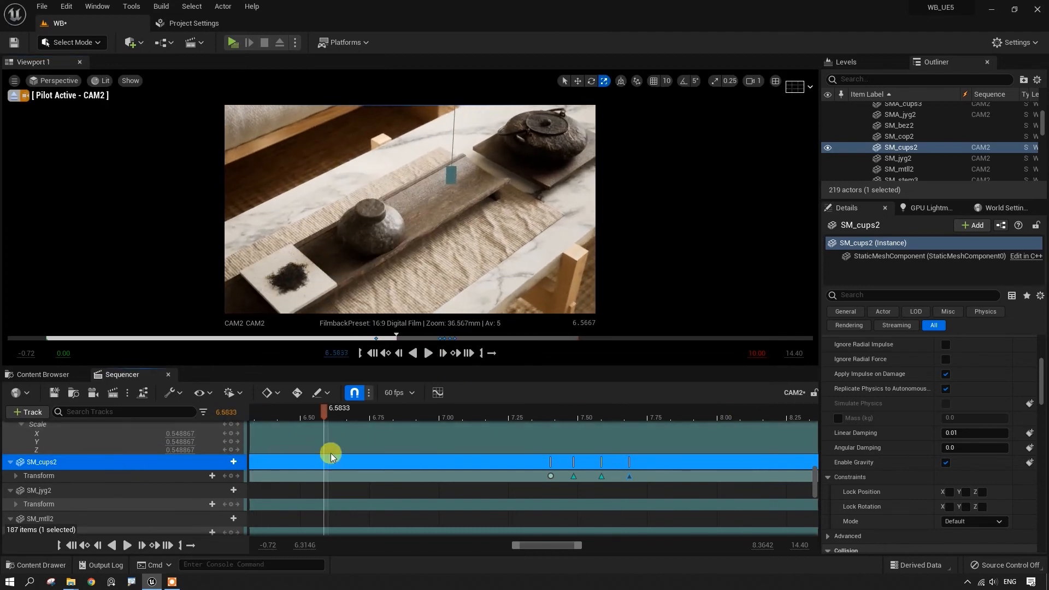
ctrl+scroll(331, 456, down, 5)
ctrl+scroll(359, 453, down, 1)
drag(545, 545, 457, 546)
drag(514, 414, 346, 425)
click(428, 354)
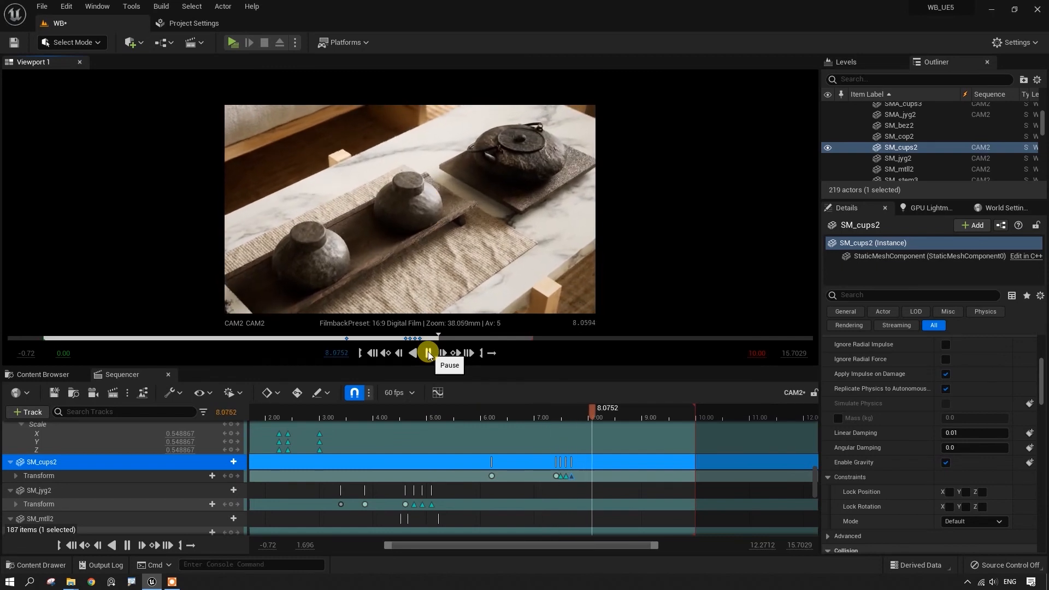
click(428, 352)
- Select the SMA_jyg2 board under the teapot and move its Transform key to 8.00
drag(594, 414, 612, 424)
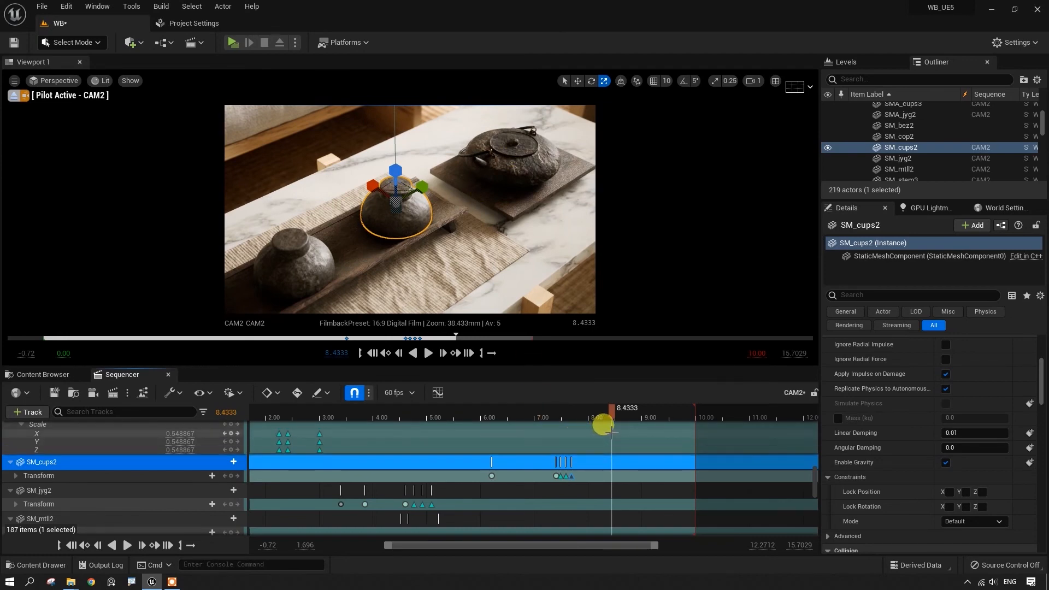
click(511, 205)
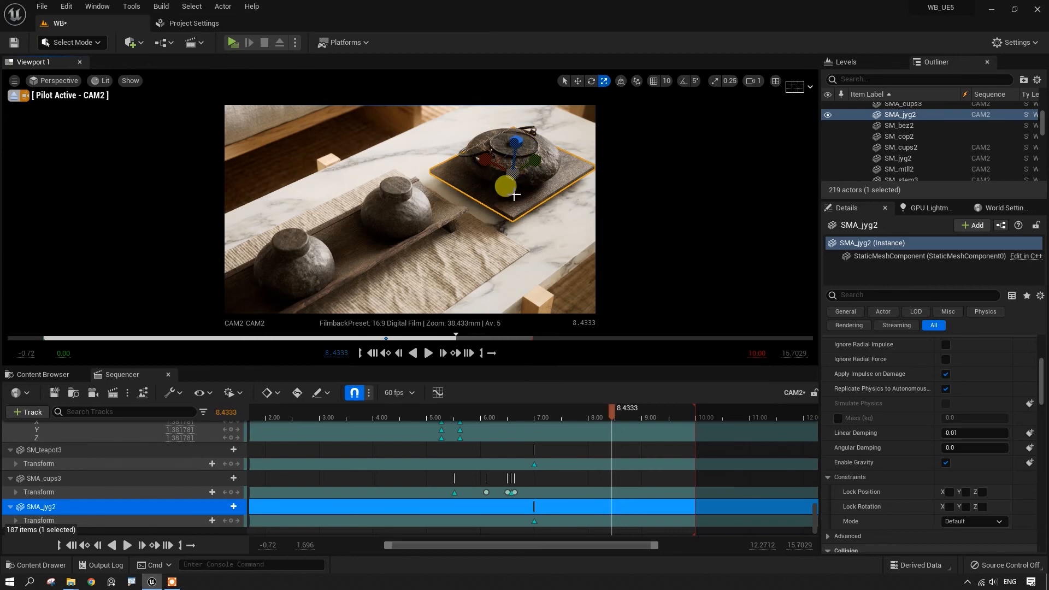
scroll(555, 475, down, 1)
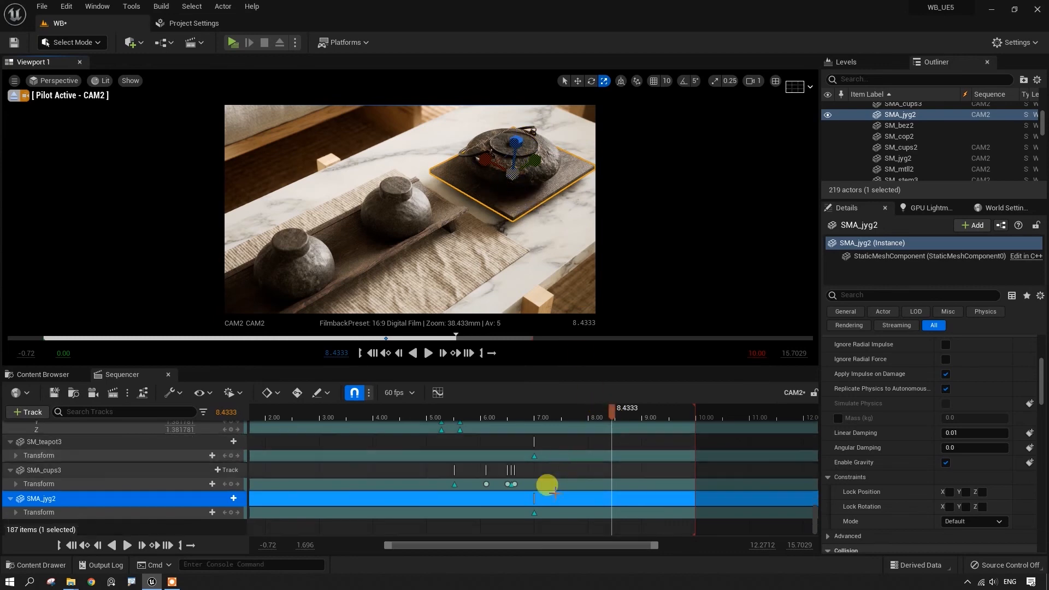
drag(535, 514, 588, 514)
- Slide the SMA_jyg2 board out of the camera frame, key its Transform at about 6.77 and play back its entrance
drag(584, 408, 530, 421)
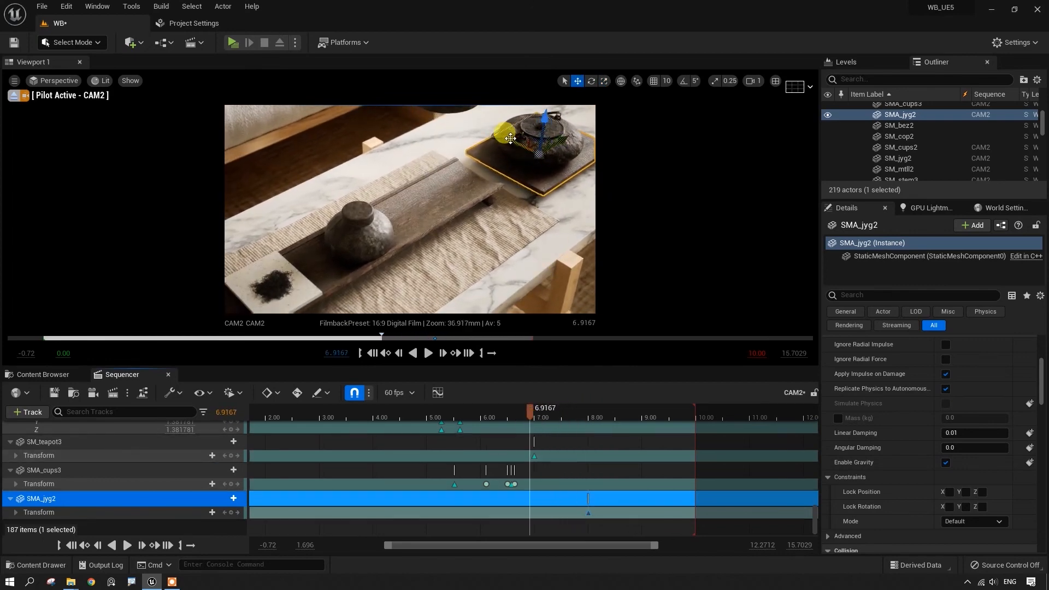
drag(513, 139, 645, 229)
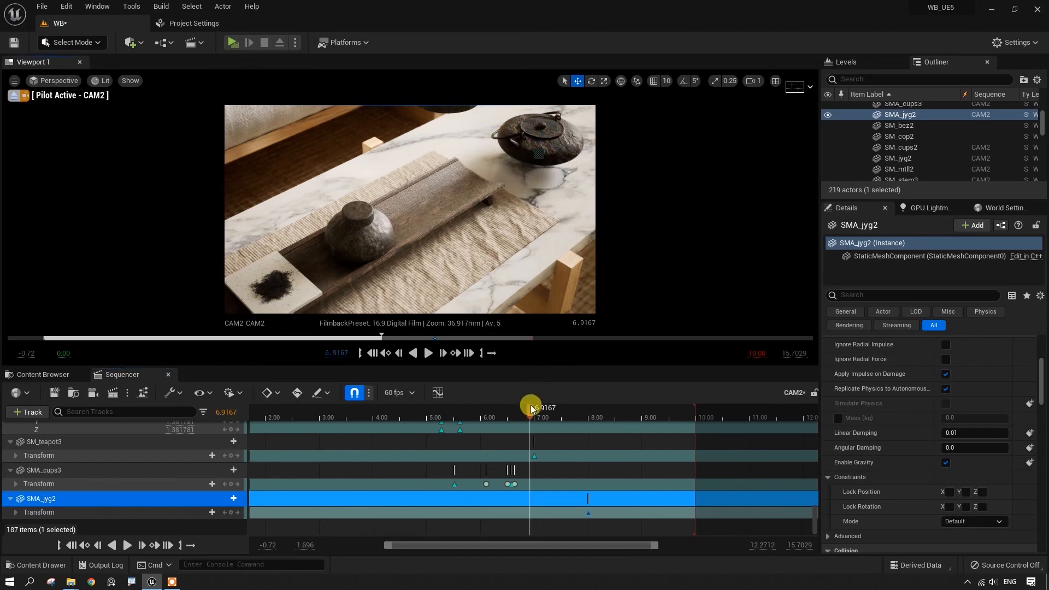
drag(527, 413, 522, 411)
click(230, 512)
click(429, 353)
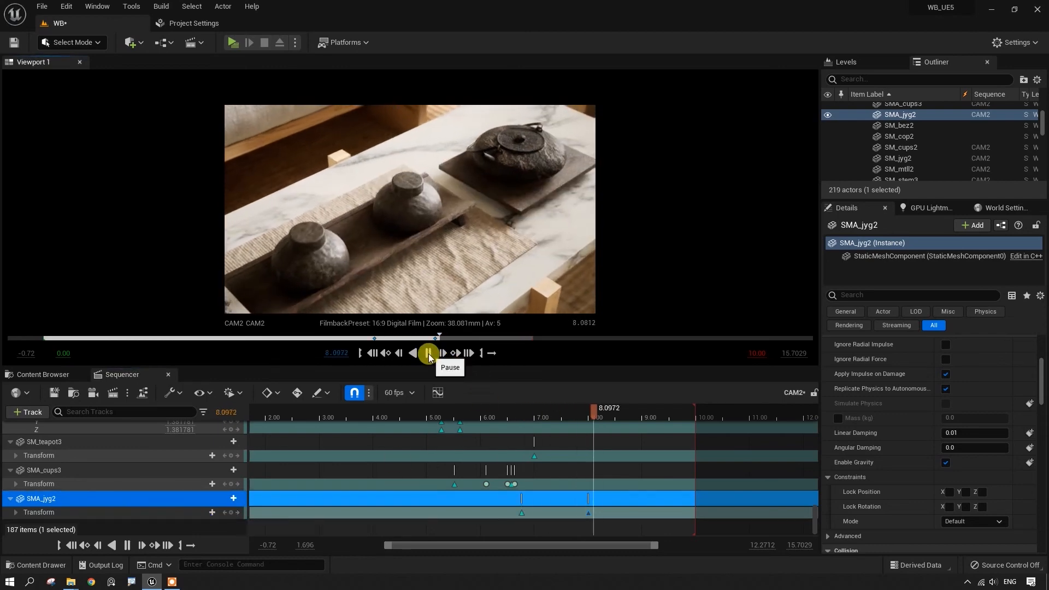
click(428, 353)
- Select the SM_teapot3 teapot and move its Transform key to 9.50
drag(618, 416, 624, 437)
click(534, 173)
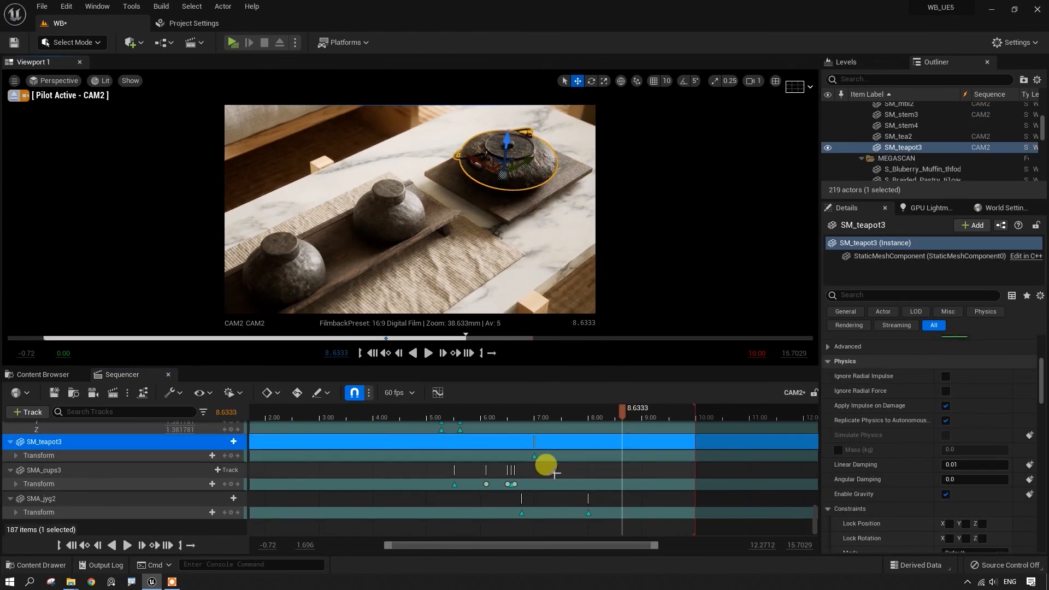
drag(535, 456, 669, 460)
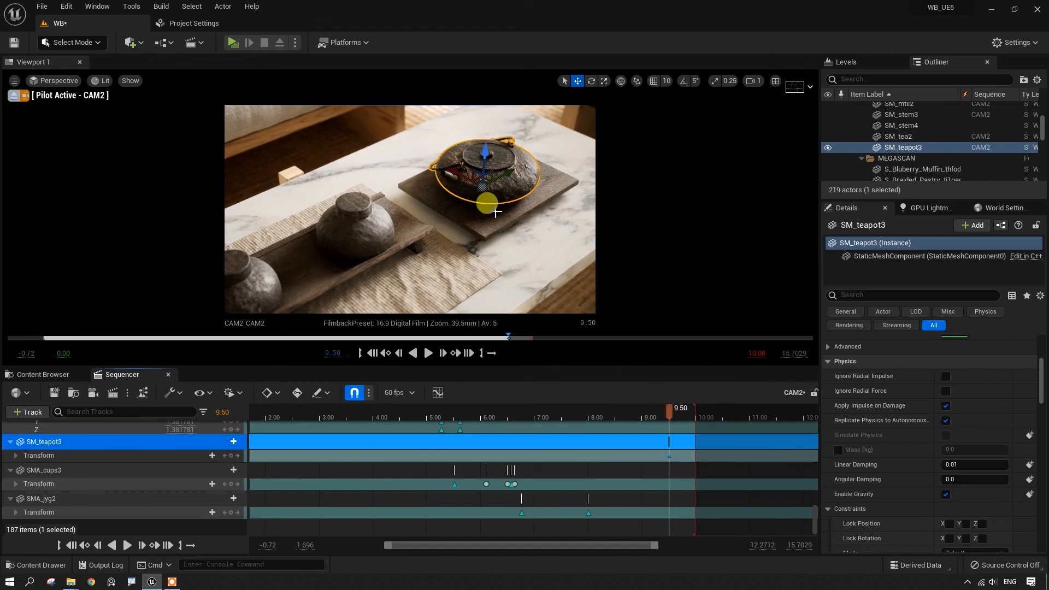
- At 8.0167, raise and tilt the SM_teapot3 teapot, key its Transform and set its X, Y and Z scale to 0.0
drag(671, 416, 590, 427)
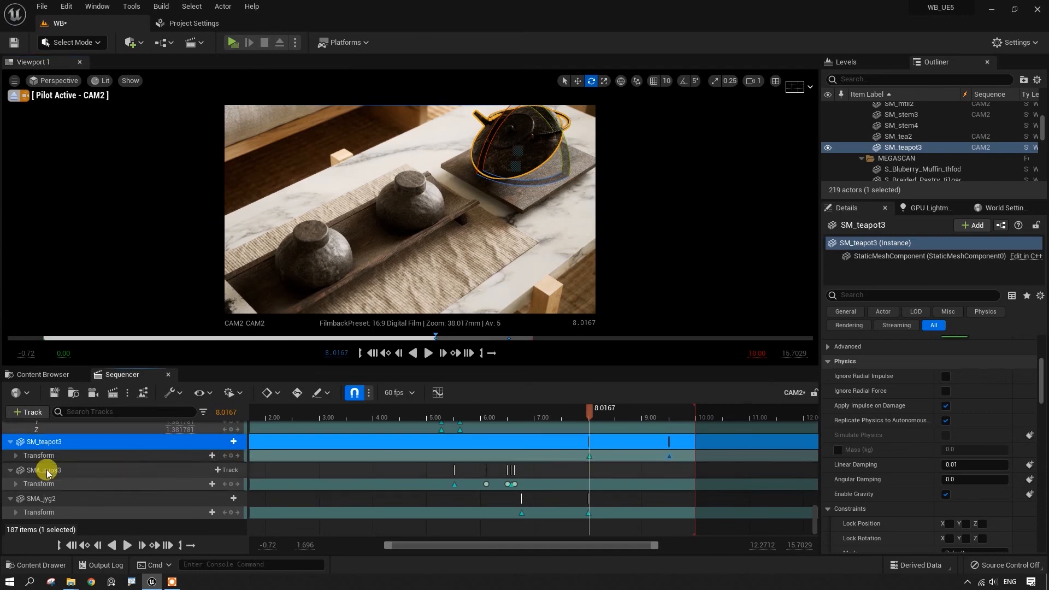
click(15, 455)
click(21, 470)
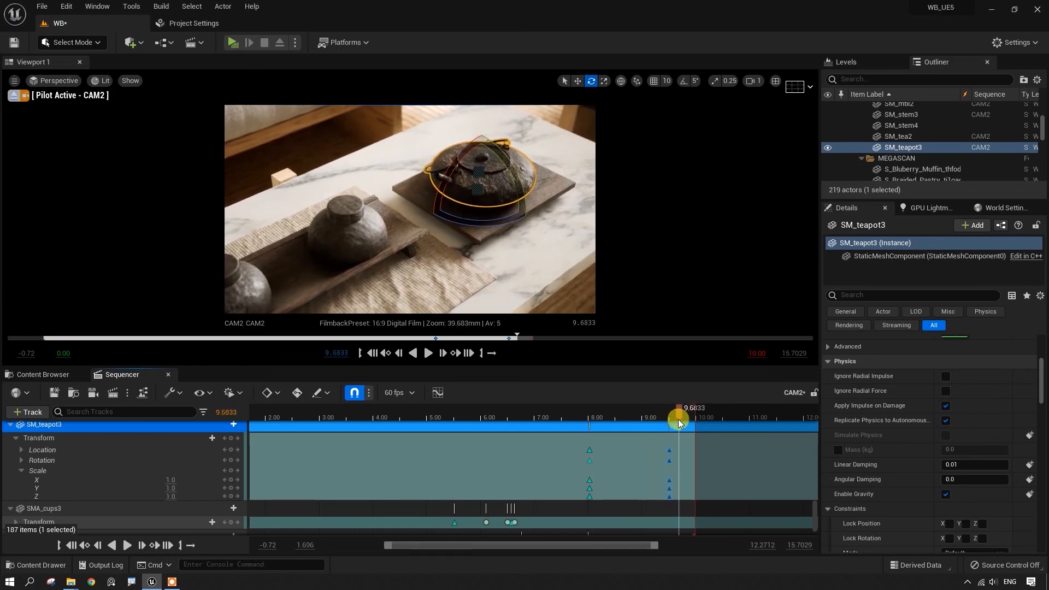
- Replay the sequence from 6.5167 to check the teapot growing and rotating onto the board
drag(652, 423, 511, 435)
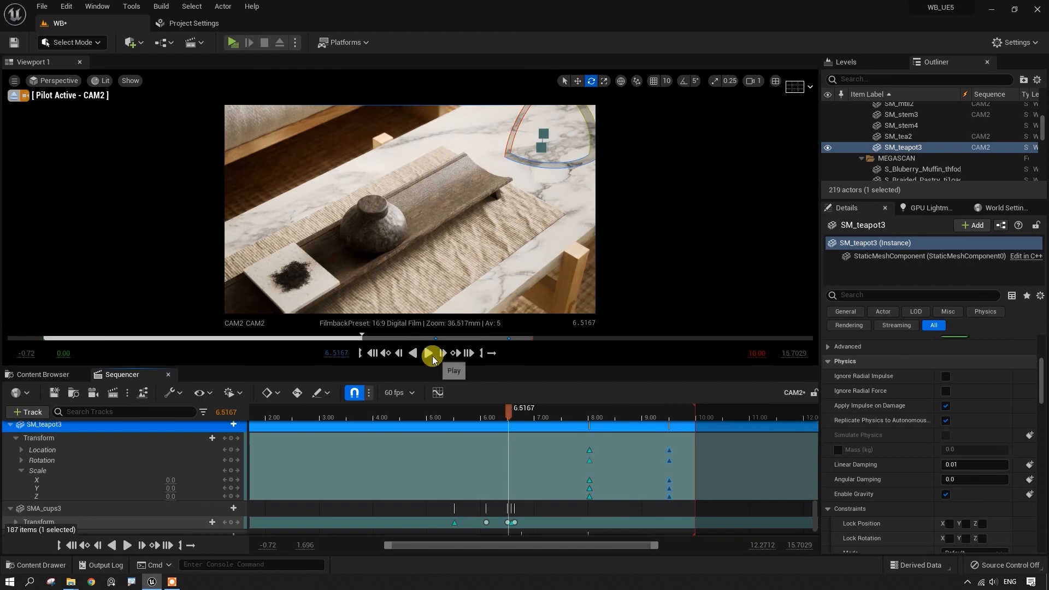
click(430, 354)
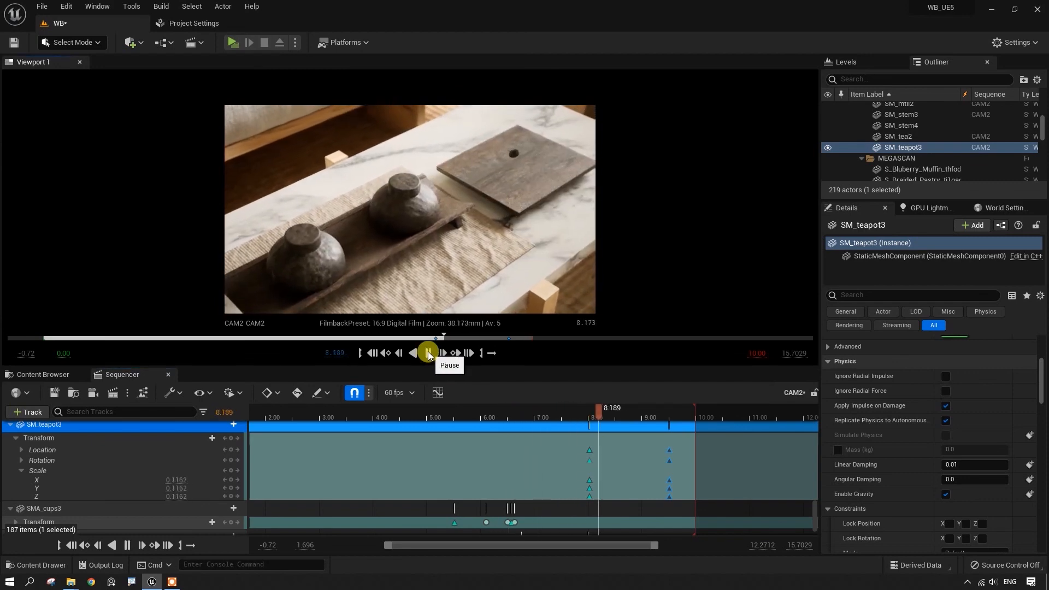
click(429, 353)
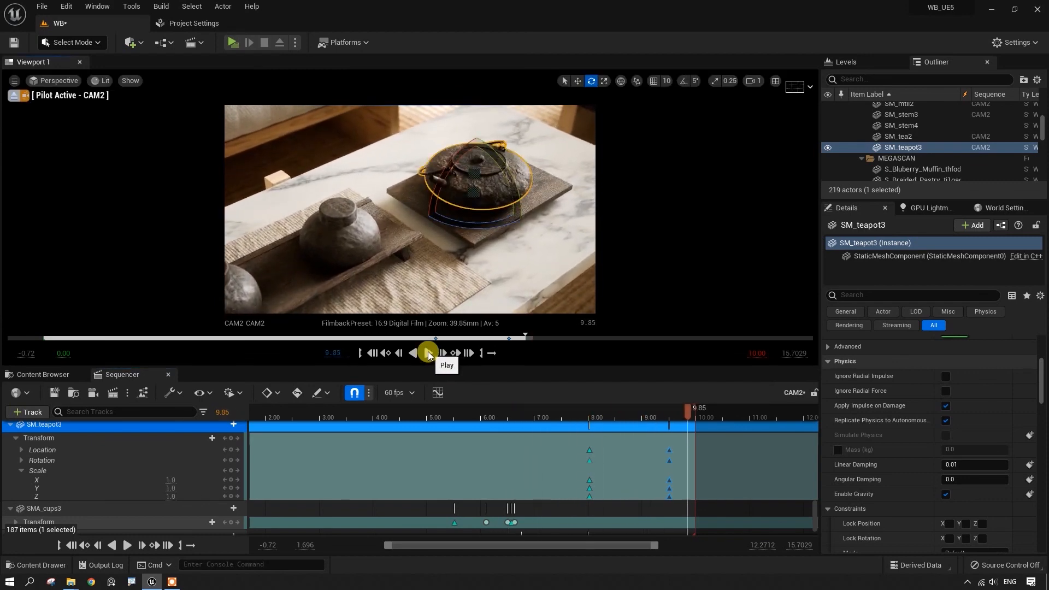
- Move the SM_teapot3 teapot's landing keys to about 9.00 and replay its entrance from 7.50
drag(689, 415, 650, 431)
drag(669, 478, 637, 498)
drag(626, 419, 554, 415)
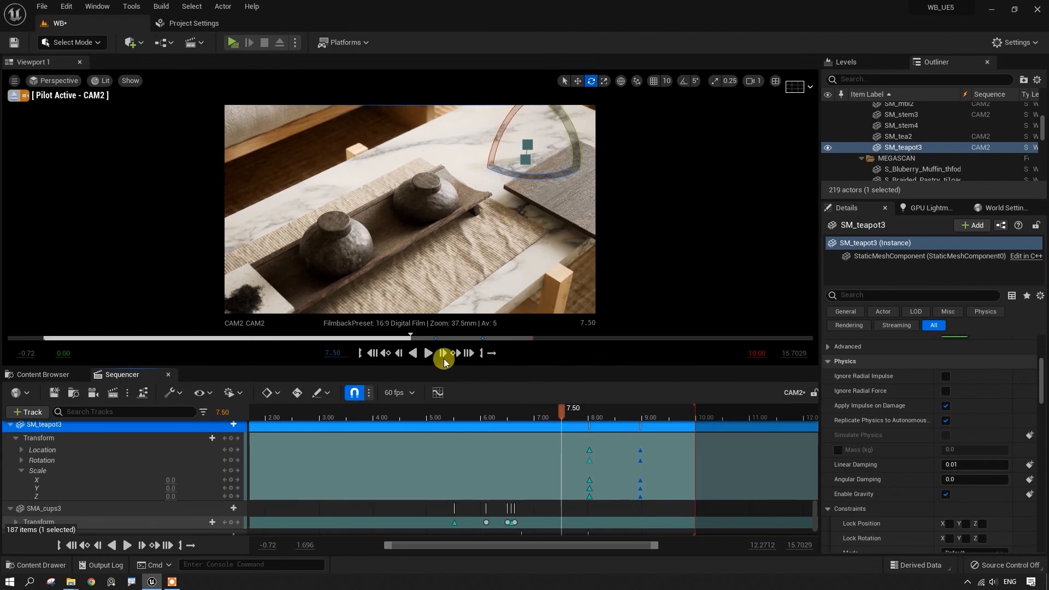
click(429, 353)
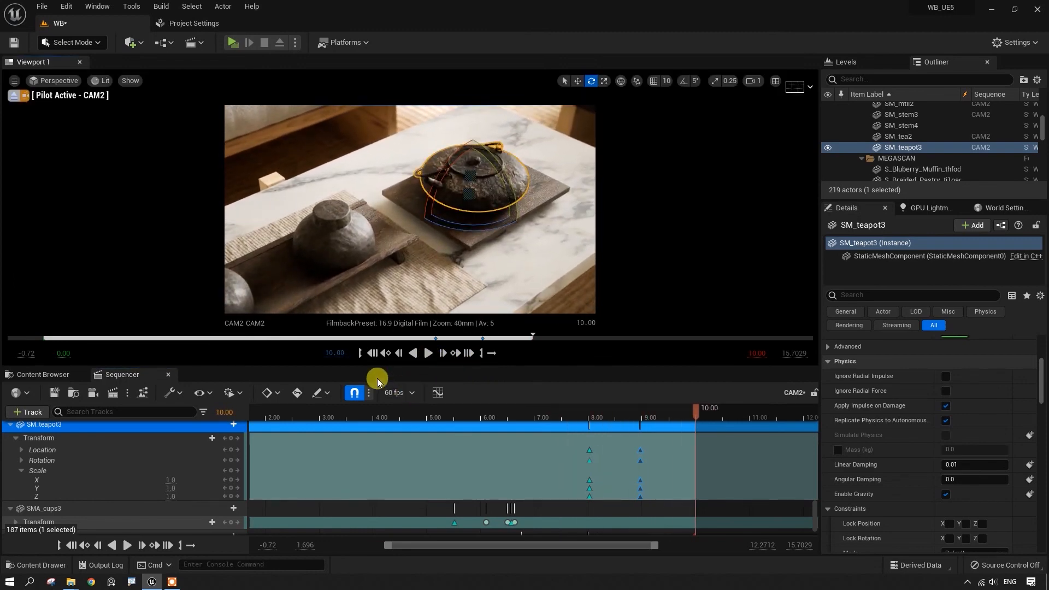
- Save all modified assets of the project, including the CAM2 sequence
click(49, 375)
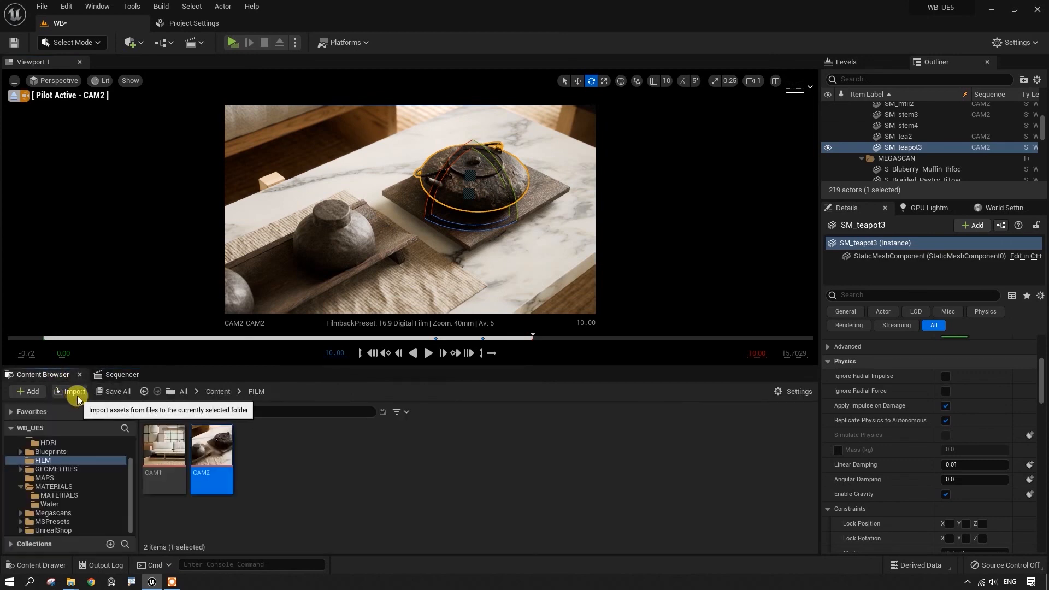
click(116, 391)
click(605, 416)
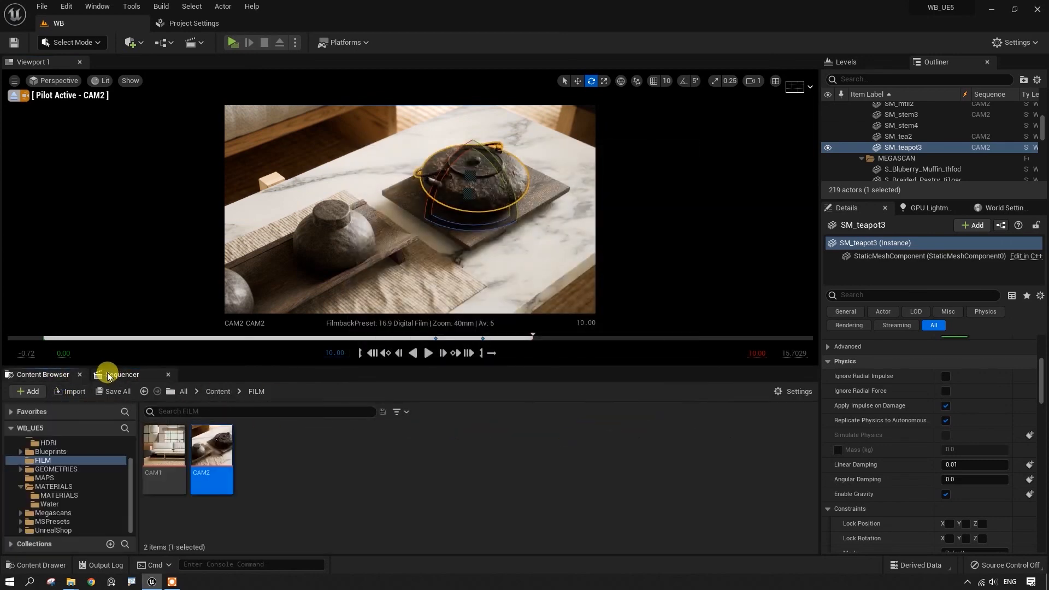
- Return to the CAM2 timeline and play the whole animation from 0.00
click(117, 375)
click(373, 354)
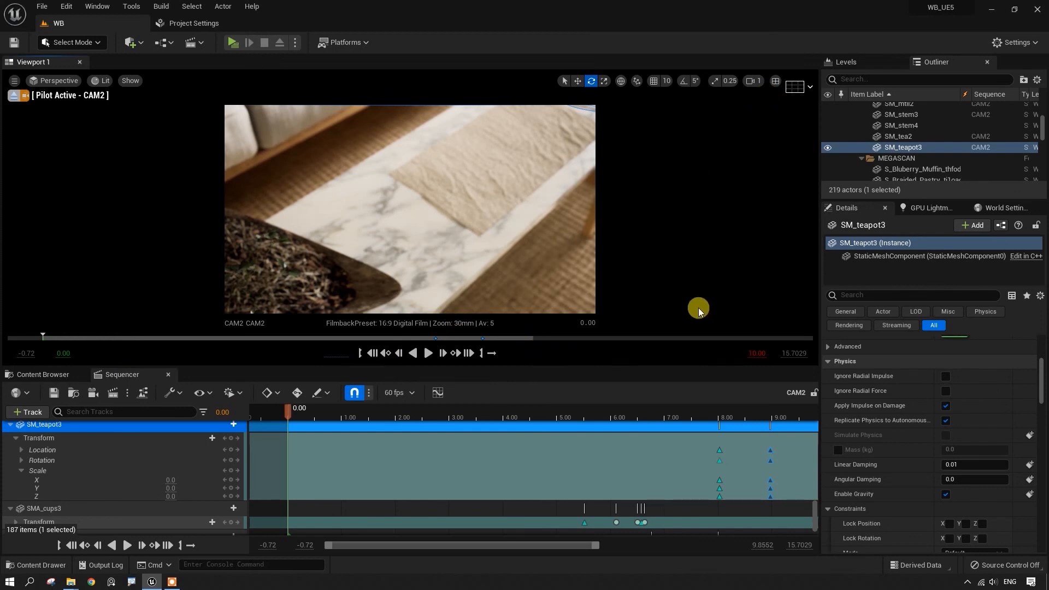
click(429, 354)
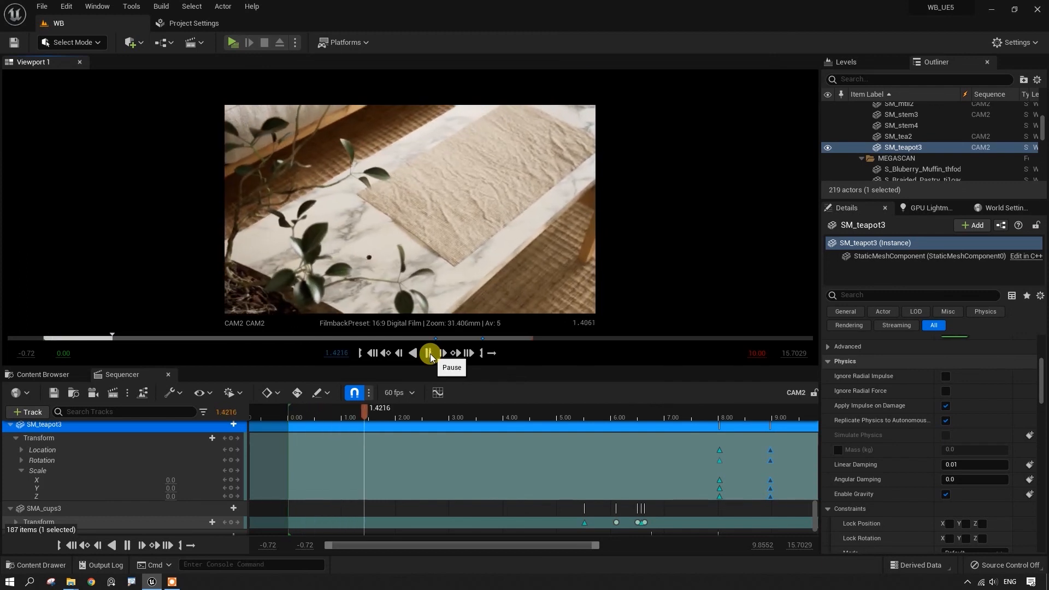